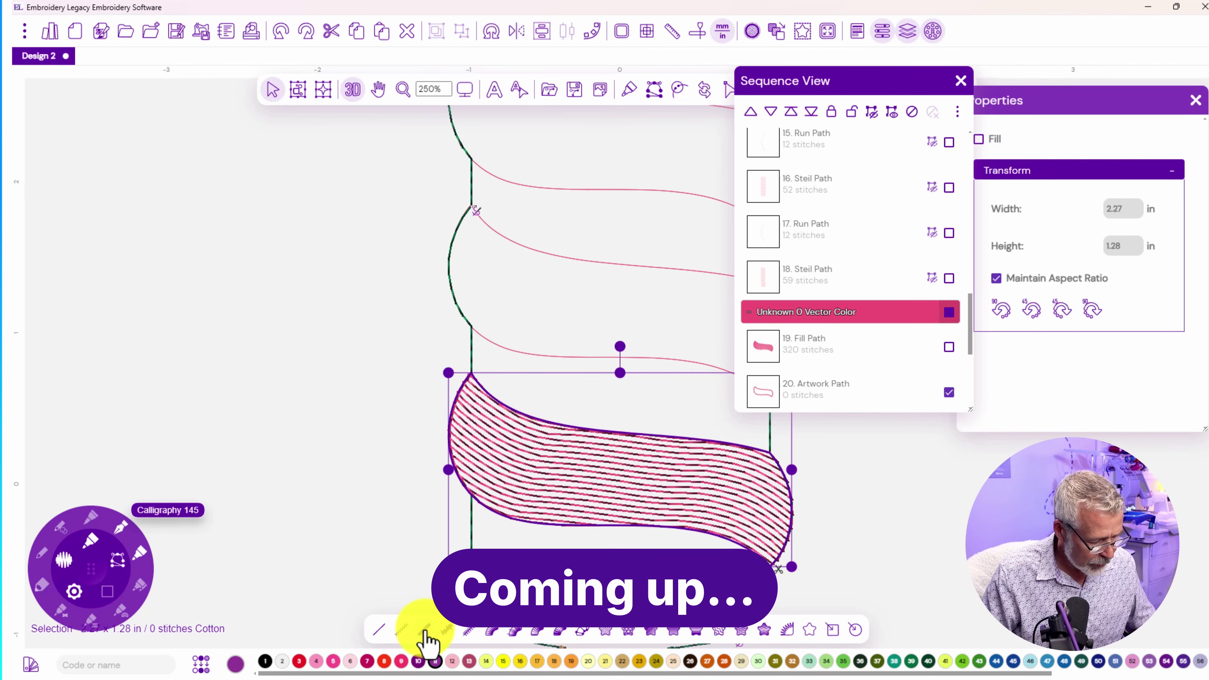
left_click(423, 629)
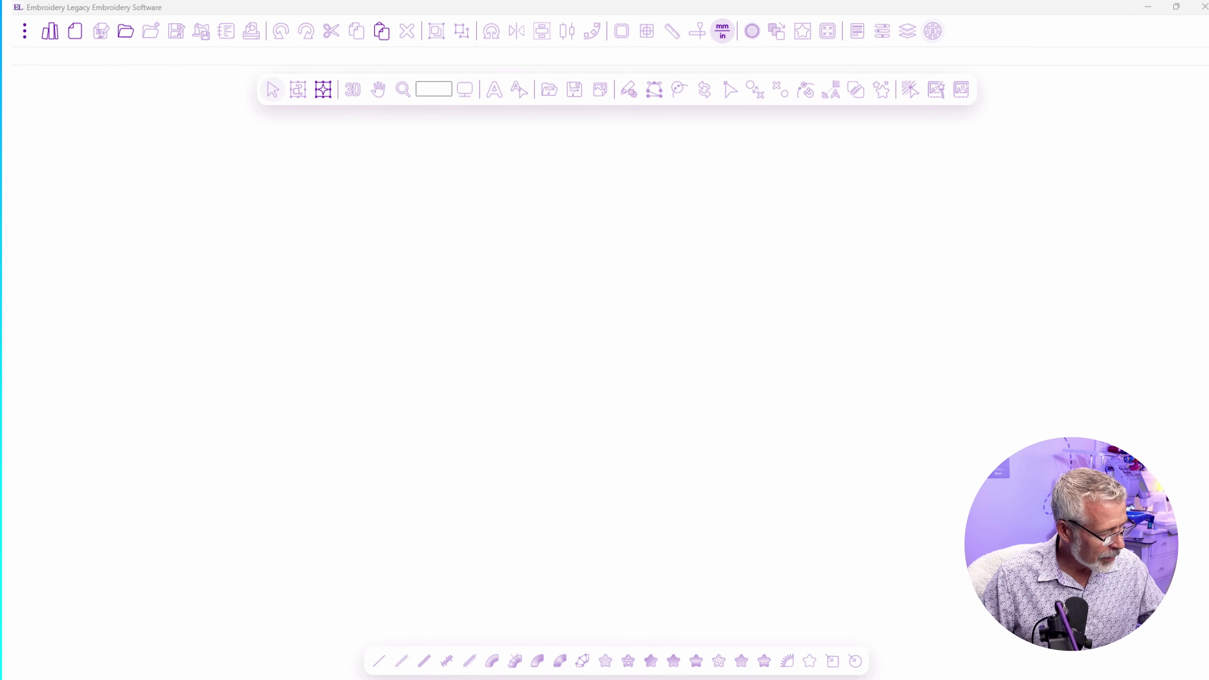
Create a new blank design and leave its grid hidden
left_click(75, 33)
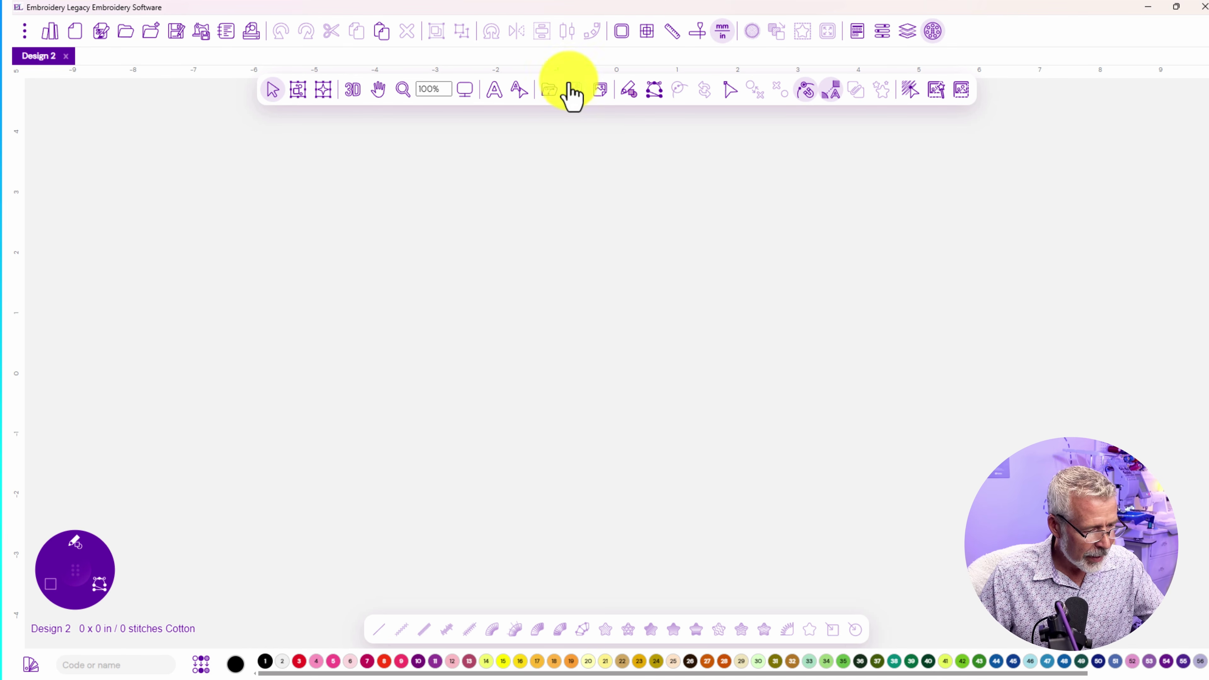
left_click(646, 32)
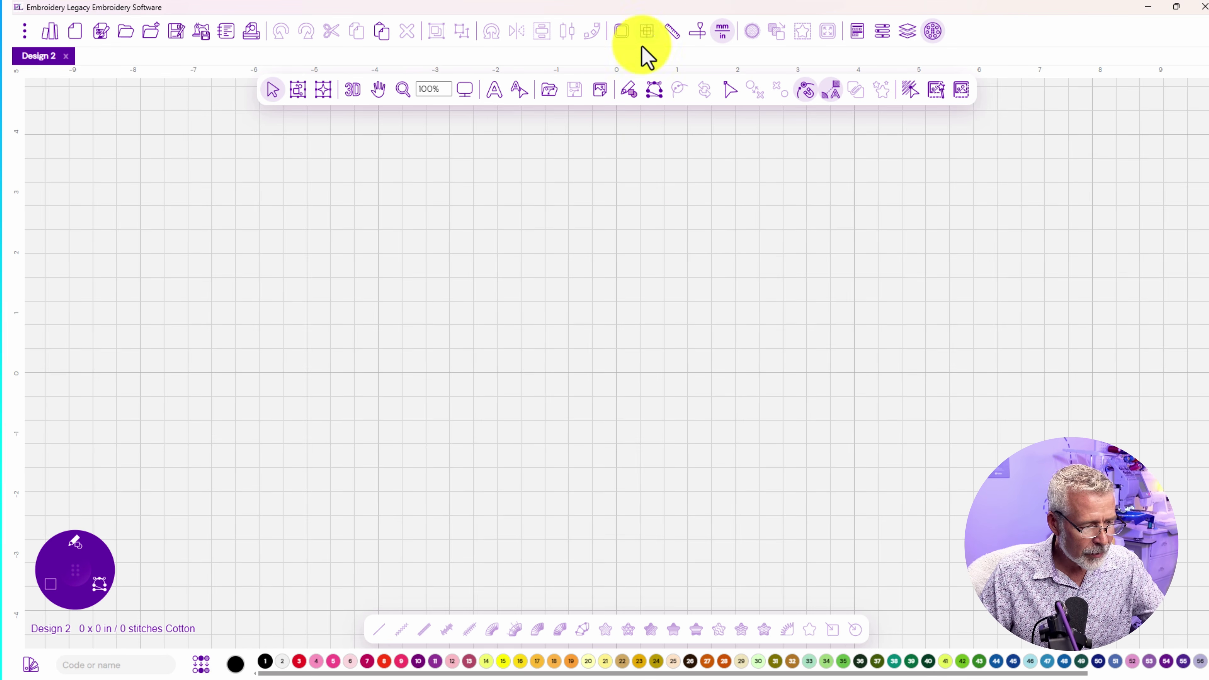
left_click(647, 33)
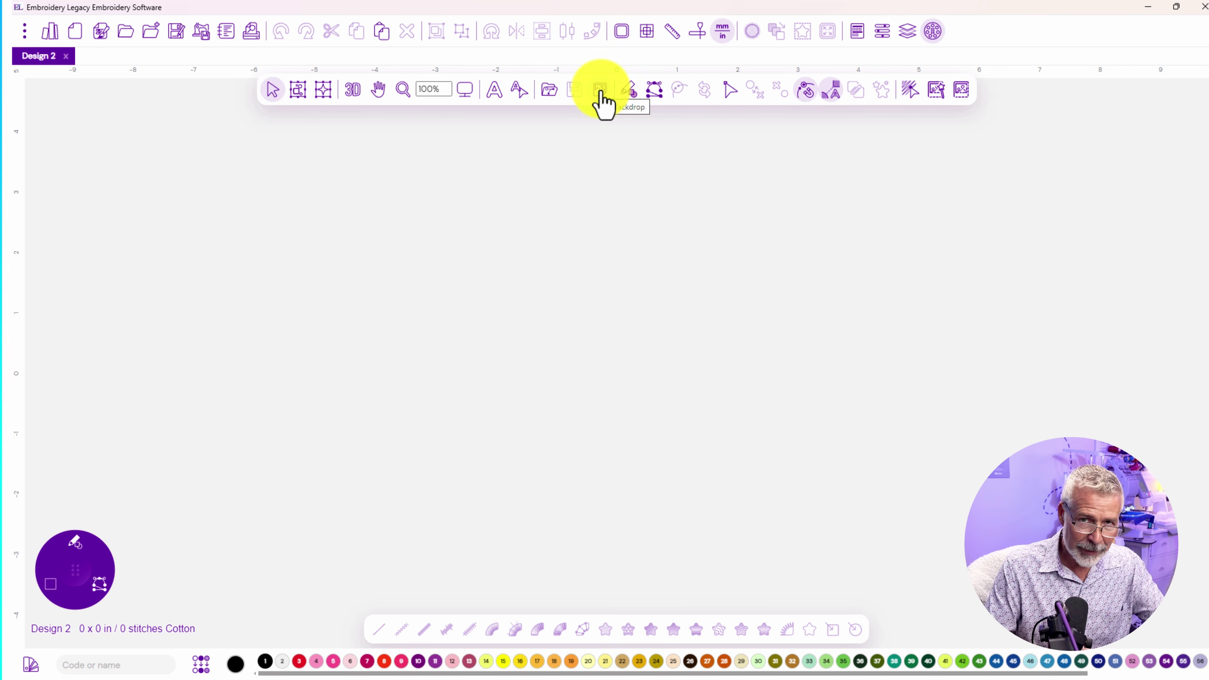
Import the popsicle vector artwork from the Swirl Popsicle Challenge folder
left_click(549, 91)
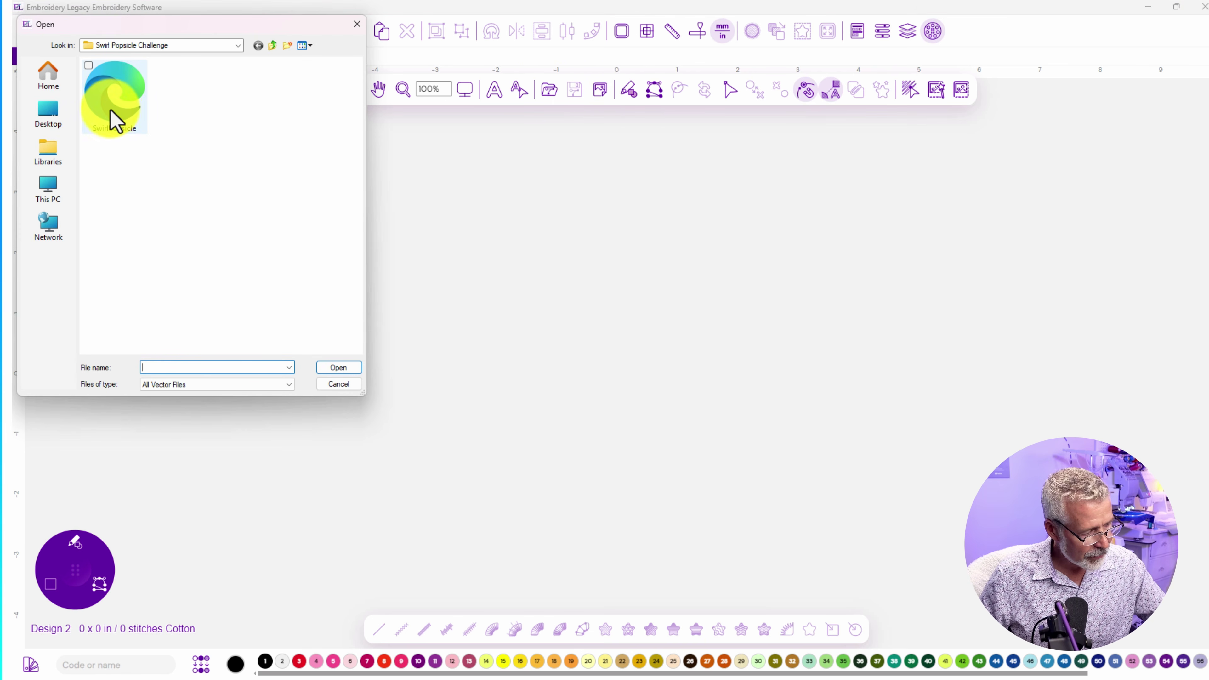
left_click(115, 123)
left_click(336, 369)
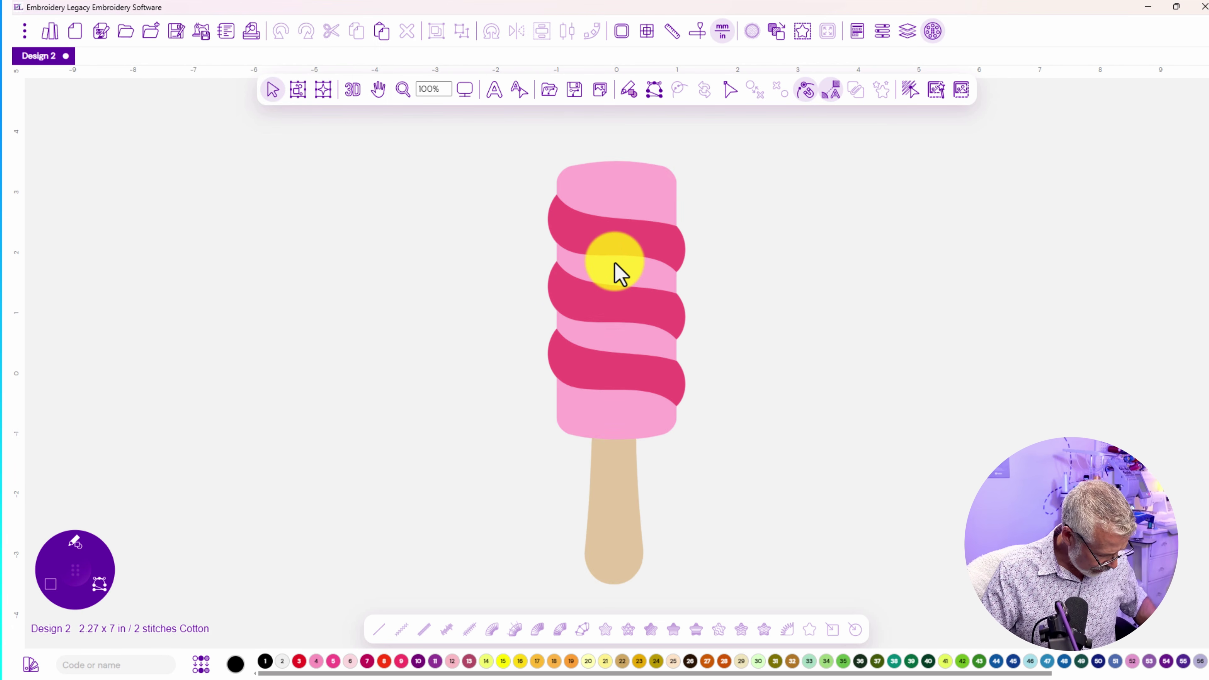
Turn off the fill of all the popsicle artwork so only its outlines are drawn
left_click(619, 274)
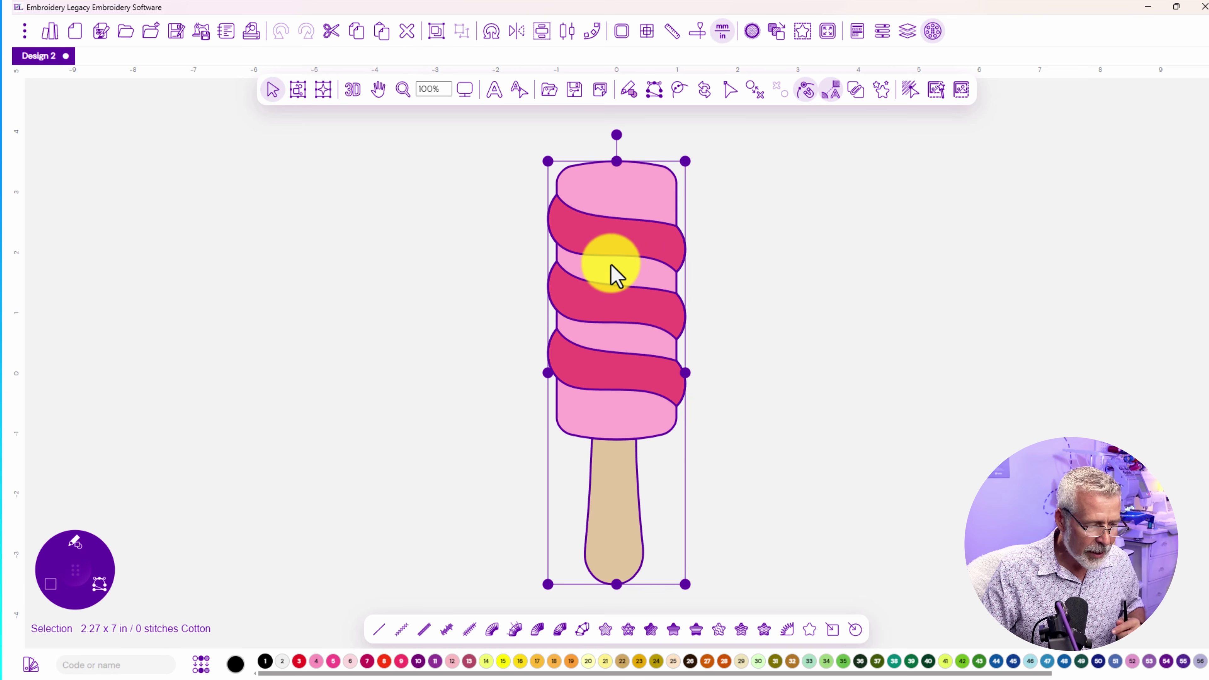
right_click(617, 275)
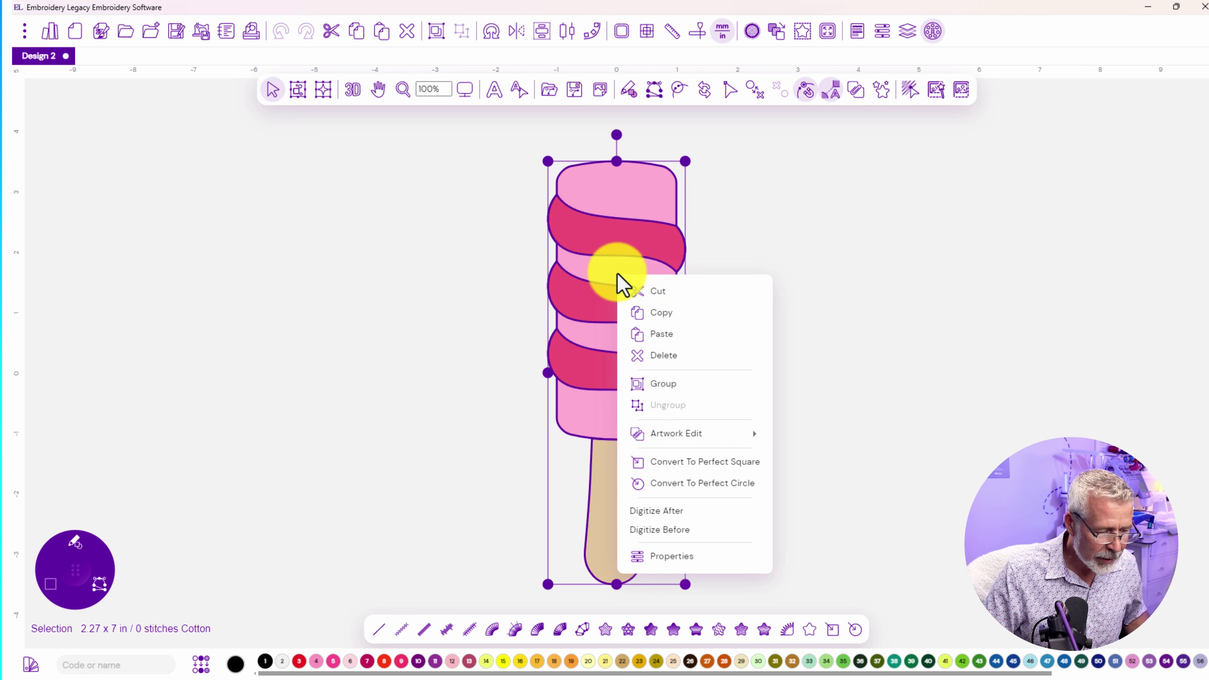
left_click(687, 558)
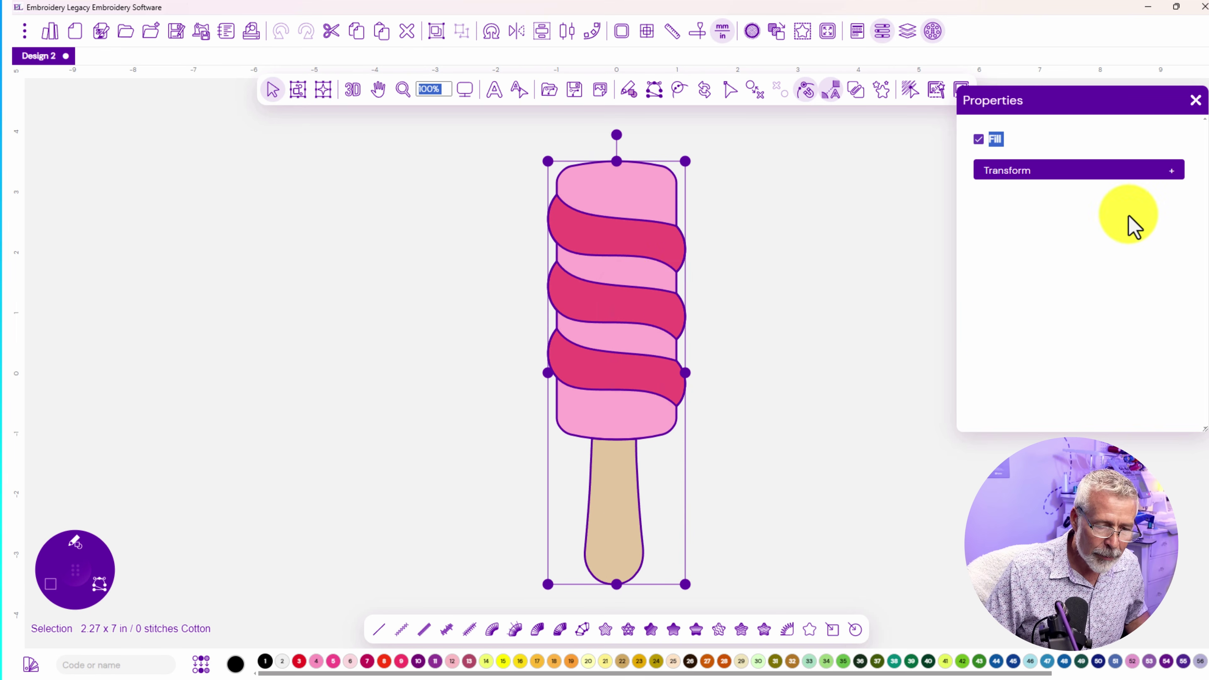
left_click(1171, 170)
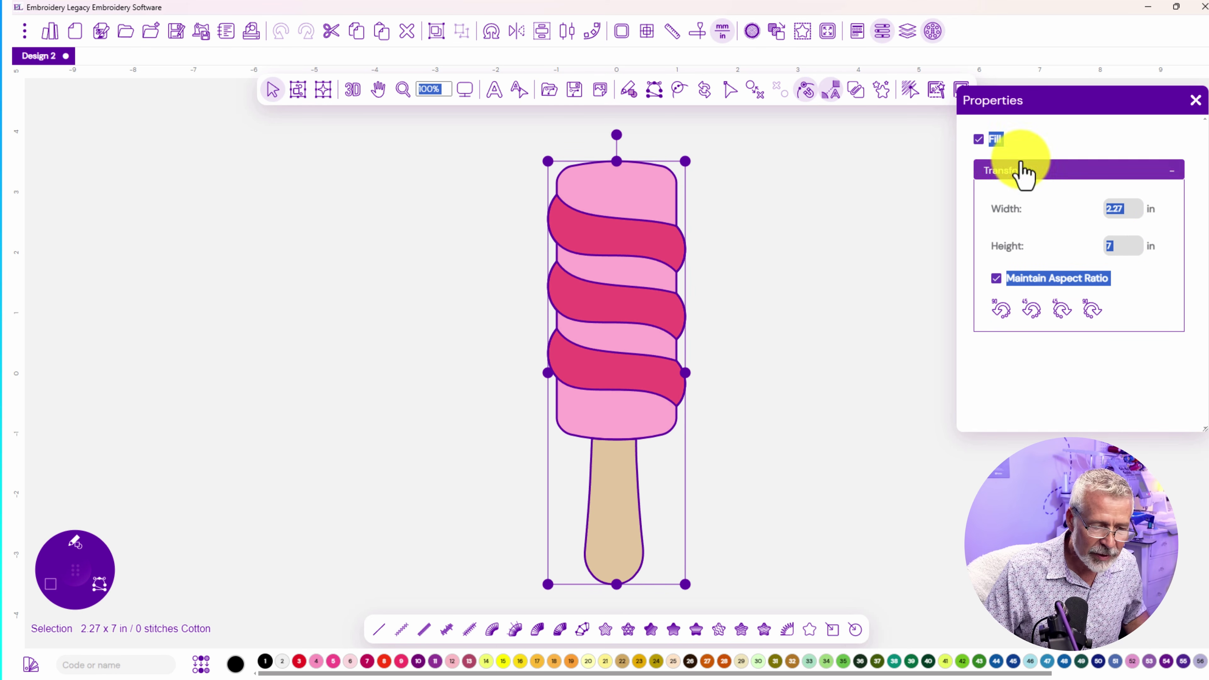
left_click(977, 141)
left_click(892, 227)
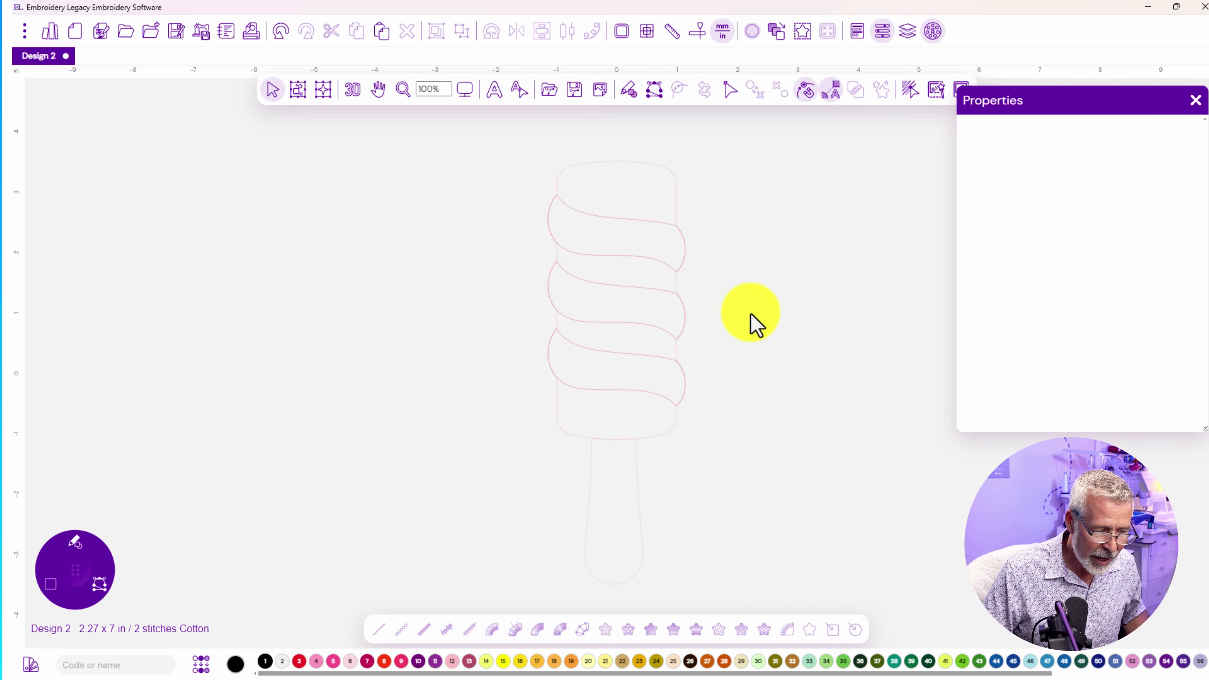
scroll(612, 281, "up", 1)
scroll(612, 281, "up", 3)
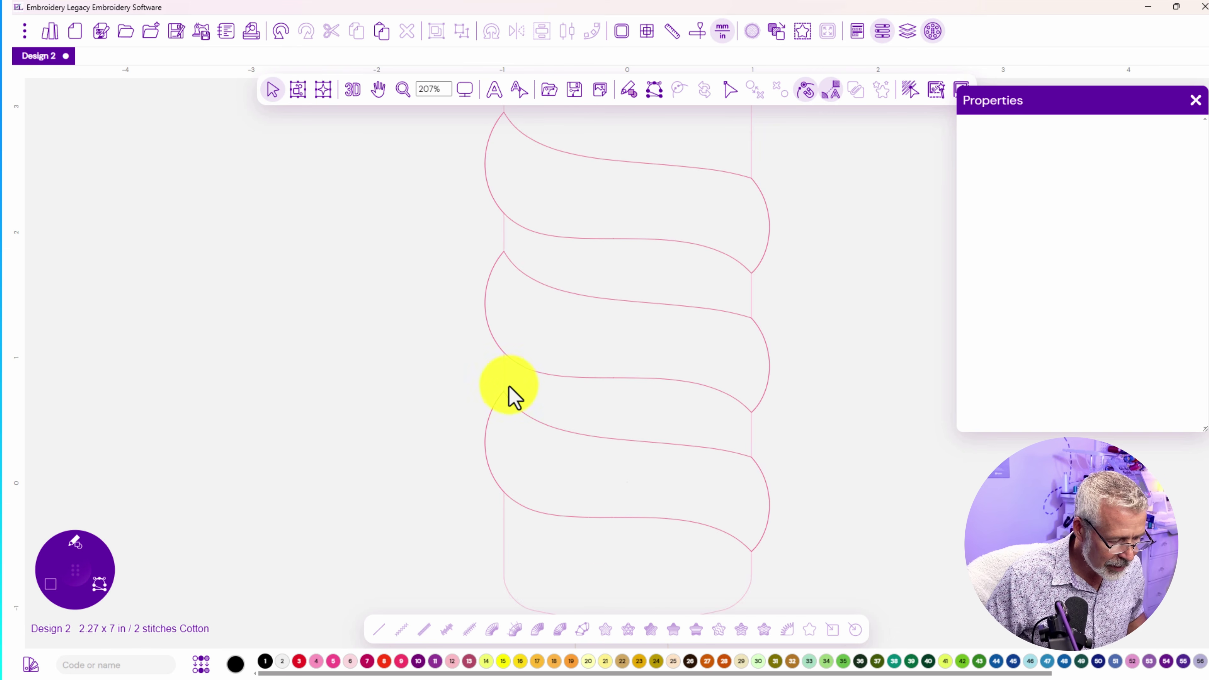
scroll(547, 396, "down", 3)
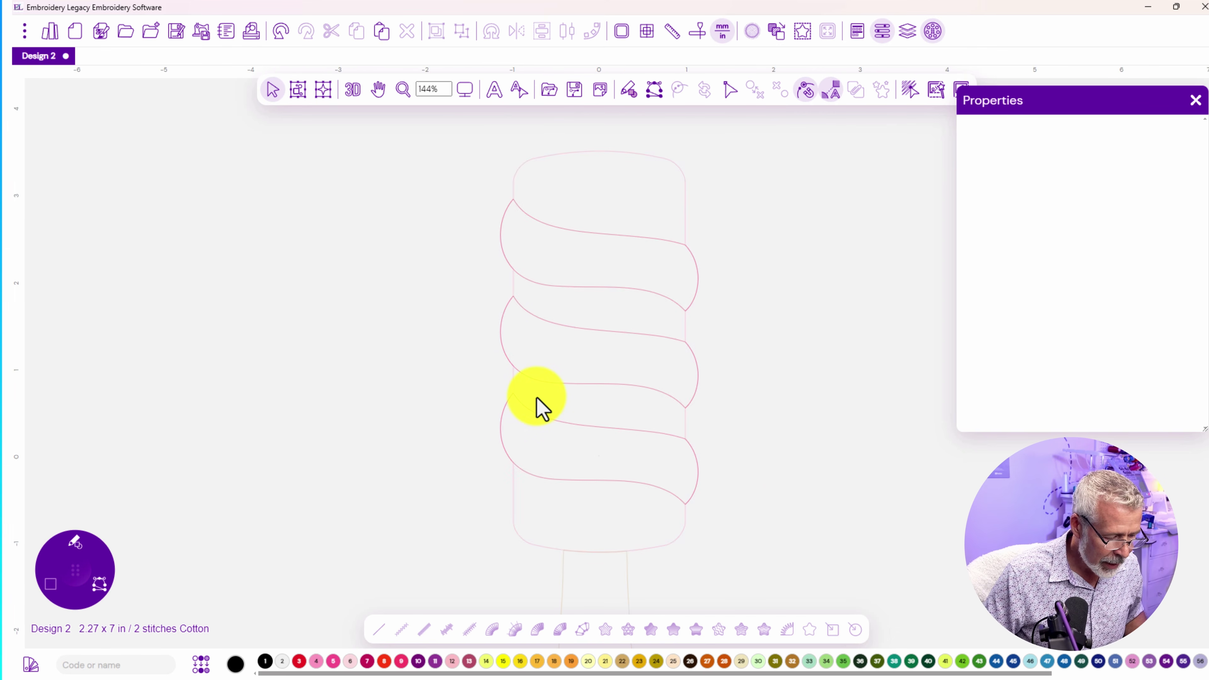
scroll(635, 481, "down", 1)
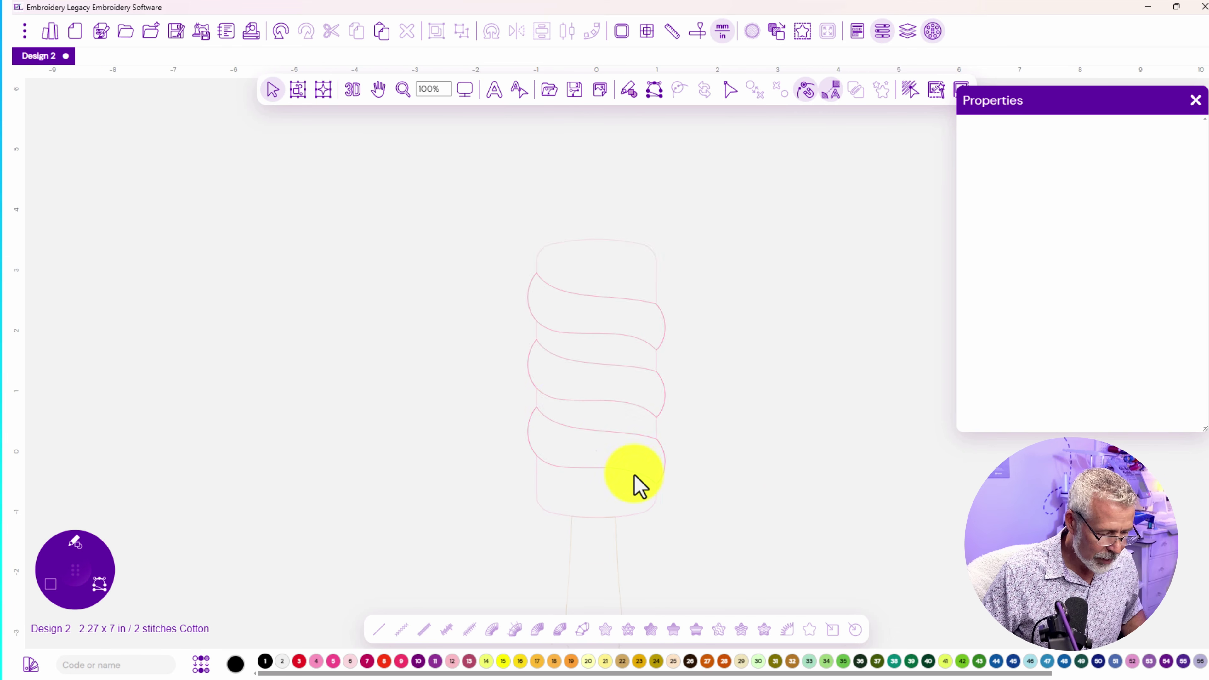
left_click_drag(635, 456, 613, 362)
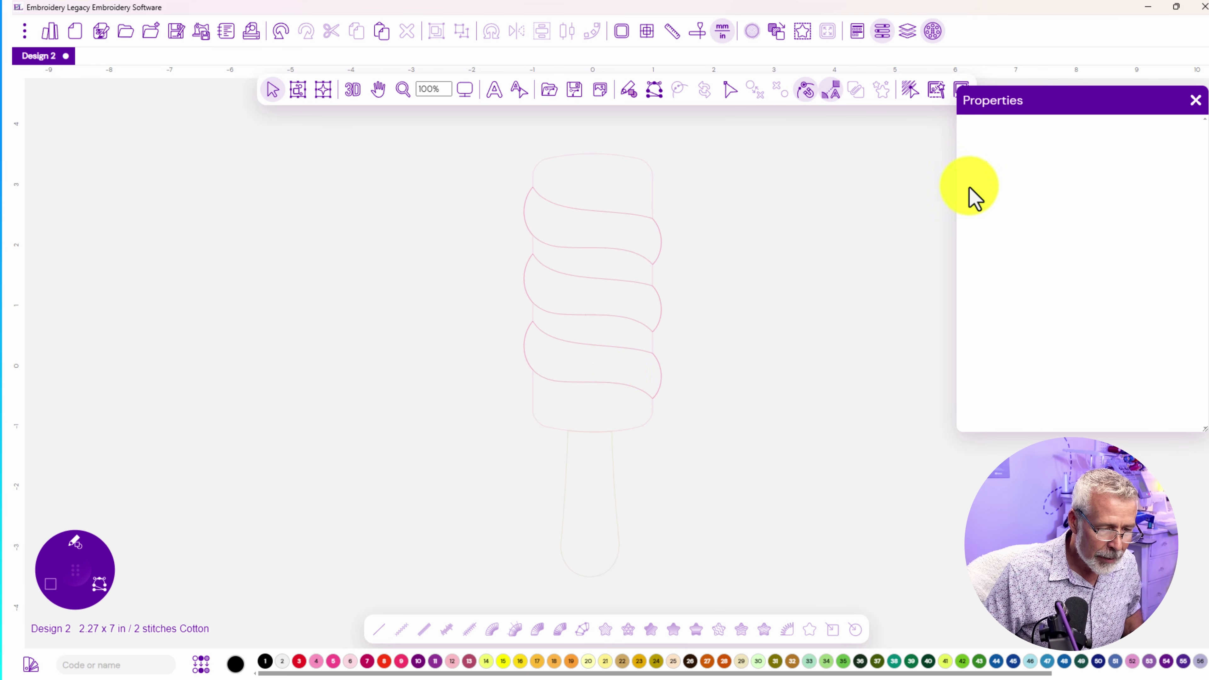
Show the Sequence View and expand the pink and tan vector color groups
left_click(904, 34)
left_click_drag(988, 128, 901, 126)
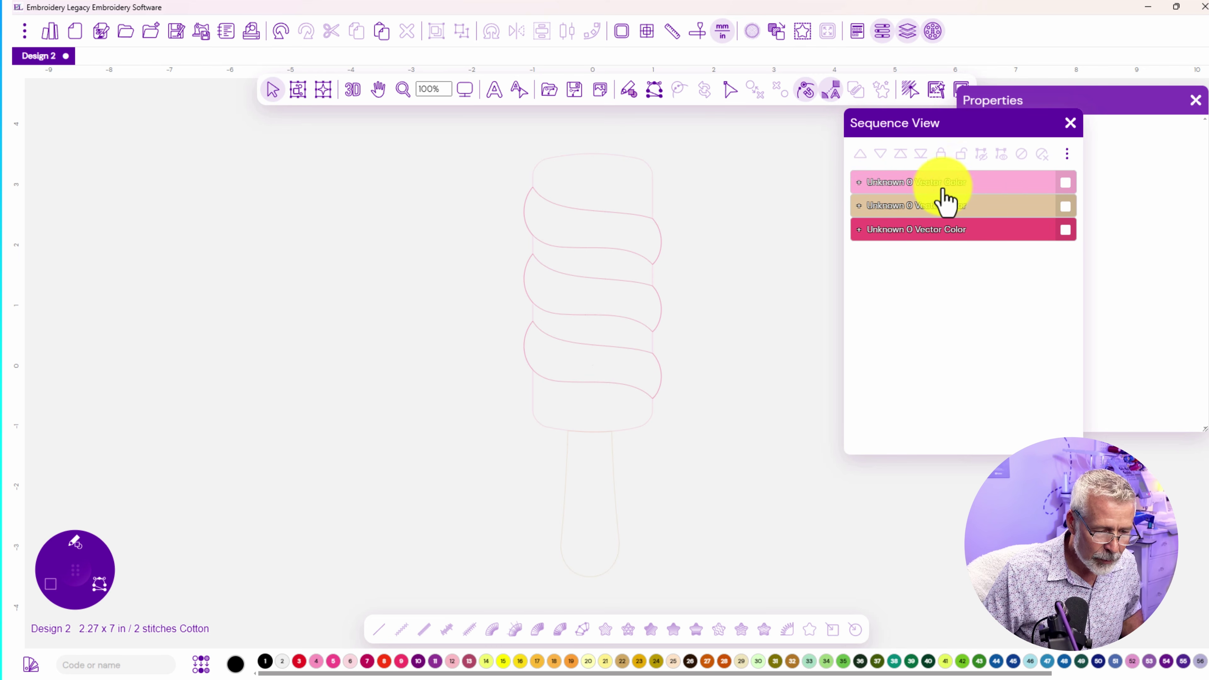
left_click(859, 182)
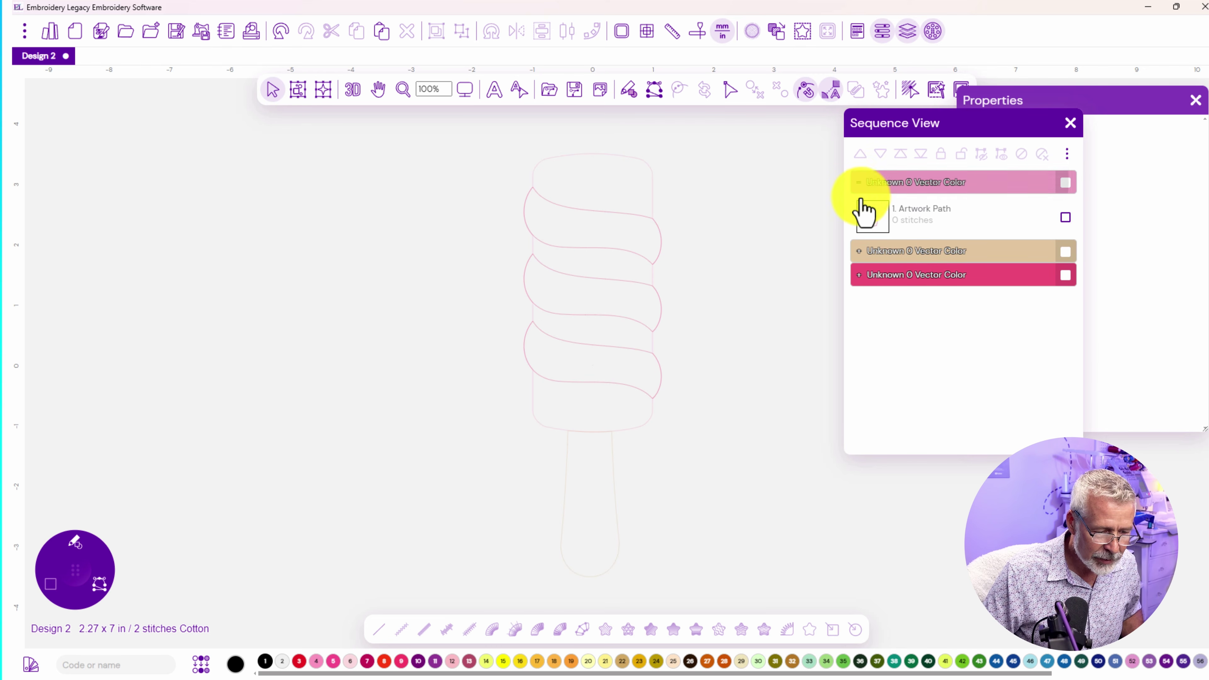
left_click(858, 252)
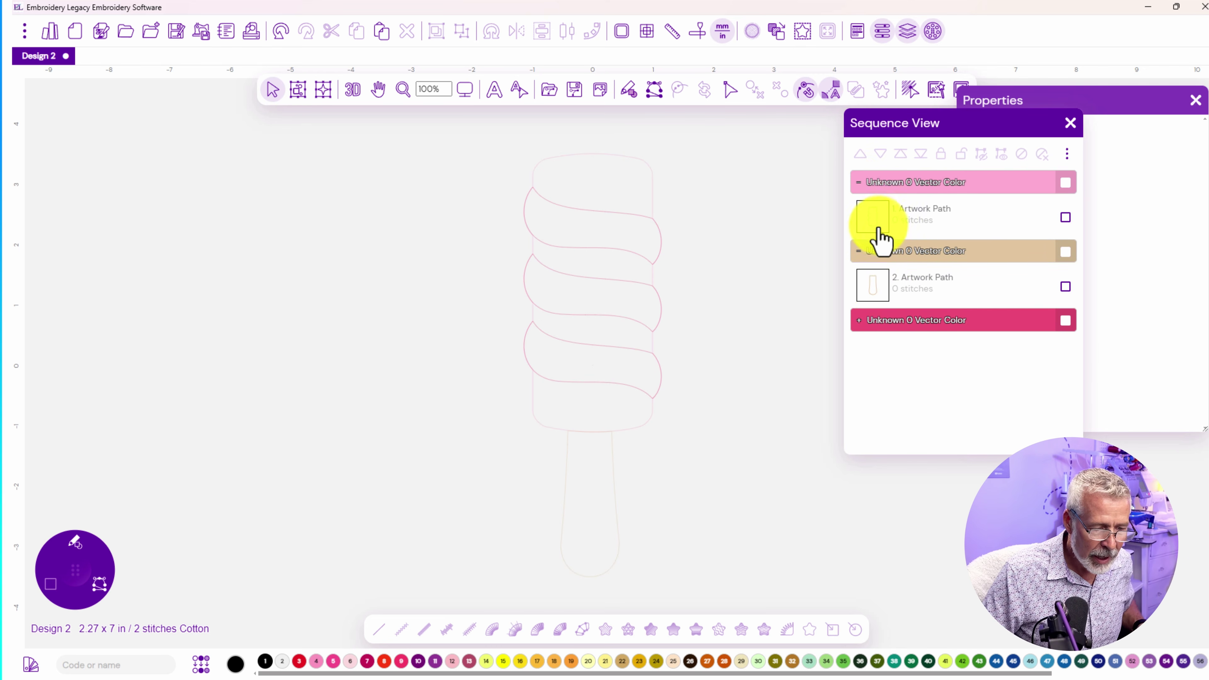
Duplicate the pink popsicle body outline and the tan stick outline together in place
left_click(1066, 218)
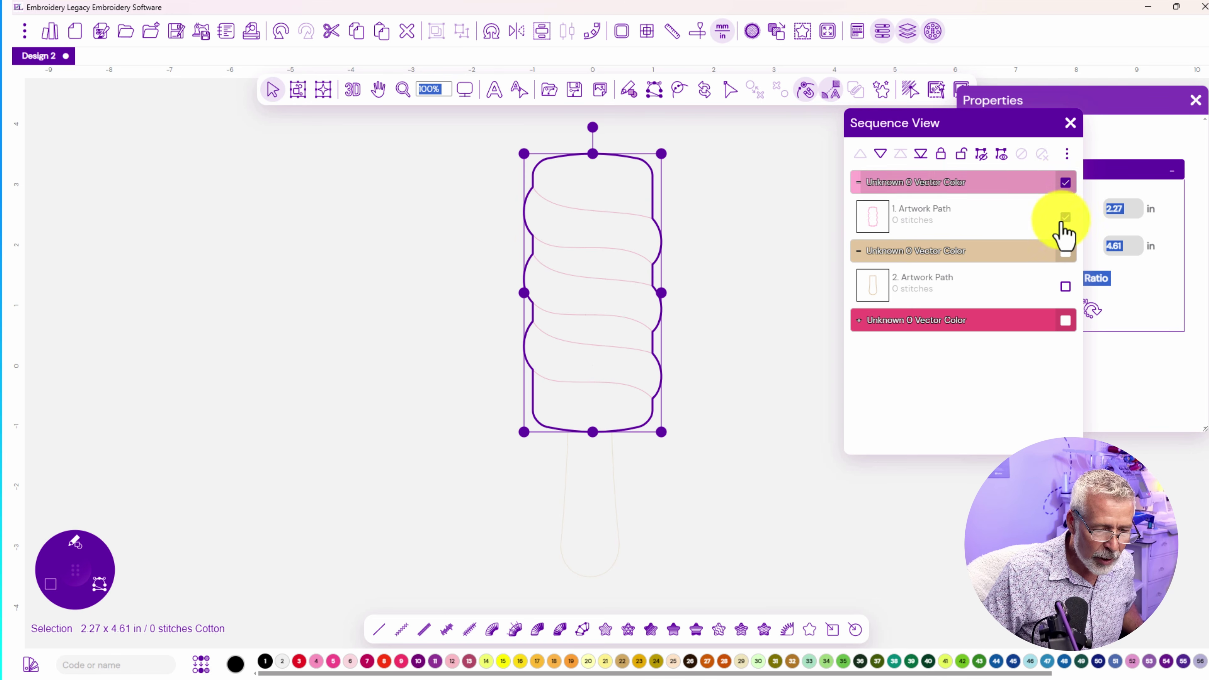
left_click(1066, 253)
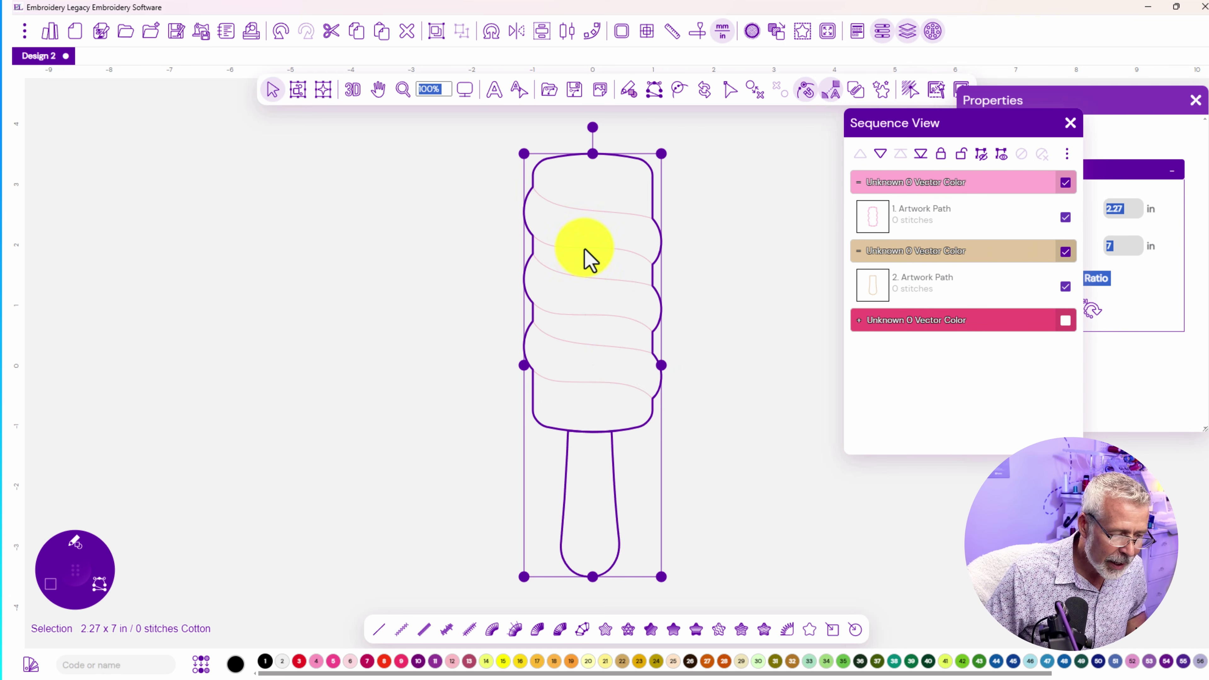
right_click(612, 198)
left_click(646, 232)
right_click(615, 202)
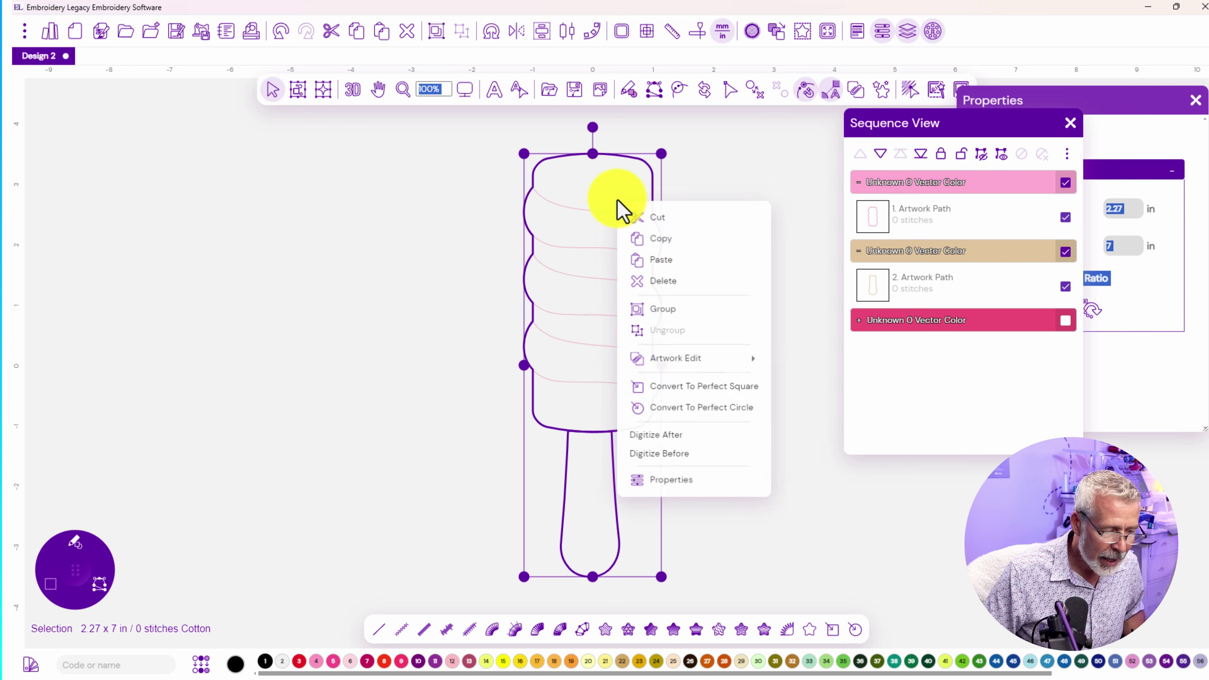
left_click(656, 268)
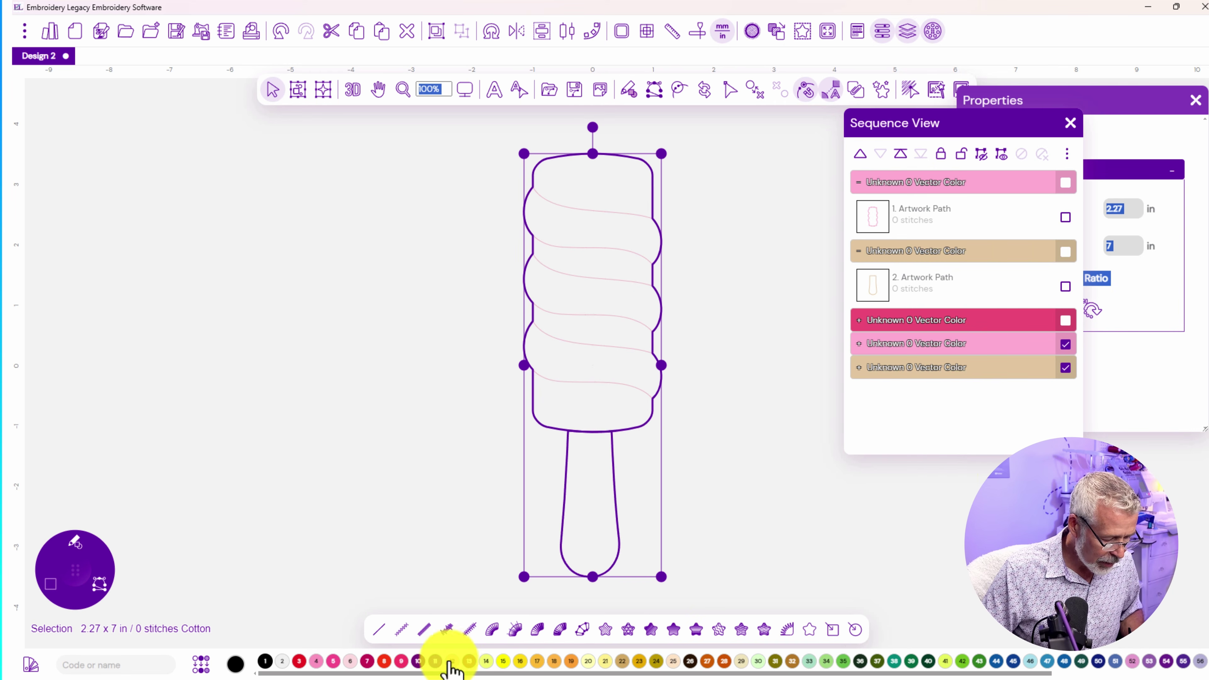
Recolor the pasted body and stick copies Brother 620 Magenta and combine them into one continuous outline
left_click(436, 662)
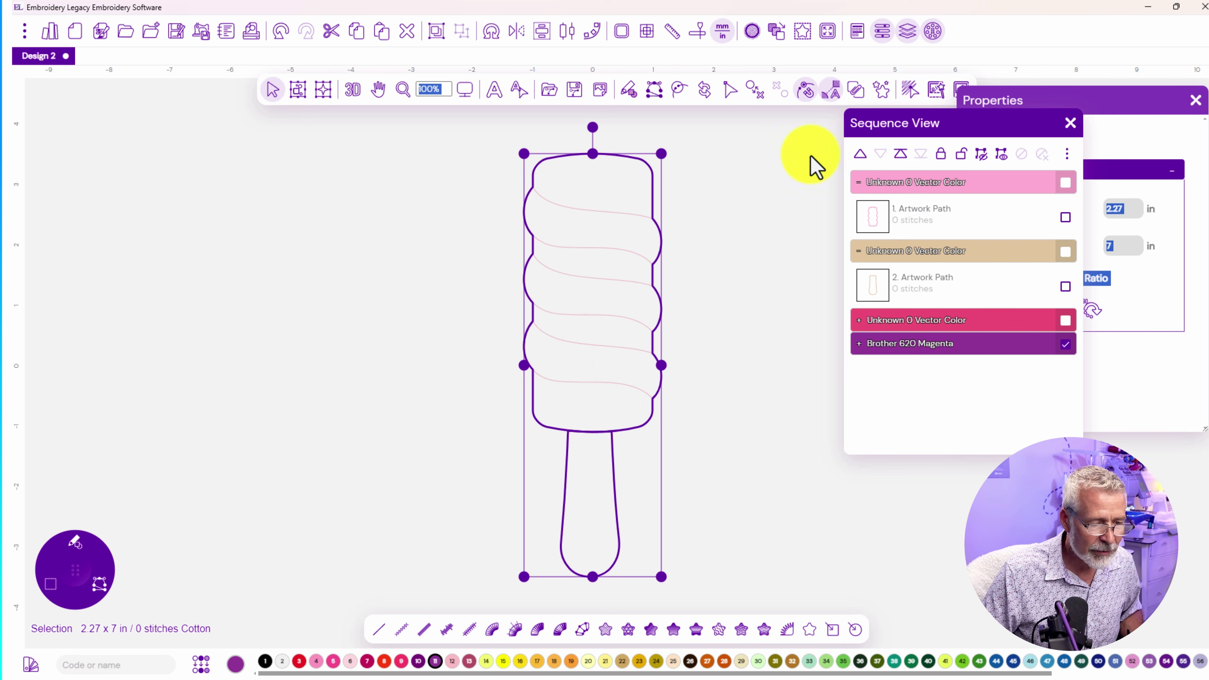
left_click(857, 93)
left_click(881, 162)
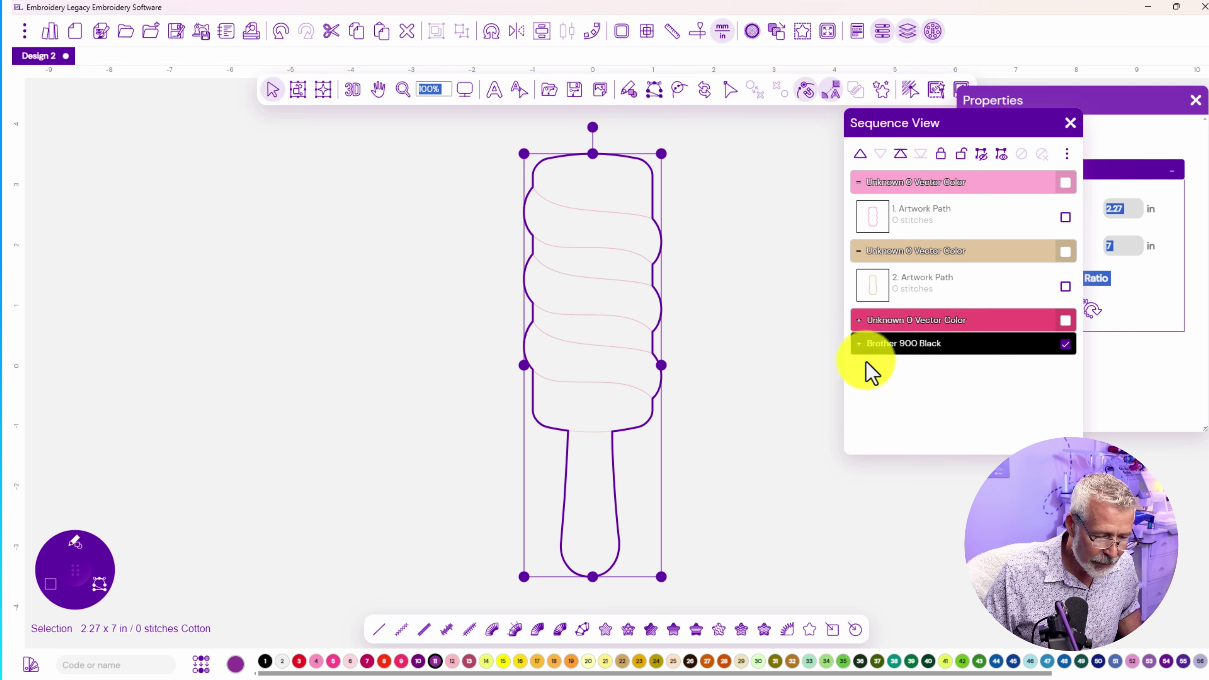
Recolor the combined outline Brother 399 Warm Gray and move it to the start of the sequence
left_click(758, 662)
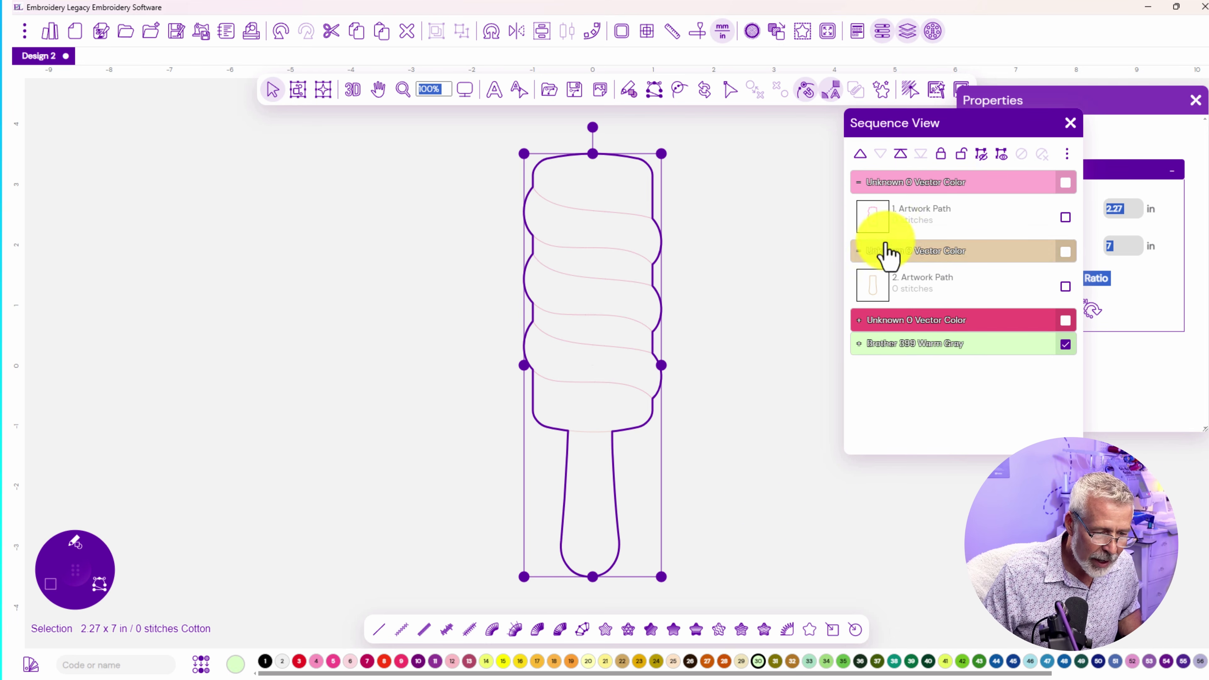
left_click(902, 155)
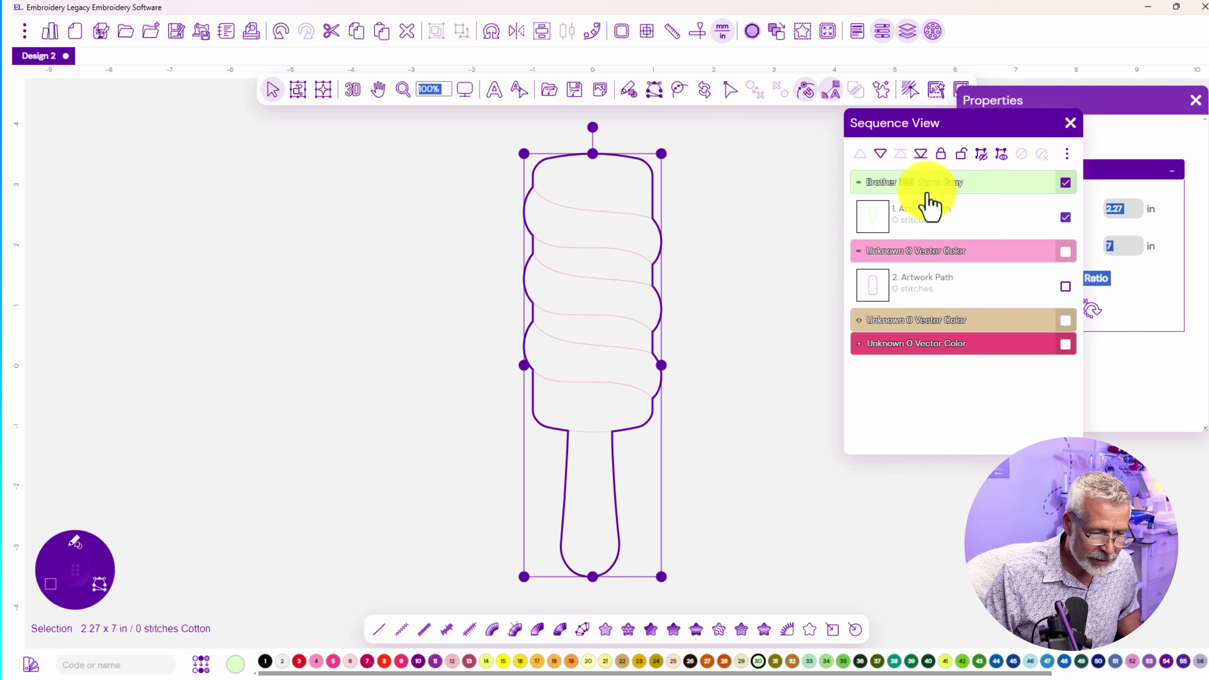
Place a Brother 507 Emerald copy of the combined outline directly after the Warm Gray one in the sequence
right_click(641, 245)
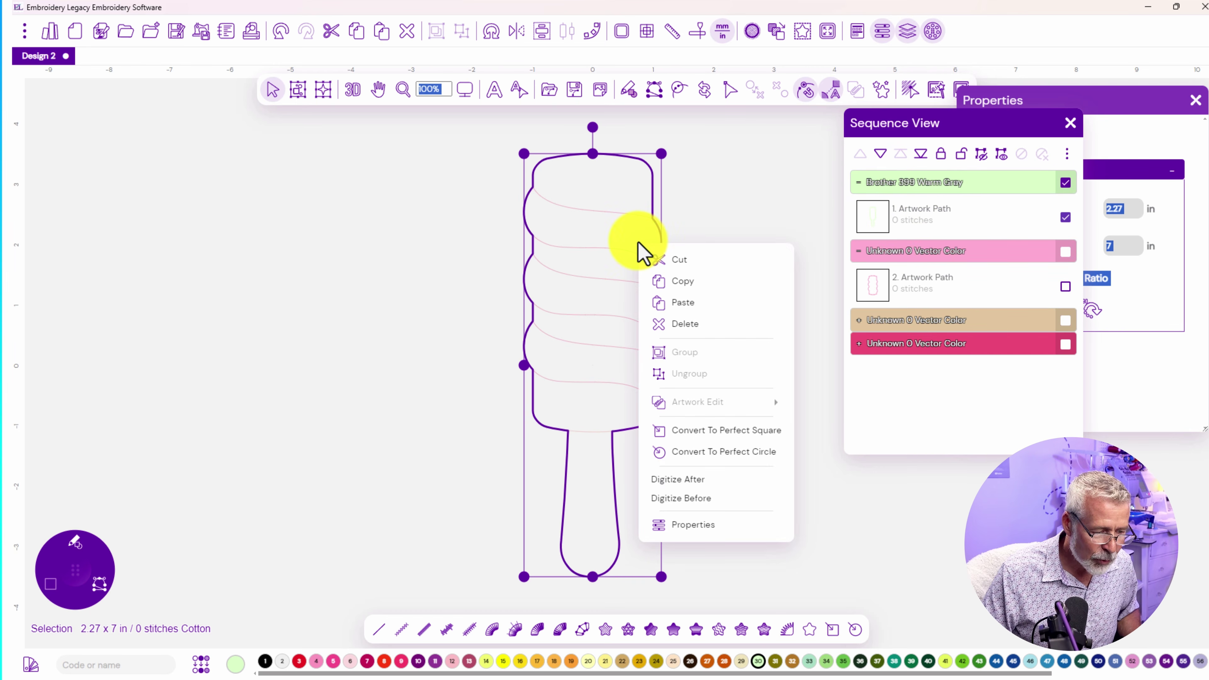
left_click(674, 286)
right_click(629, 268)
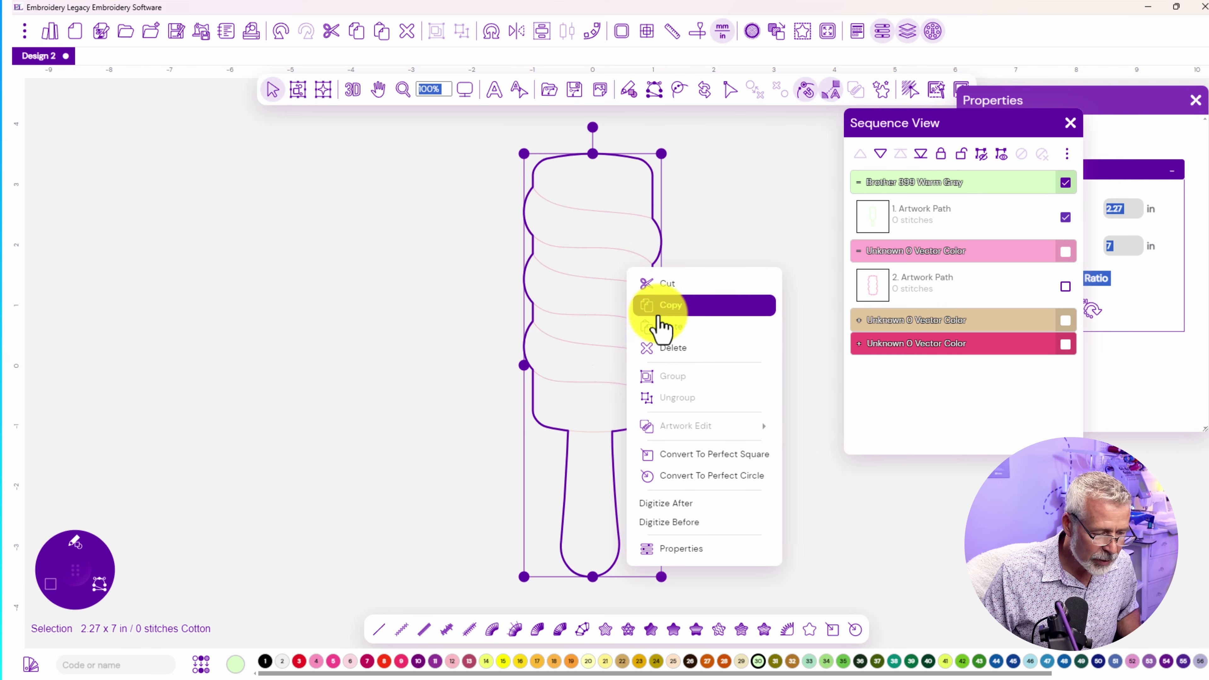
left_click(665, 329)
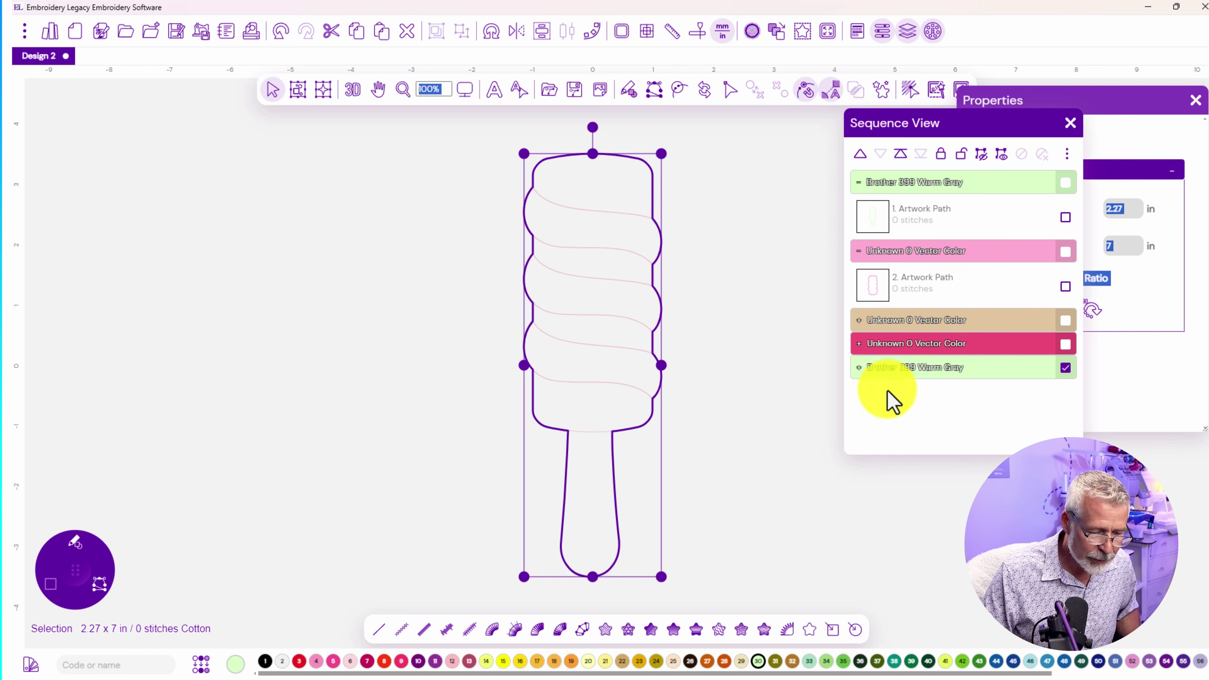
left_click(910, 662)
left_click_drag(913, 377, 911, 253)
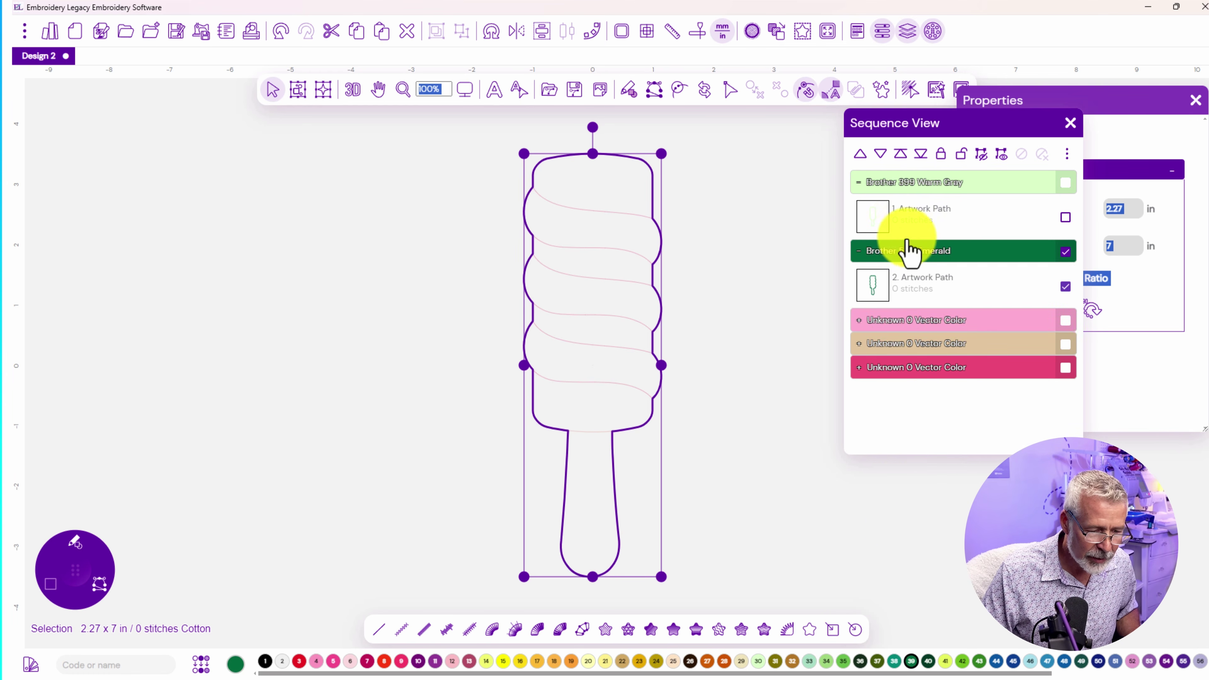
Convert only the Warm Gray outline to a Run Path and move the Sequence View clear of the Properties
left_click(1066, 183)
left_click(1065, 251)
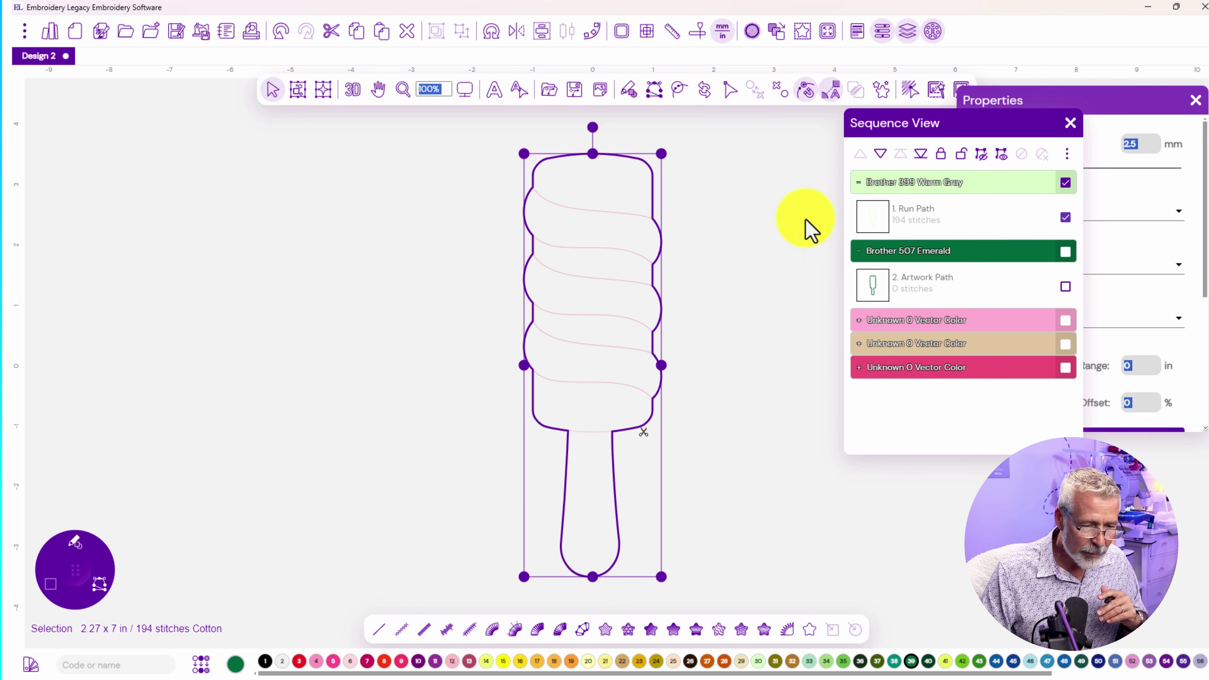
left_click_drag(931, 123, 793, 127)
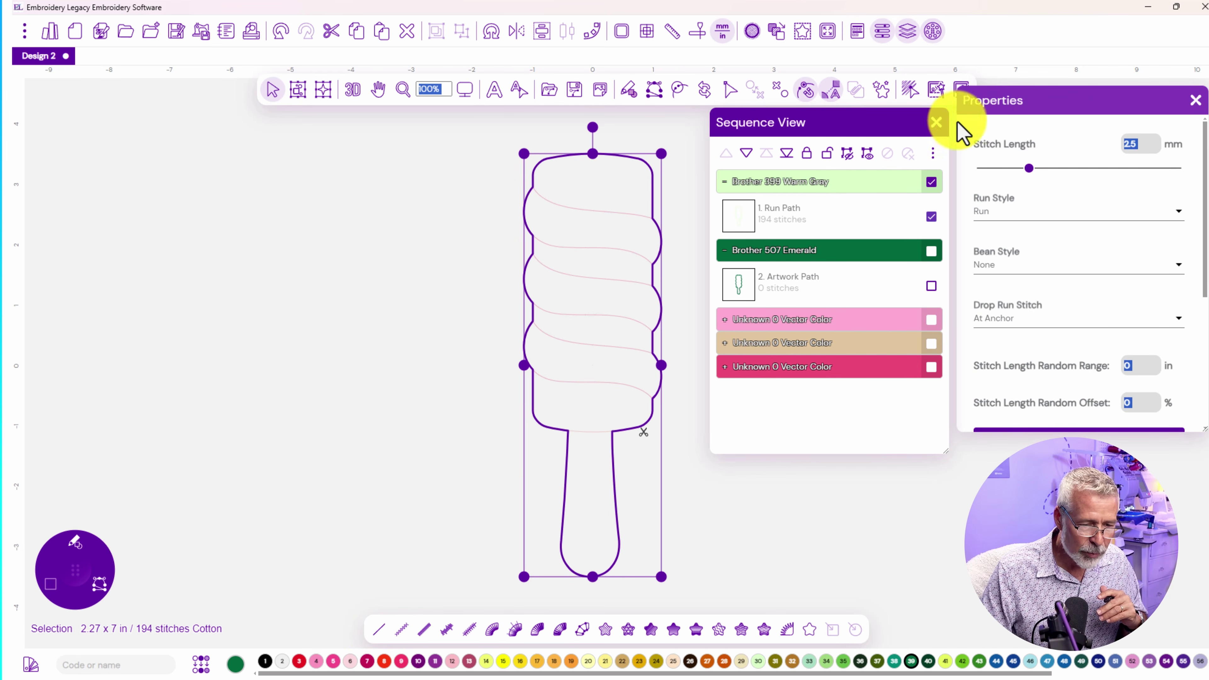
Convert the Emerald outline to a Run Path with the Double Run style
left_click(931, 251)
left_click(932, 182)
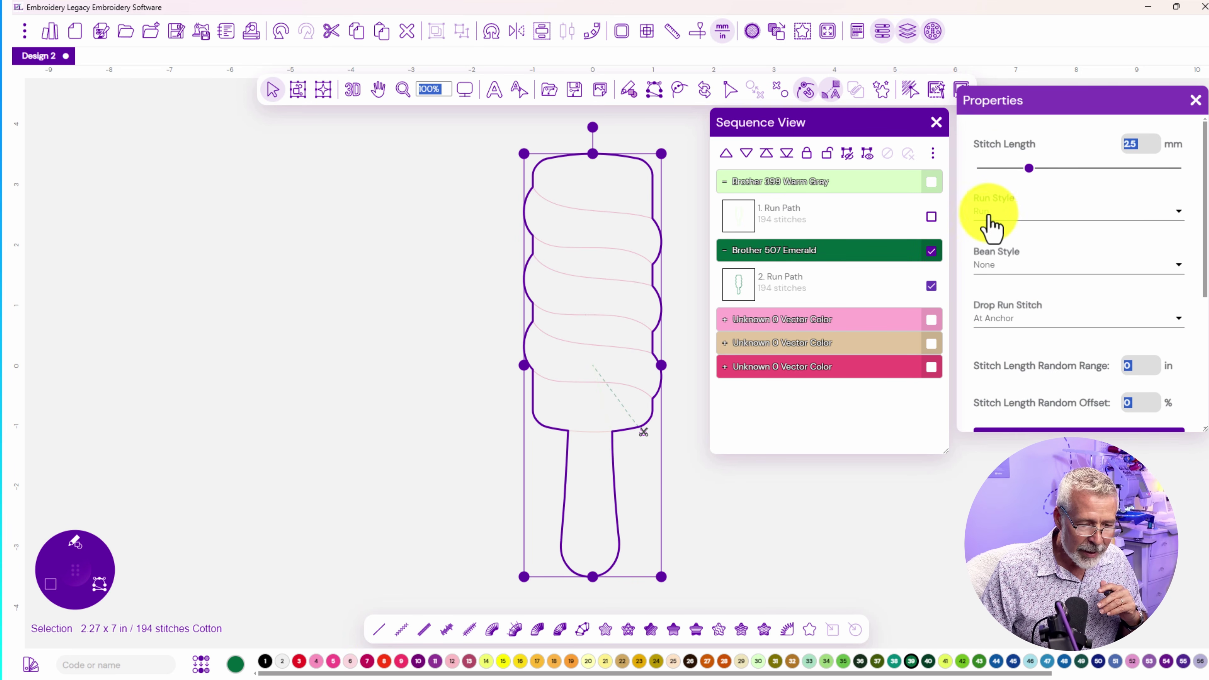
left_click(997, 221)
left_click(989, 243)
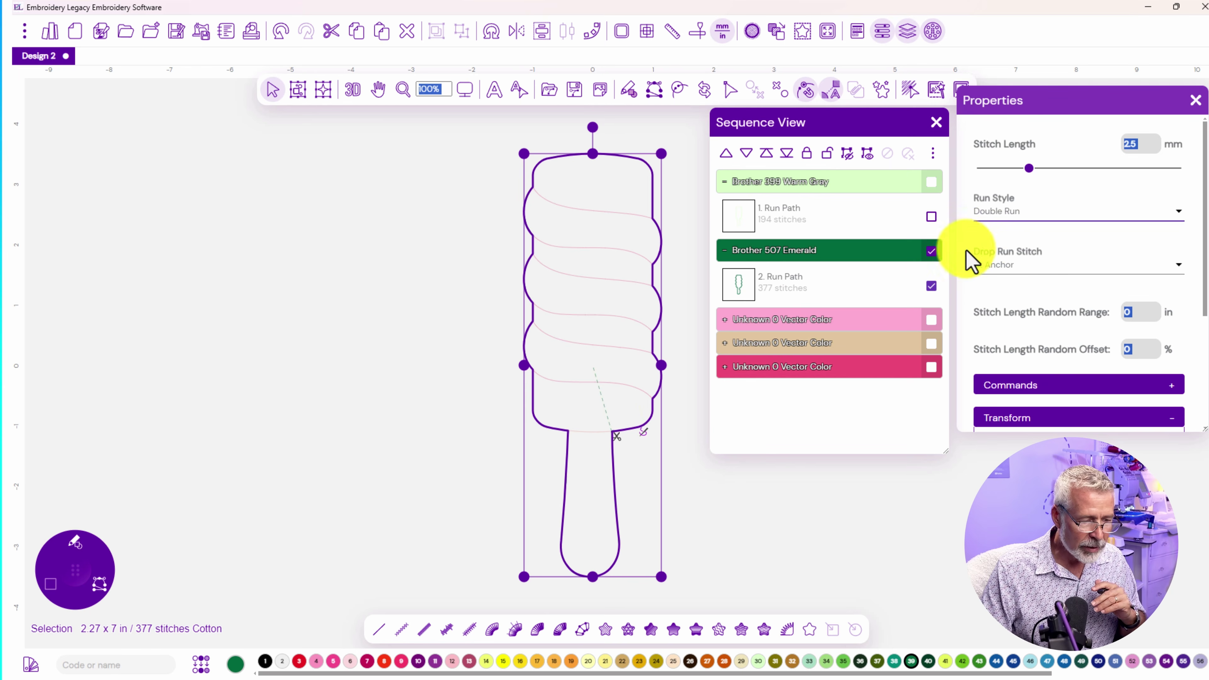
left_click(469, 363)
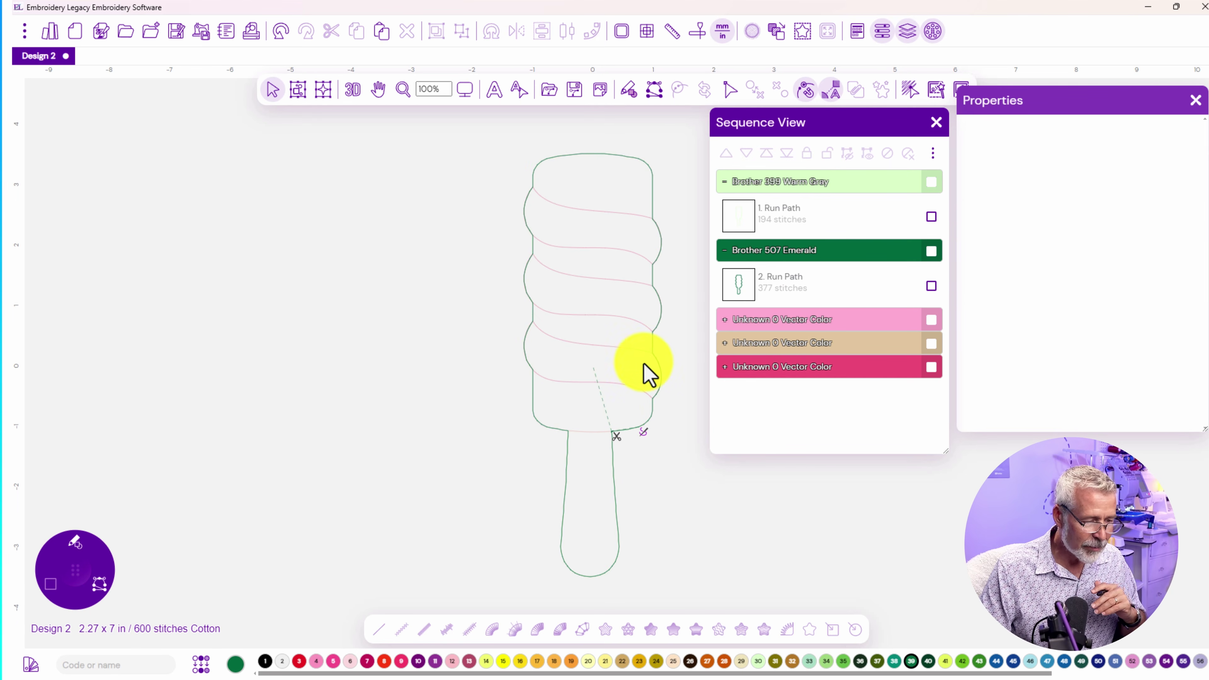
Move the tan stick artwork ahead of the pink body artwork in the sequence and expand its color group
left_click(748, 345)
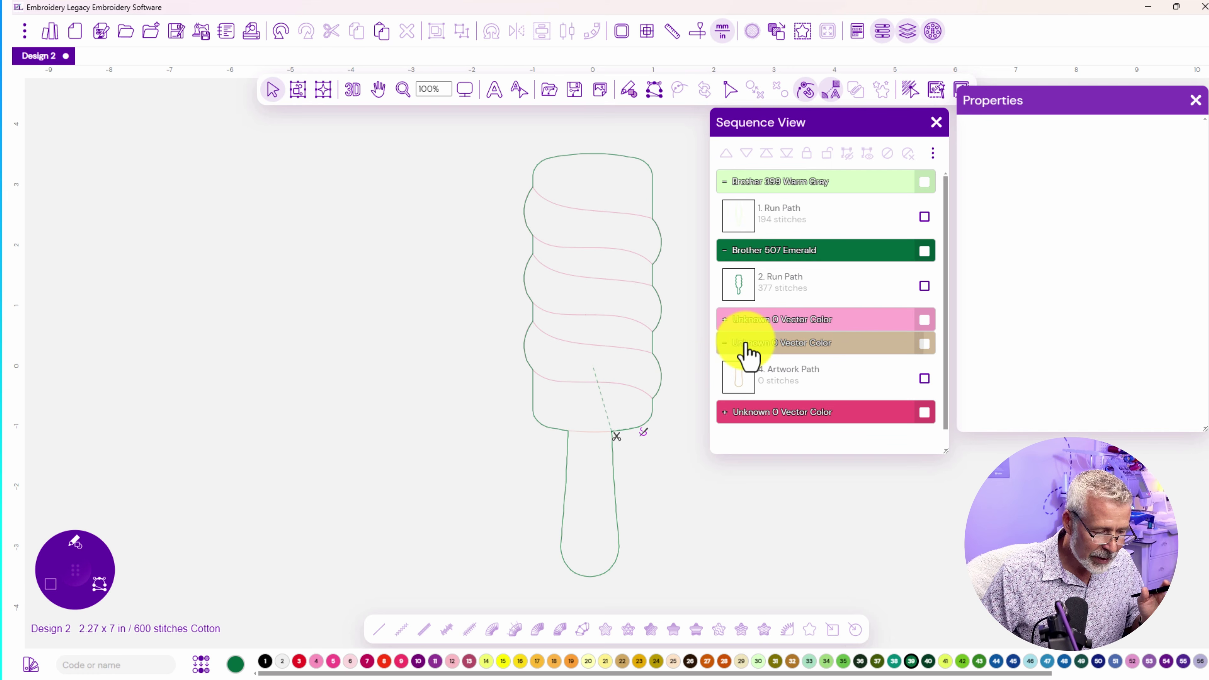
left_click_drag(762, 357, 761, 325)
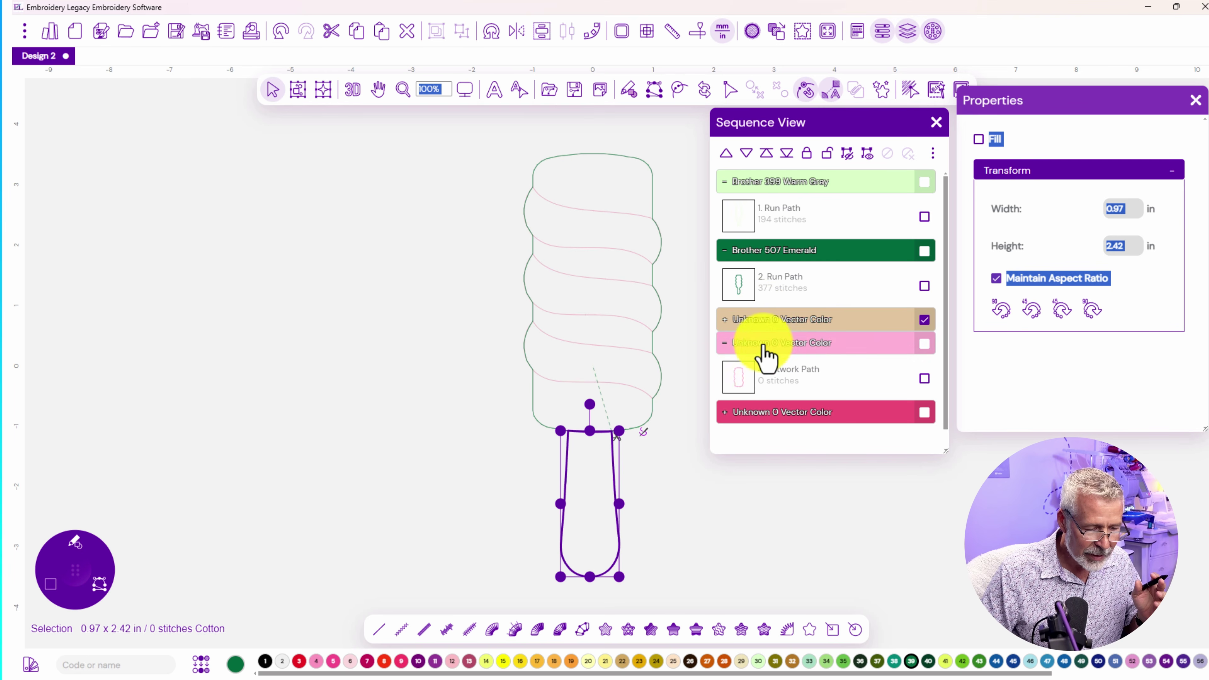
left_click(727, 319)
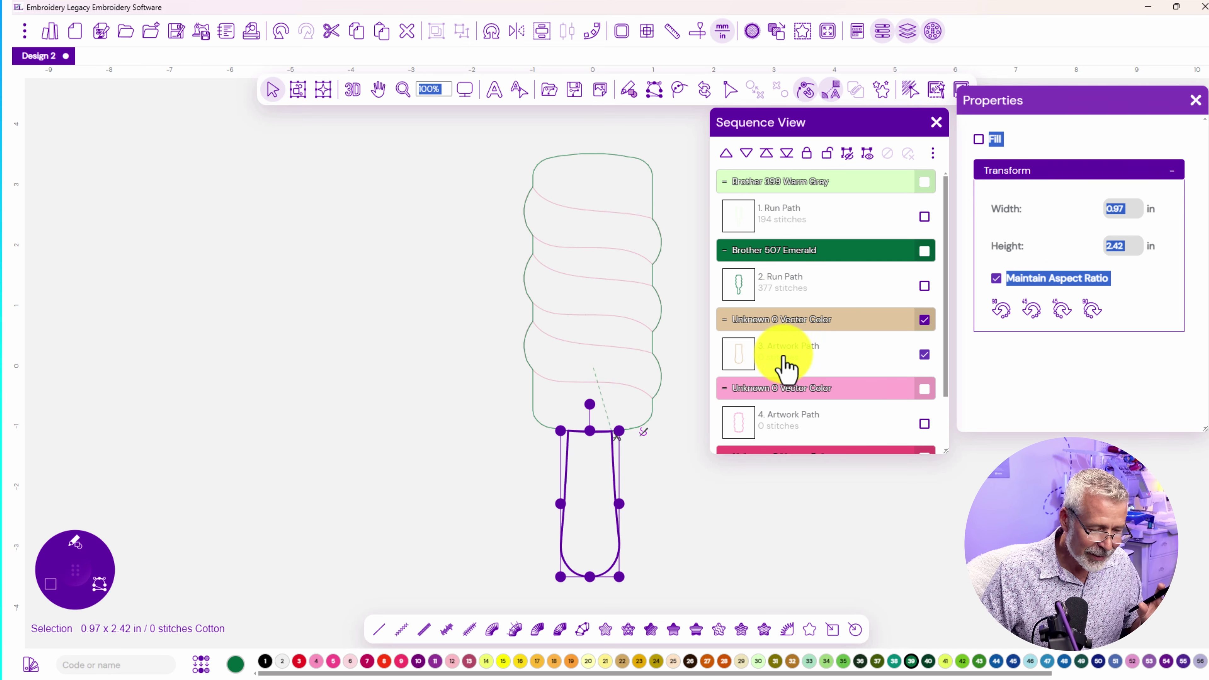
Convert the stick artwork to a Fill Path, turn on the 3D stitch preview and apply Travel on Edge to the fill
left_click(605, 631)
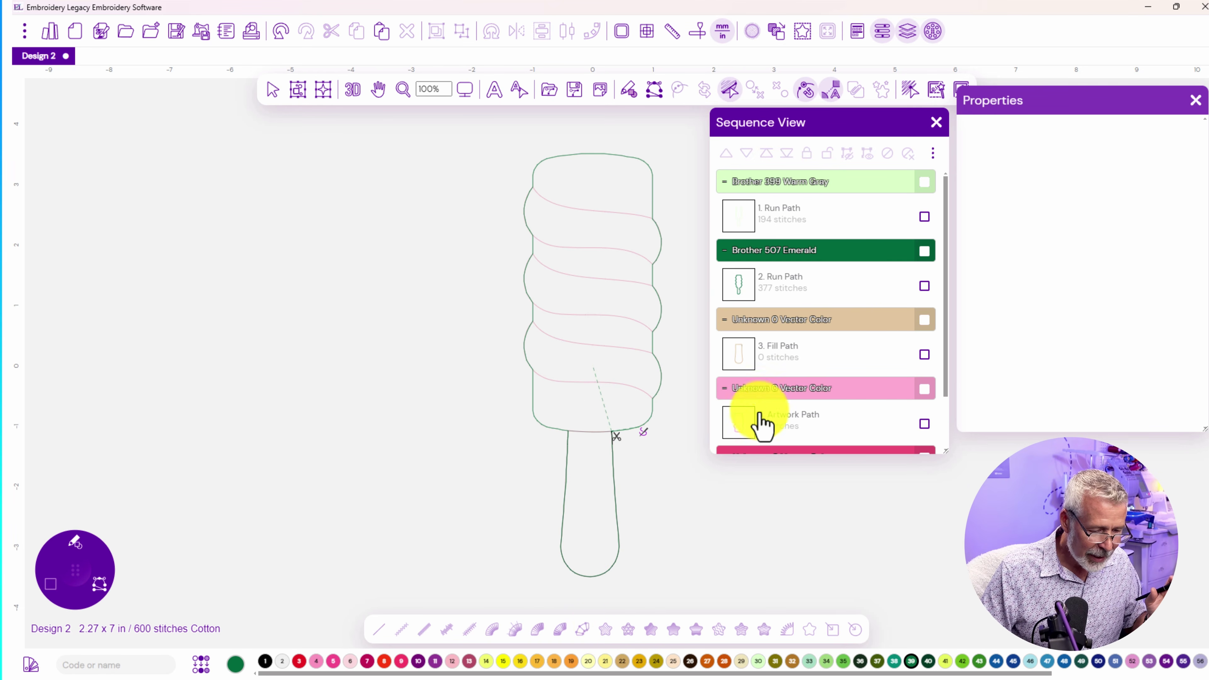
left_click(762, 366)
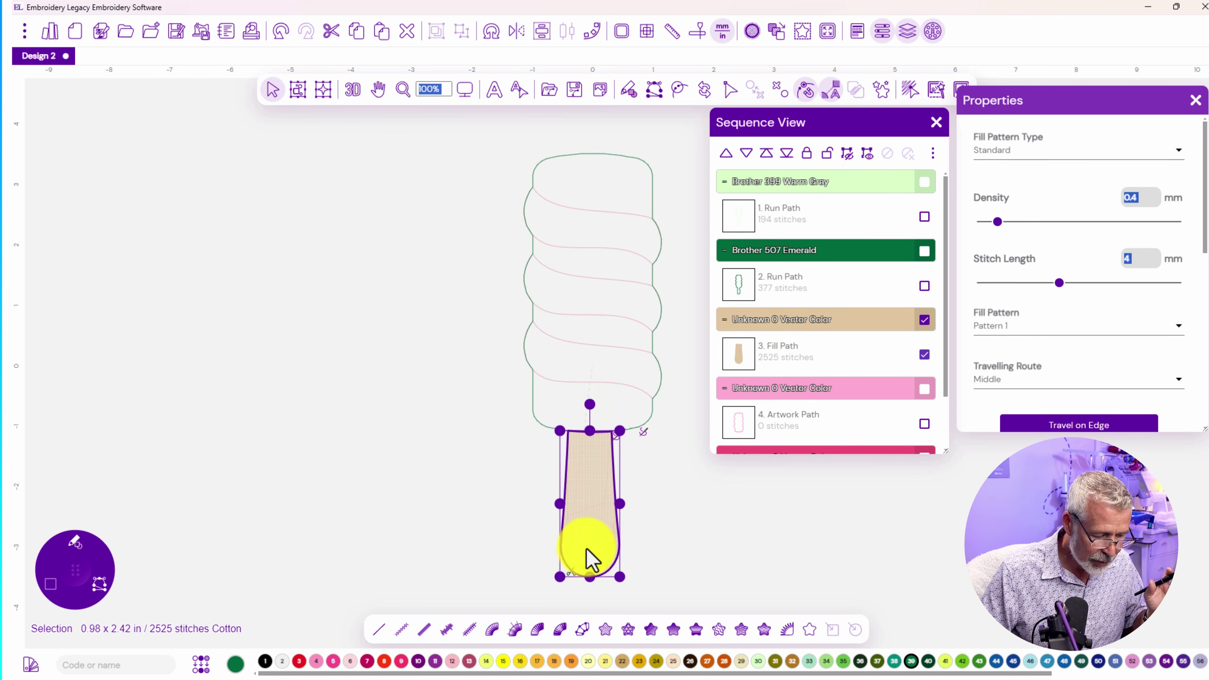
left_click(352, 91)
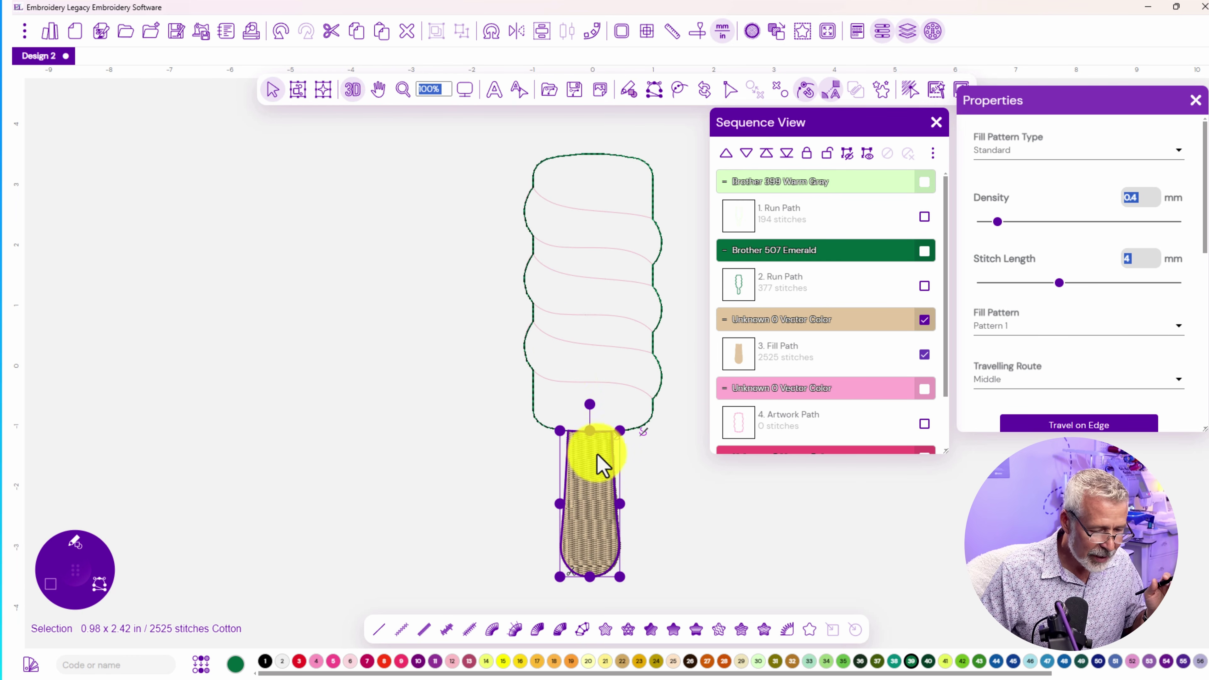
scroll(1061, 338, "down", 3)
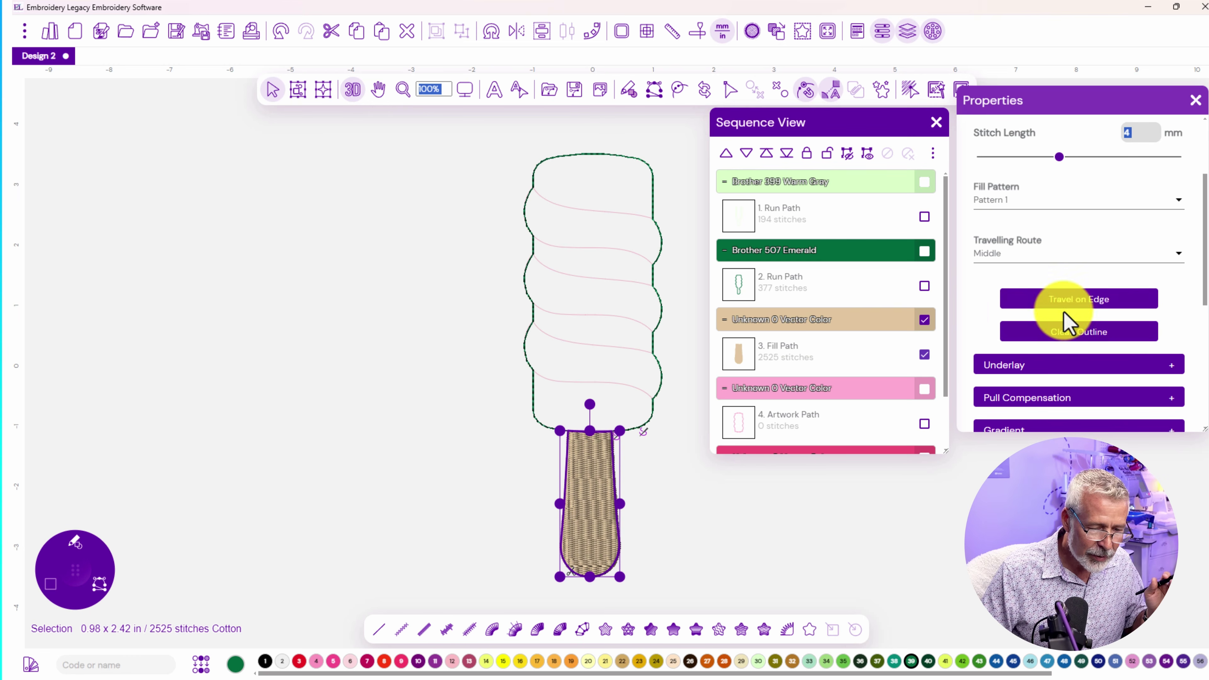
left_click(1066, 305)
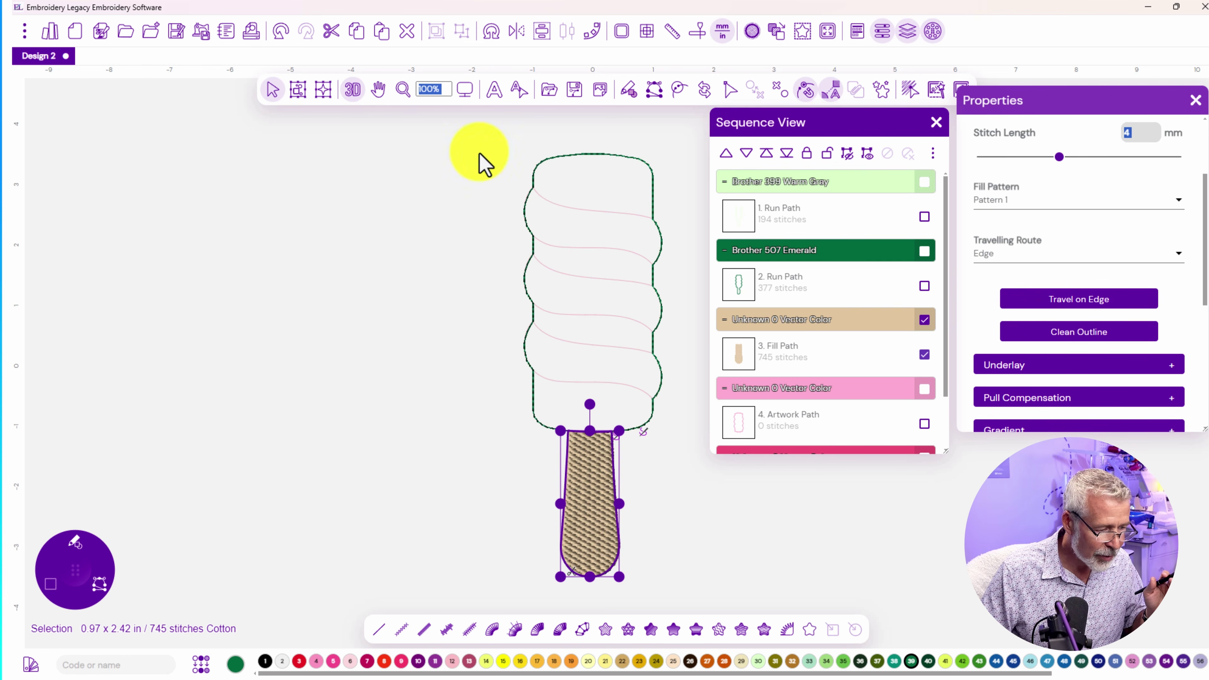
Move the stick fill's stop point to the center of the stick's rounded bottom end
left_click(464, 95)
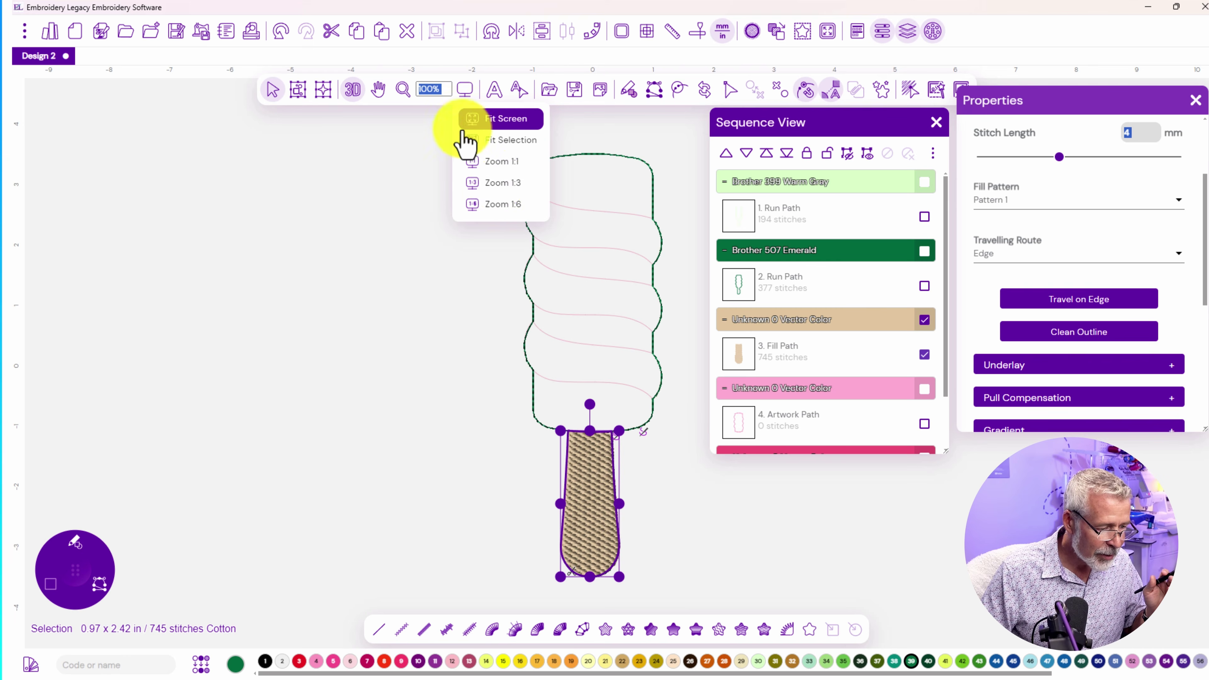
left_click(498, 184)
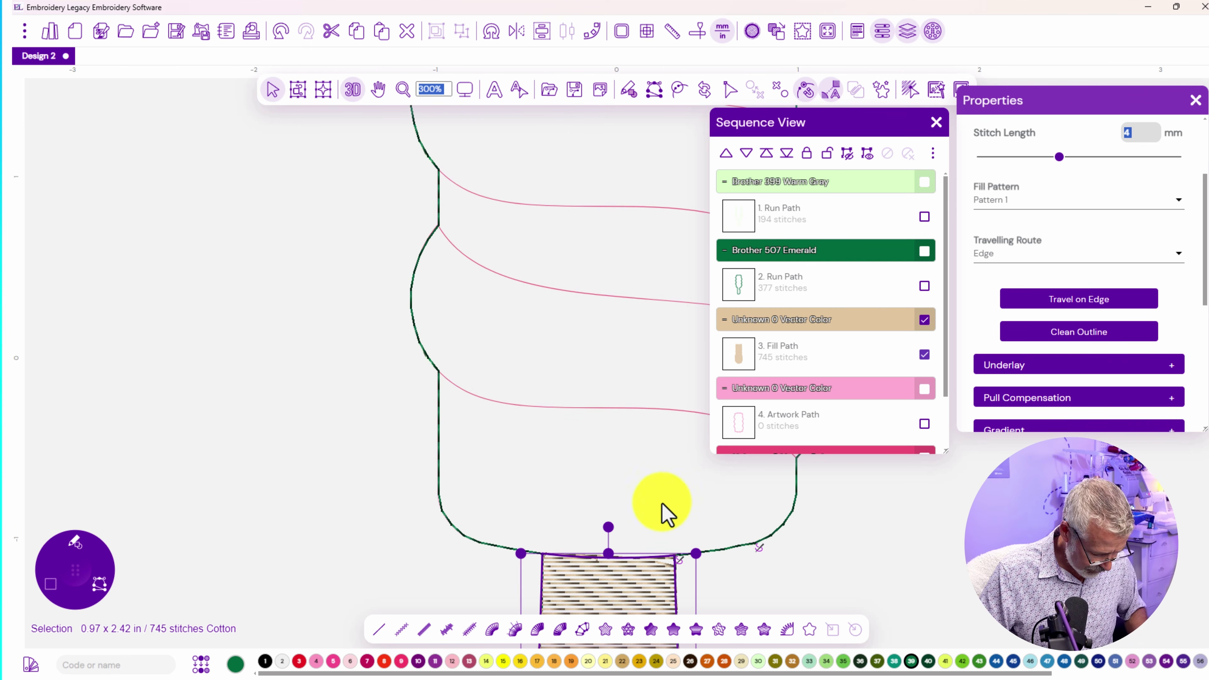
scroll(645, 512, "down", 1)
left_click_drag(645, 512, 586, 270)
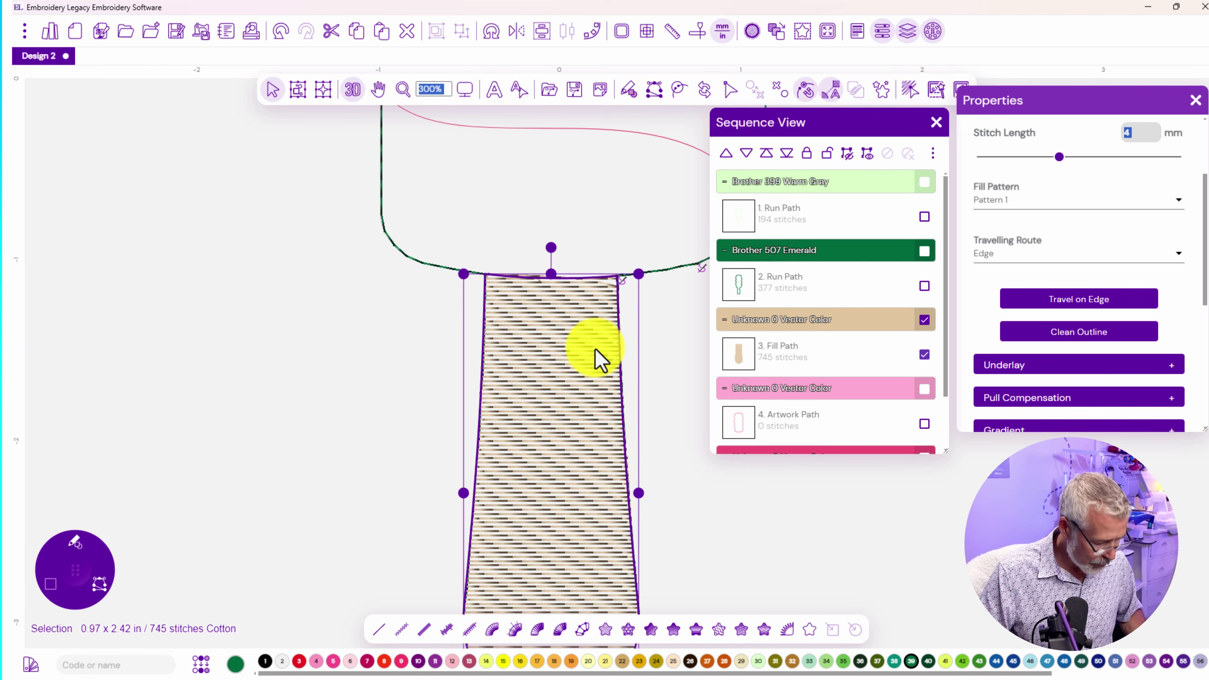
key("F10")
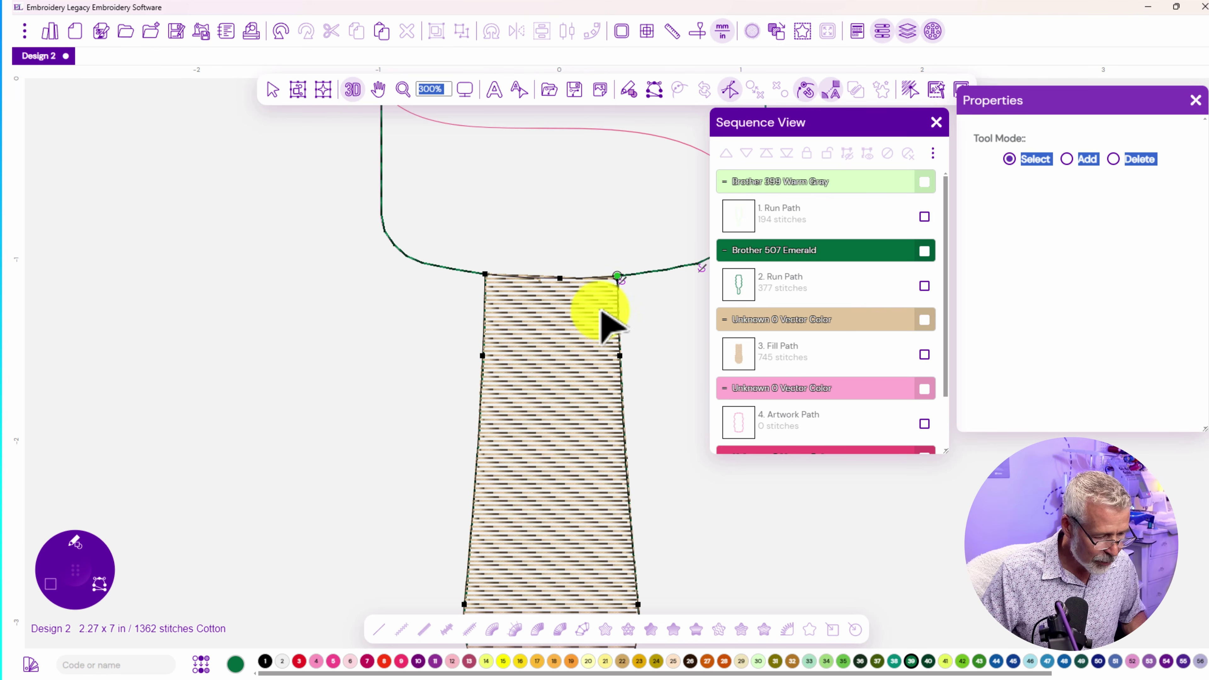
left_click(616, 276)
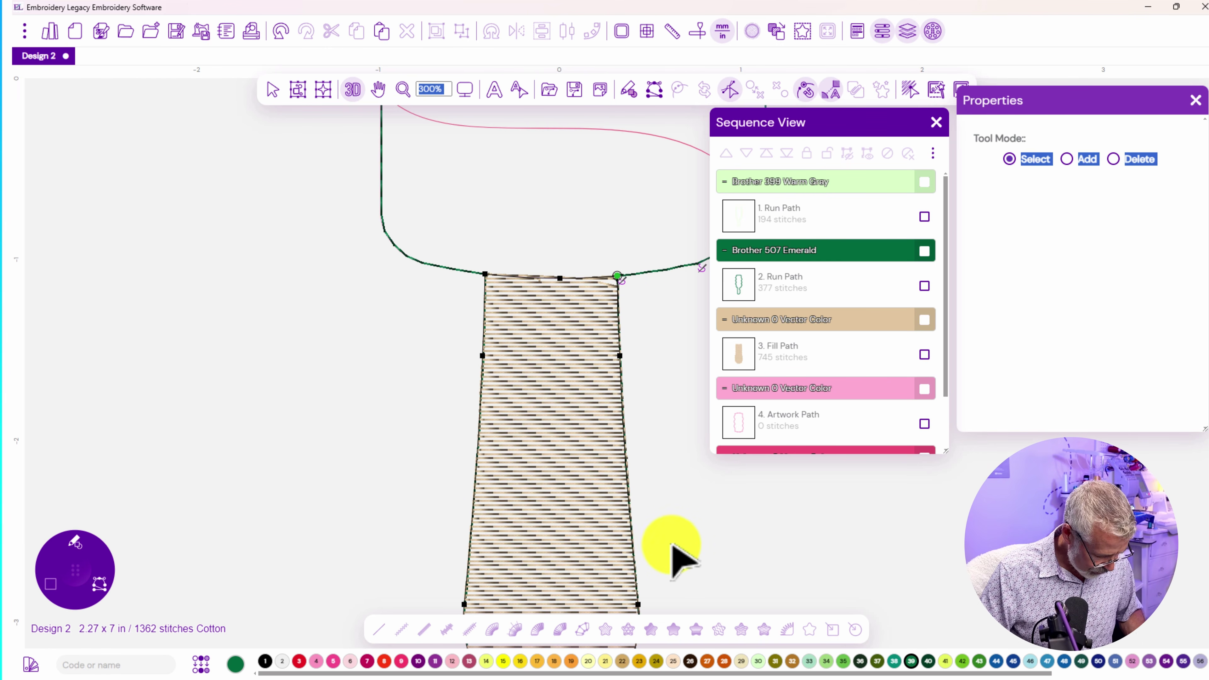
mouse_move(670, 570)
left_mouse_down()
mouse_move(634, 538)
mouse_move(630, 402)
left_mouse_up()
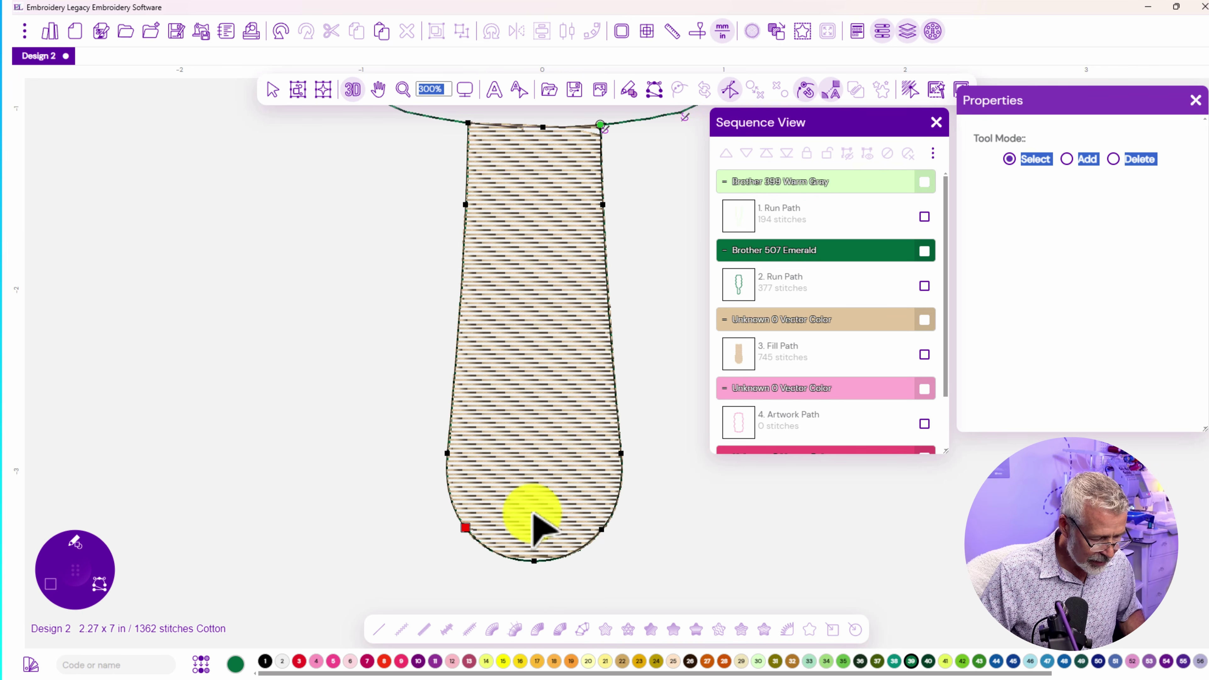
mouse_move(465, 528)
left_mouse_down()
mouse_move(480, 549)
mouse_move(533, 561)
left_mouse_up()
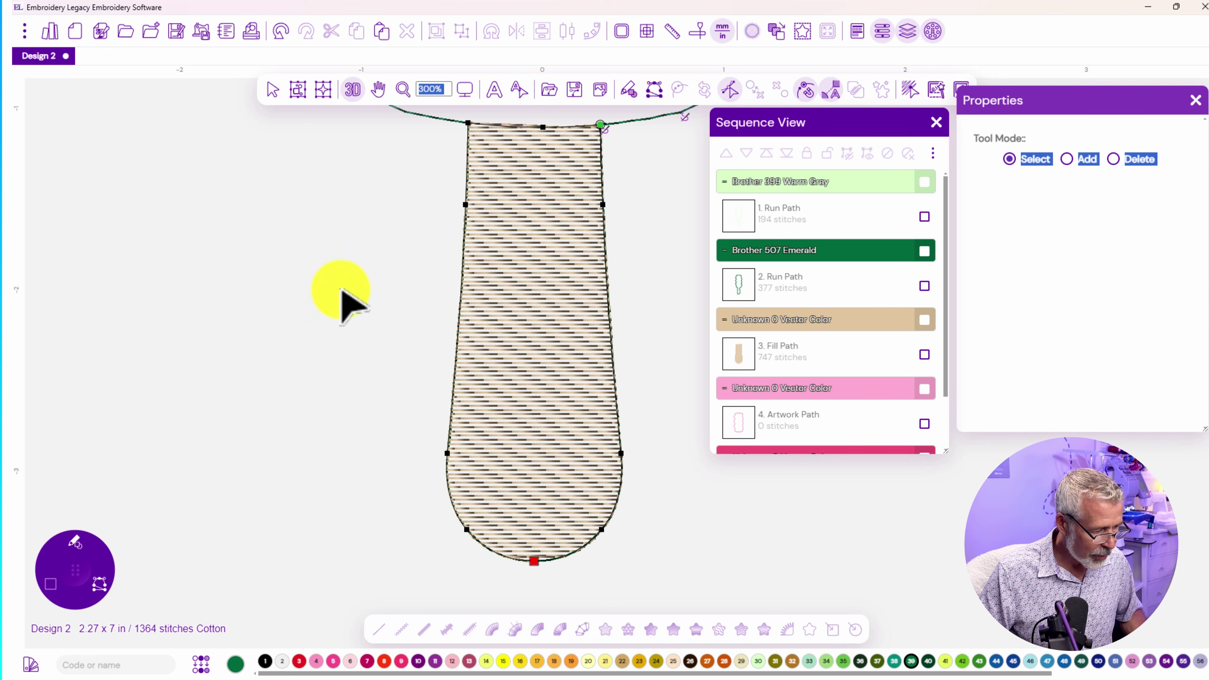
Recolor the stick fill Brother 348 Khaki
left_click(272, 90)
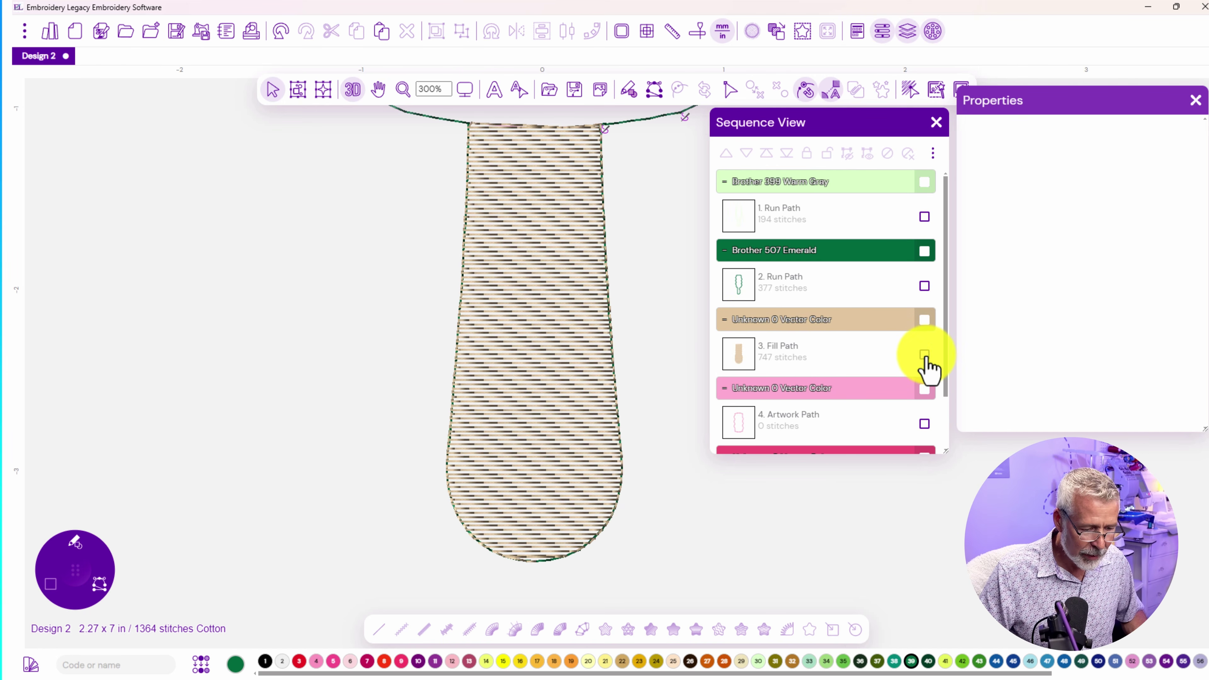
left_click(925, 320)
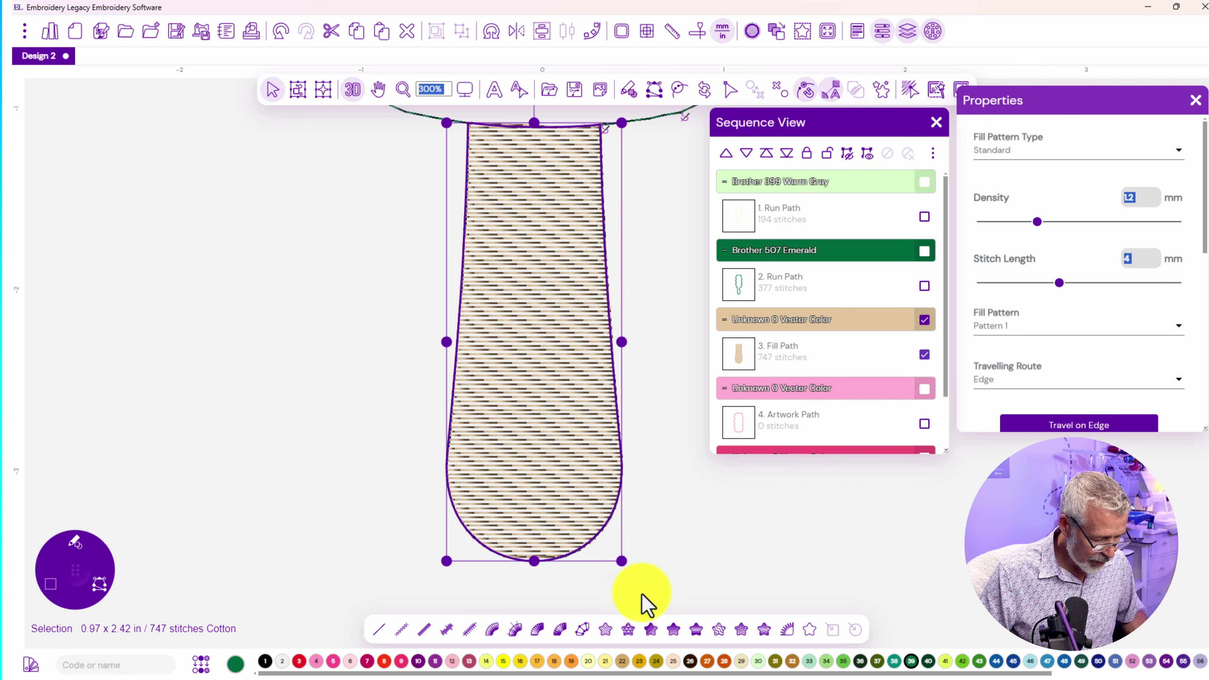
left_click(622, 662)
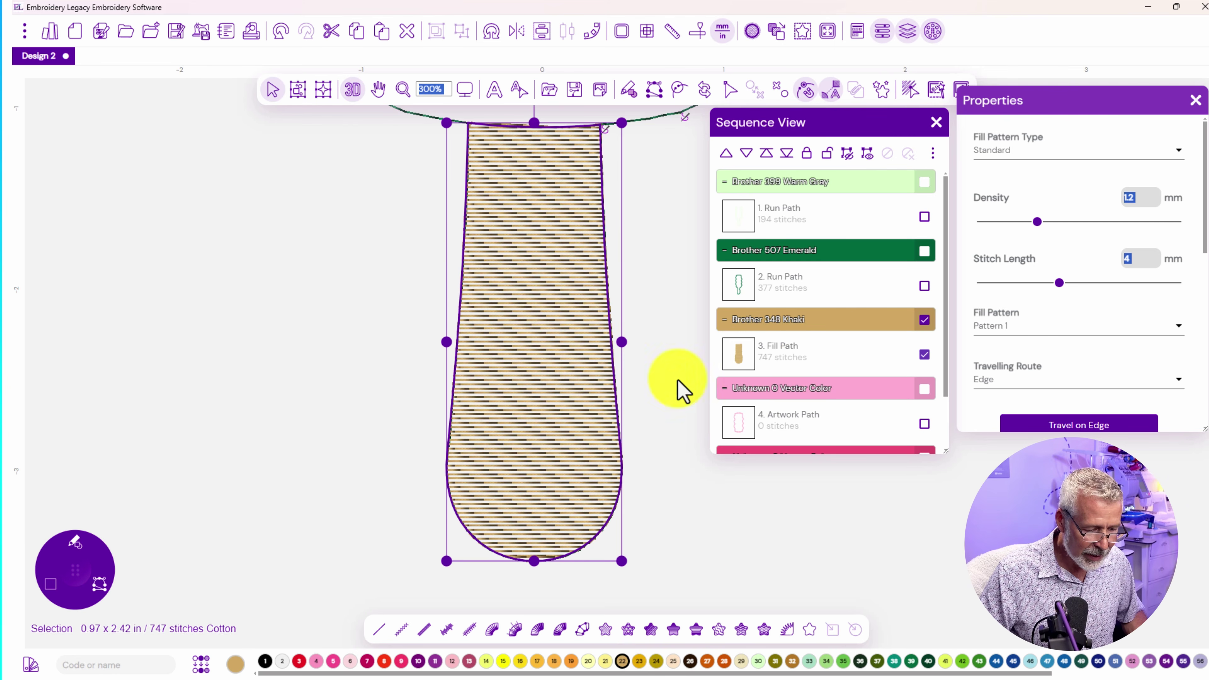
Draw a run line directly after the khaki fill, following the stick's right edge from the bottom center up to the upper-right corner
right_click(589, 432)
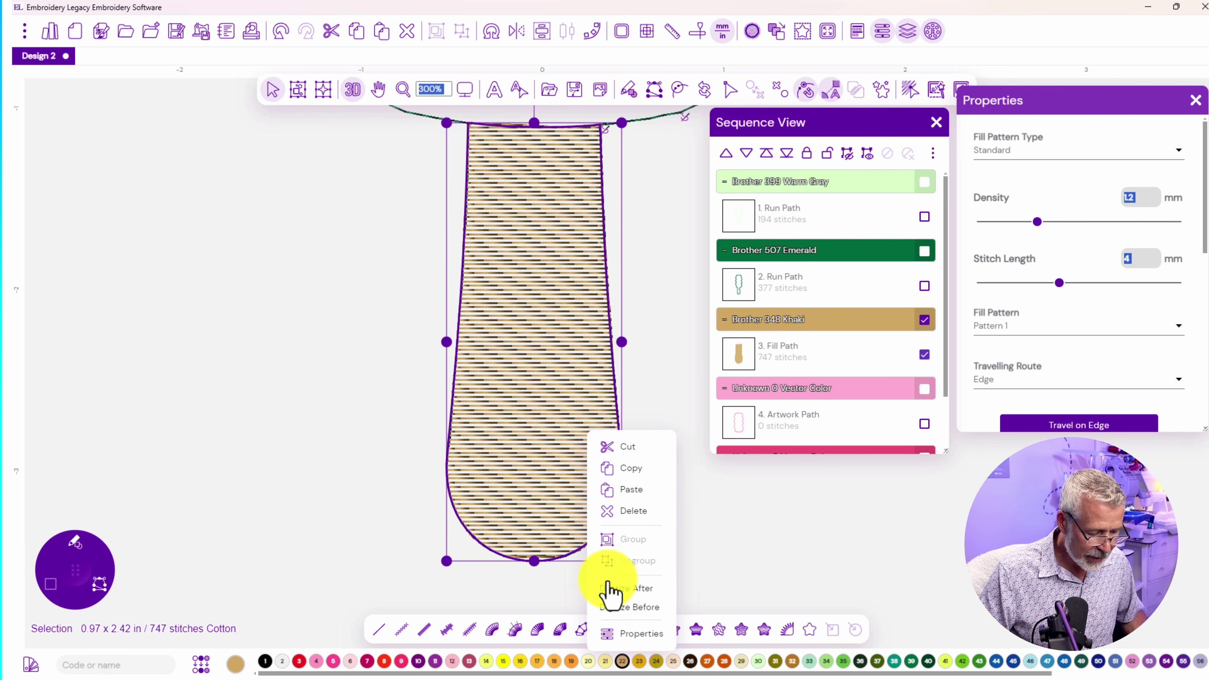
left_click(635, 592)
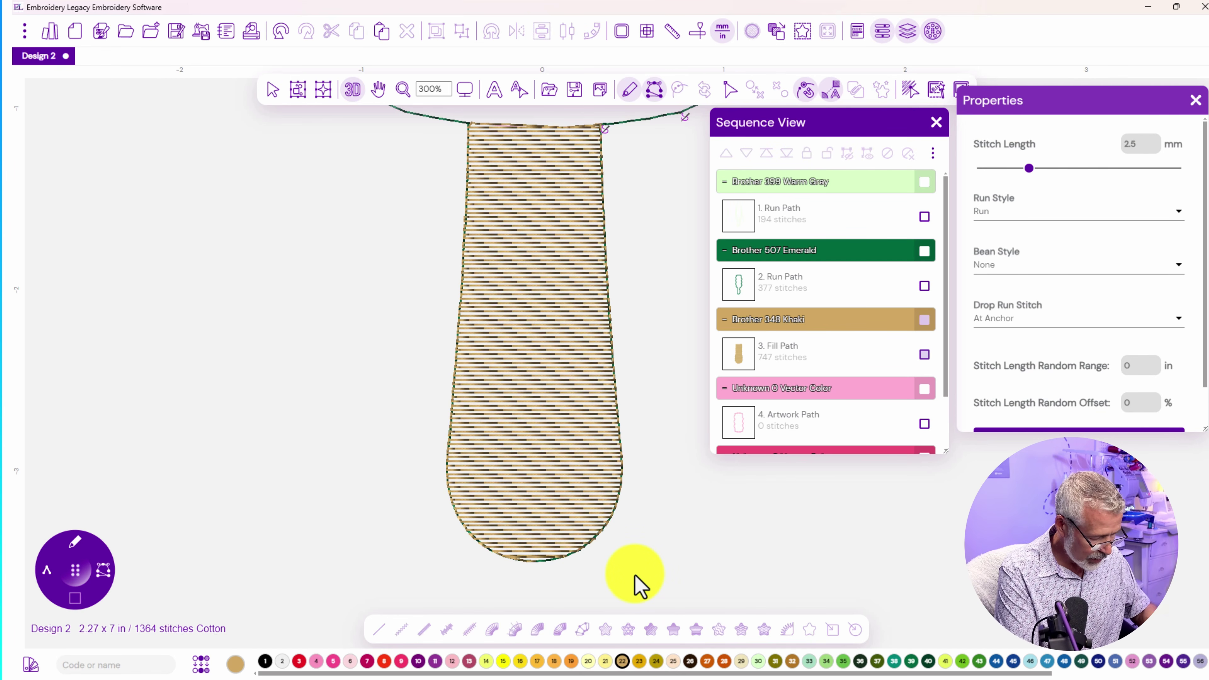
left_click(542, 561)
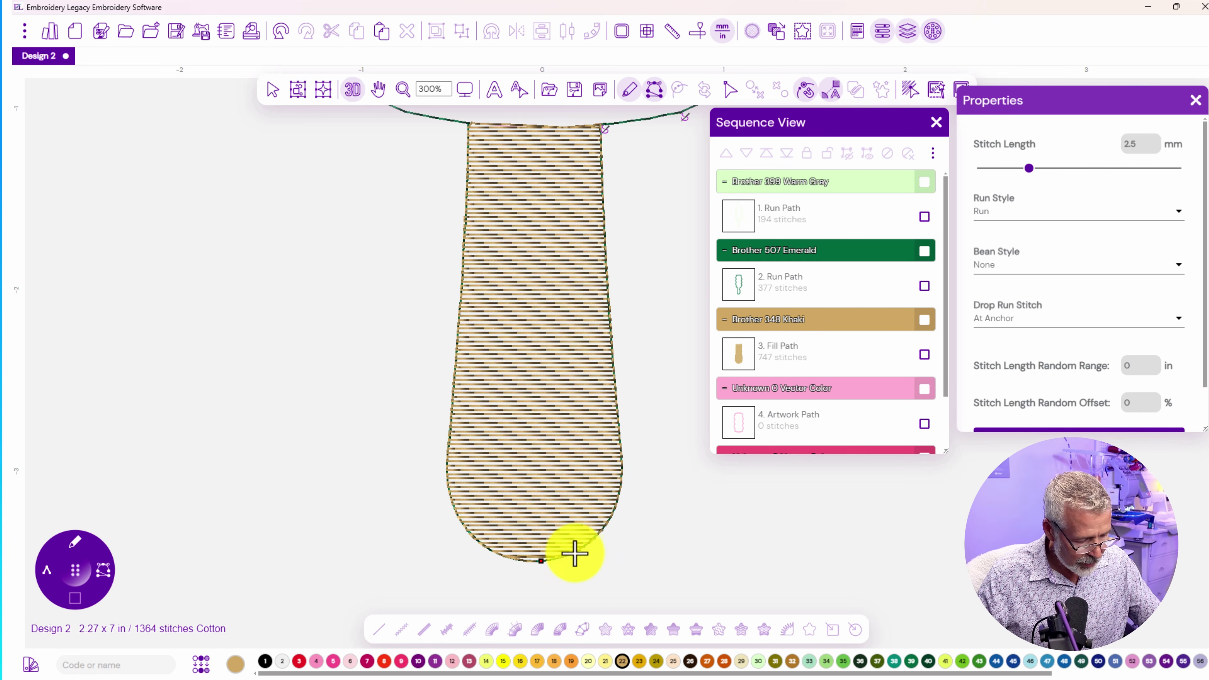
left_click(576, 553)
left_click(610, 518)
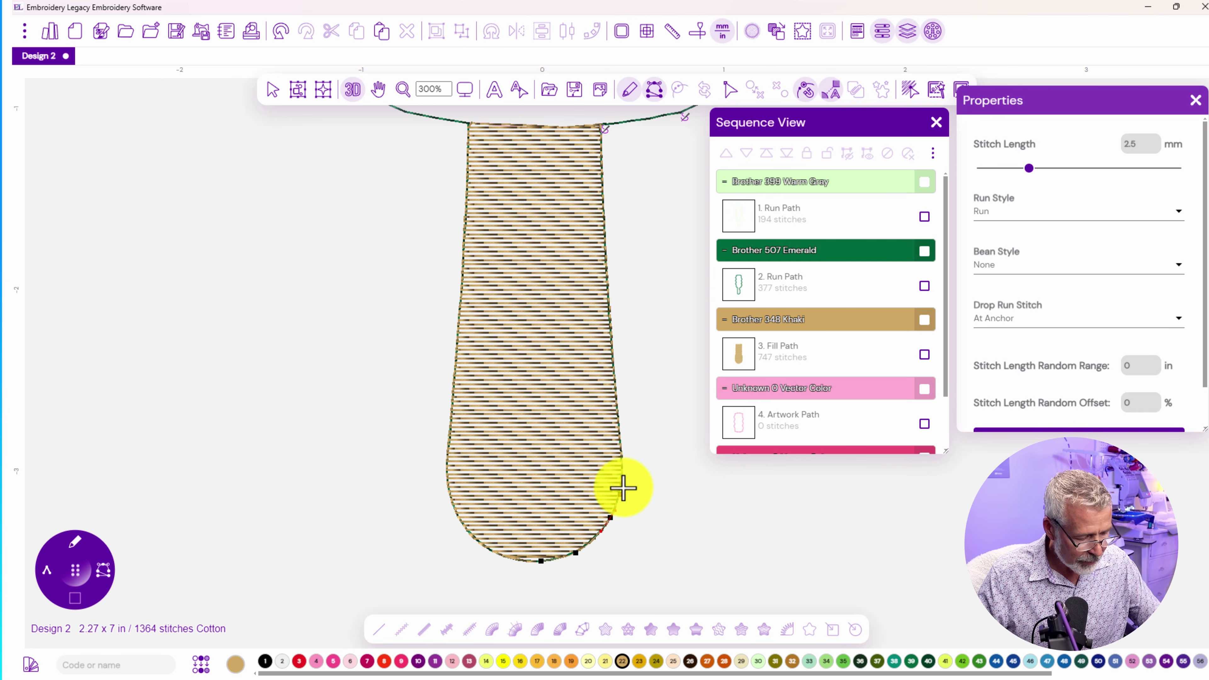
left_click(623, 455)
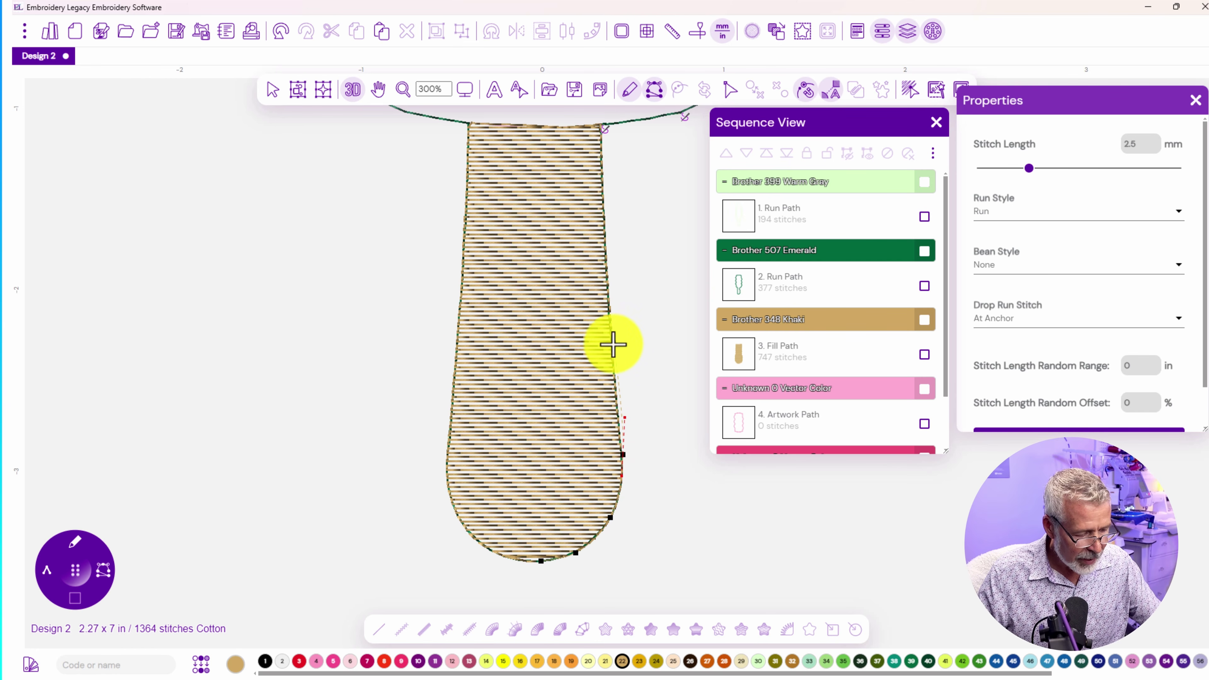
left_click(619, 430)
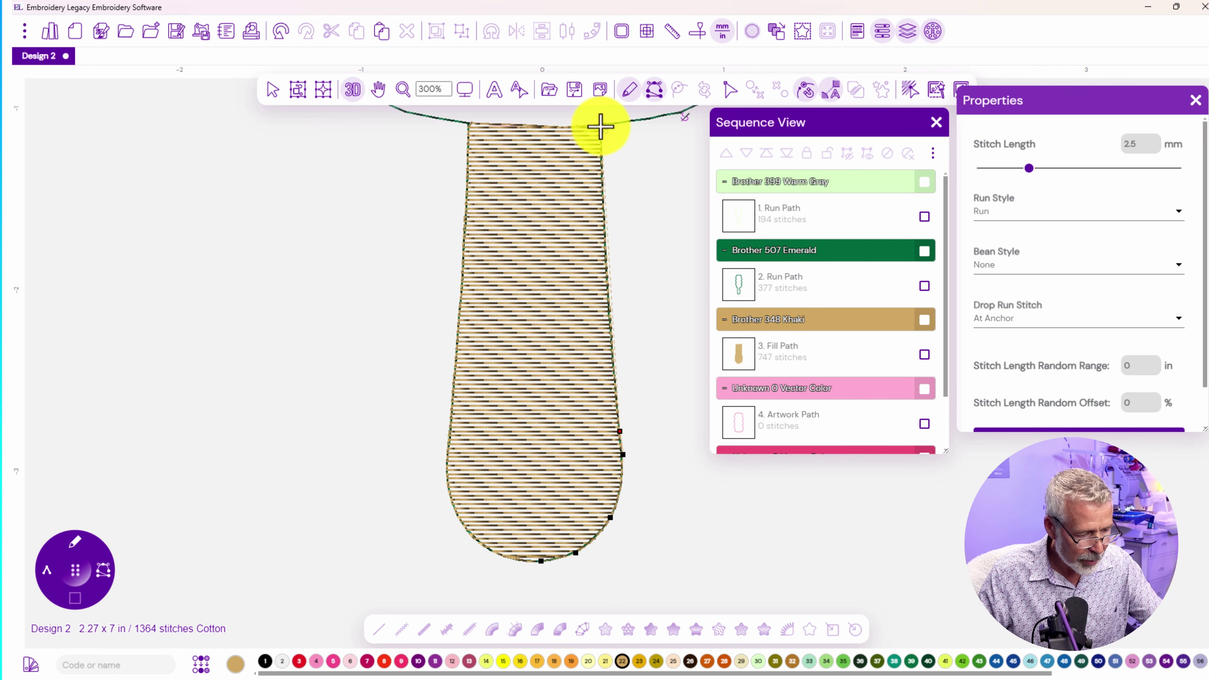
double_click(601, 129)
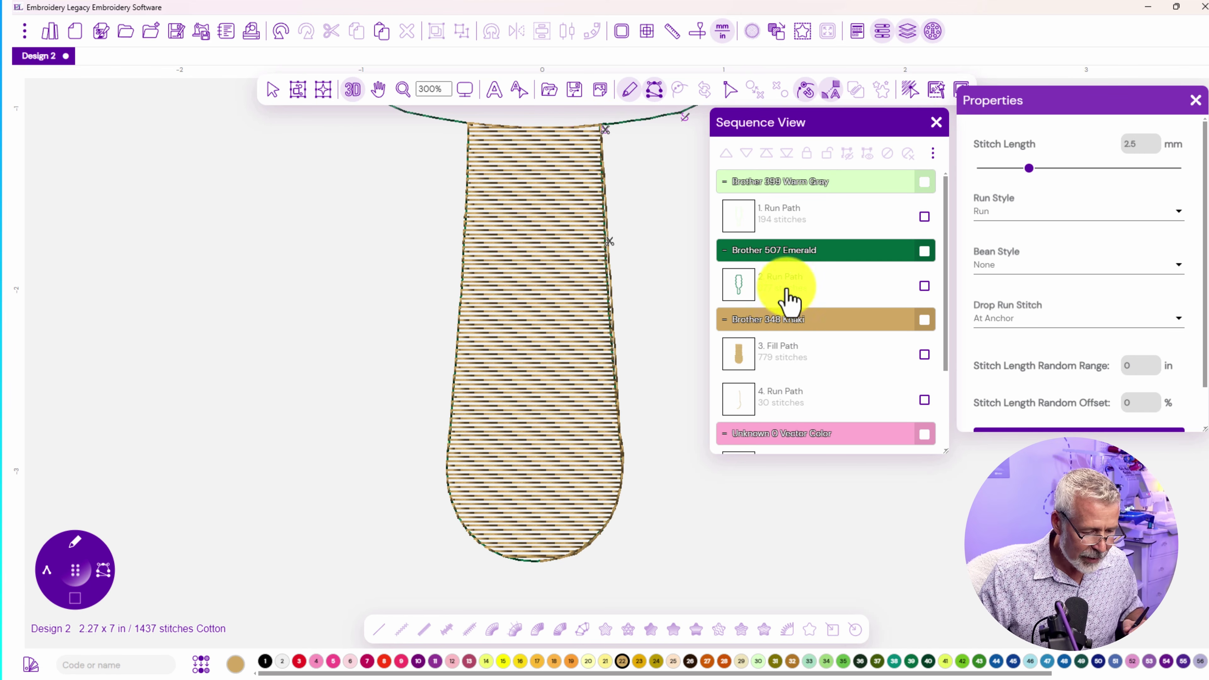
Move the khaki fill's start point to the stick's upper-left corner and its stop point onto the run line's beginning at the bottom
left_click(915, 355)
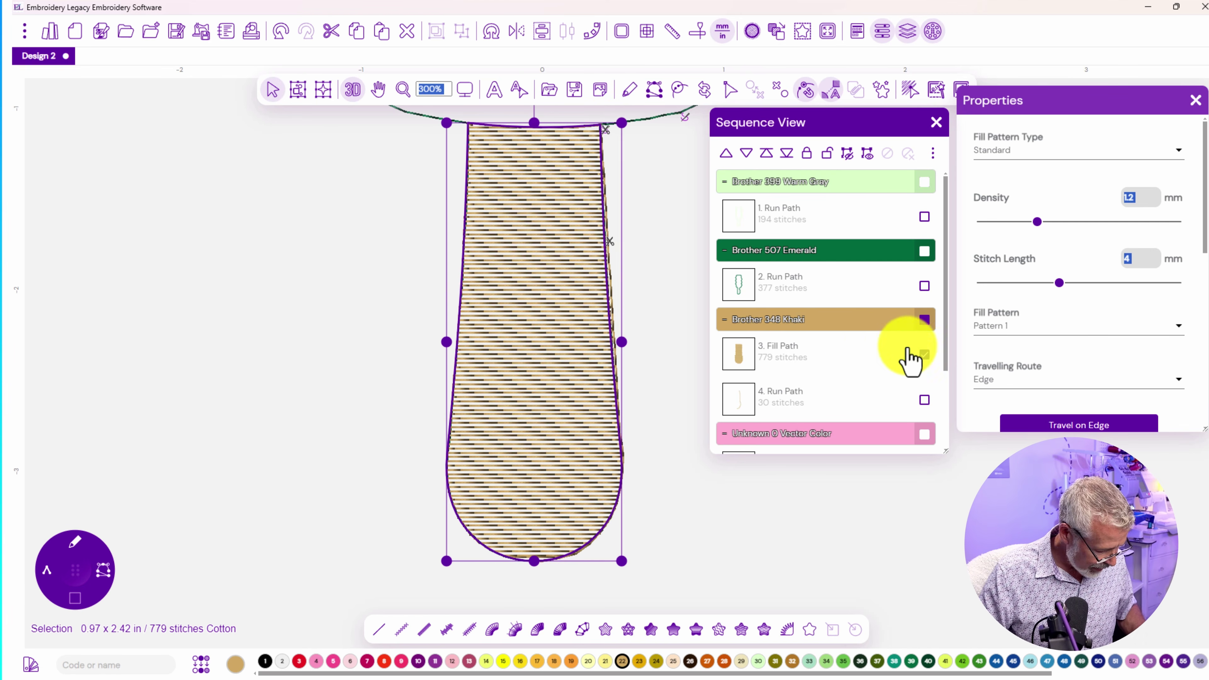
double_click(821, 354)
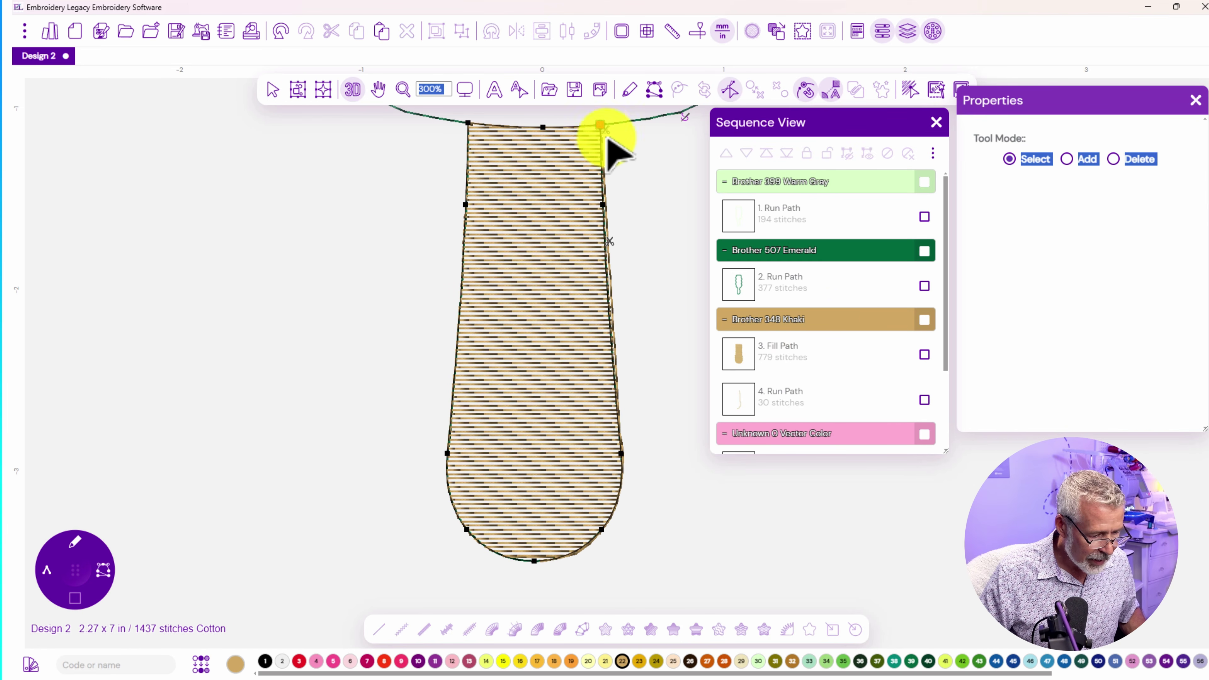
left_click(920, 363)
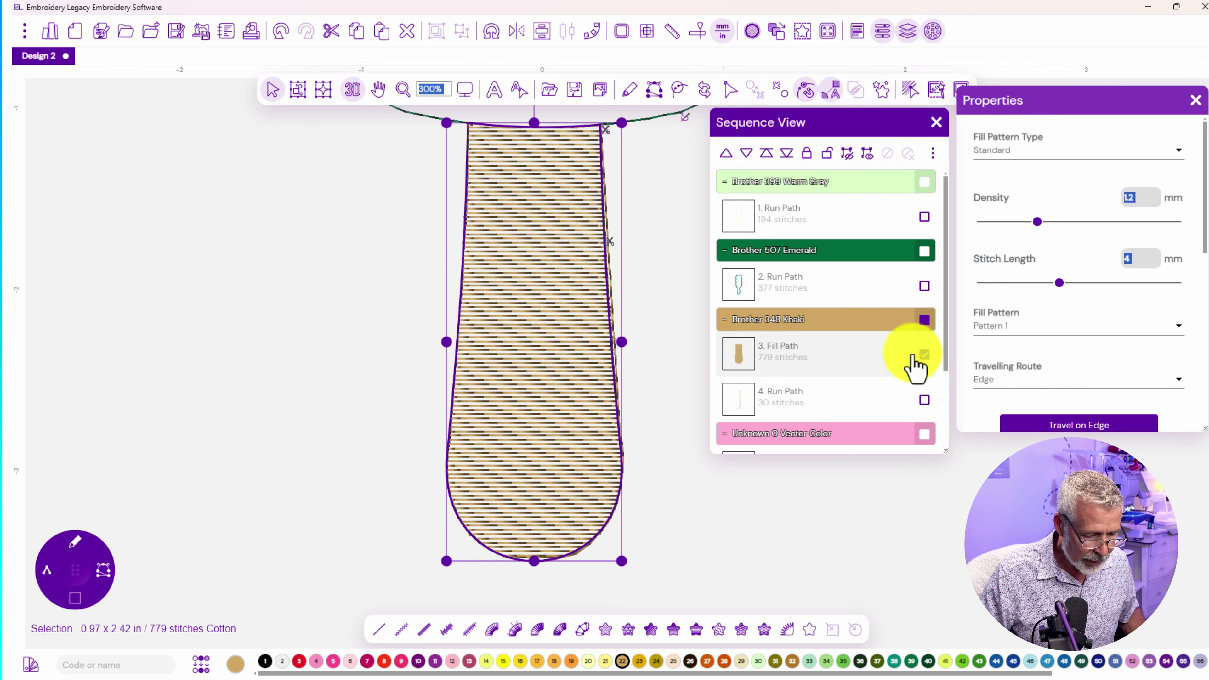
left_click(913, 357)
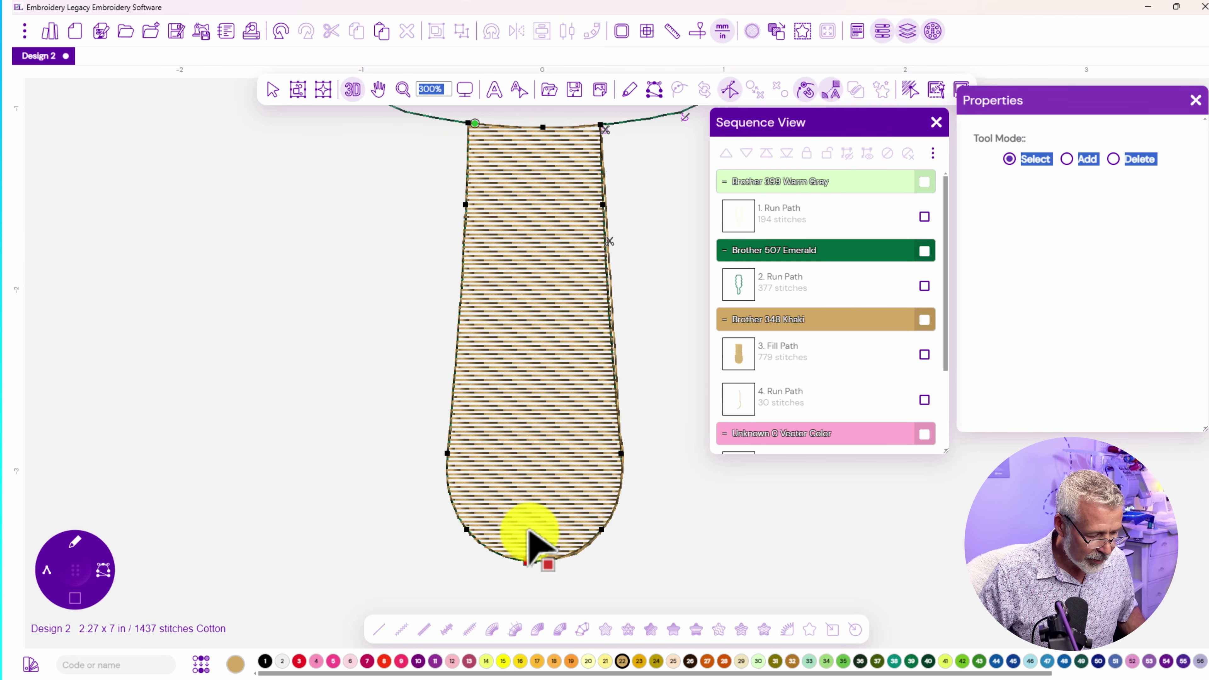
left_click(818, 414)
key("Escape")
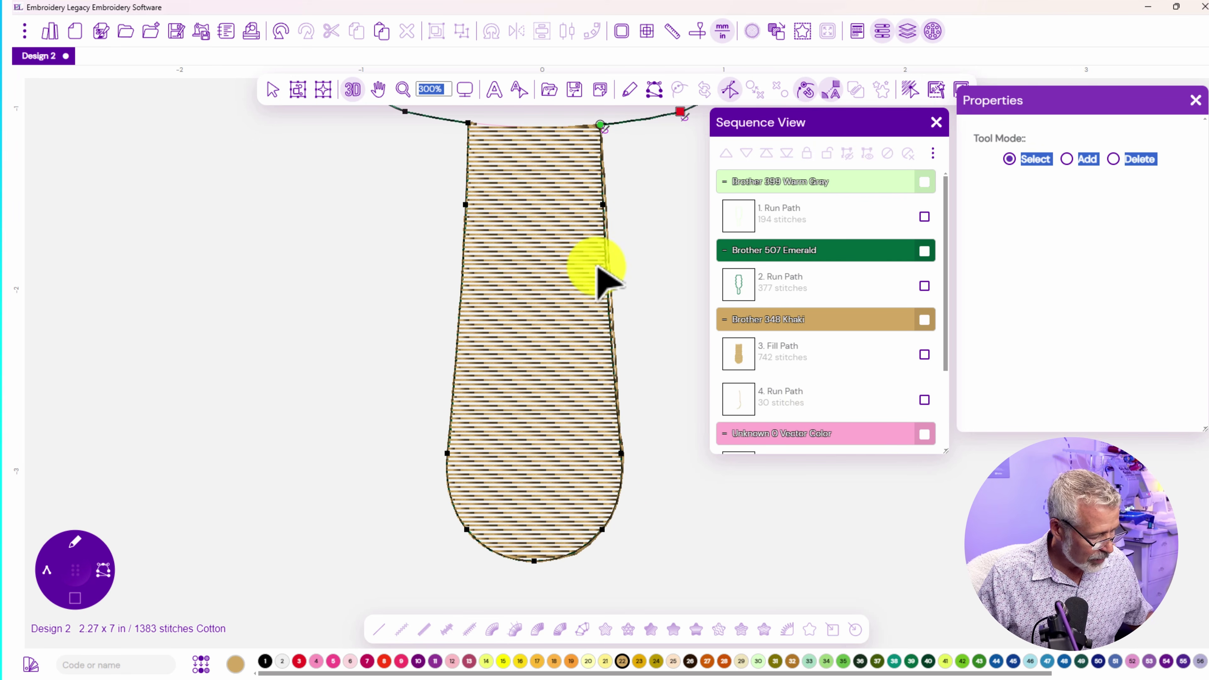
Set the satin line's stitch width to 1.5 mm and start the border at the stick's upper-right corner, heading down the right edge
left_click(104, 575)
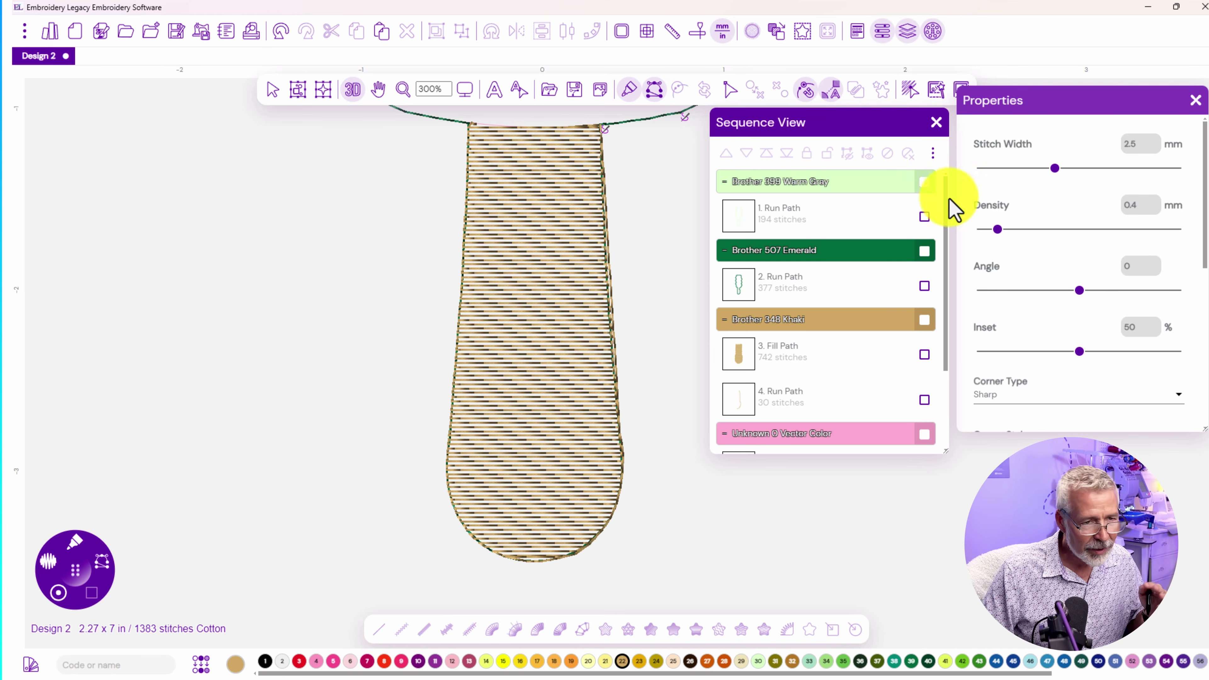
double_click(1129, 144)
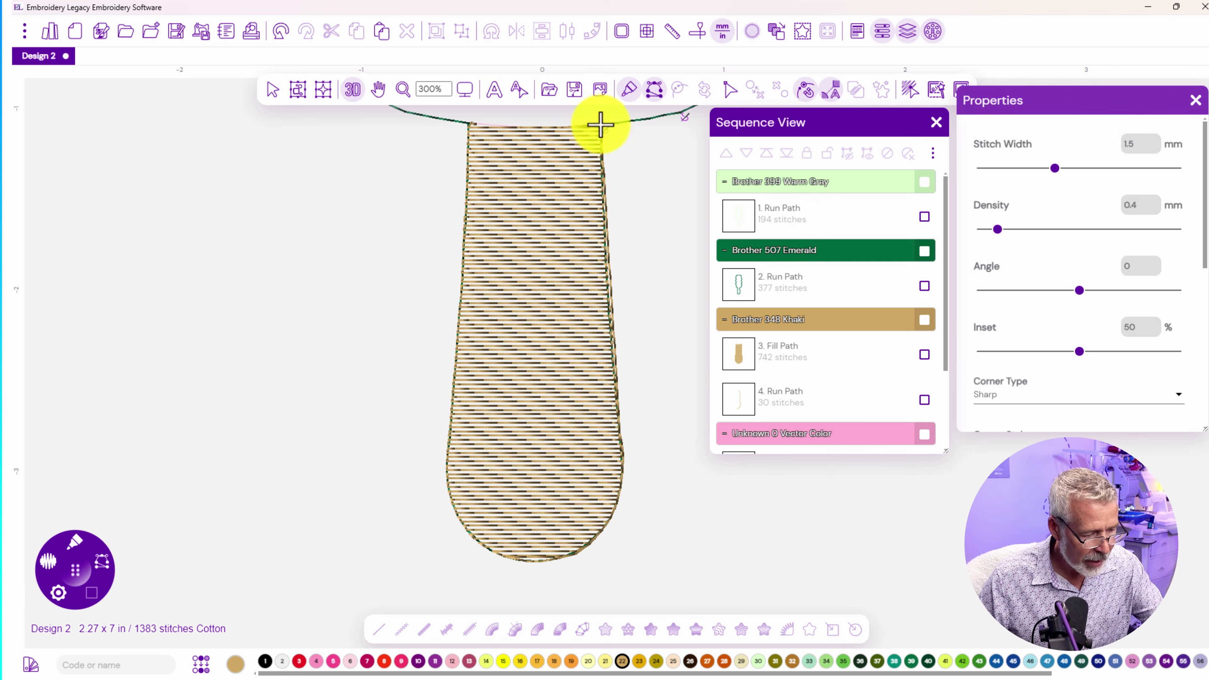
left_click(601, 125)
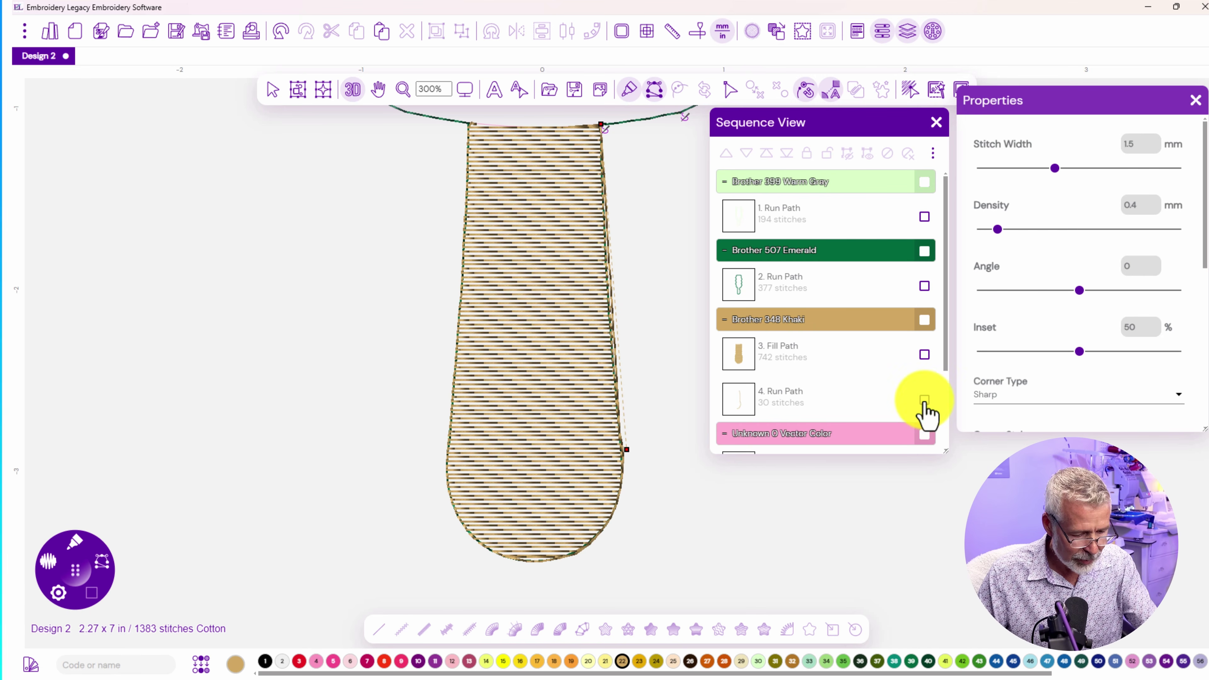
Restart the satin border directly after the stick's run path, from the upper-right corner down the right edge to the start of the curve
left_click(914, 393)
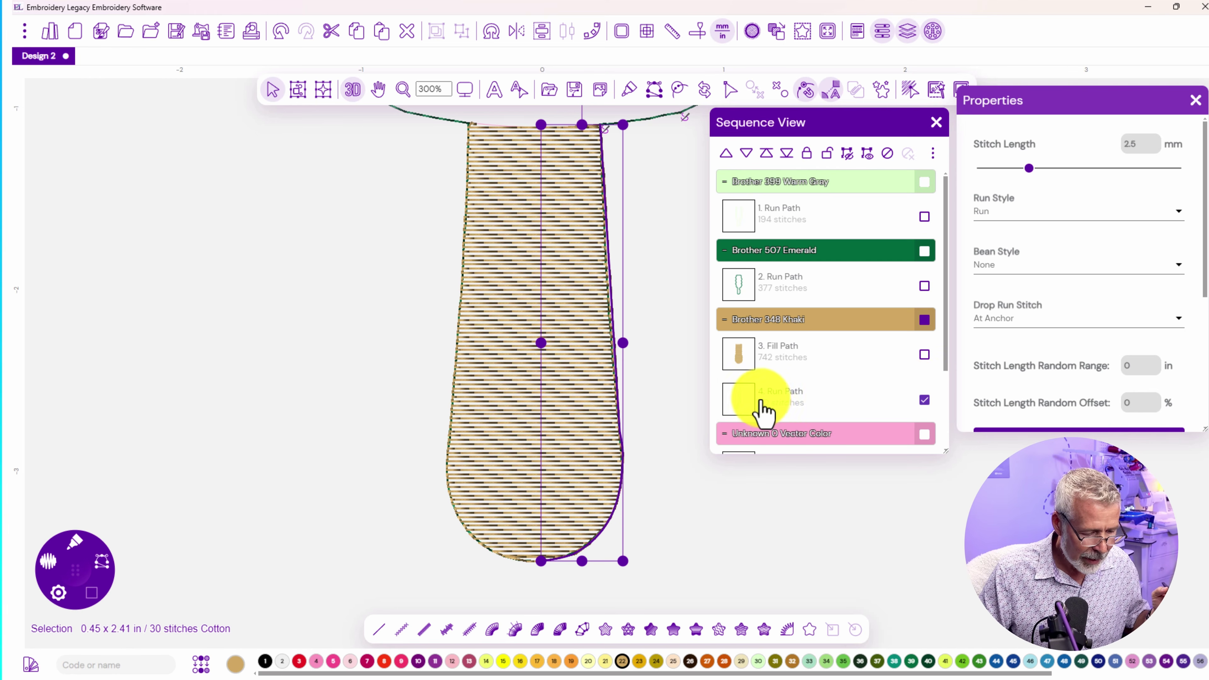
left_click(773, 399)
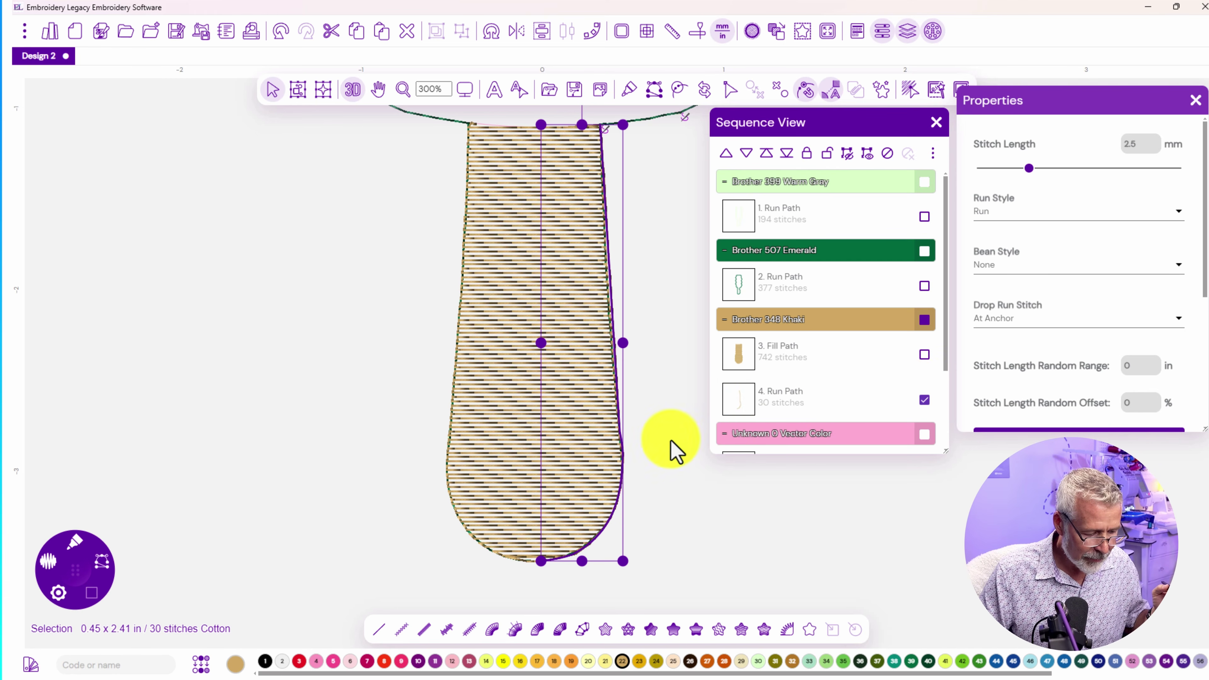
right_click(610, 543)
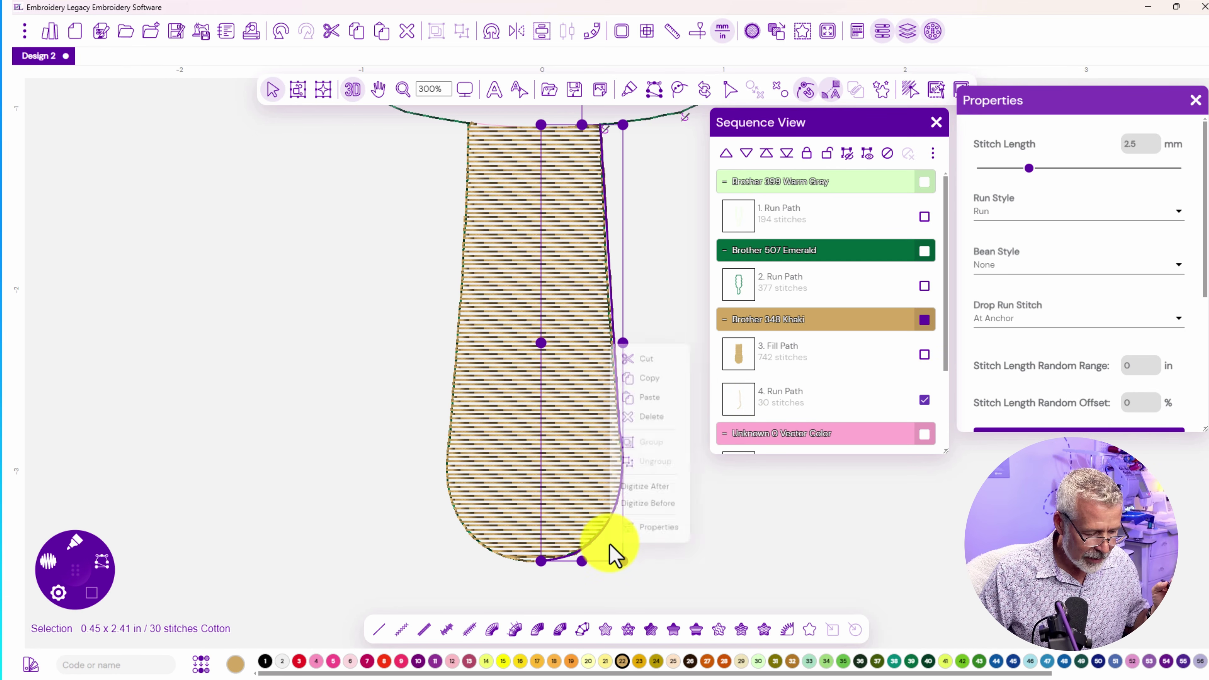
left_click(648, 480)
left_click(605, 131)
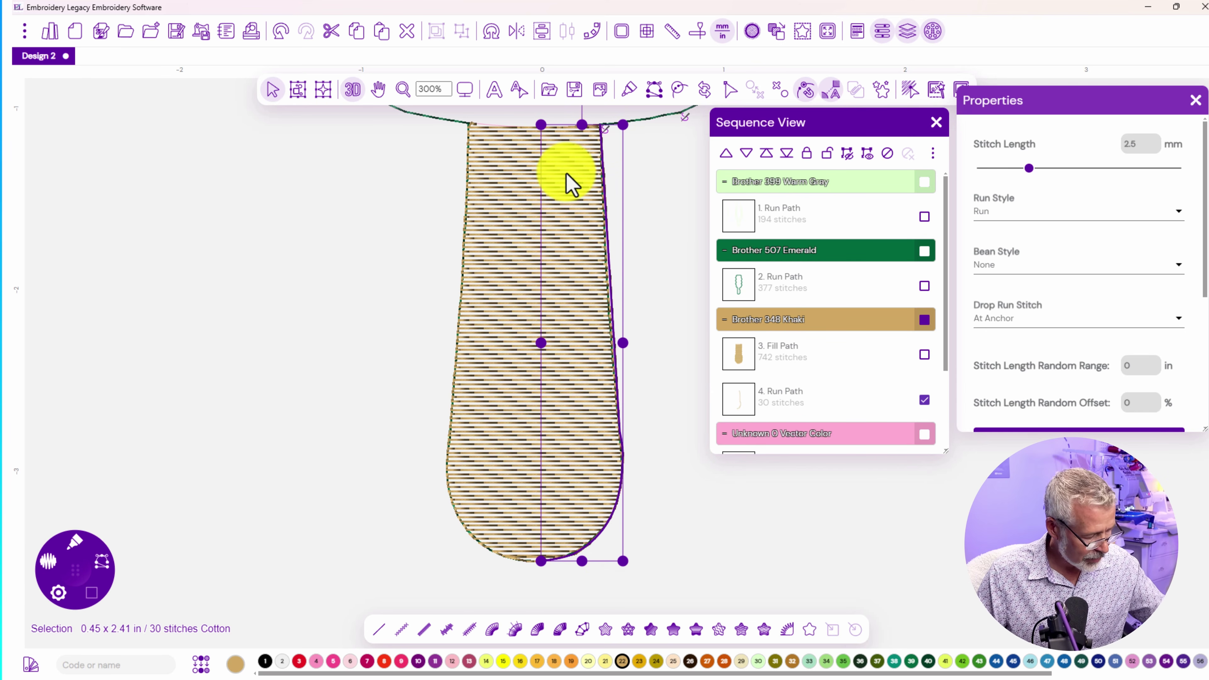
key("d")
left_click(602, 126)
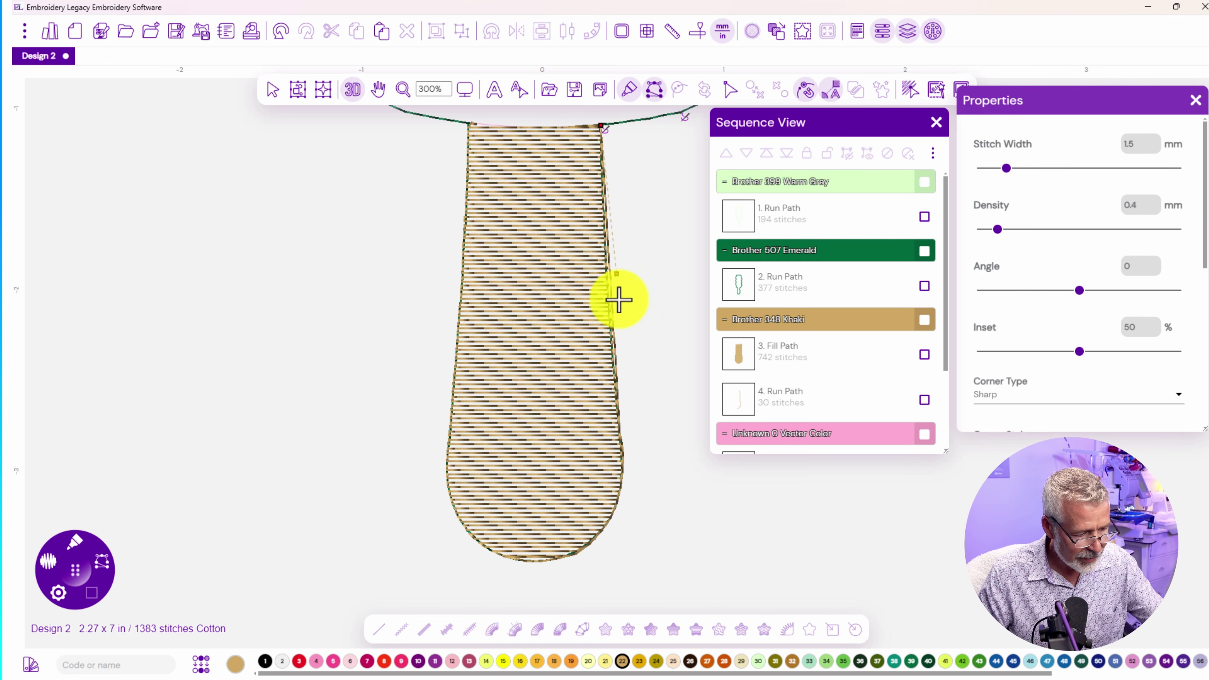
left_click(622, 456)
left_click(618, 500)
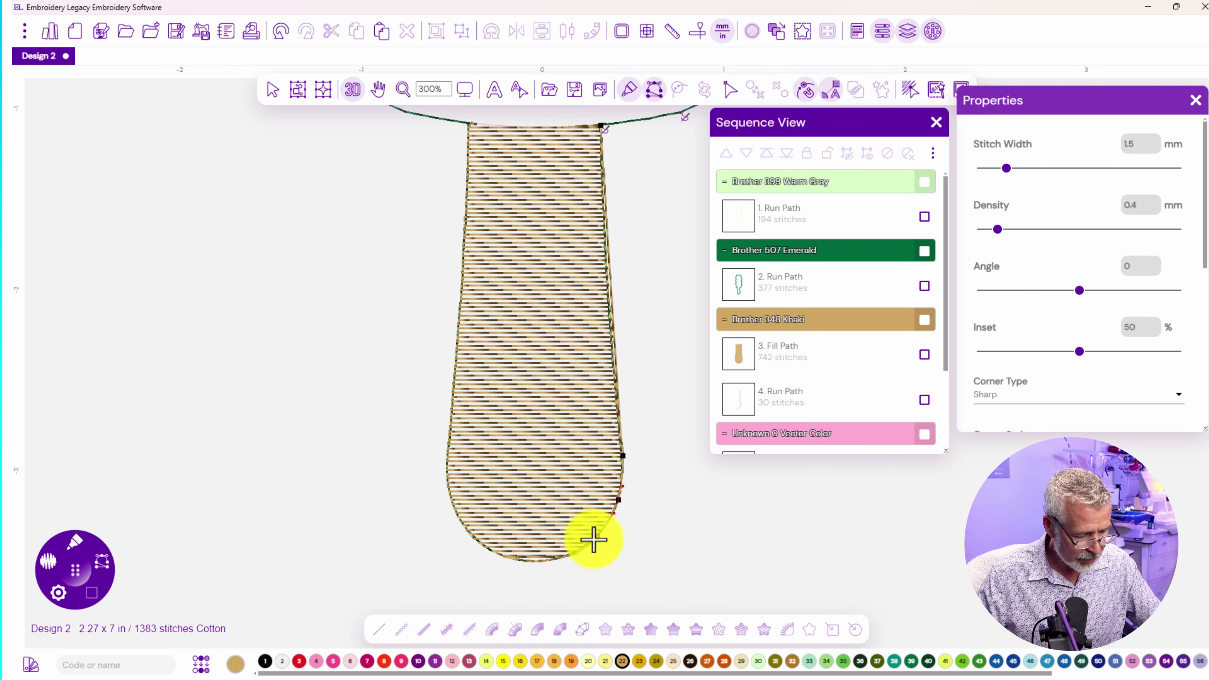
Continue the satin border around the stick's rounded bottom and up the left edge, finishing at the upper-left corner
left_click(583, 551)
left_click(530, 563)
left_click(478, 541)
left_click(450, 501)
left_click(448, 457)
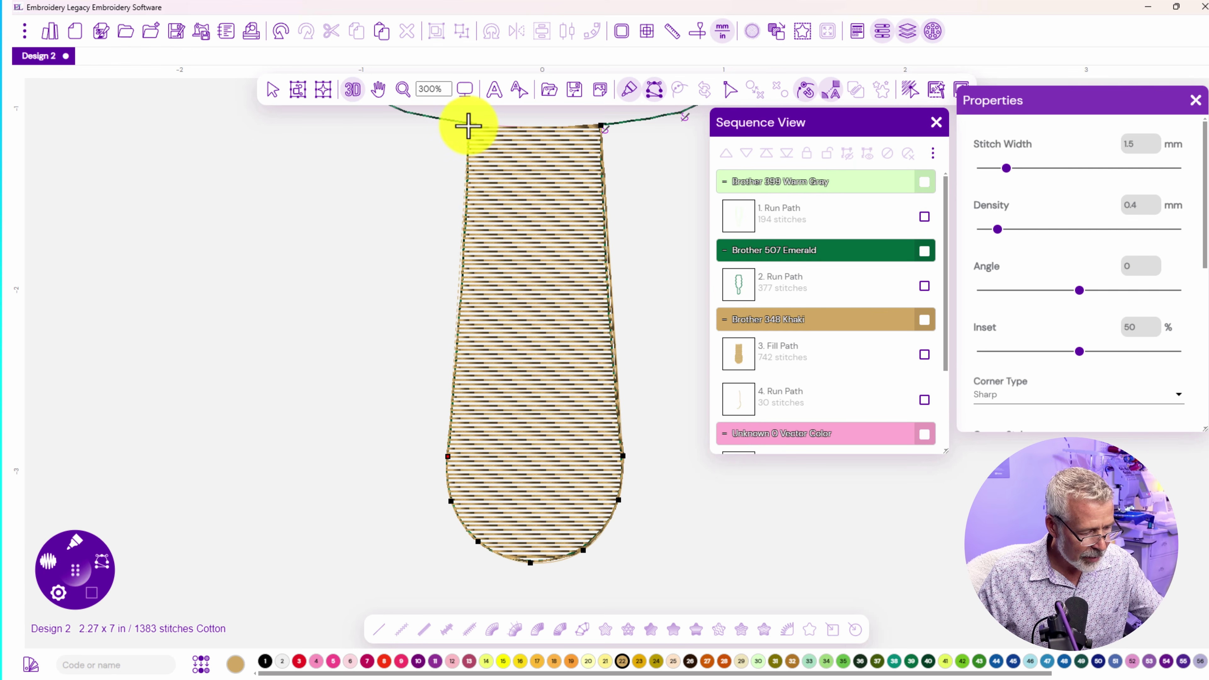
left_click(461, 290)
left_click(465, 236)
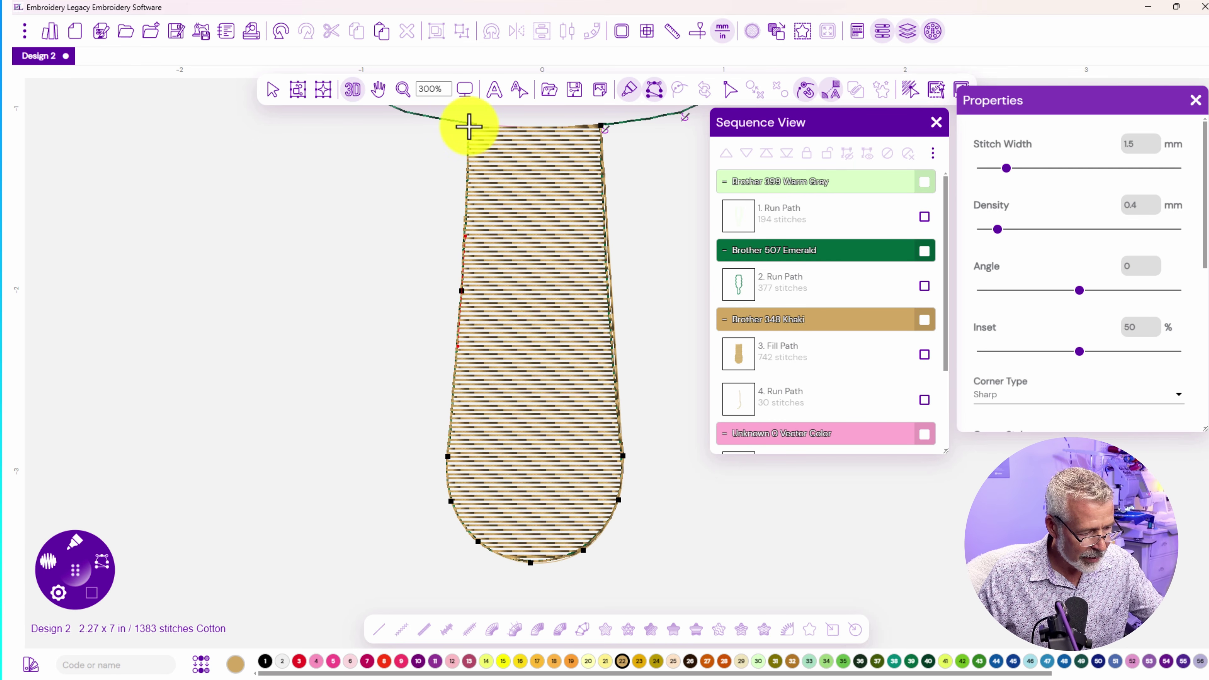
left_click(469, 128)
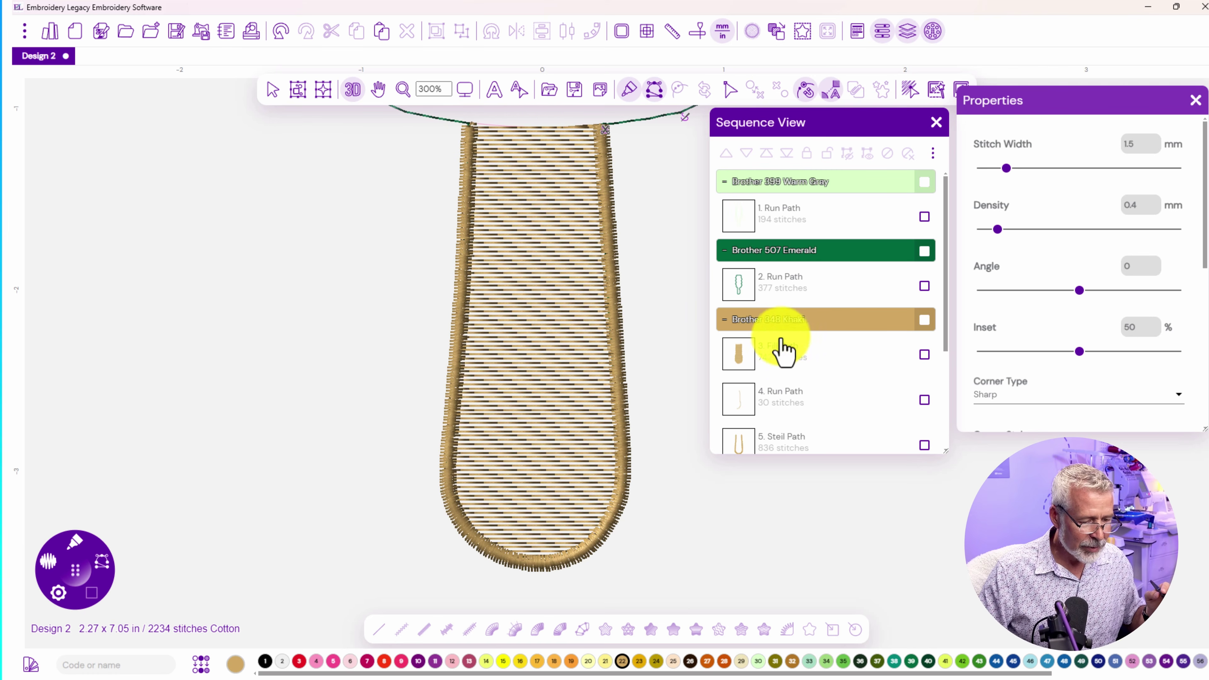
Review the stitching order object by object, from the placement run to the stick's satin border
left_click(840, 228)
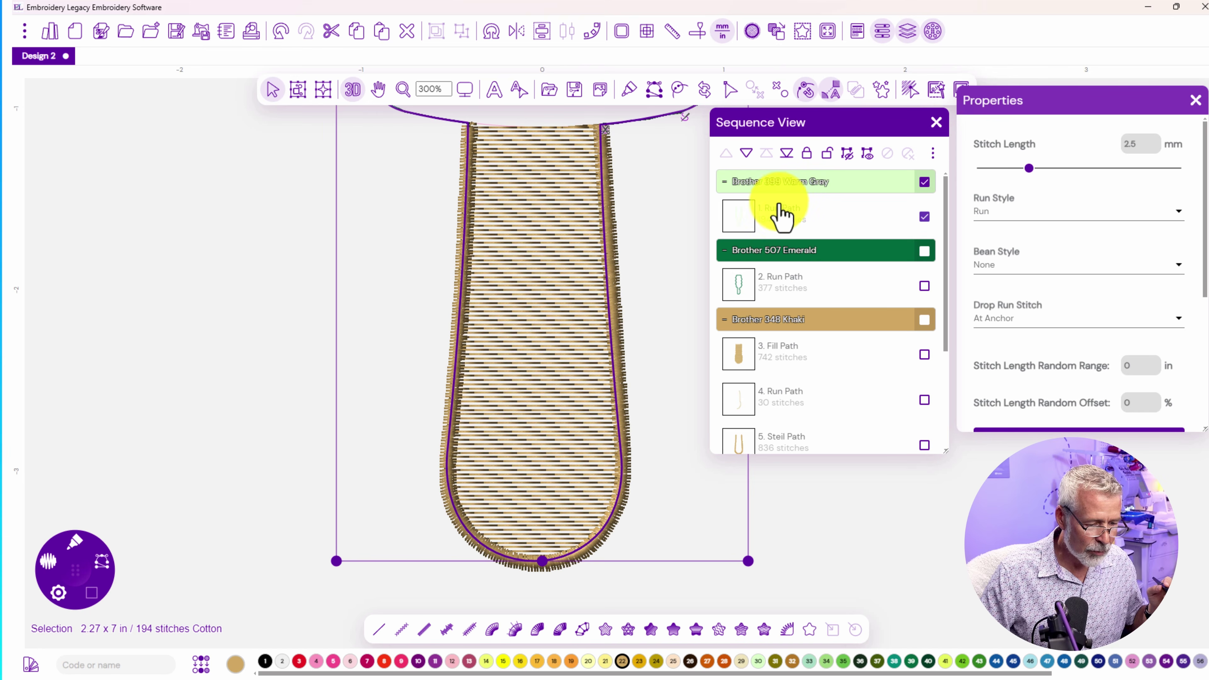
left_click(788, 292)
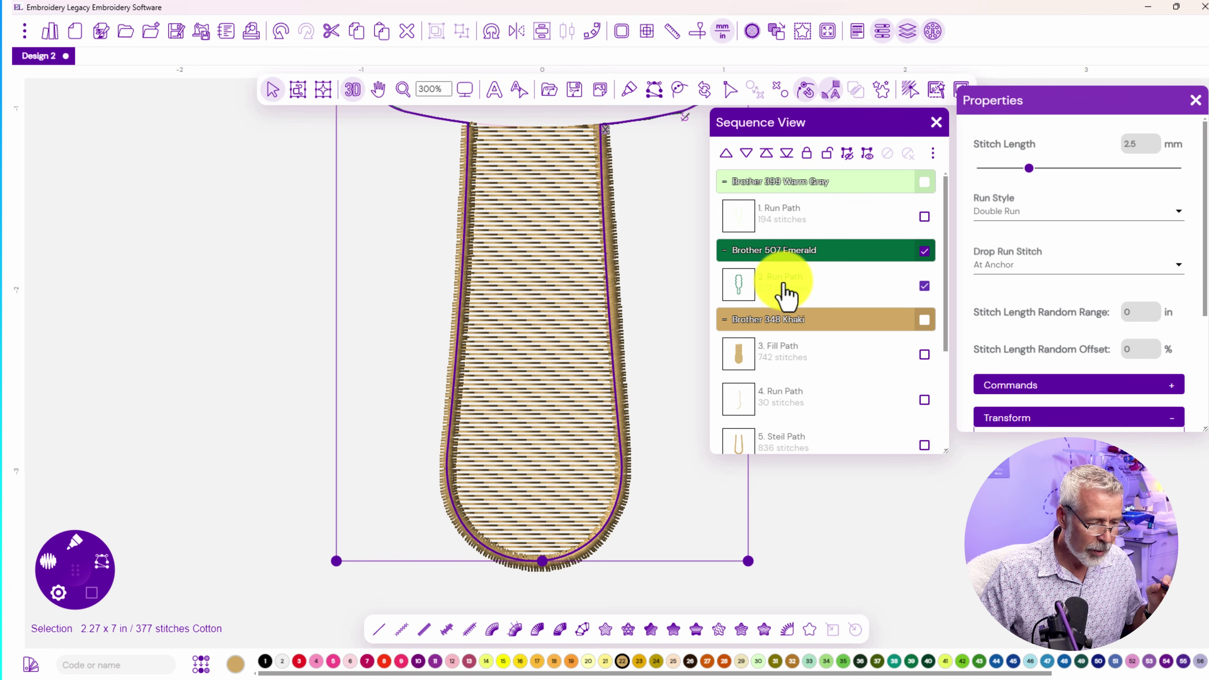
left_click(783, 350)
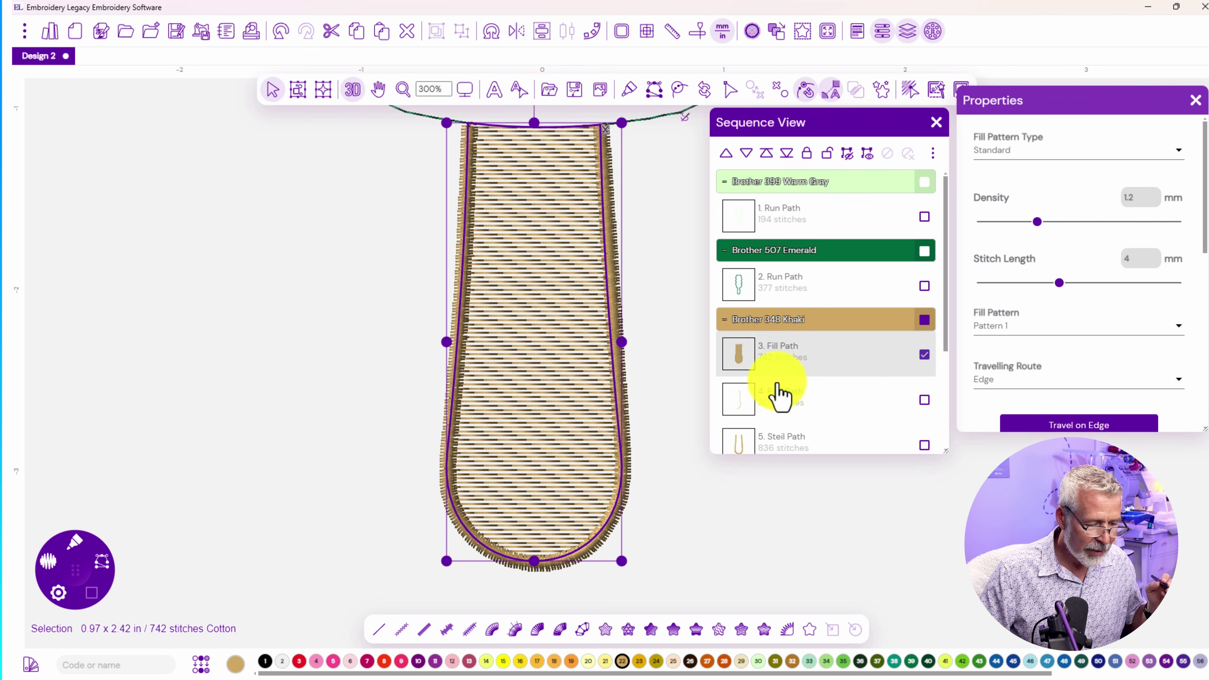
left_click(777, 404)
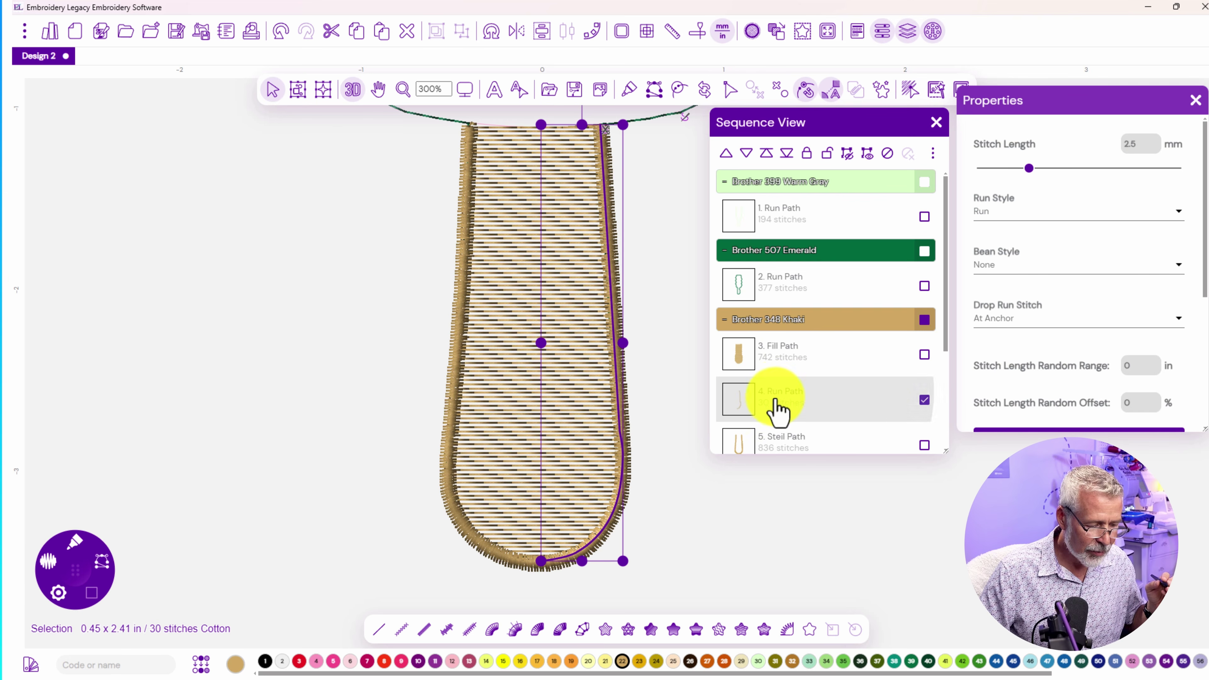
left_click(777, 450)
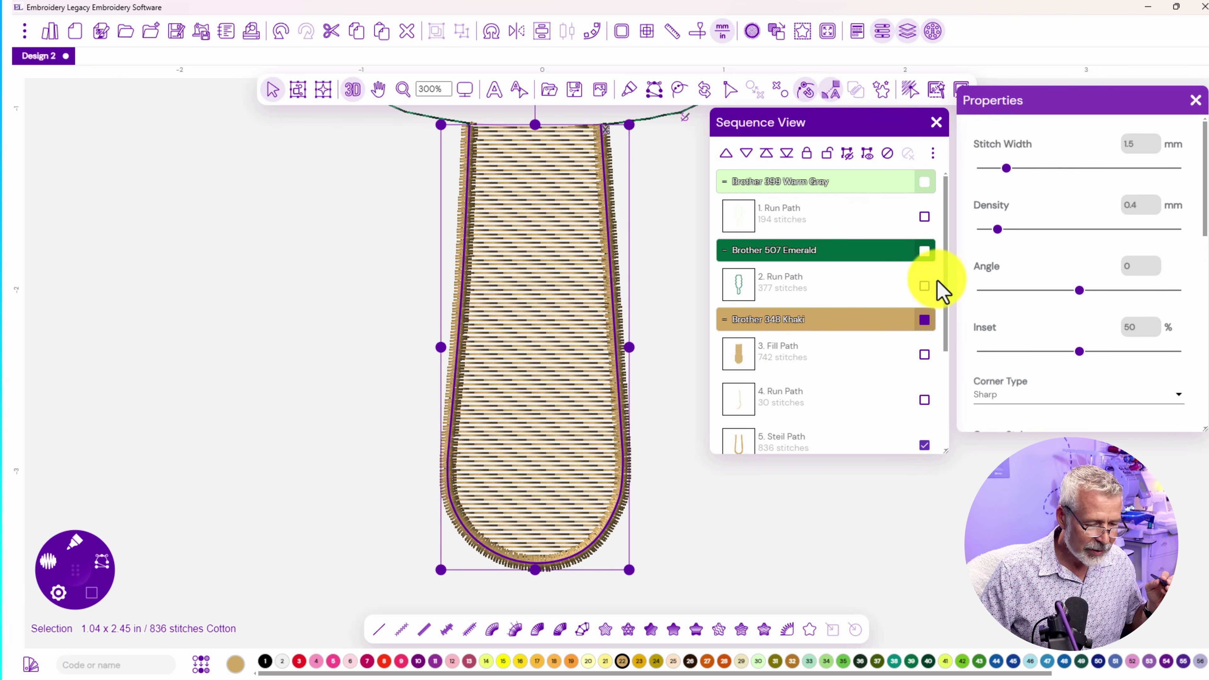
Convert the light pink popsicle body outline from artwork into a fill stitch object
left_click_drag(947, 281, 951, 359)
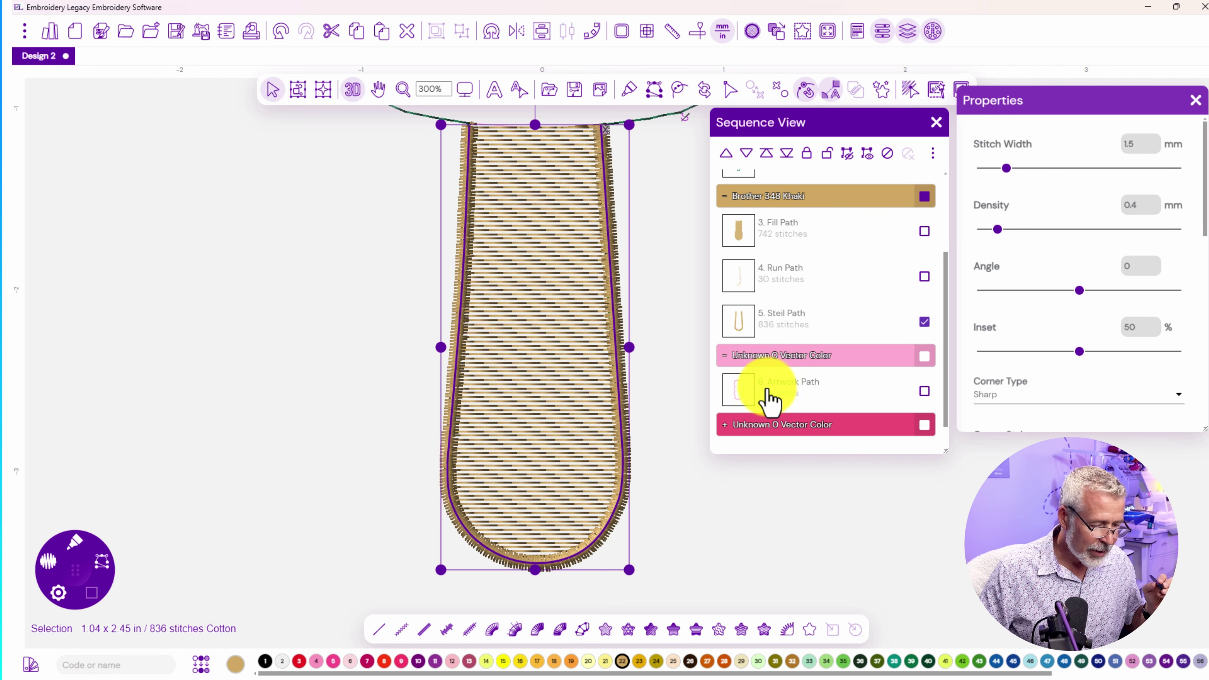
left_click(775, 395)
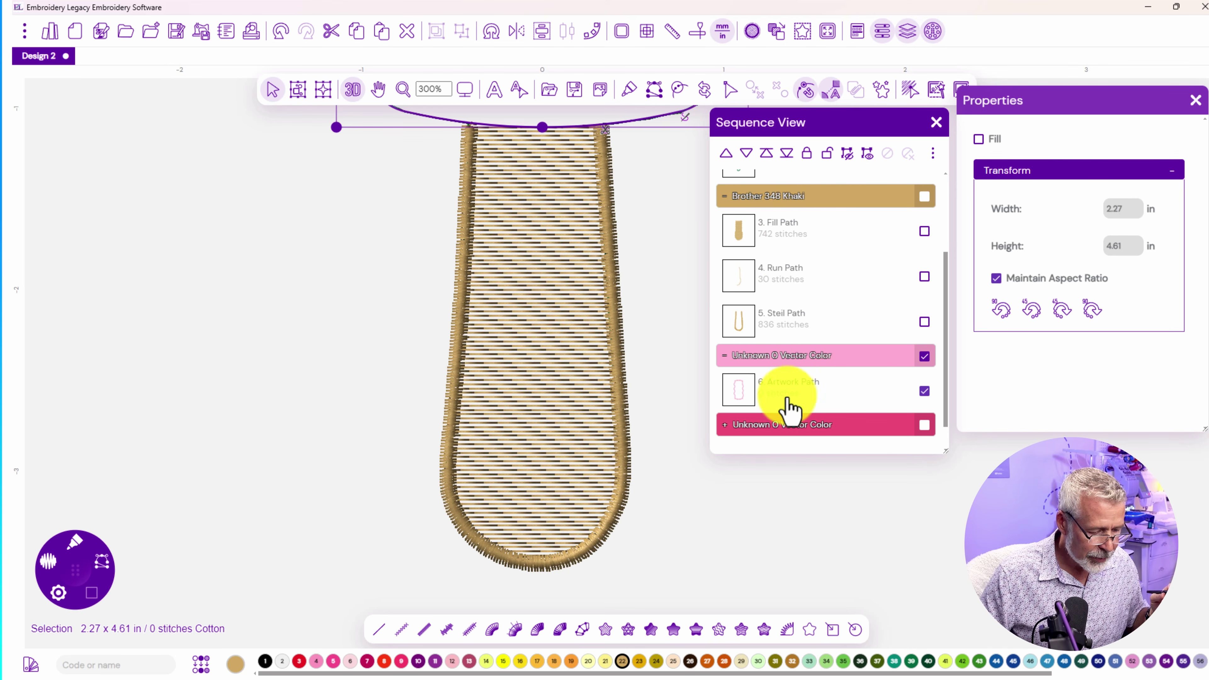
left_click_drag(637, 221, 527, 594)
scroll(448, 238, "up", 2)
scroll(448, 238, "down", 4)
scroll(448, 240, "down", 1)
left_click_drag(478, 251, 499, 381)
scroll(486, 370, "down", 1)
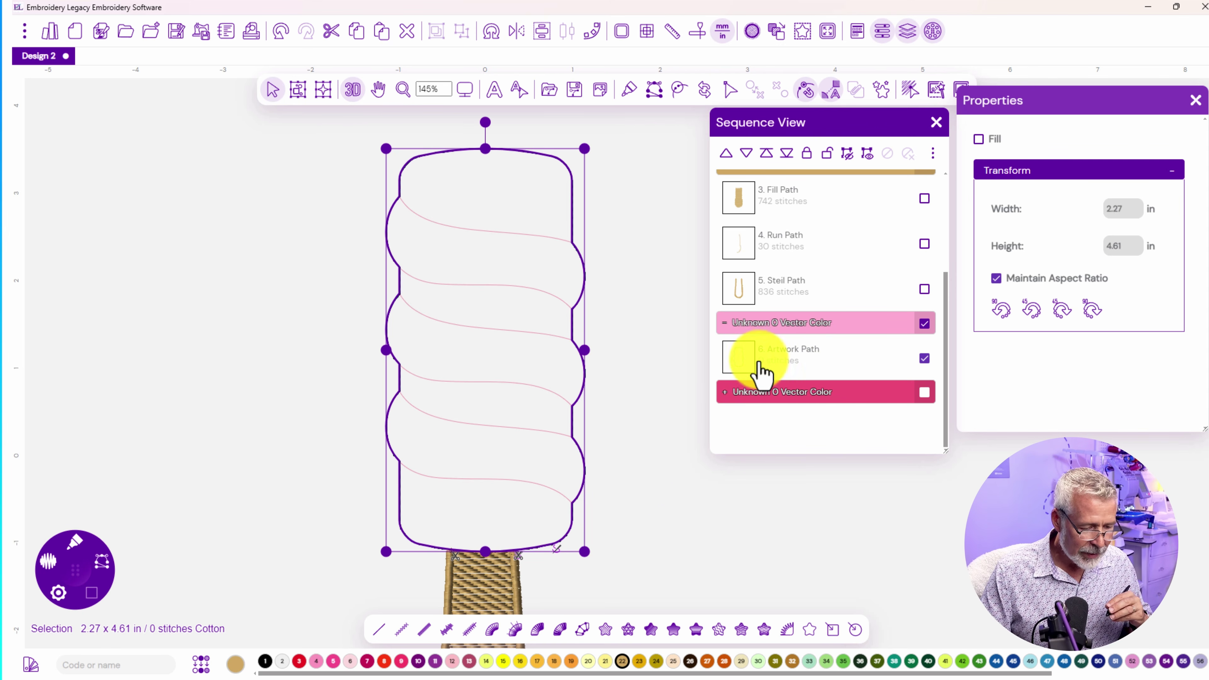
left_click(605, 630)
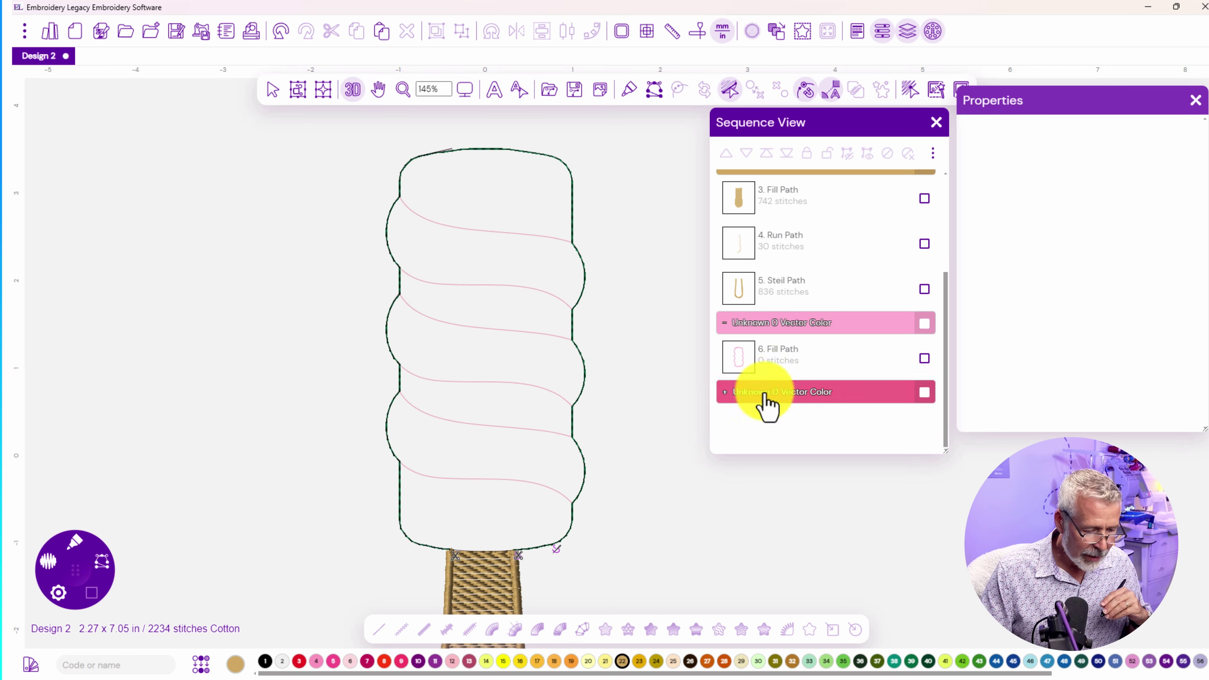
left_click(776, 358)
left_click(605, 630)
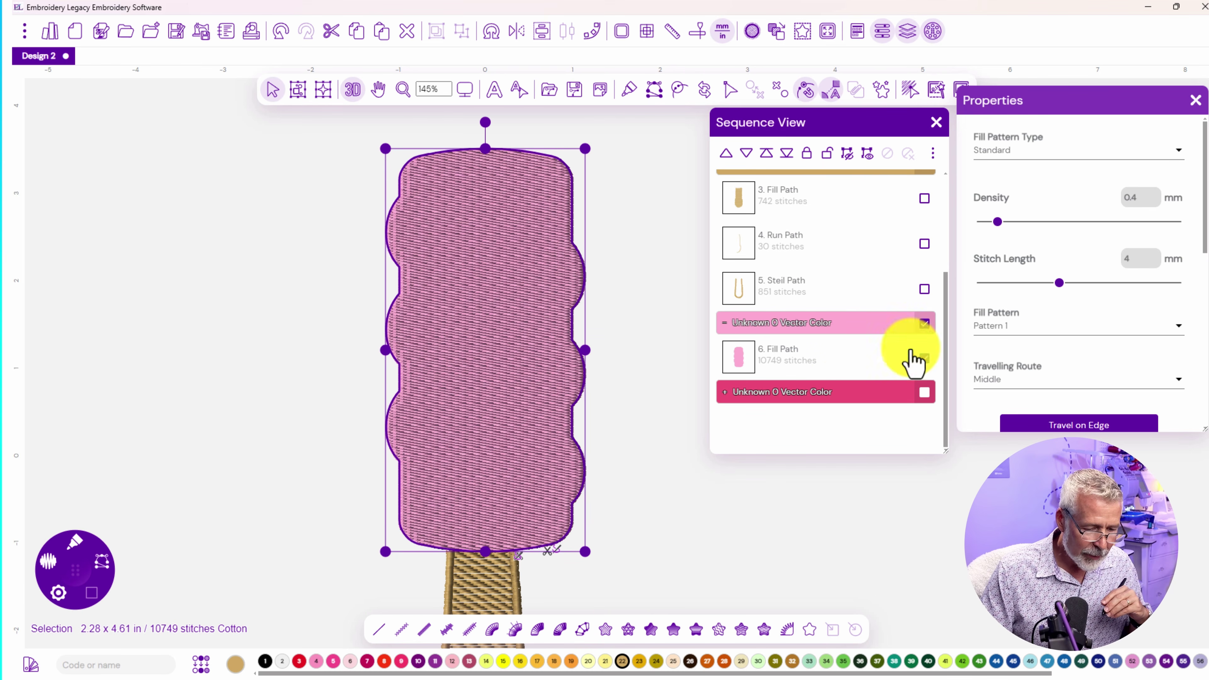
Apply Travel on Edge to the pink fill, with its start point beside the stick and its stop point at the top center
scroll(1012, 351, "down", 3)
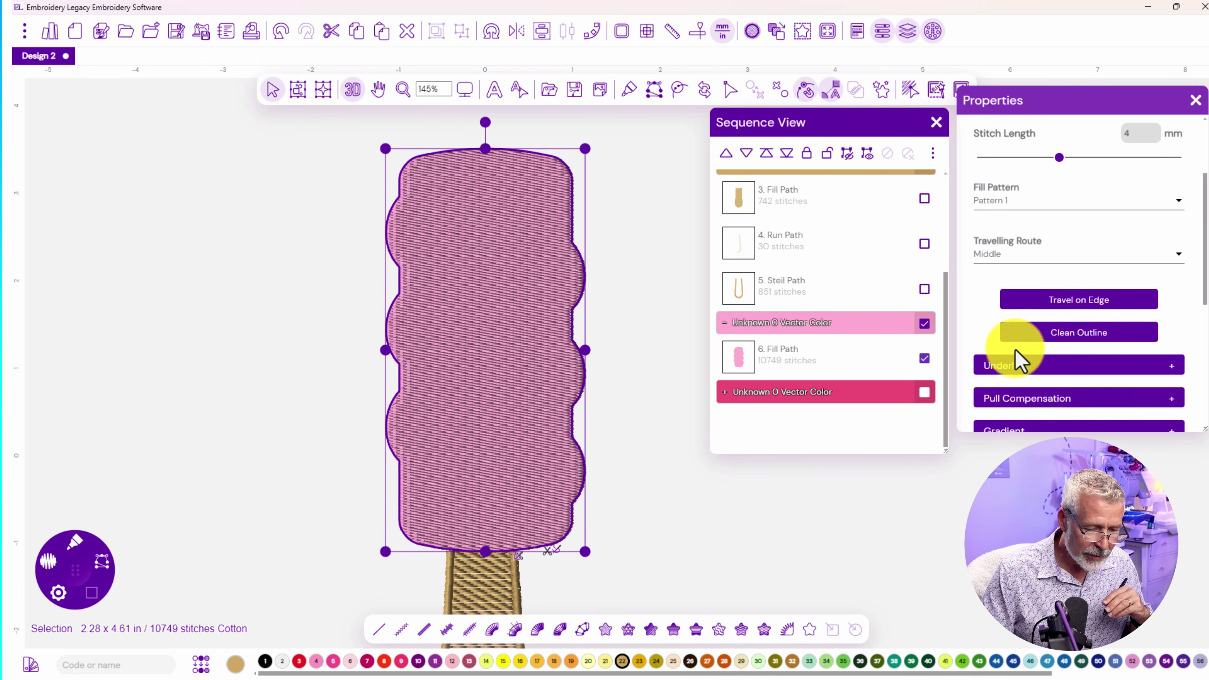
left_click(1049, 300)
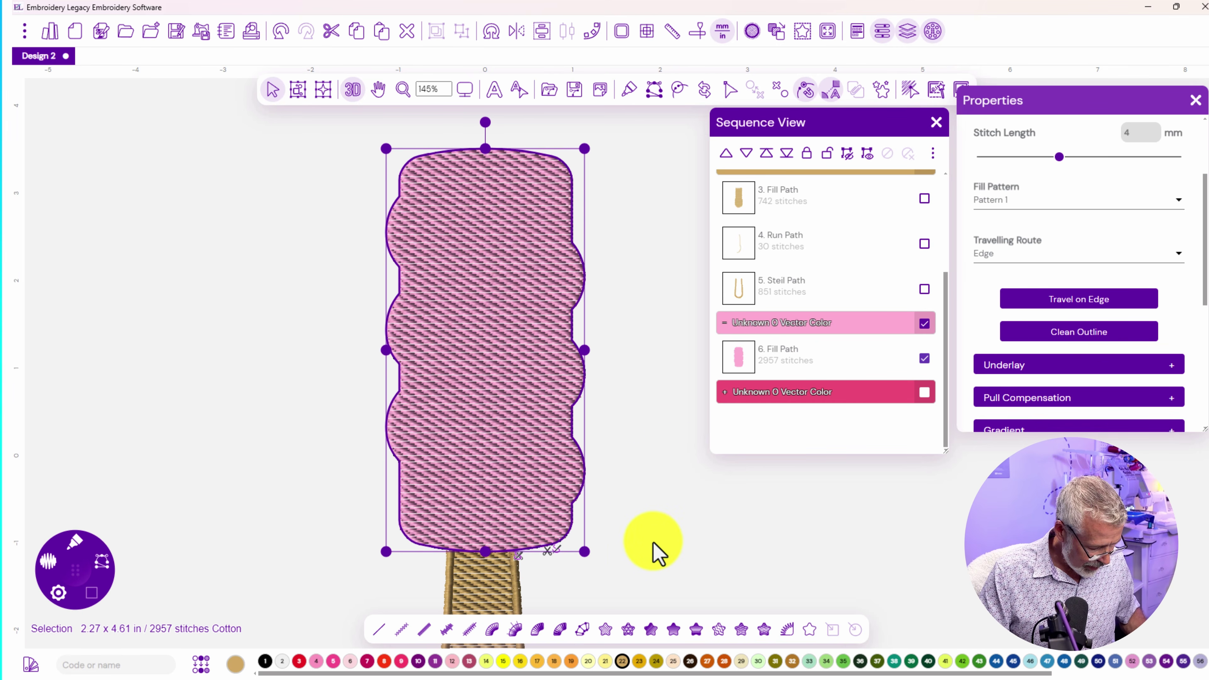
double_click(526, 551)
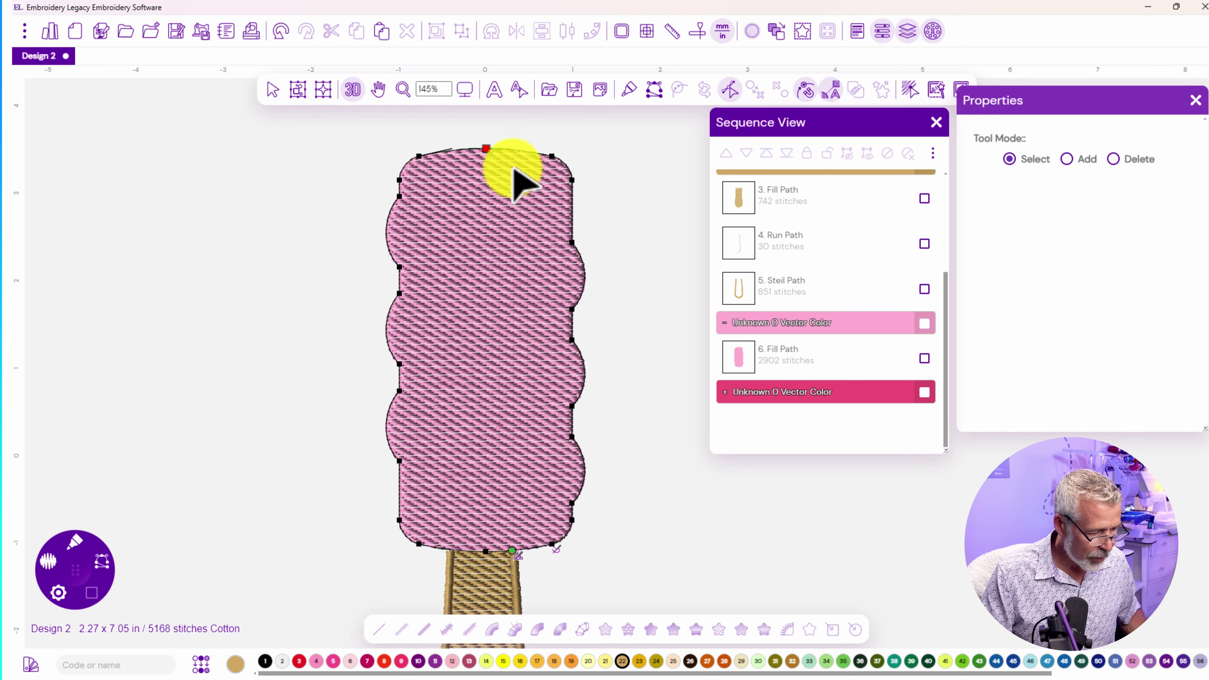
scroll(512, 243, "up", 5)
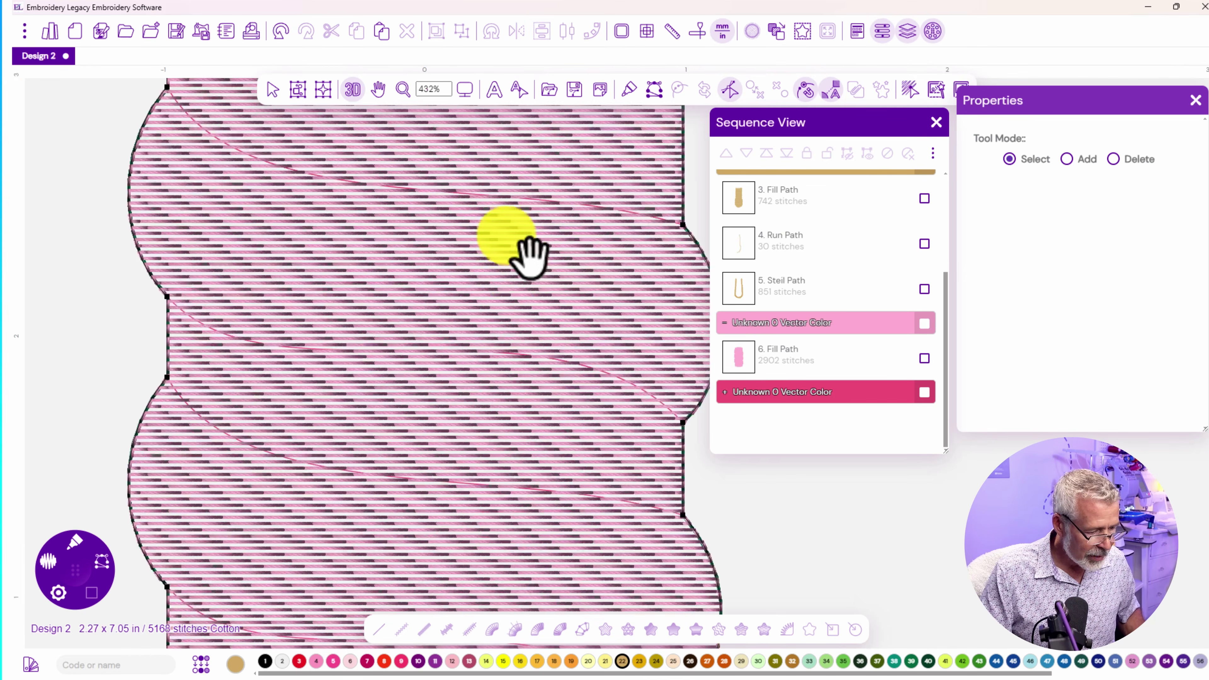
left_click_drag(528, 286, 532, 526)
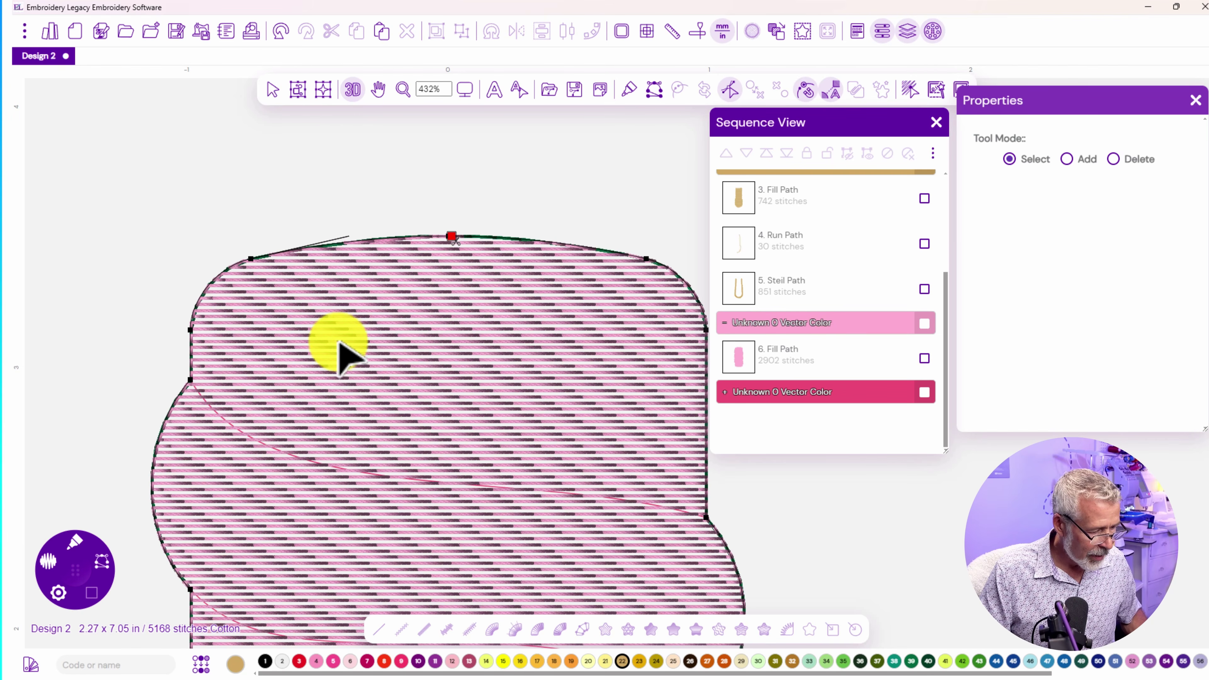
left_click(274, 93)
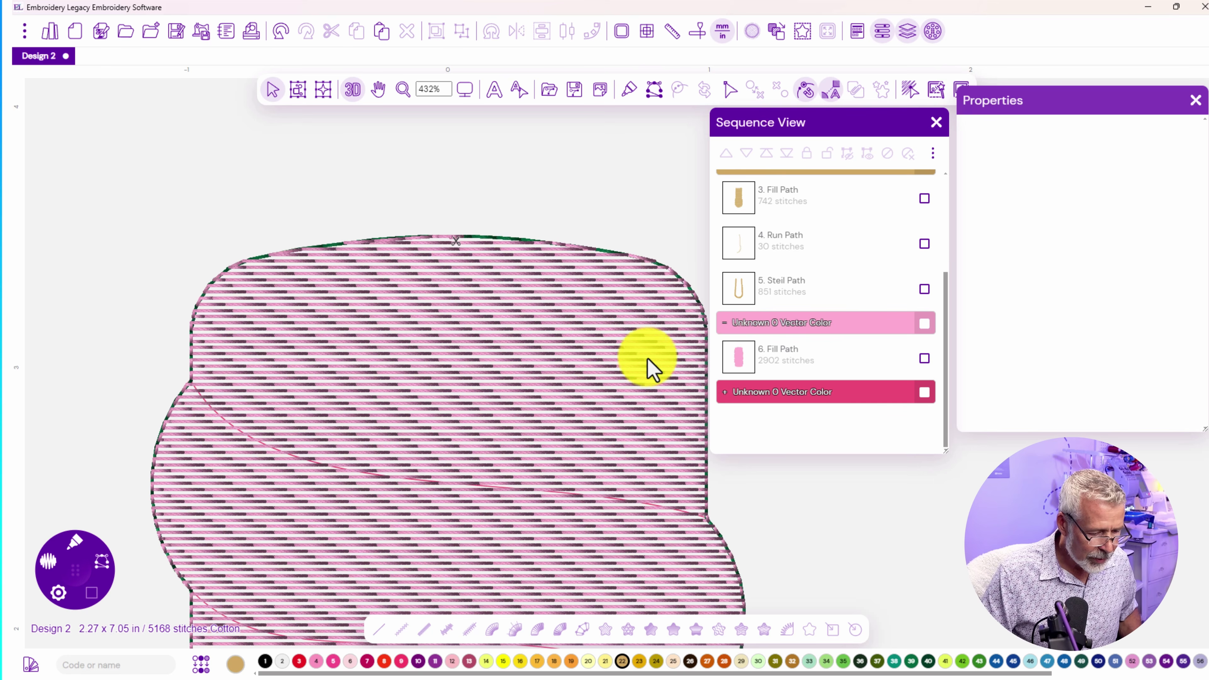
Set the next object to be digitized directly after the pink body fill
left_click(923, 361)
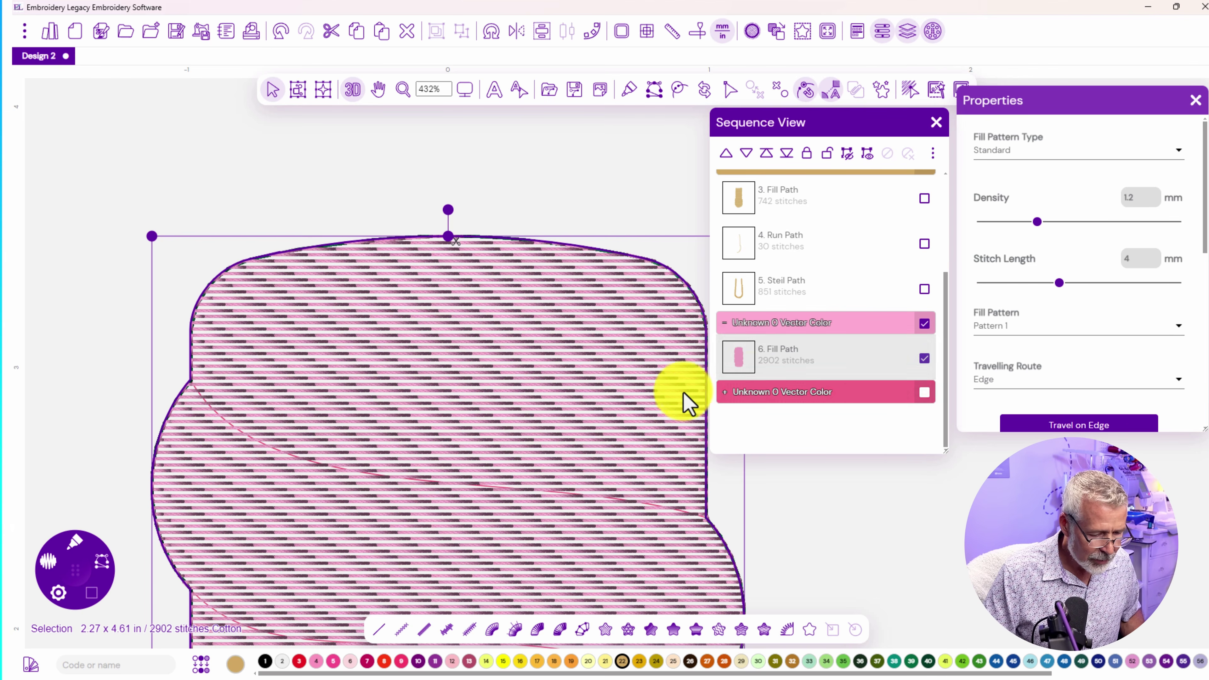
right_click(608, 398)
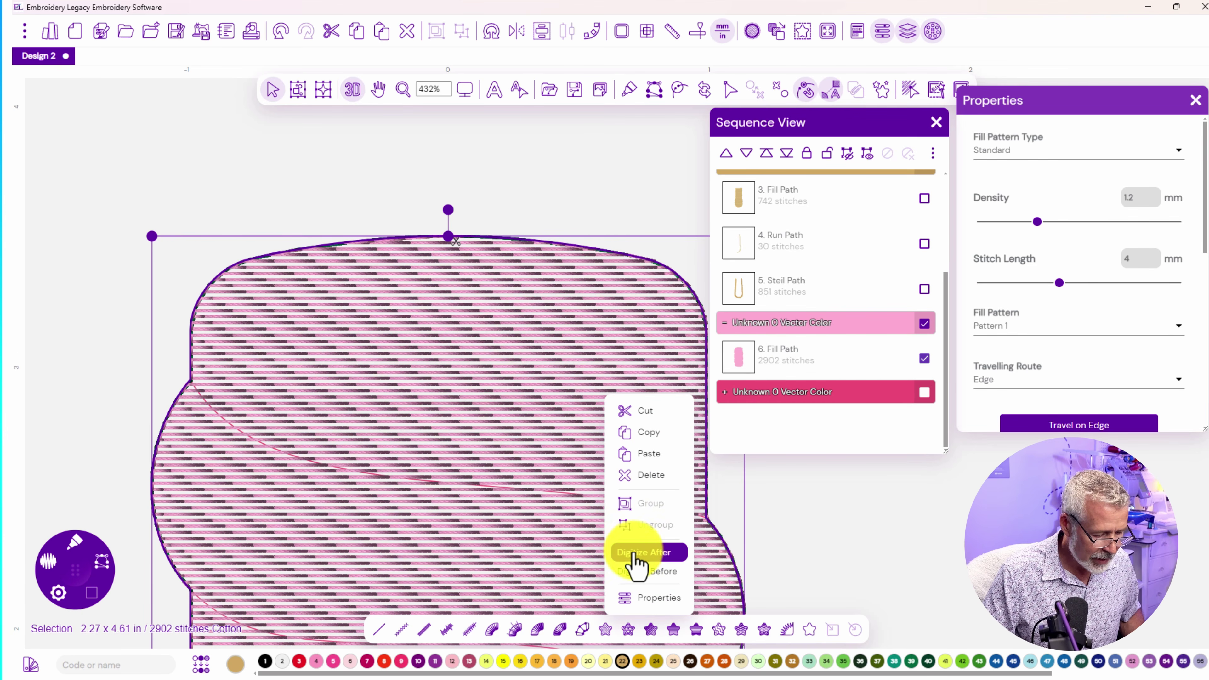
left_click(627, 531)
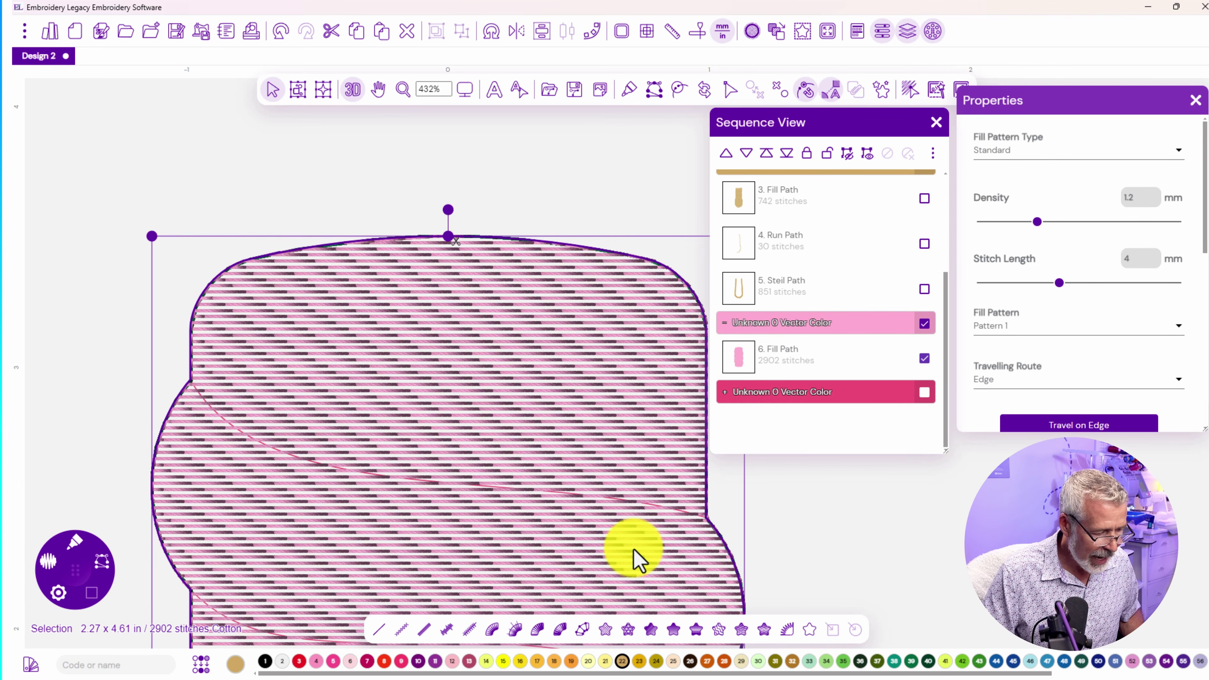
left_click(79, 552)
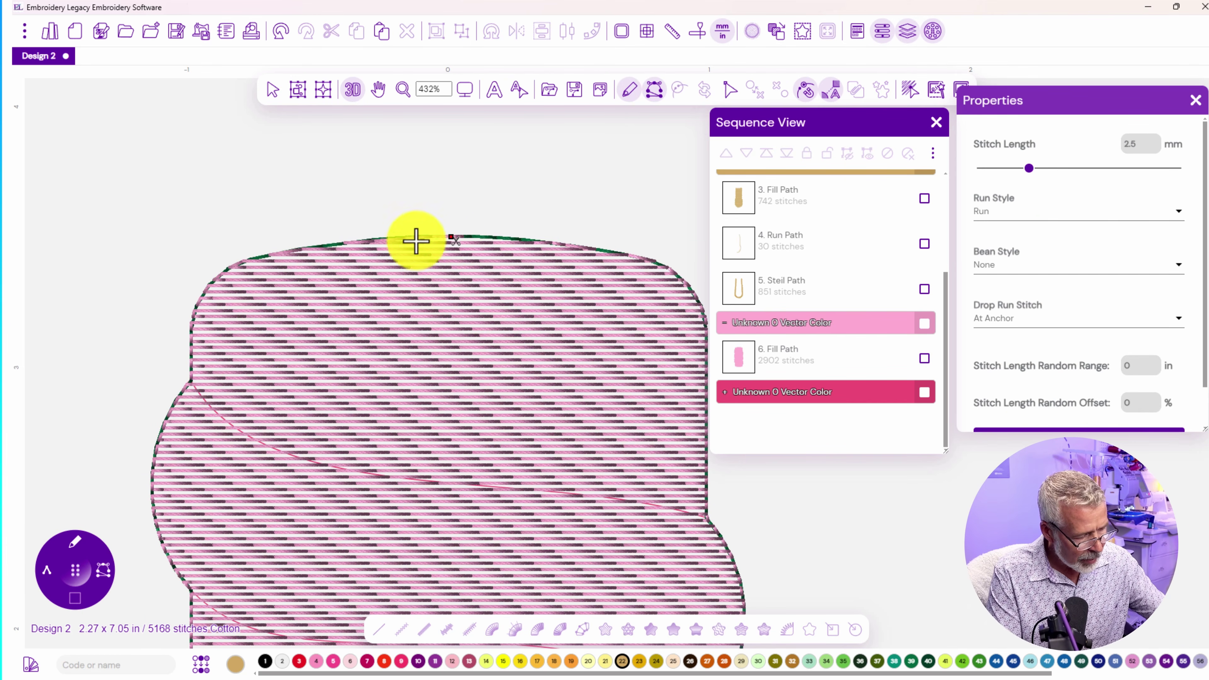
left_click(375, 239)
key("Escape")
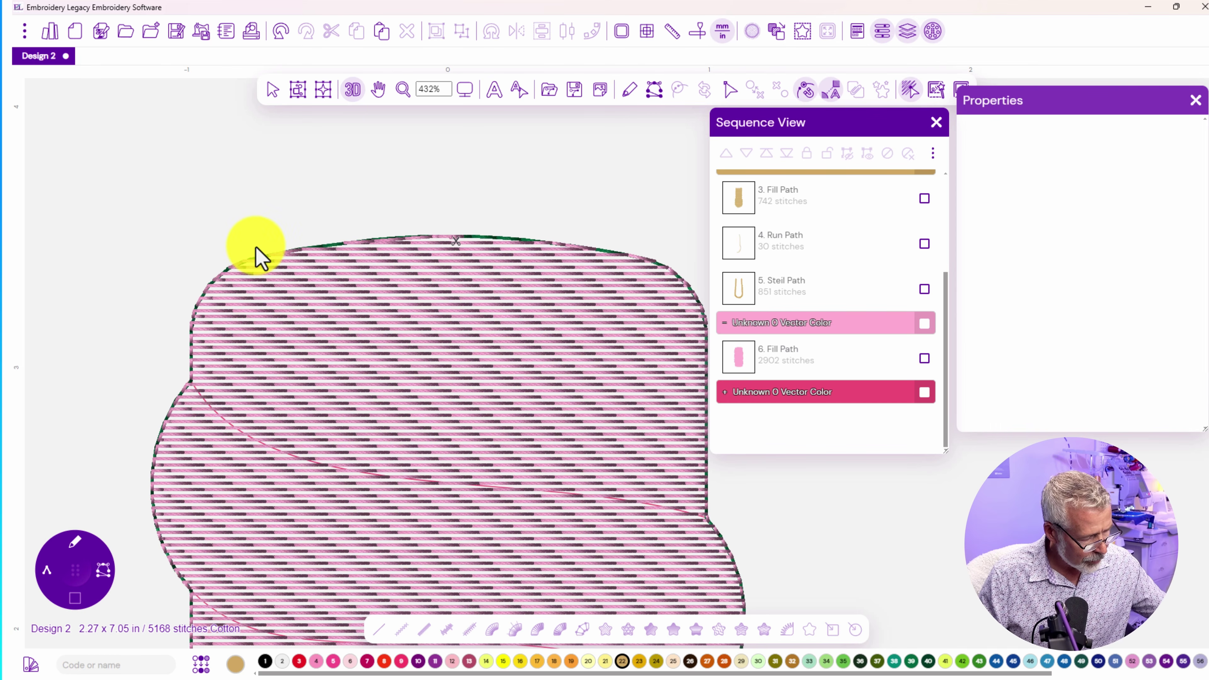
Draw a run line from the body's top center around the upper-left corner down to the first swirl line on the left edge
left_click(76, 541)
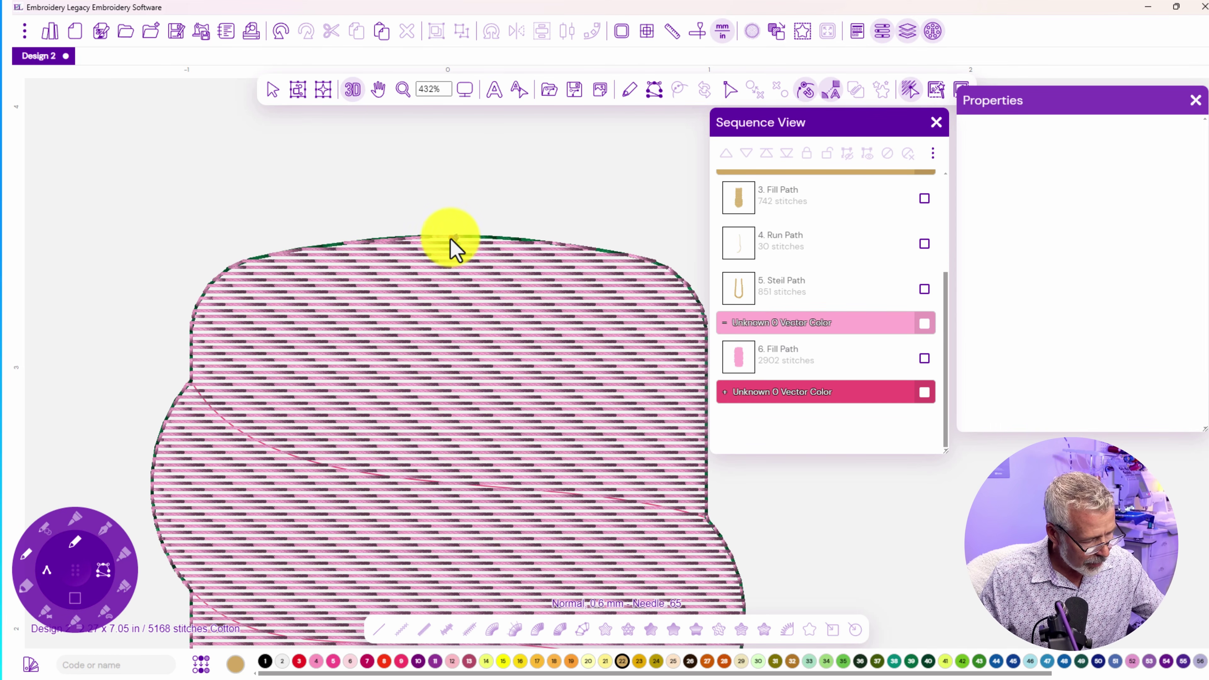
left_click(88, 537)
left_click_drag(85, 572, 101, 568)
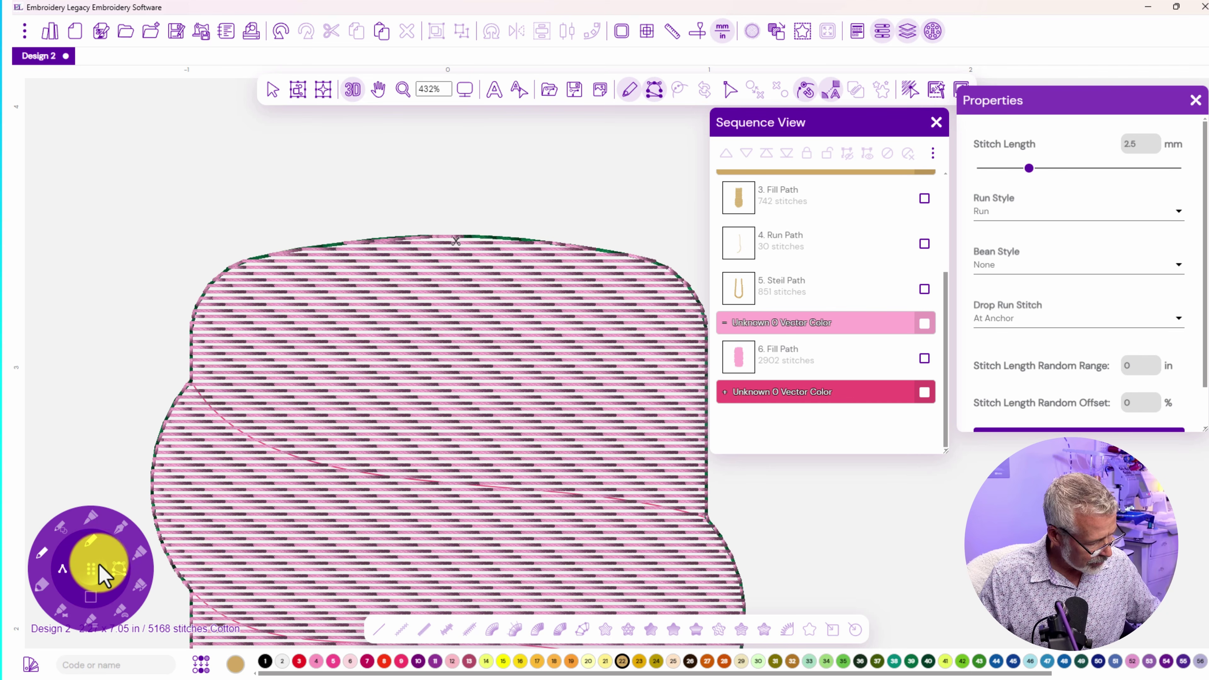
left_click(456, 237)
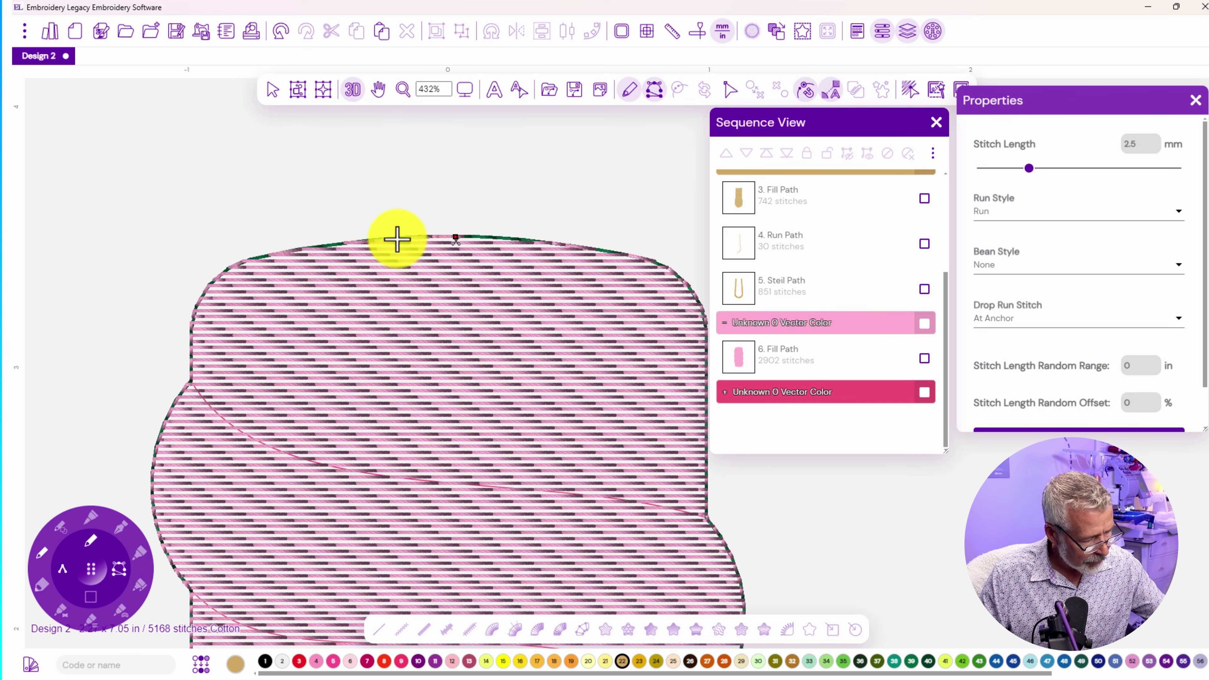
left_click(398, 238)
left_click(325, 246)
left_click(262, 257)
left_click(216, 278)
left_click(194, 315)
left_click(192, 335)
left_click(191, 383)
key("Return")
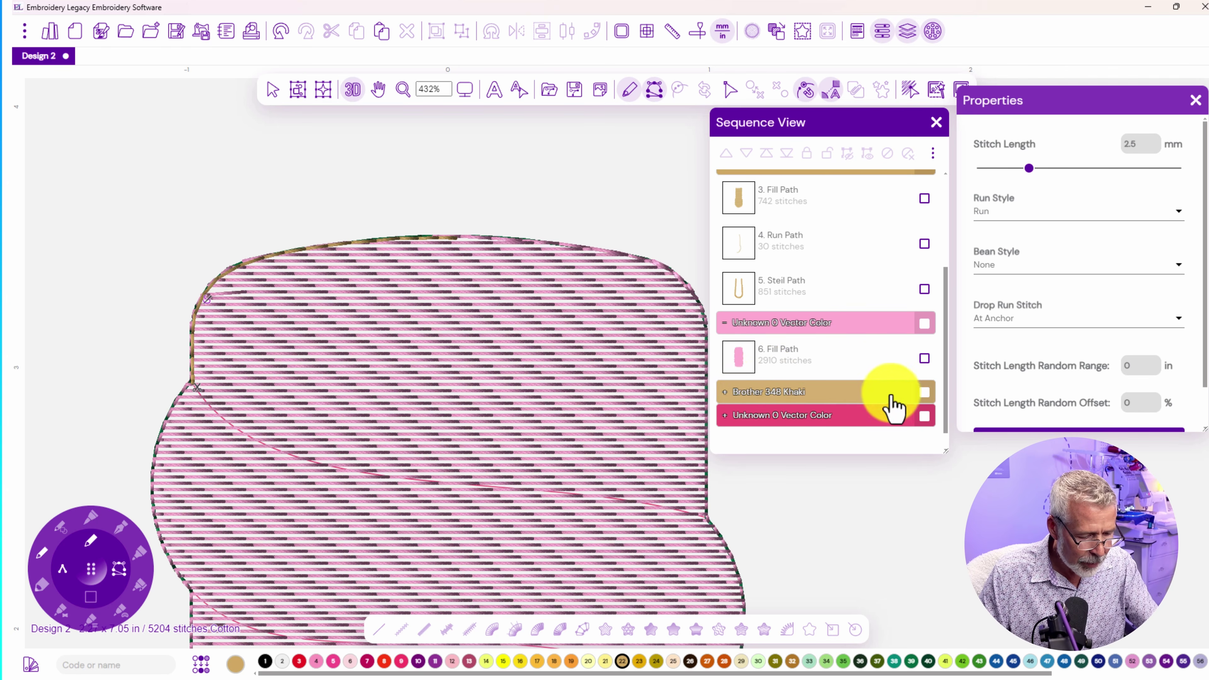
Select the khaki color group that follows the pink fill and expand it to show its run line
left_click(924, 392)
left_click(724, 392)
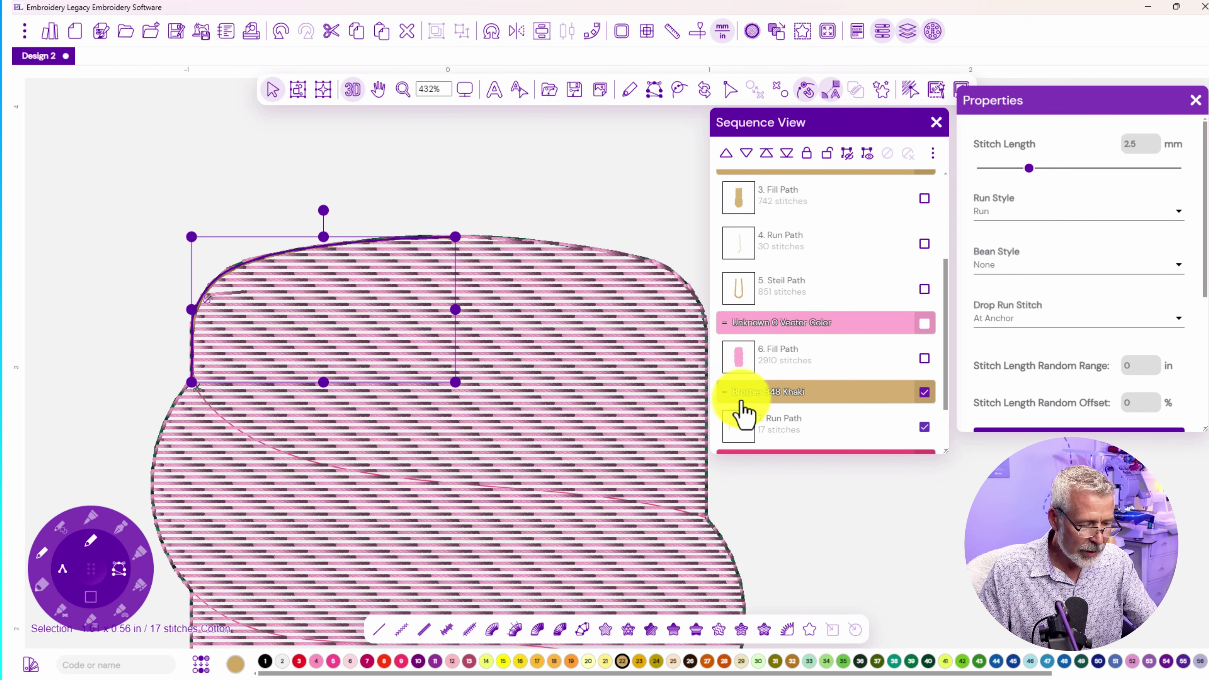
left_click_drag(946, 343, 945, 378)
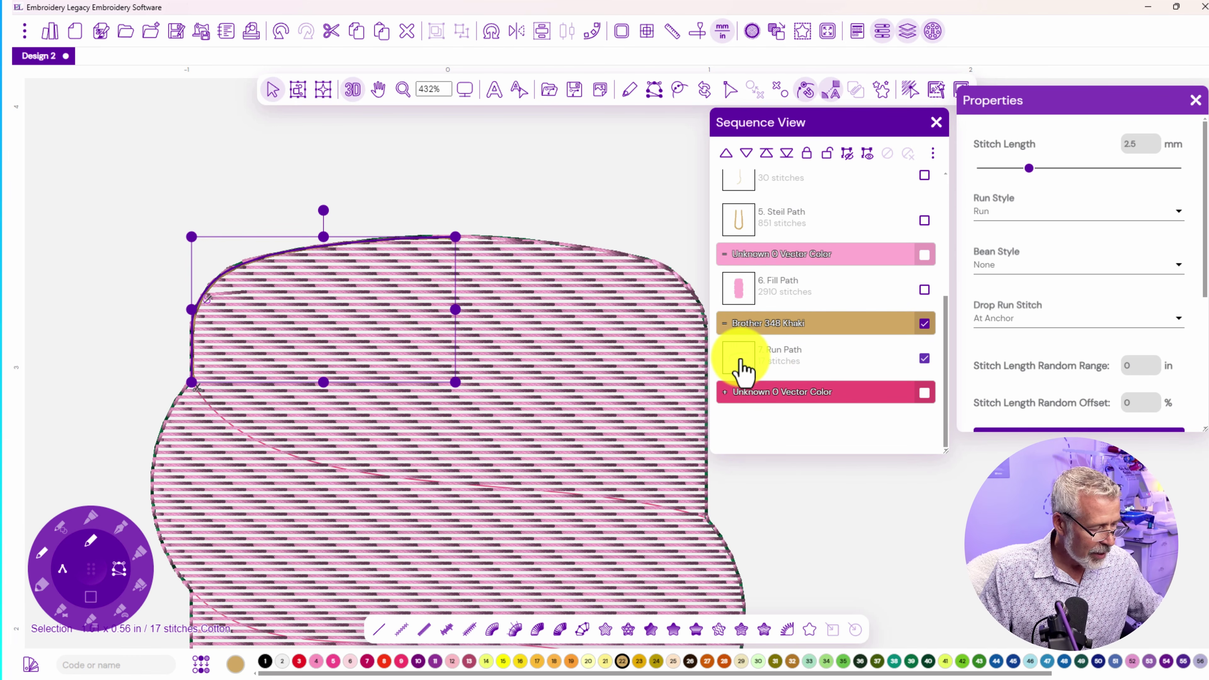
Draw a khaki Steil border from the first swirl line on the left edge, over the body's top, down to the first swirl line on the right edge
left_click(121, 524)
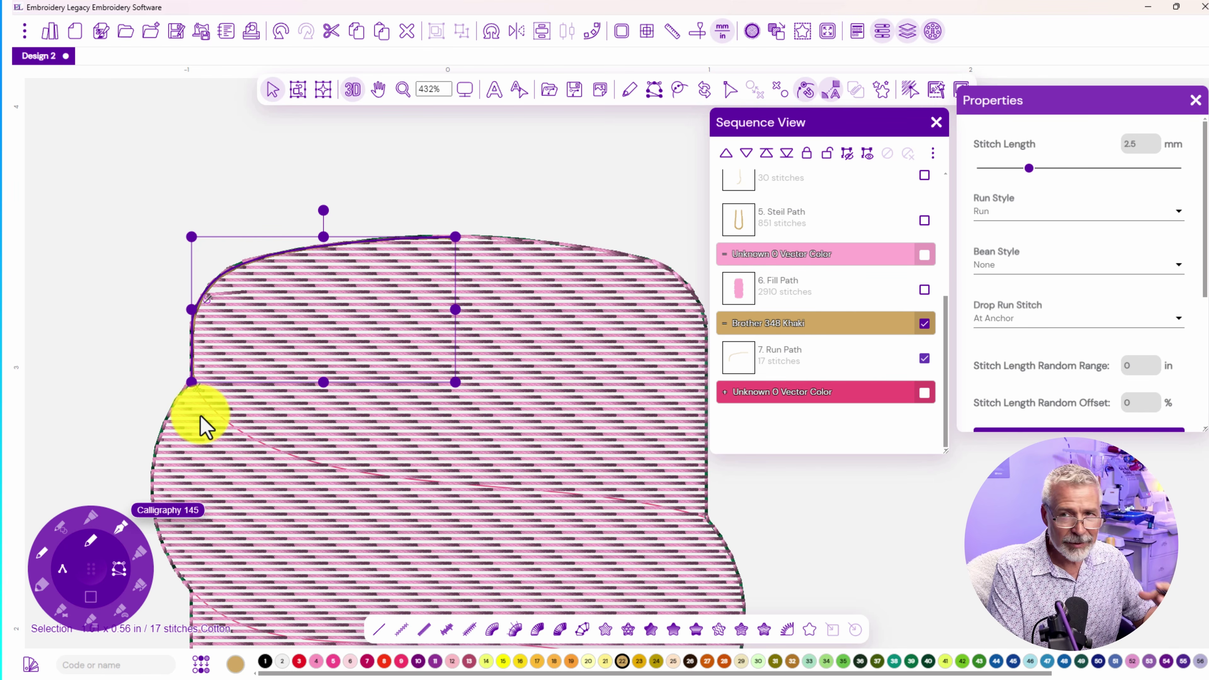
key("Escape")
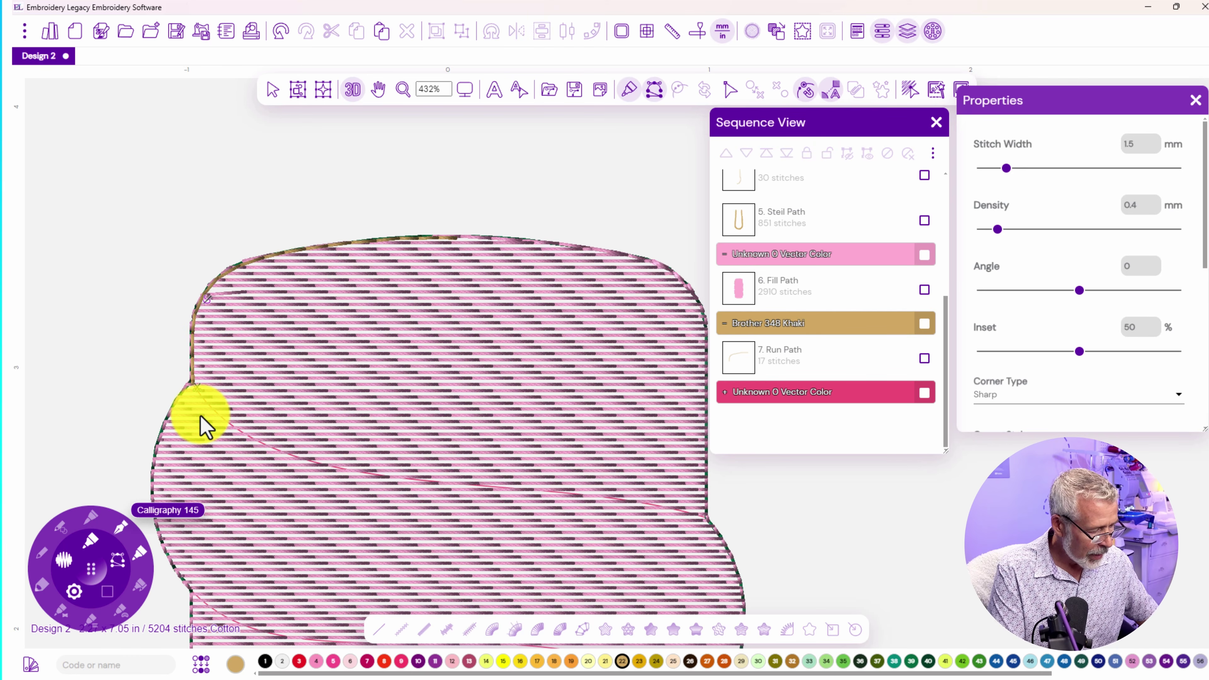
left_click(192, 383)
left_click(192, 330)
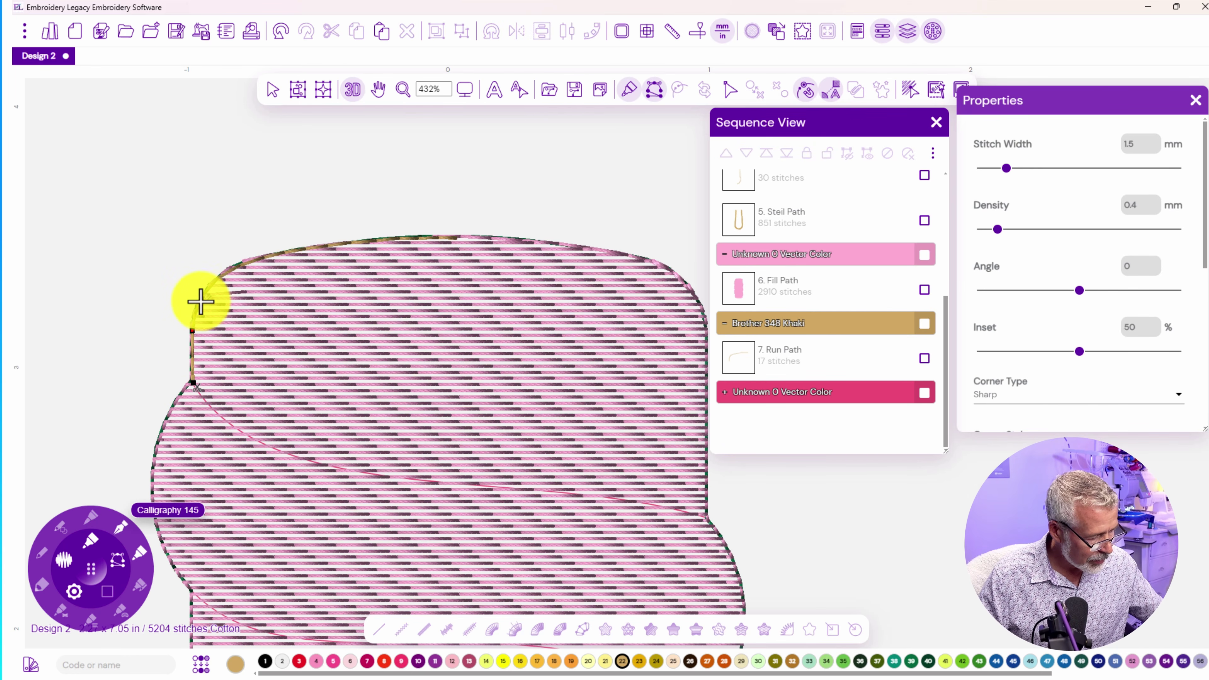
left_click(201, 301)
left_click(229, 270)
left_click(275, 256)
left_click(298, 250)
left_click(334, 244)
left_click(406, 236)
left_click(467, 237)
left_click(497, 238)
left_click(531, 240)
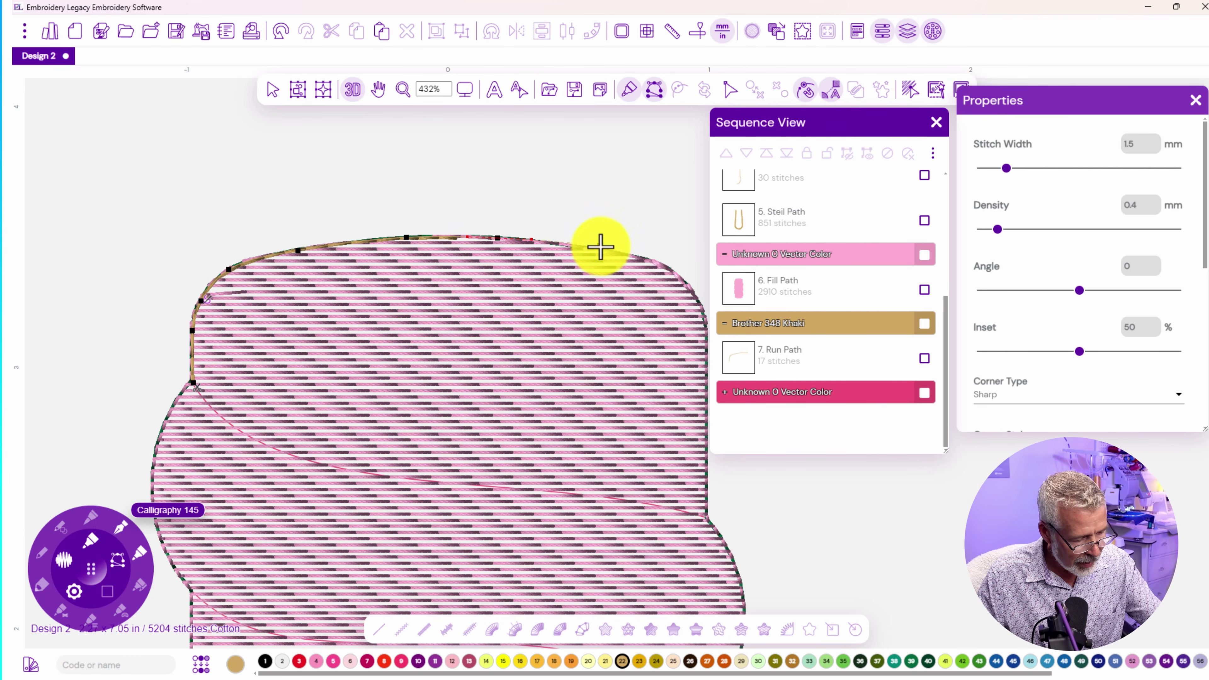
left_click(602, 248)
left_click(672, 270)
left_click(702, 305)
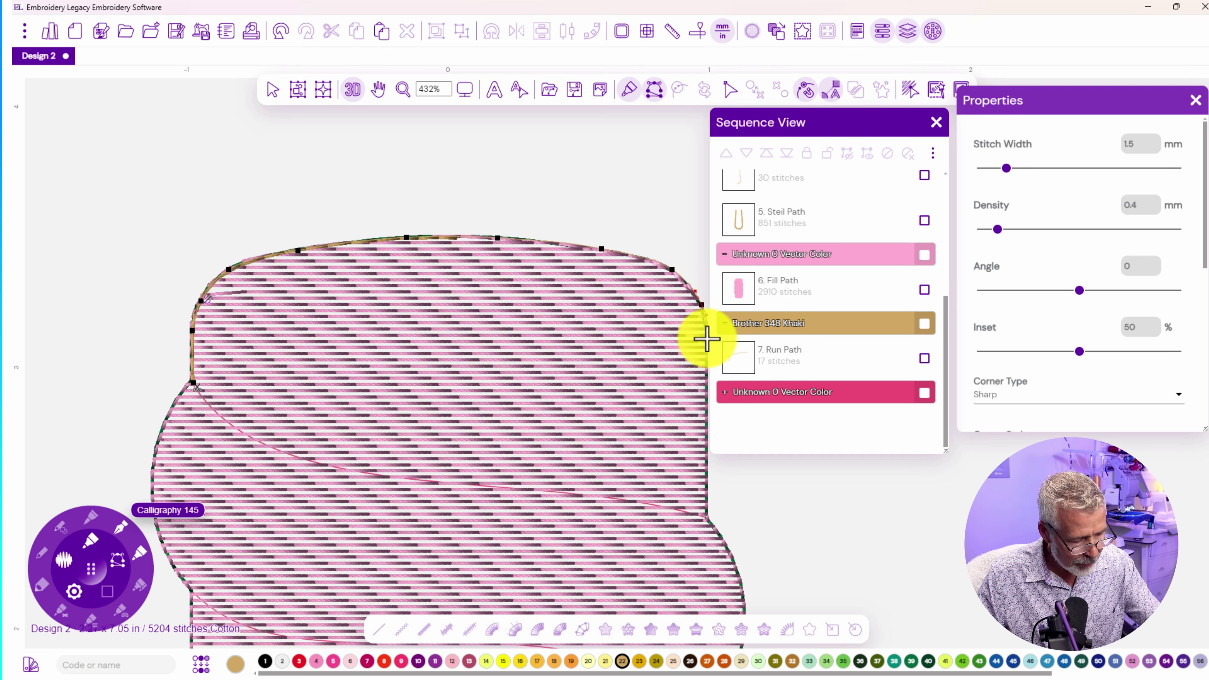
left_click(708, 339)
left_click(707, 364)
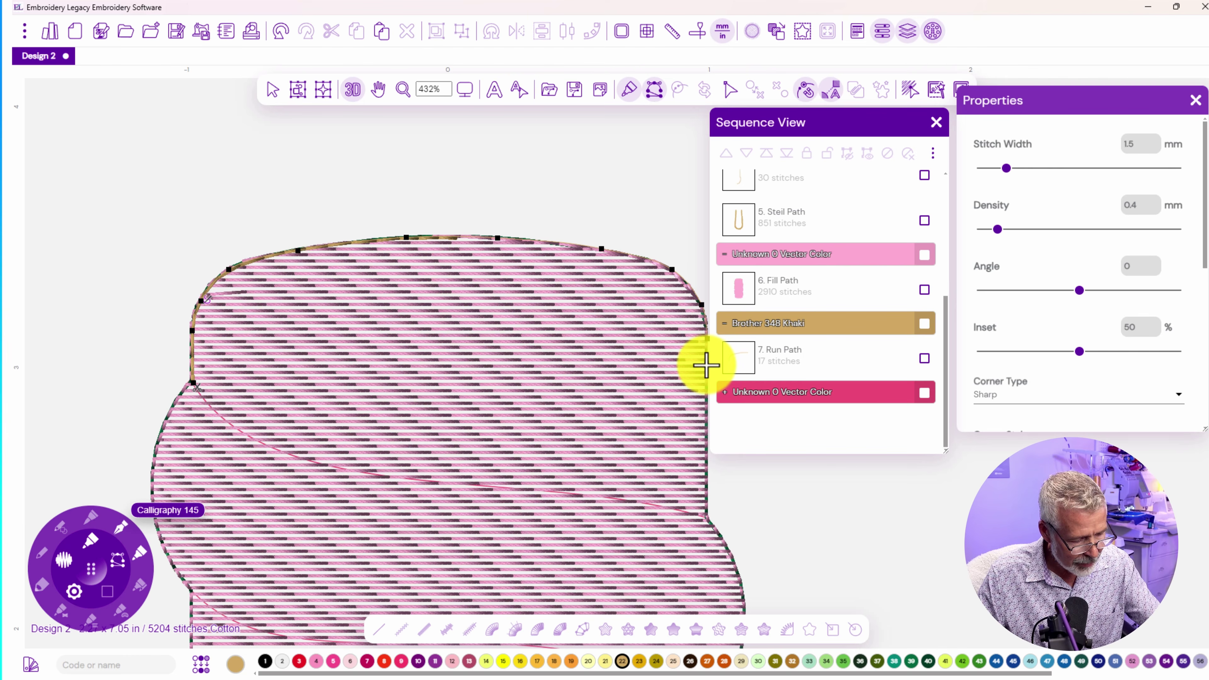
double_click(709, 512)
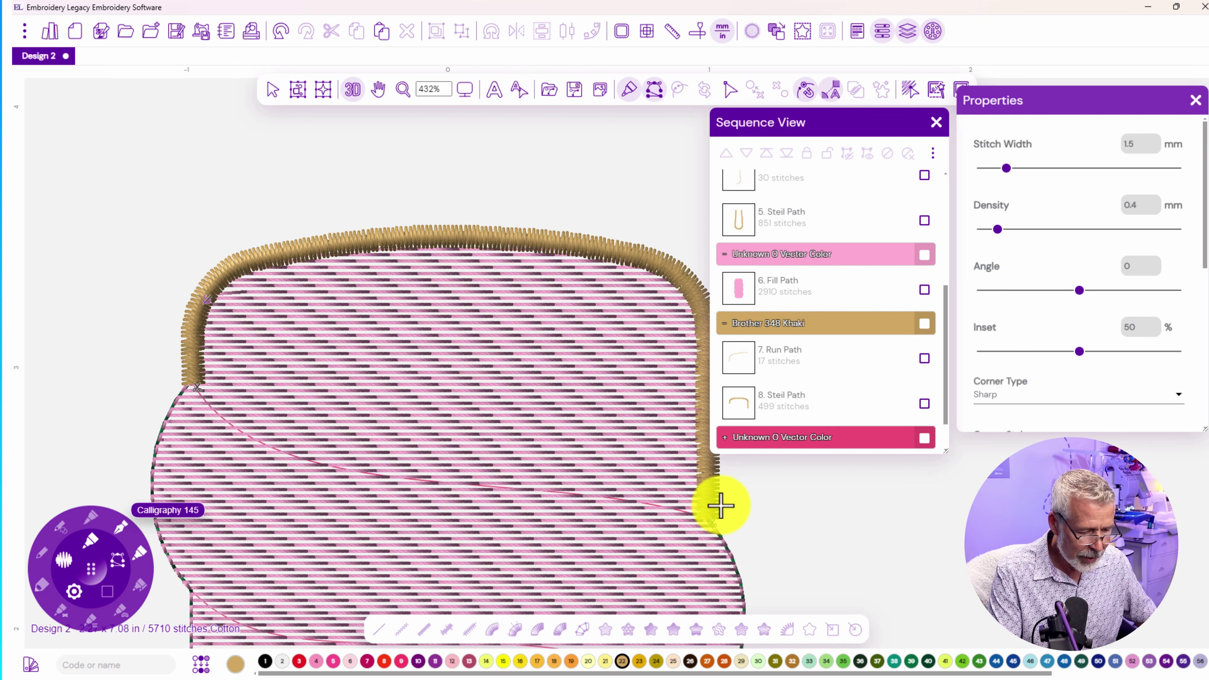
Draw a run line from the end of the top border around the uppermost right-edge bulge to the second swirl line
scroll(949, 445, "down", 1)
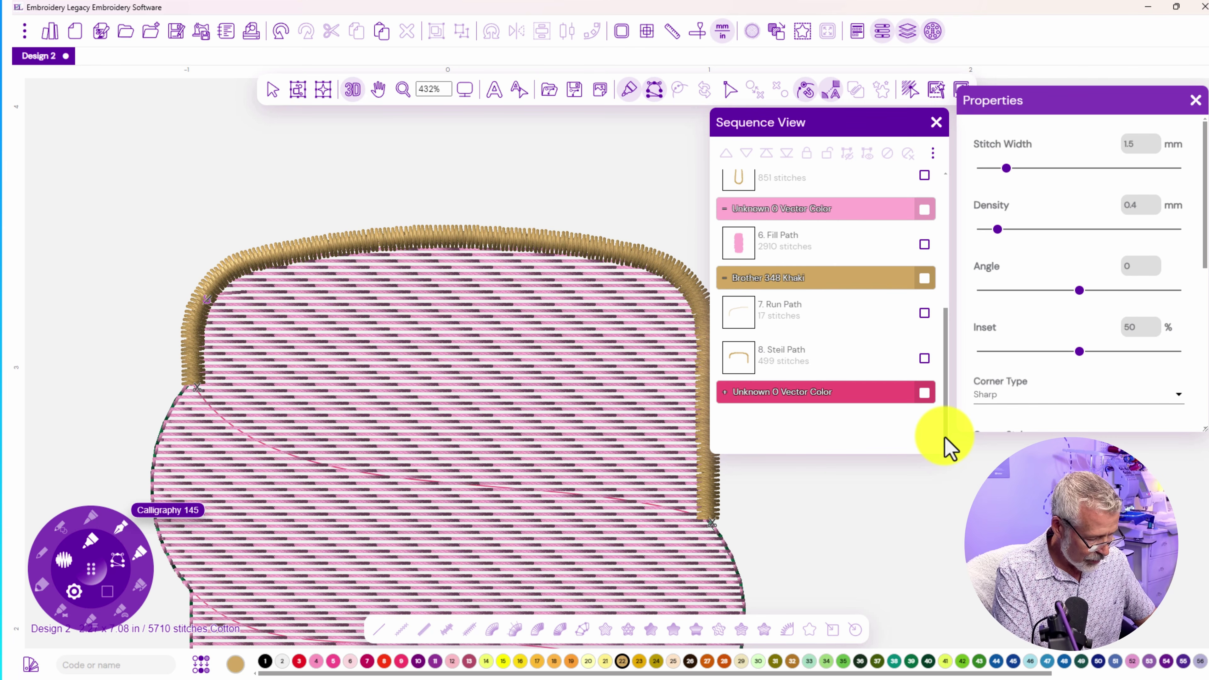
key("r")
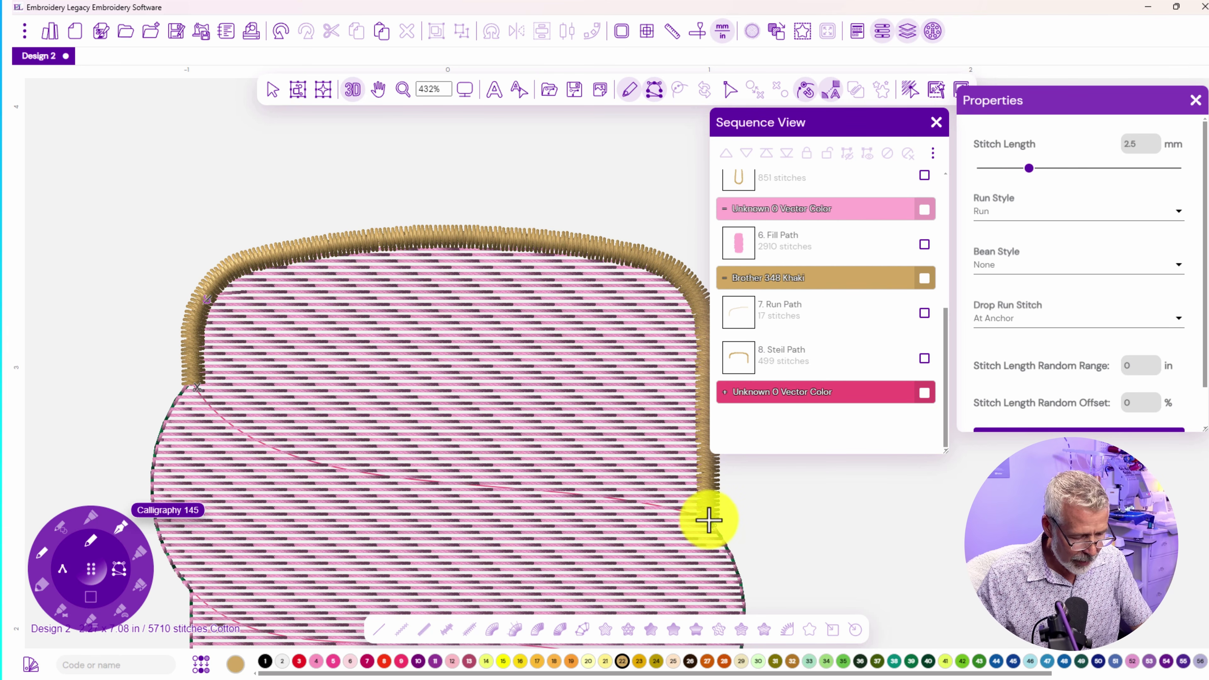
left_click(708, 519)
left_click(728, 547)
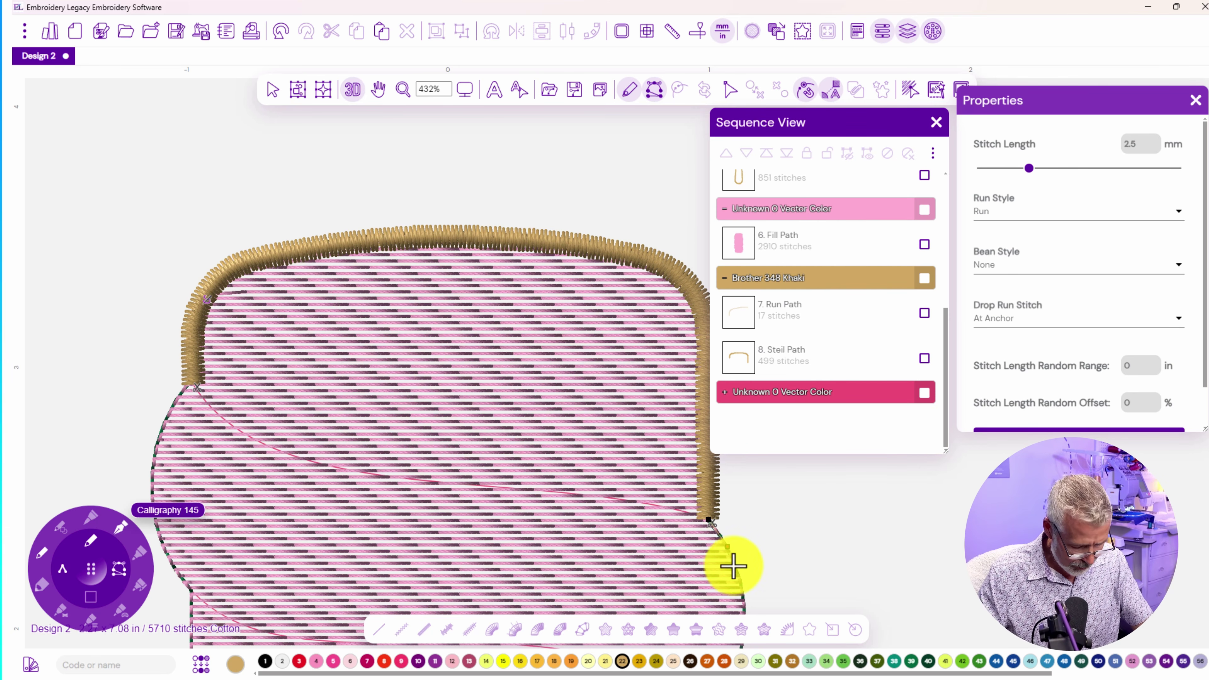
left_click_drag(729, 589, 572, 324)
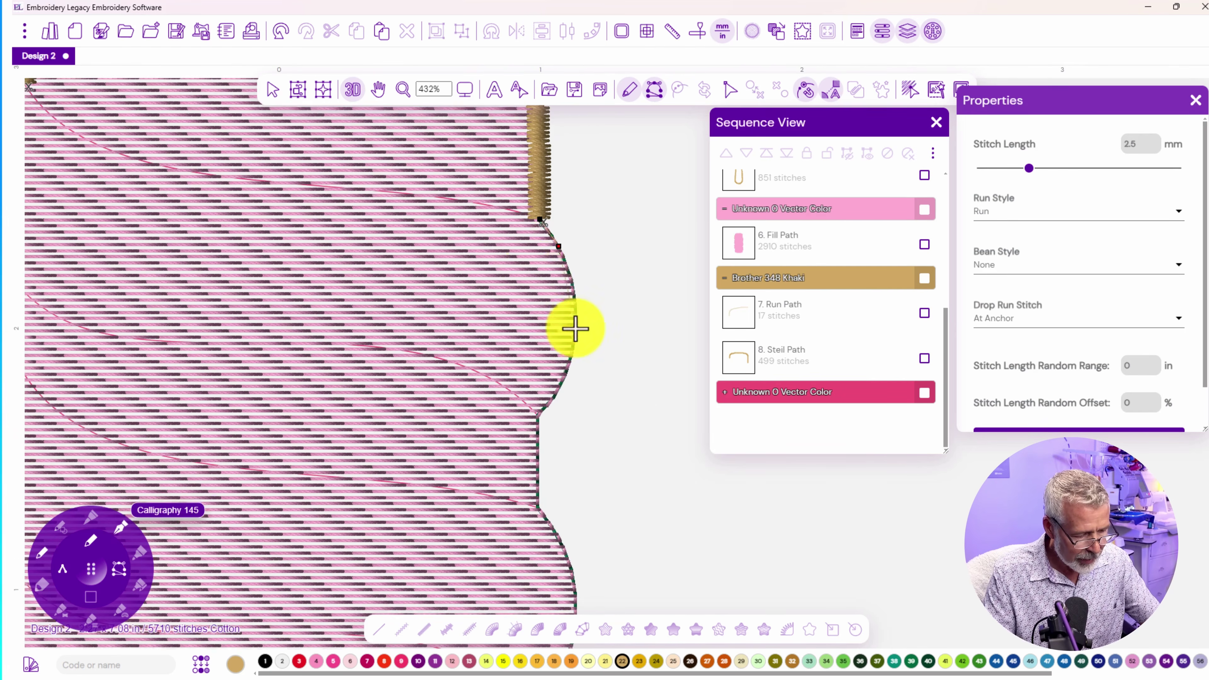
left_click(574, 288)
left_click(576, 353)
left_click(565, 381)
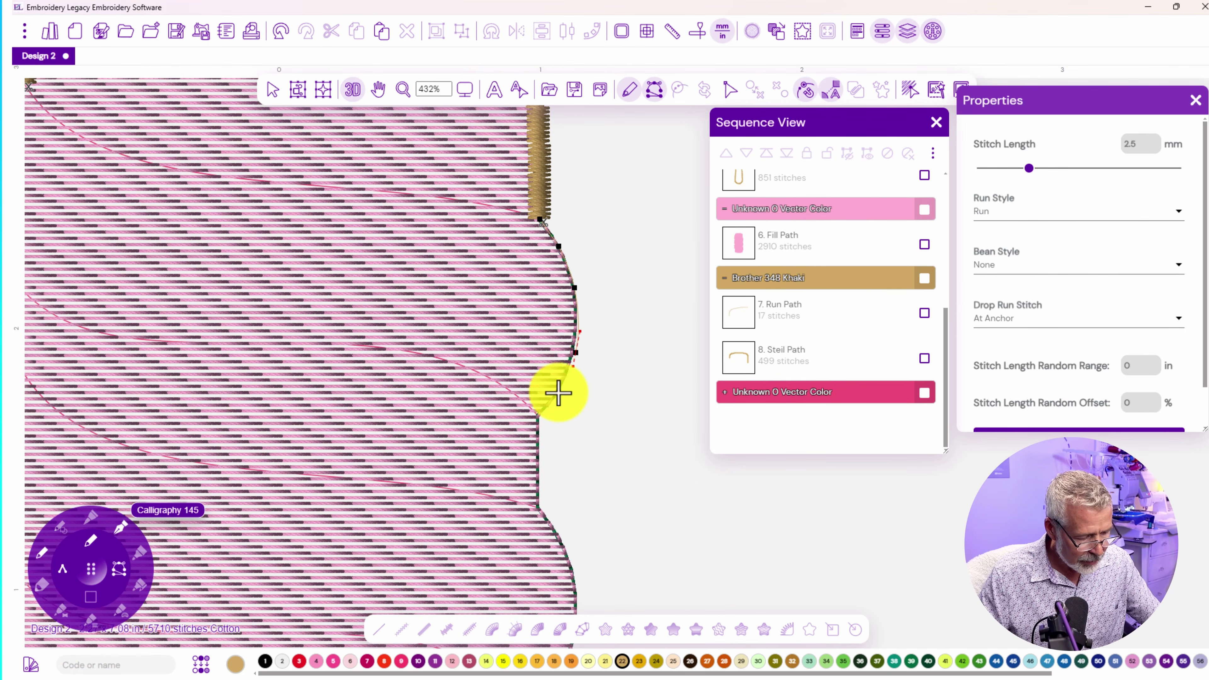
double_click(541, 412)
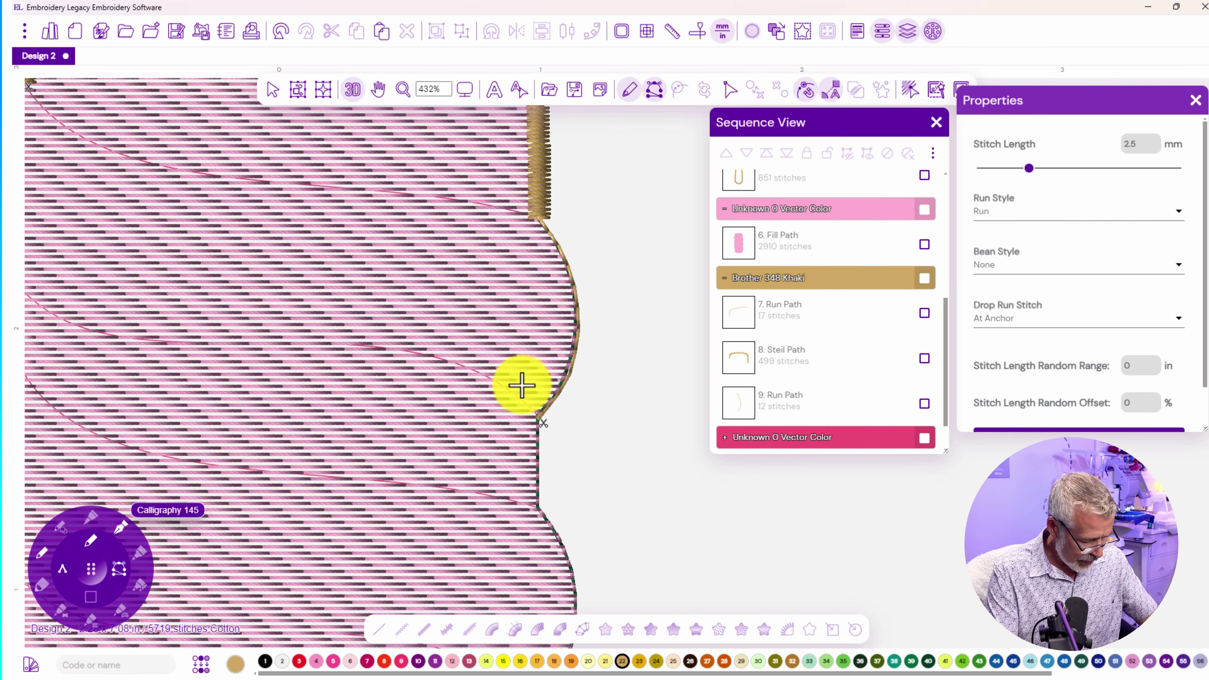
Draw a short Steil segment down the straight right edge below the uppermost bulge, between the second and third swirl lines
key("s")
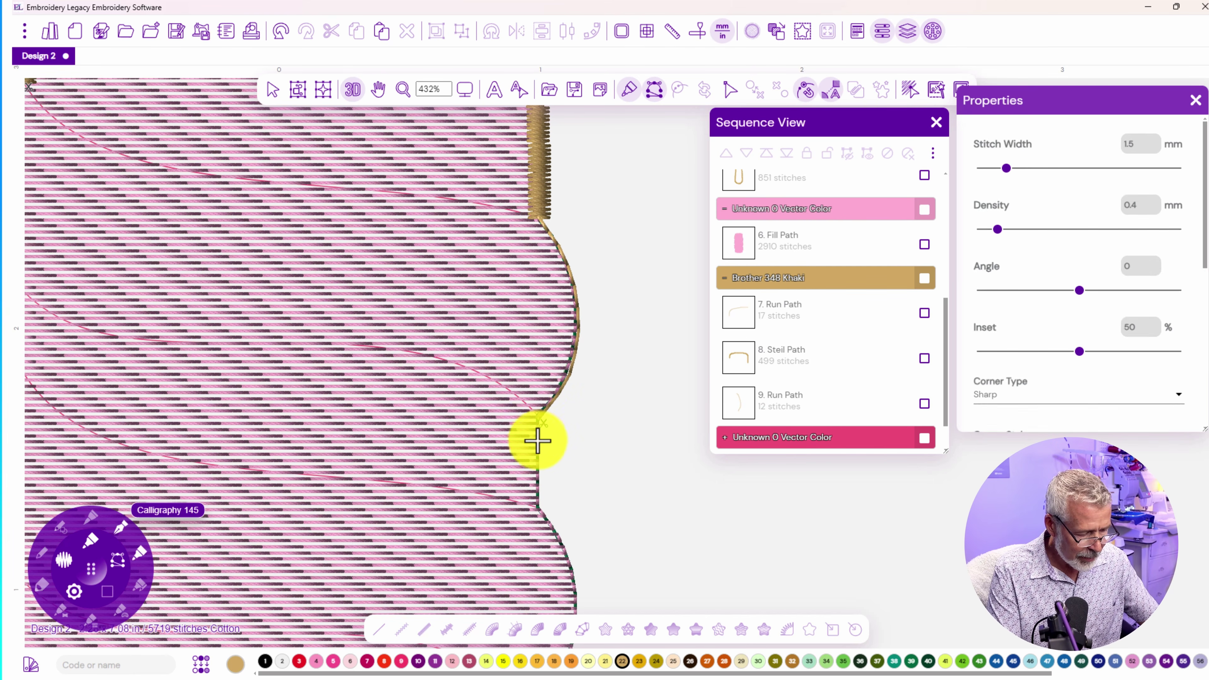
left_click(539, 420)
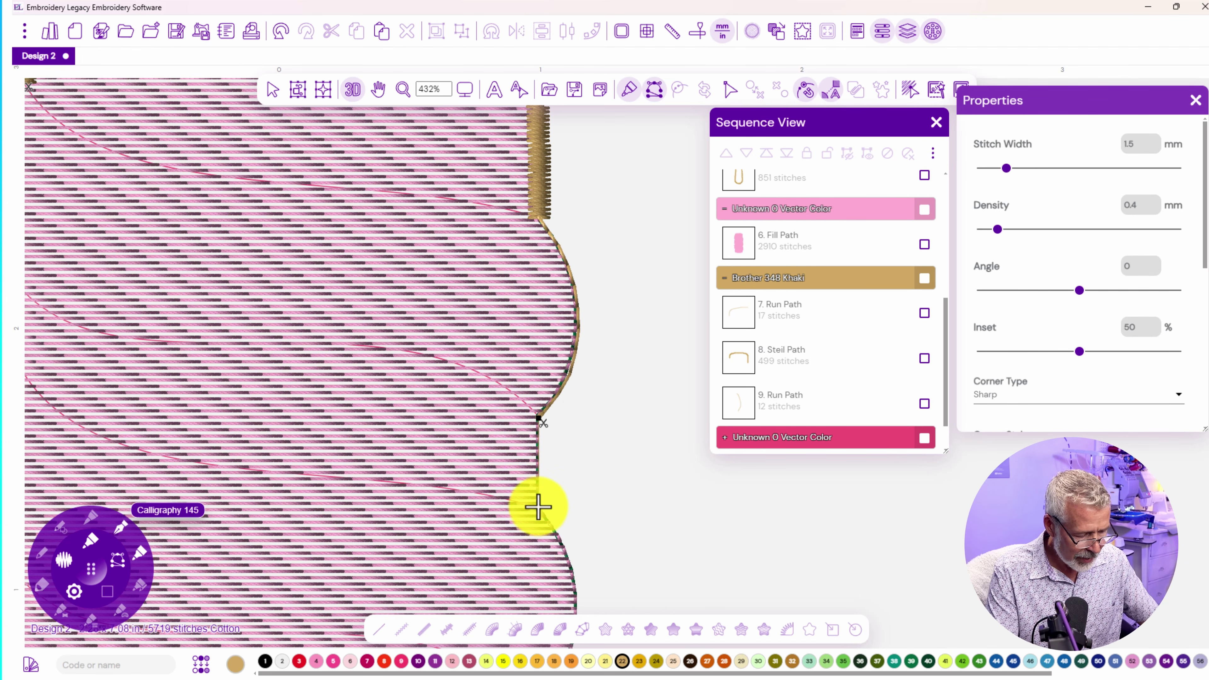
double_click(540, 511)
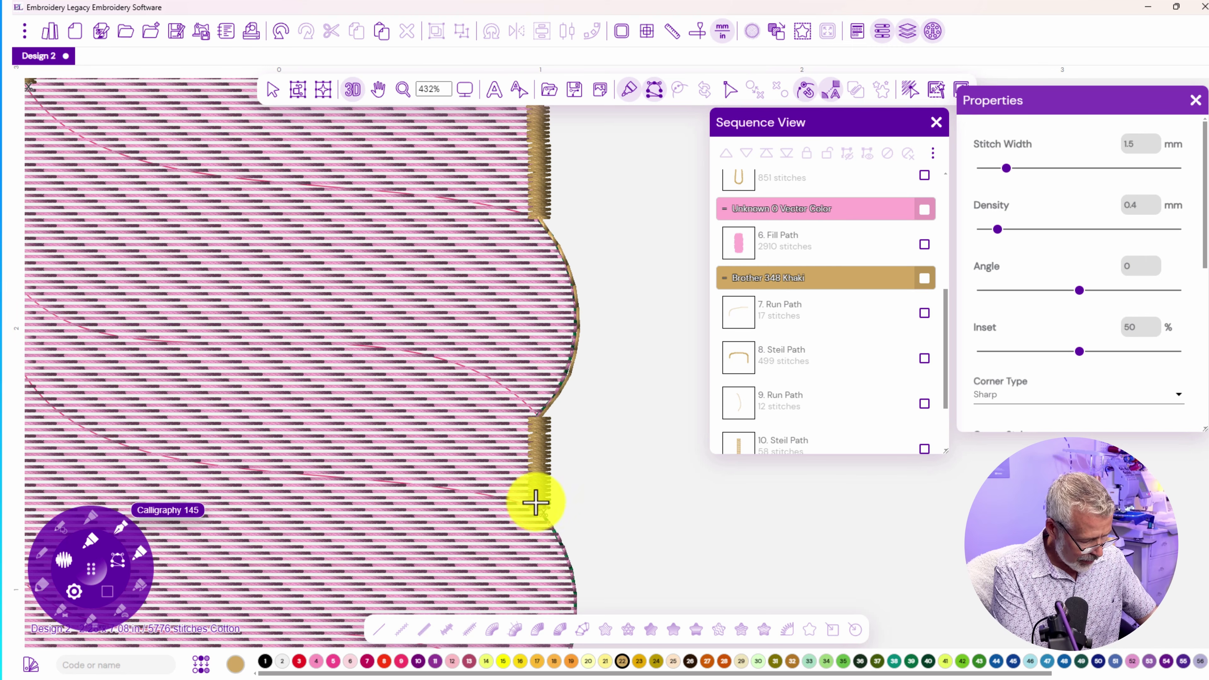
Draw a run line around the middle right-edge bulge, from the third swirl line to the fourth
key("r")
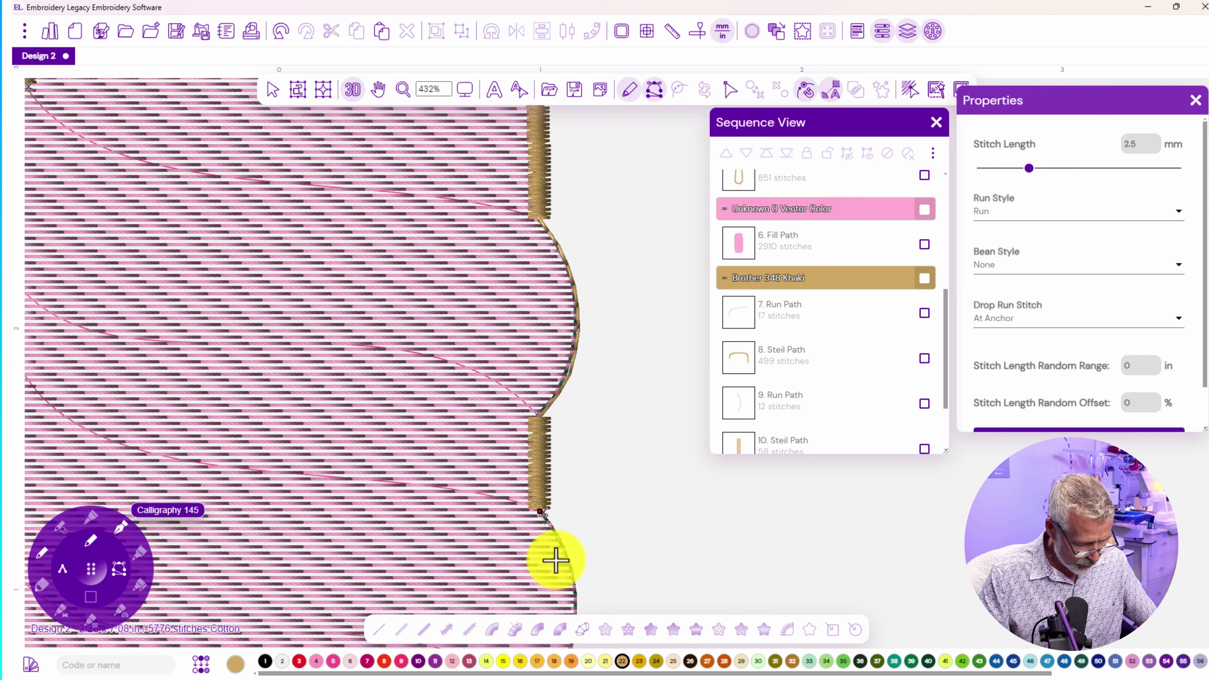
left_click_drag(562, 574, 561, 249)
left_click(569, 235)
left_click(579, 280)
left_click(576, 323)
left_click(566, 358)
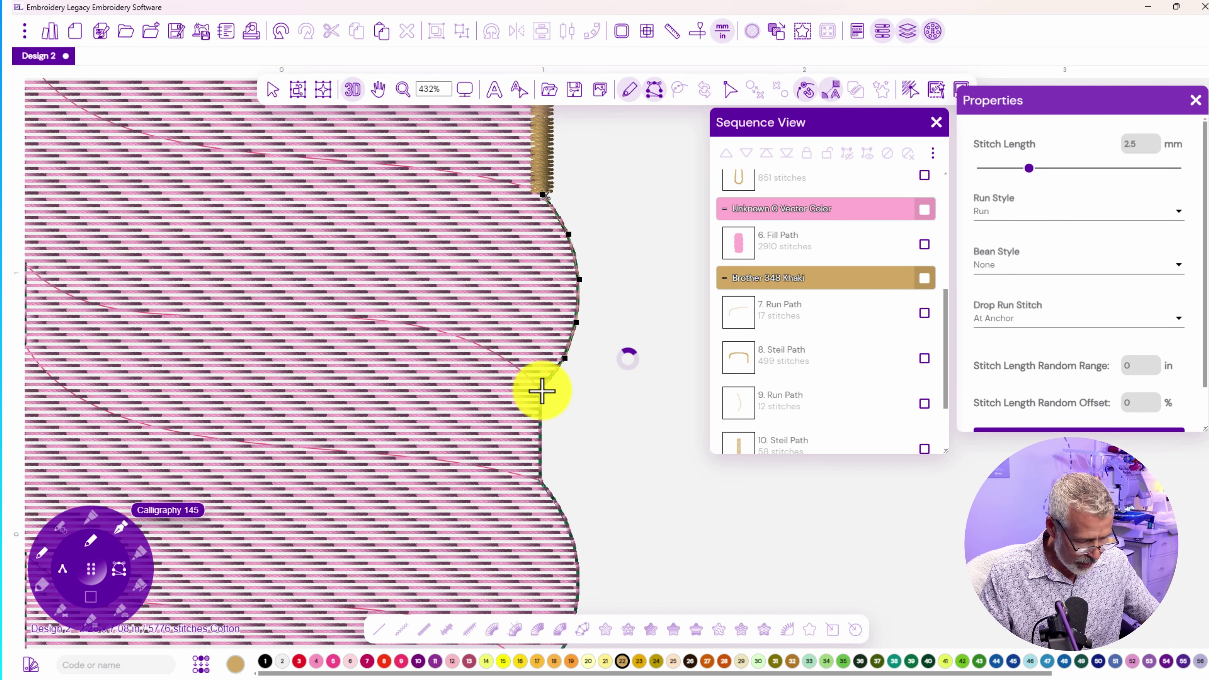
Draw a short Steil segment down the straight right edge below the middle bulge, between the fourth and fifth swirl lines
key("s")
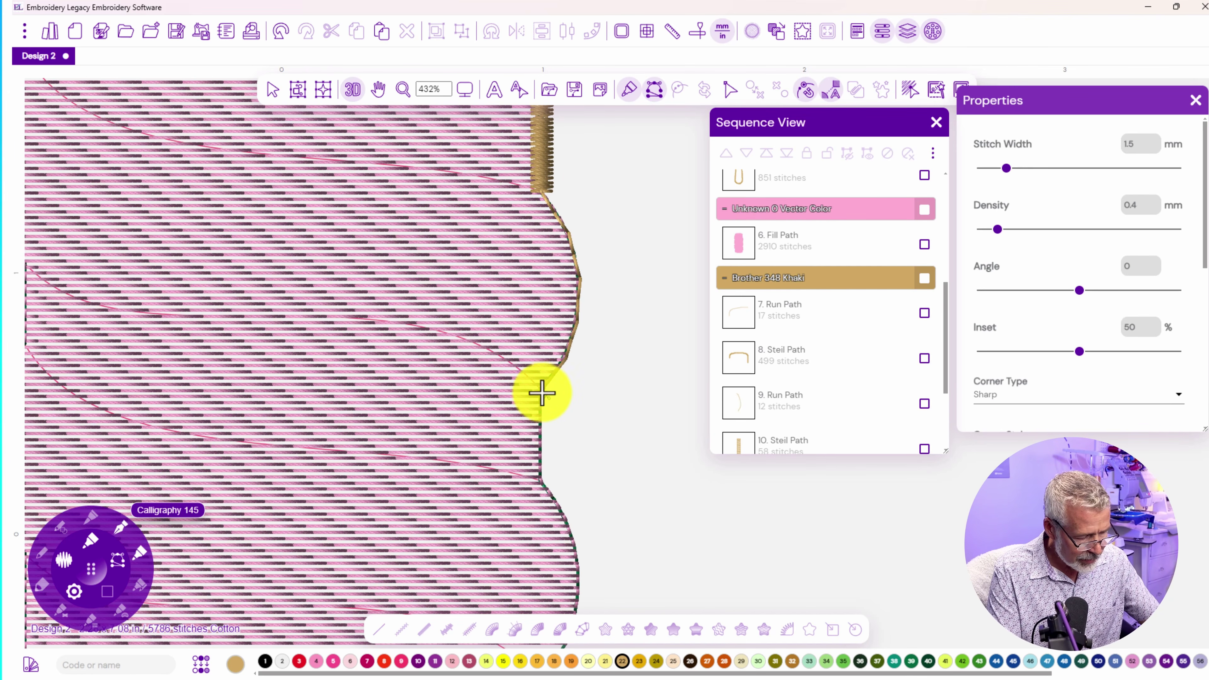
left_click(541, 390)
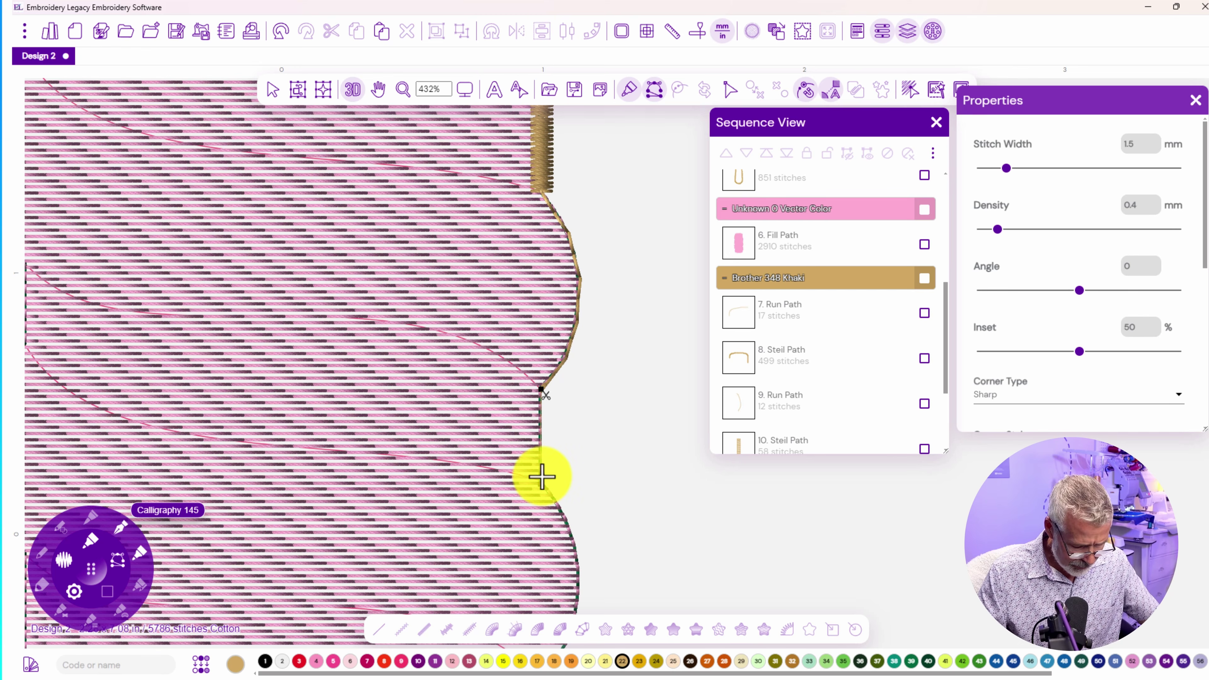
left_click(542, 477)
Draw a run line around the lowest right-edge bulge, ending at the last swirl line above the bottom corner
key("r")
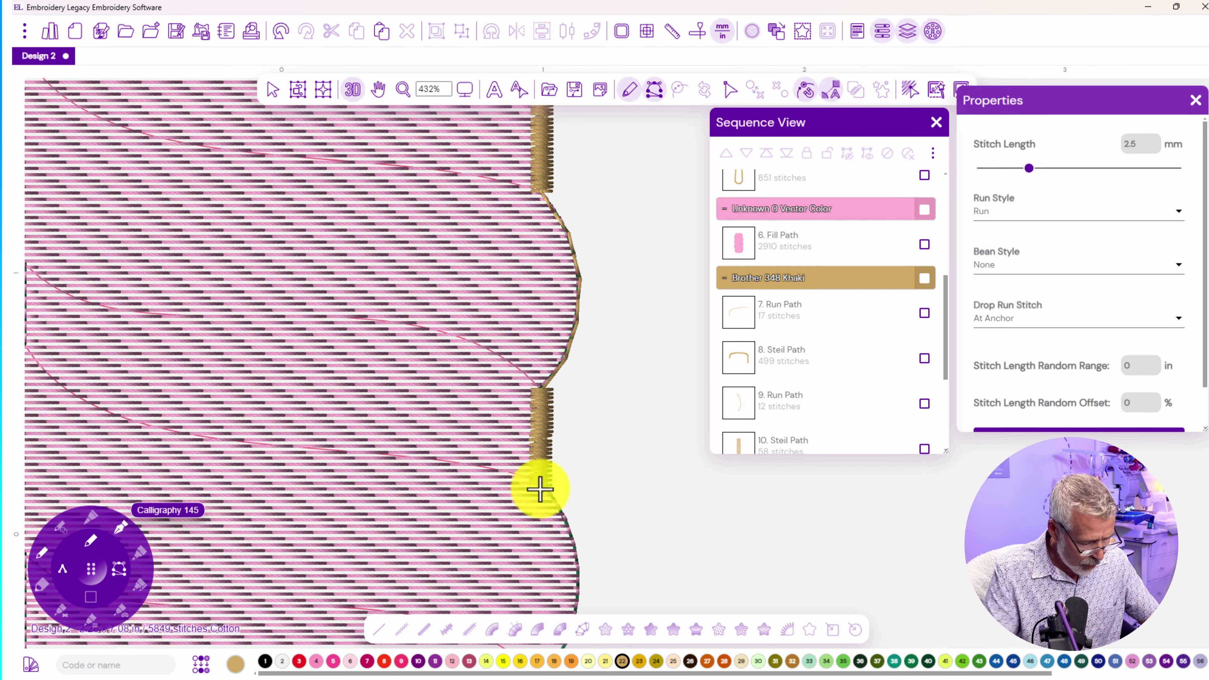
left_click_drag(530, 563, 520, 219)
left_click(516, 211)
left_click(534, 237)
left_click(550, 280)
left_click(550, 331)
left_click(538, 372)
key("Return")
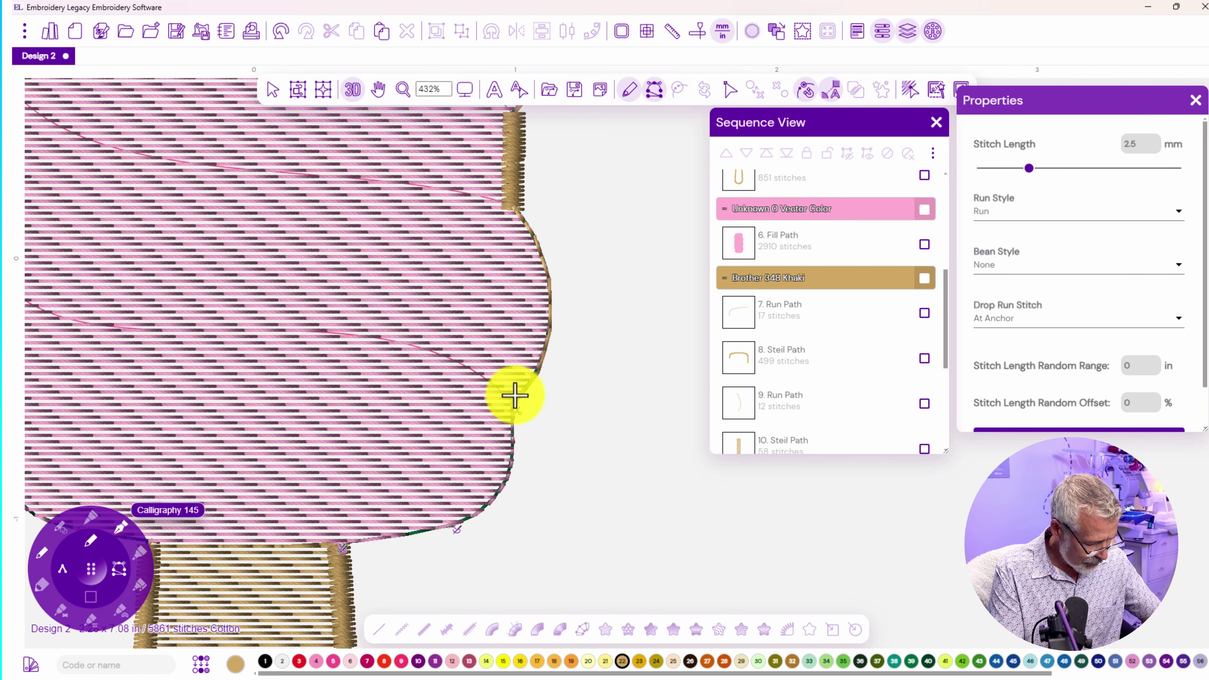
Draw a Steil border from the last right-edge swirl line around the body's bottom, across the stick, and up to the lowest swirl line on the left edge
key("s")
left_click(513, 404)
left_click(514, 453)
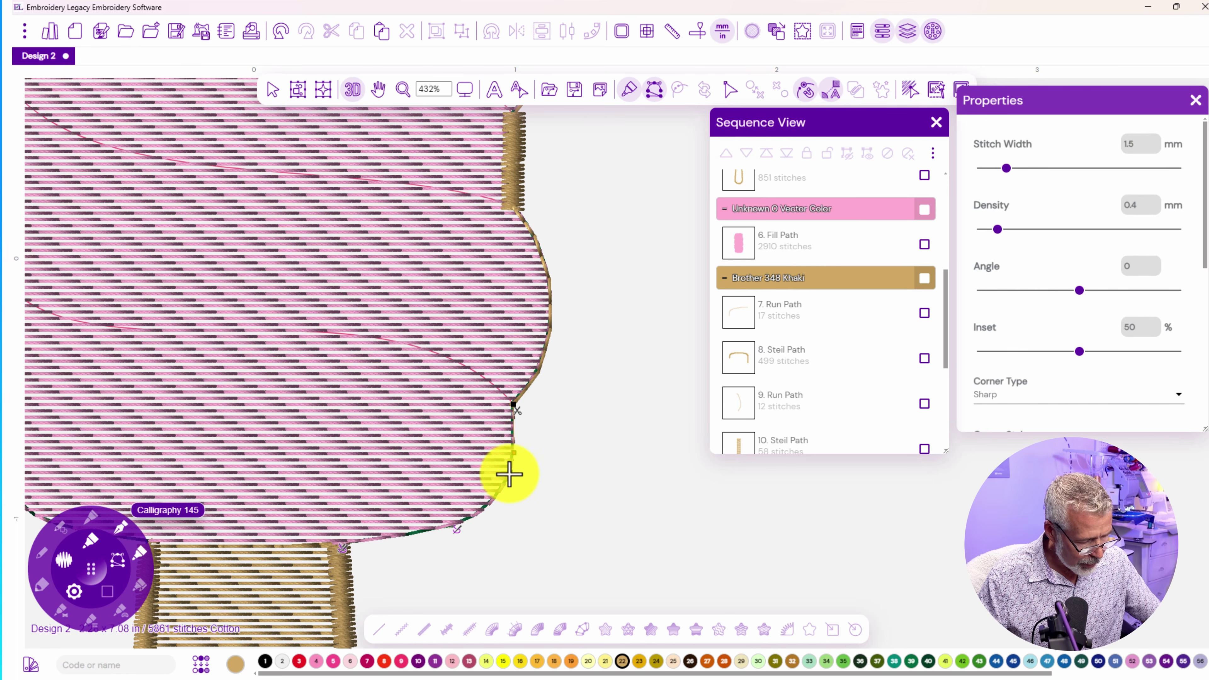
left_click(511, 469)
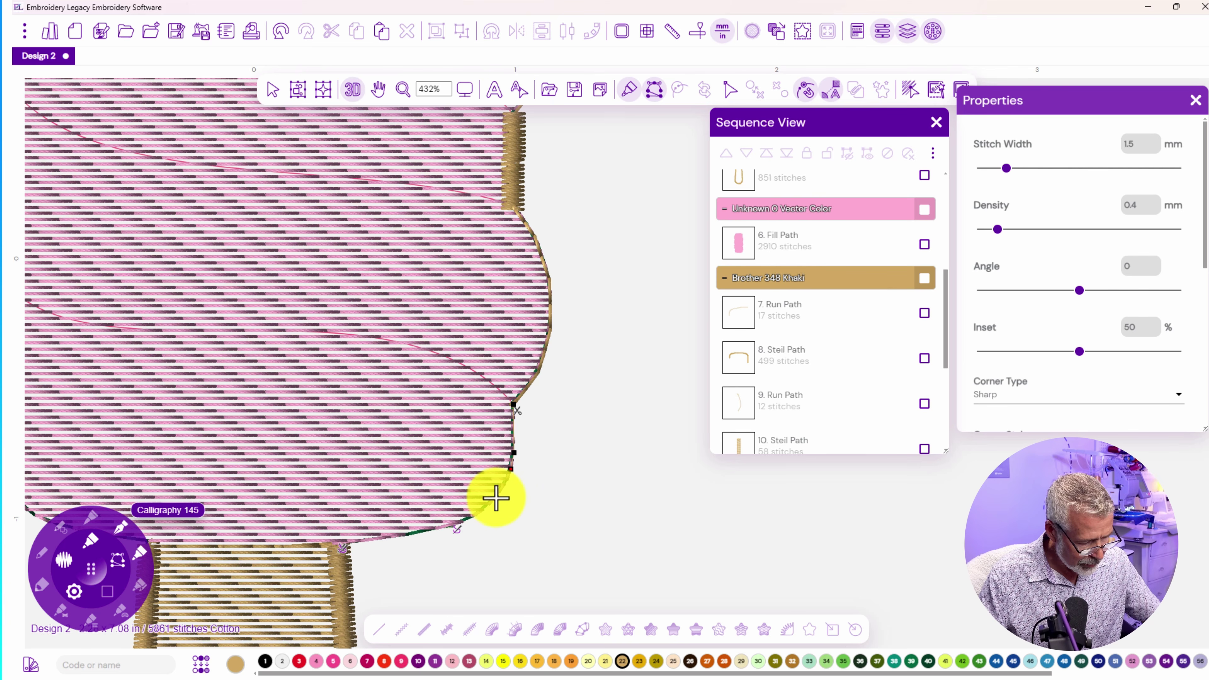
left_click(496, 498)
left_click(460, 524)
left_click(411, 536)
left_click(385, 539)
left_click(360, 541)
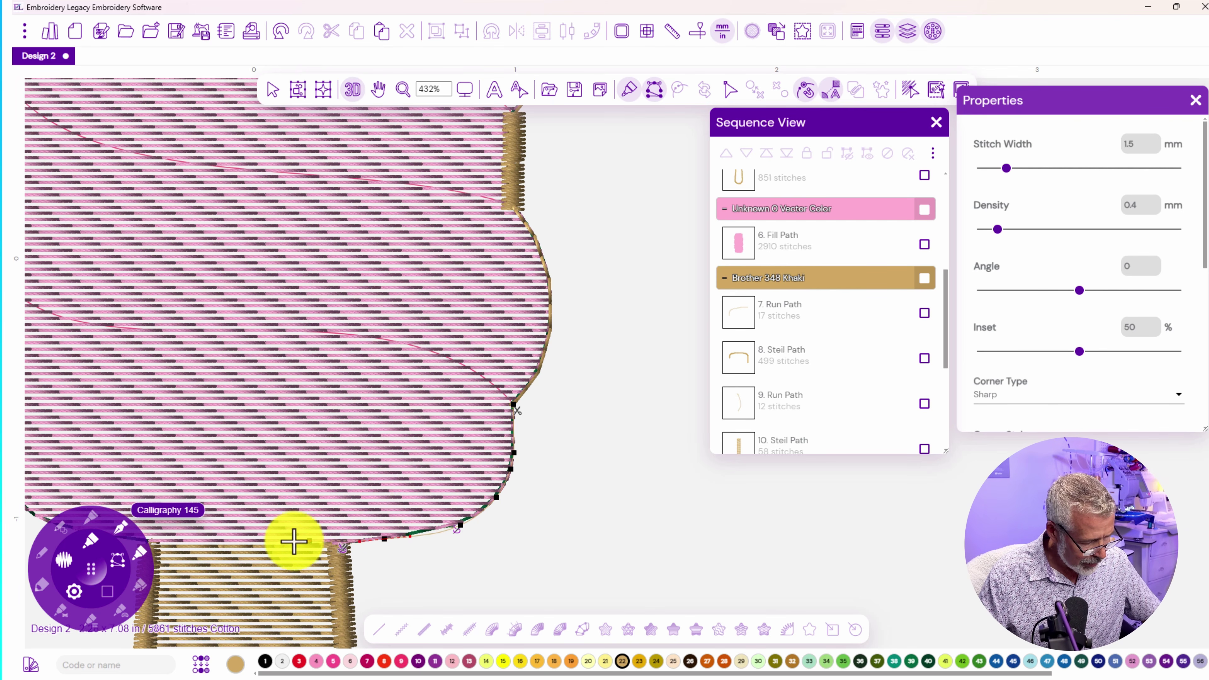
left_click_drag(237, 519, 506, 474)
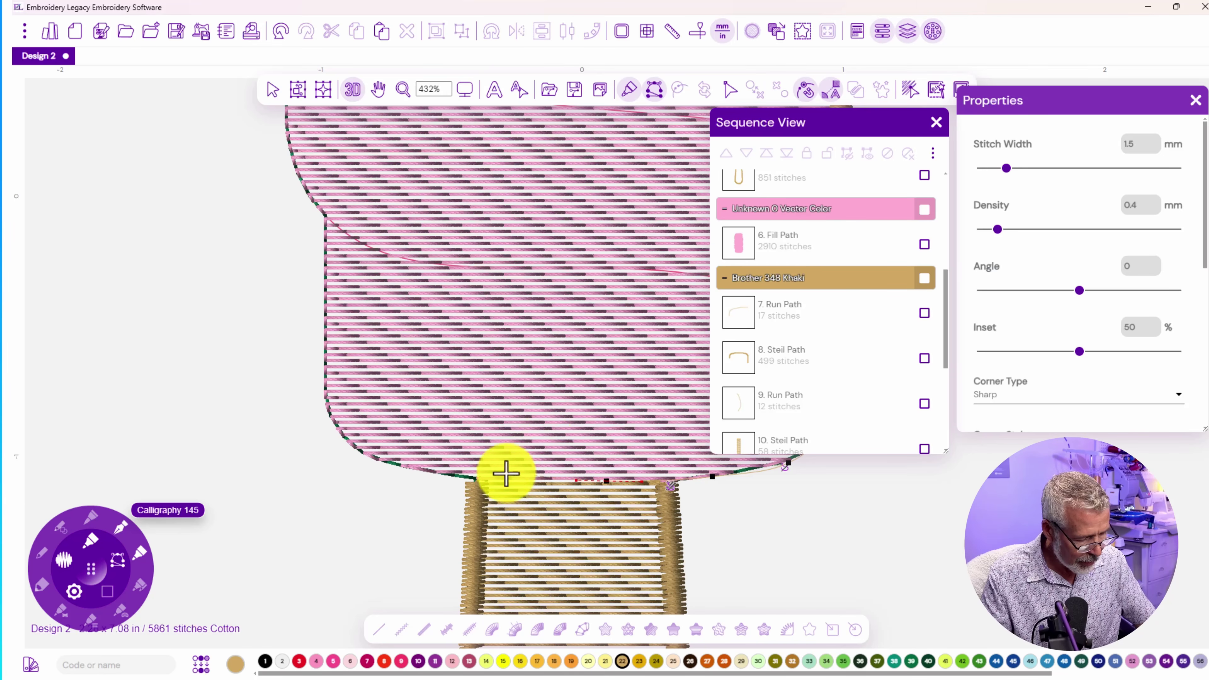
left_click(476, 483)
left_click(393, 464)
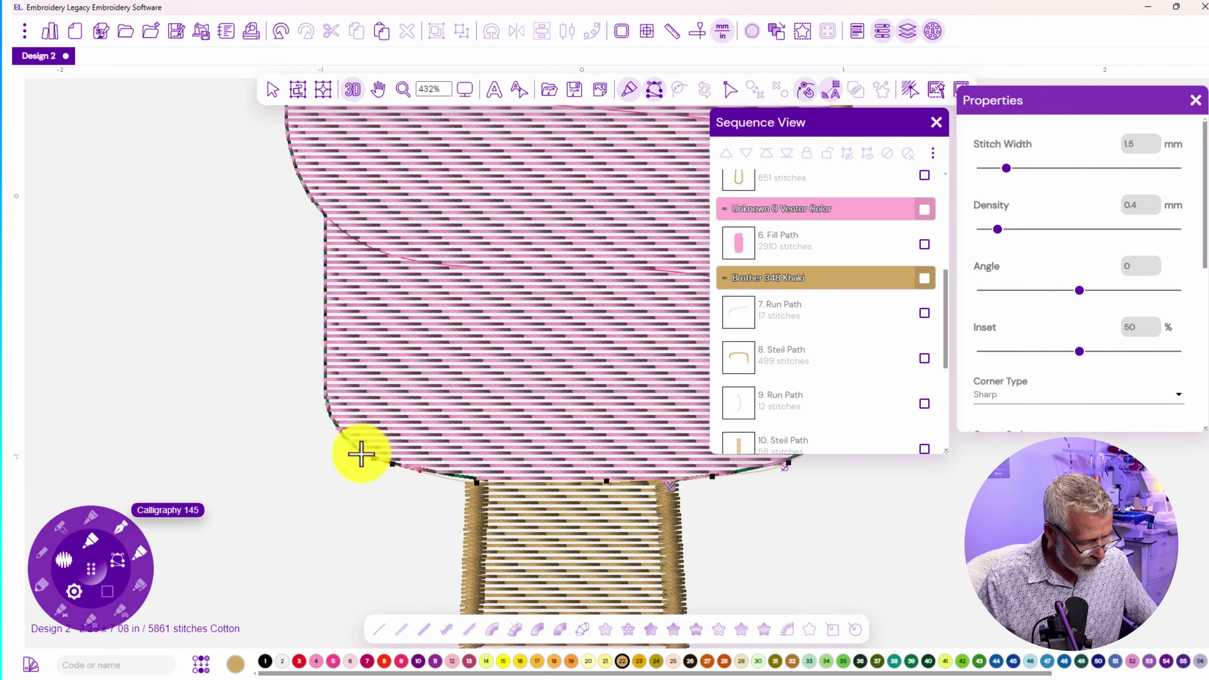
left_click(341, 434)
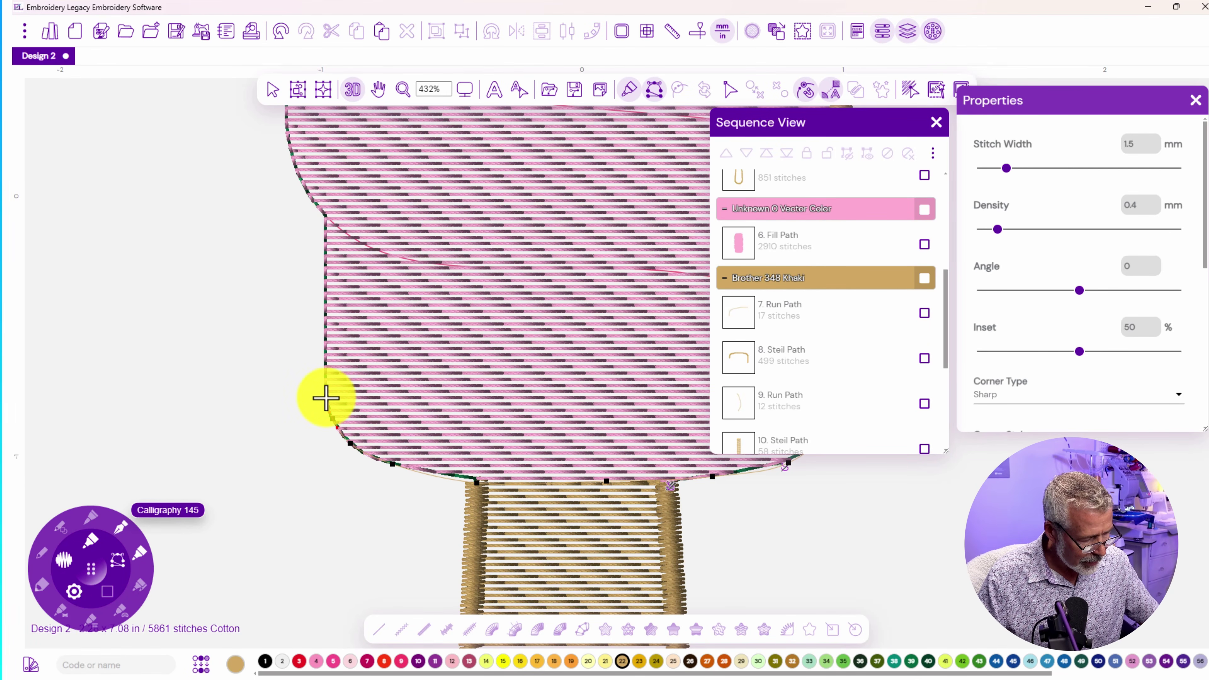
left_click(327, 400)
left_click(326, 379)
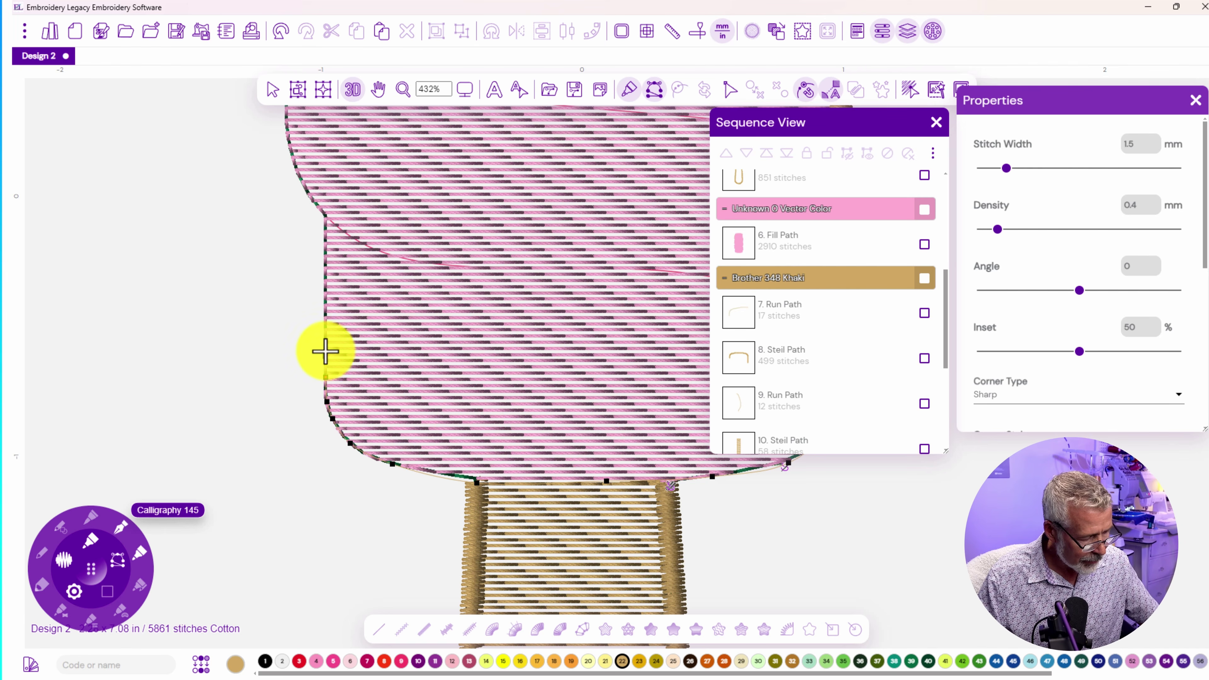
left_click(327, 216)
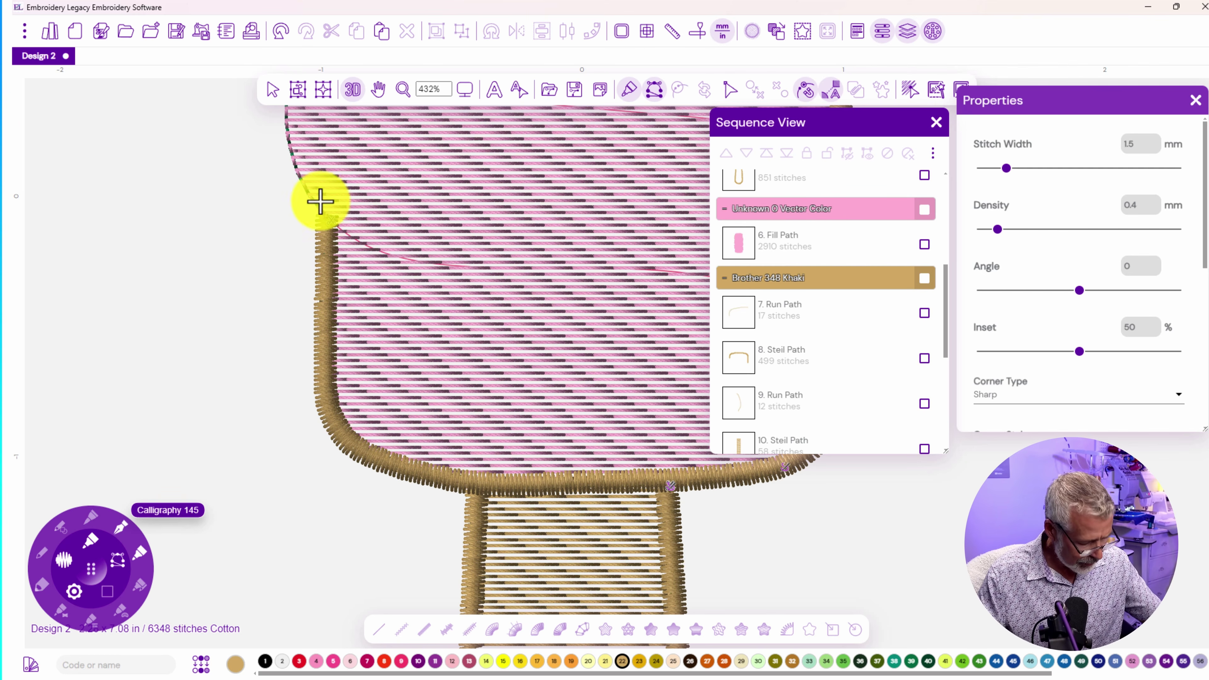
Draw a run line from the end of the bottom border up around the lowest left-edge bulge to the next swirl line
left_click_drag(402, 450, 362, 515)
key("r")
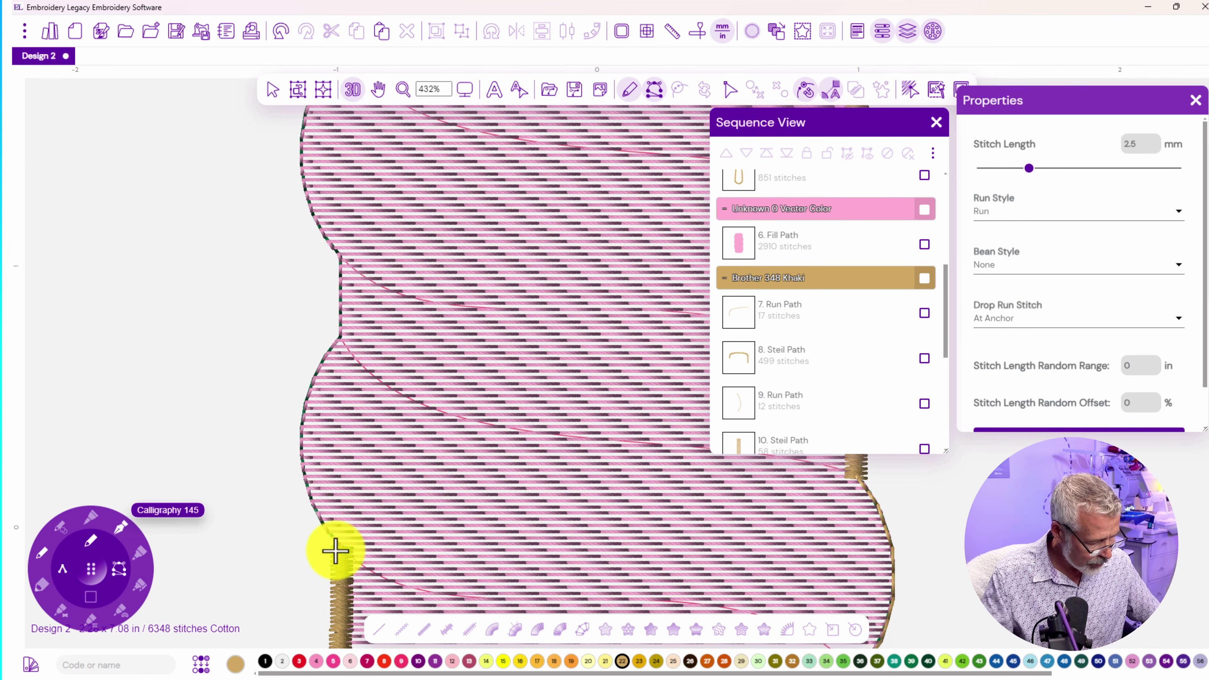
left_click(317, 517)
left_click(304, 477)
left_click(303, 421)
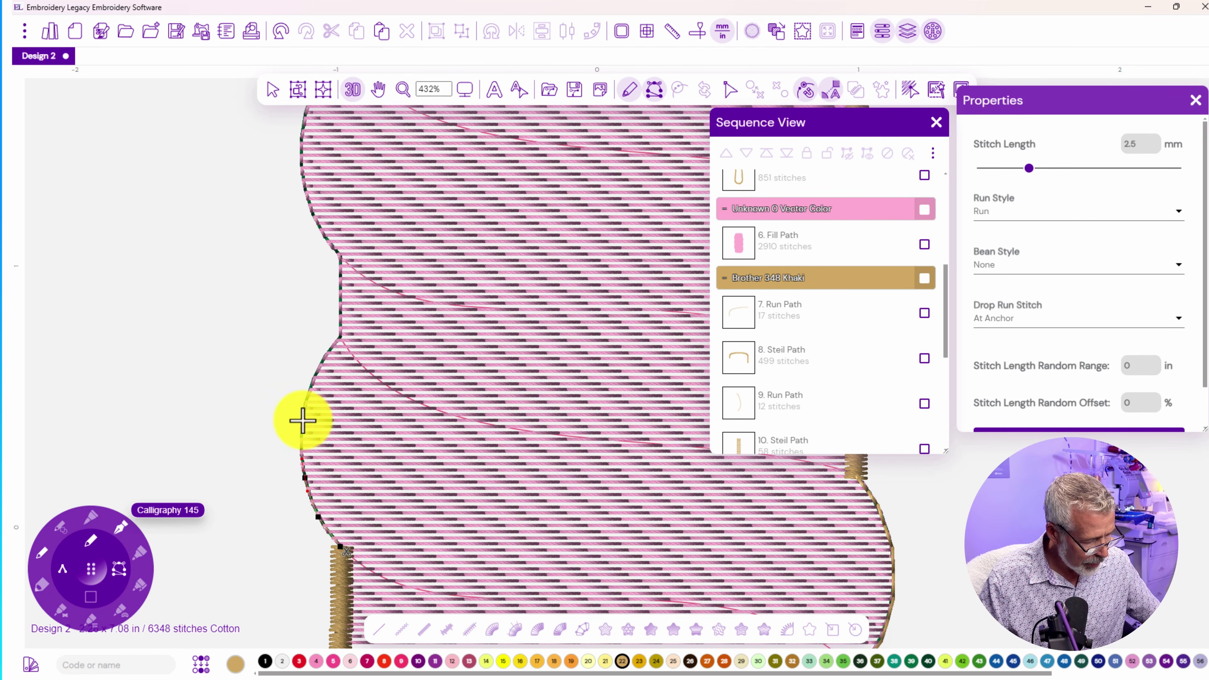
left_click(319, 371)
key("Return")
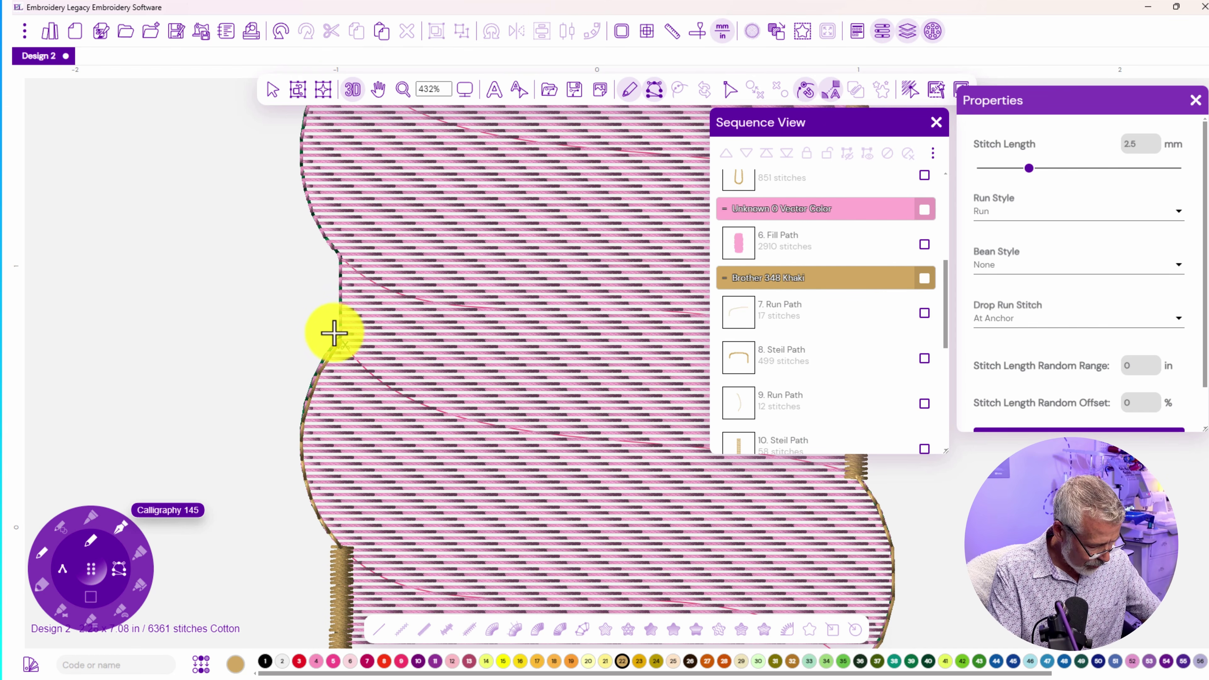
Draw a short Steil segment up the straight left edge just above the lowest left bulge, between the two swirl lines
key("s")
left_click(341, 338)
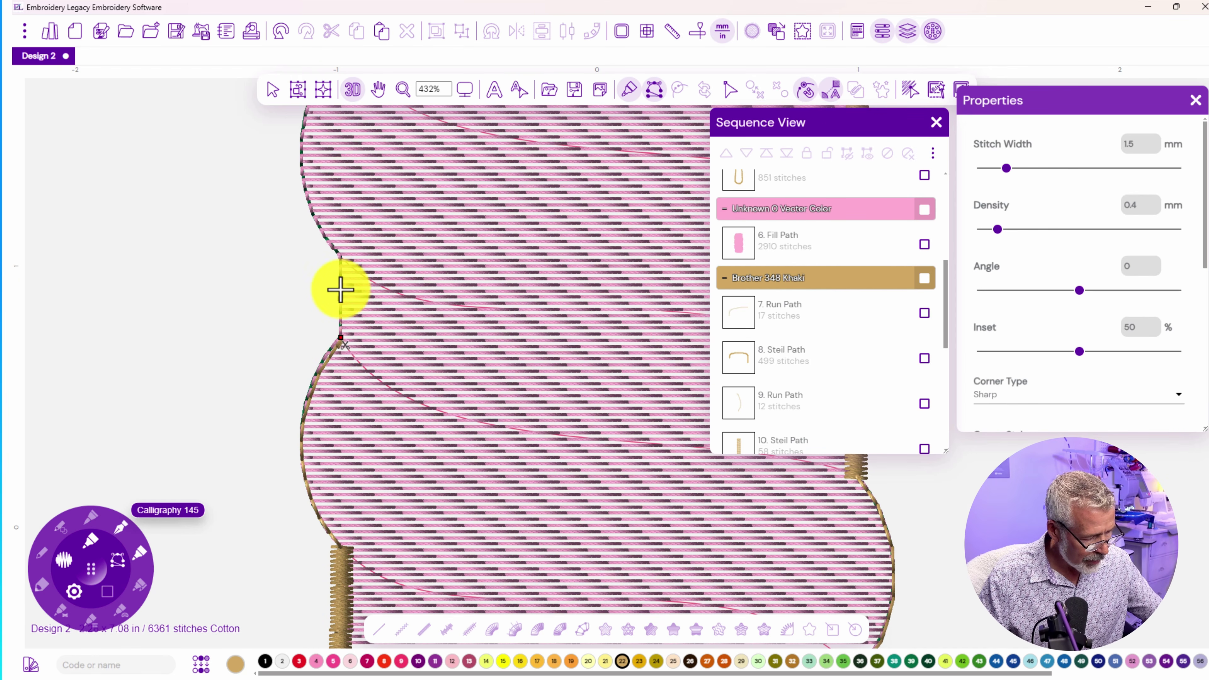
key("Return")
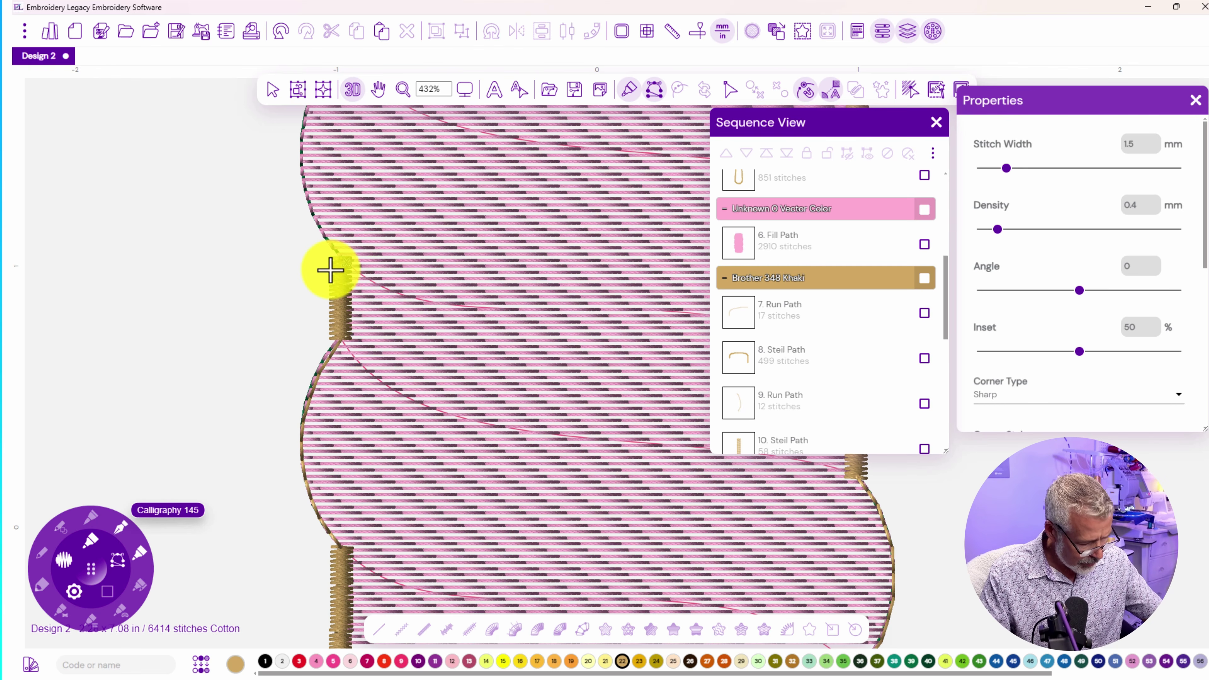
Draw a run line from the end of that Steil segment up around the middle left-edge bulge to the next swirl line
key("r")
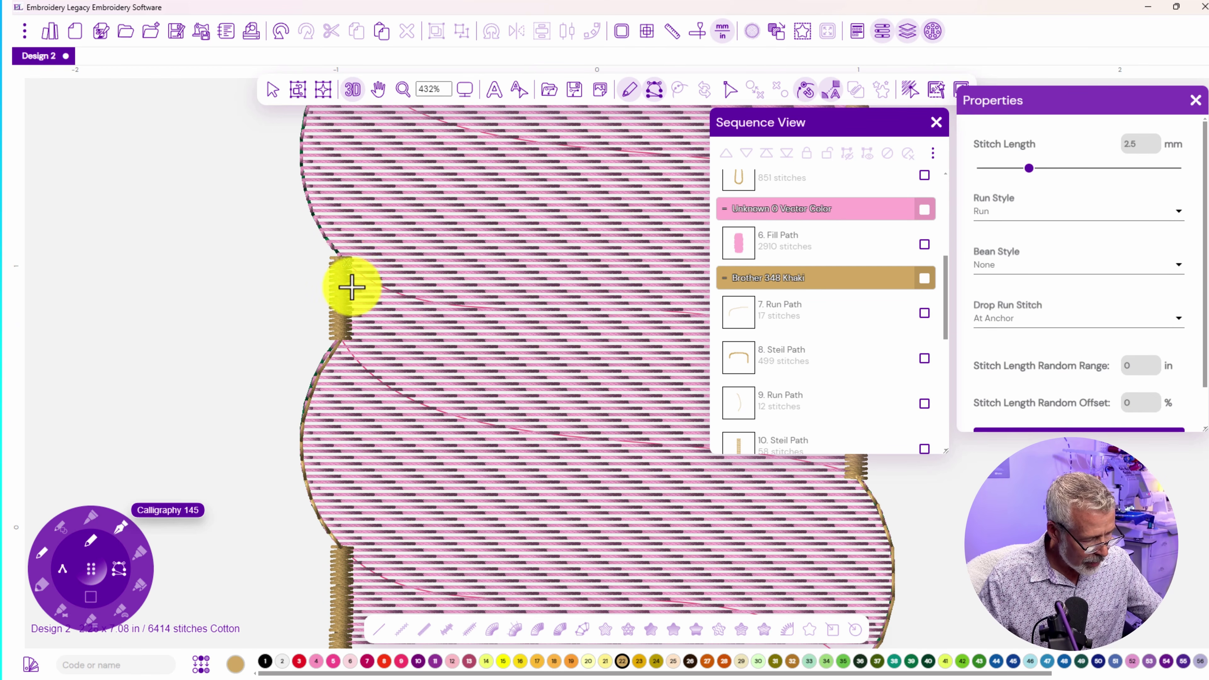
mouse_move(346, 243)
left_mouse_down()
mouse_move(378, 297)
mouse_move(419, 549)
left_mouse_up()
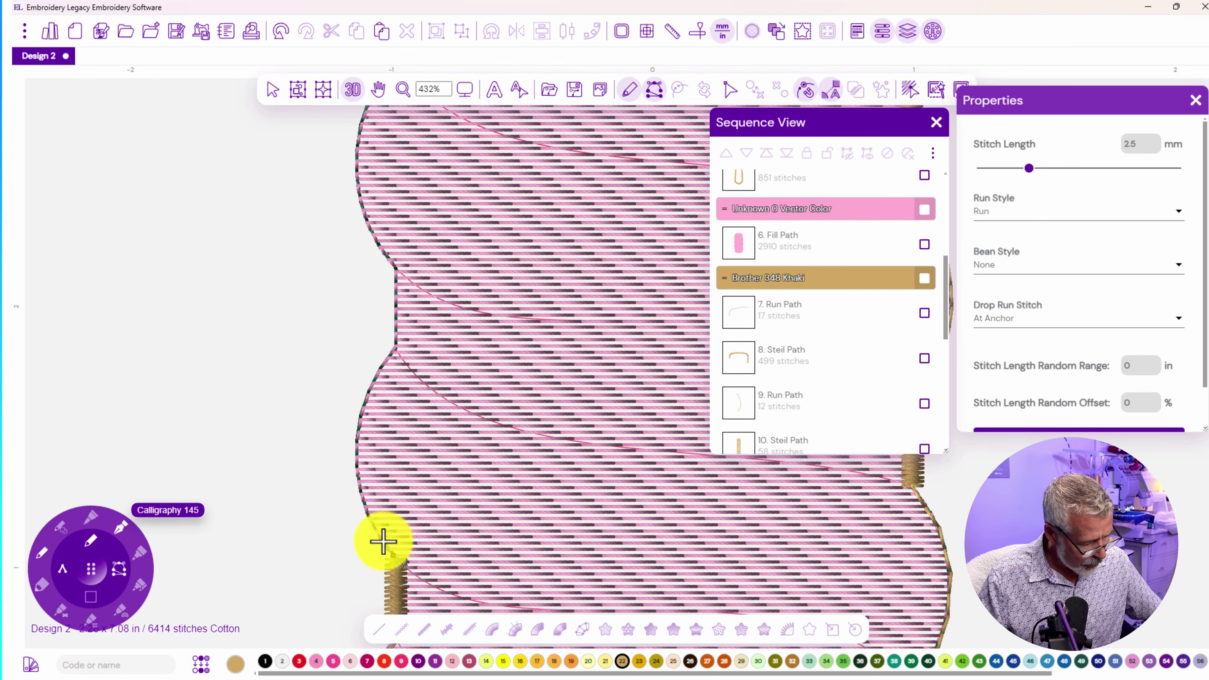
left_click(375, 527)
left_click(359, 475)
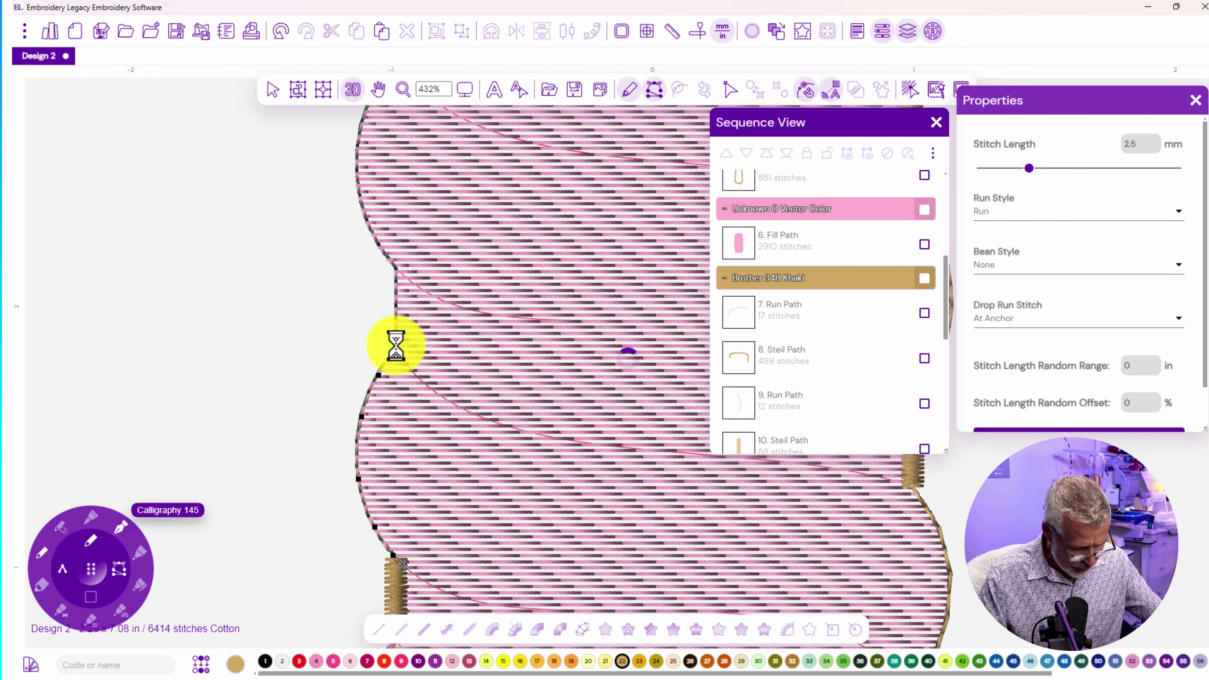
Draw a short Steil segment up the straight left edge between the middle and upper left bulges
key("s")
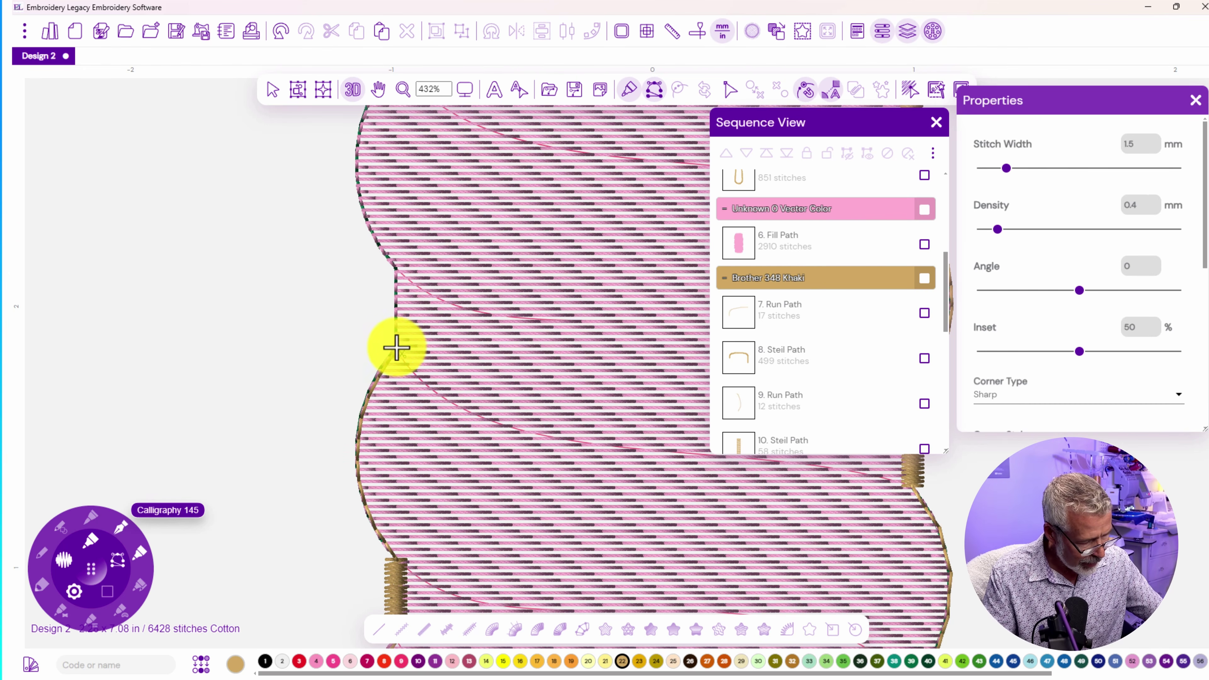
left_click(396, 349)
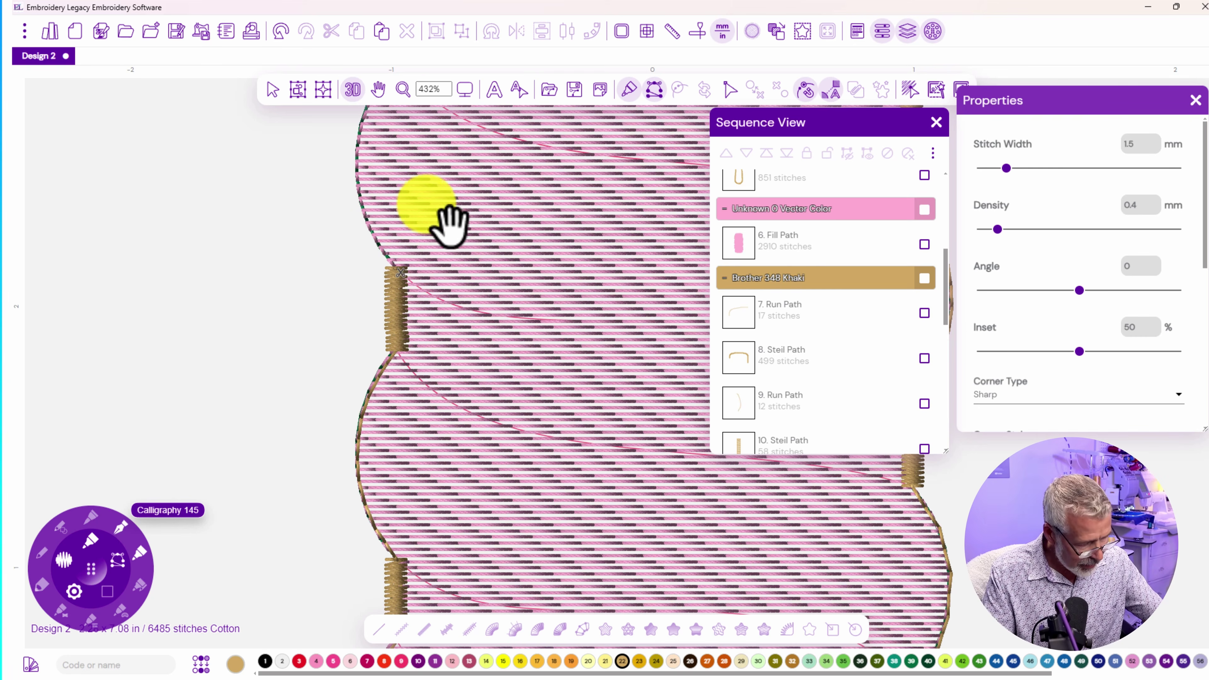
left_click_drag(457, 279, 459, 397)
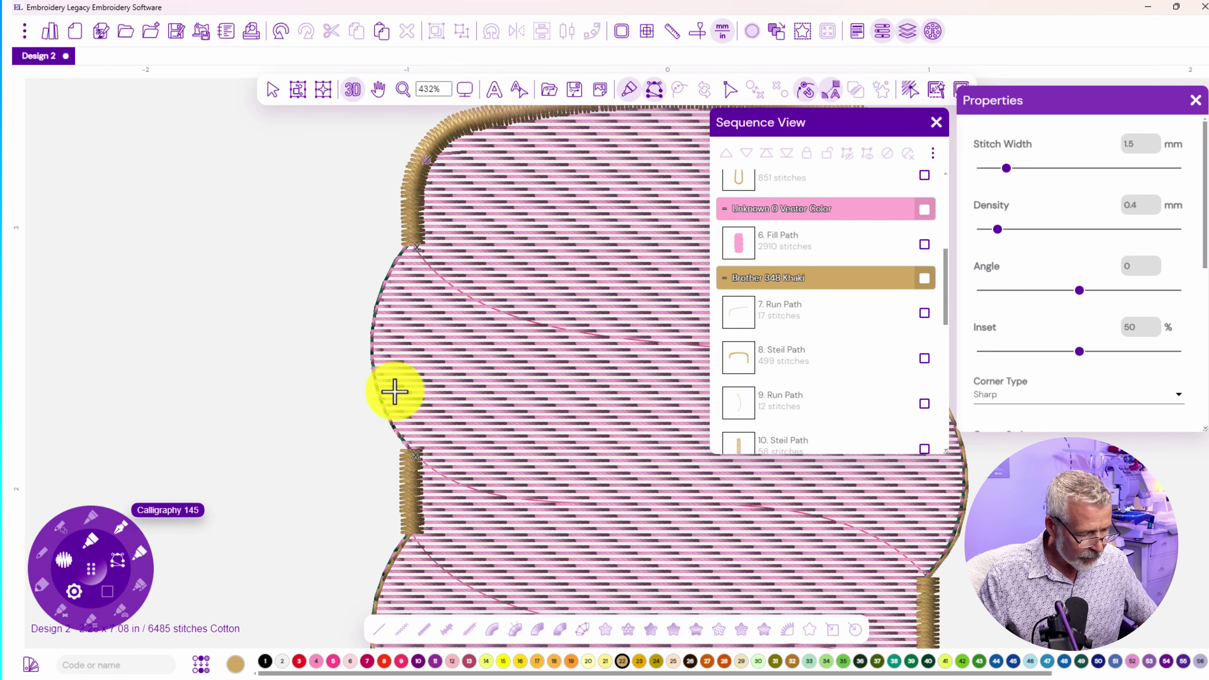
Recolor the khaki border paths and the pink body fill to Brother 124 Flesh Pink
scroll(381, 401, "down", 4)
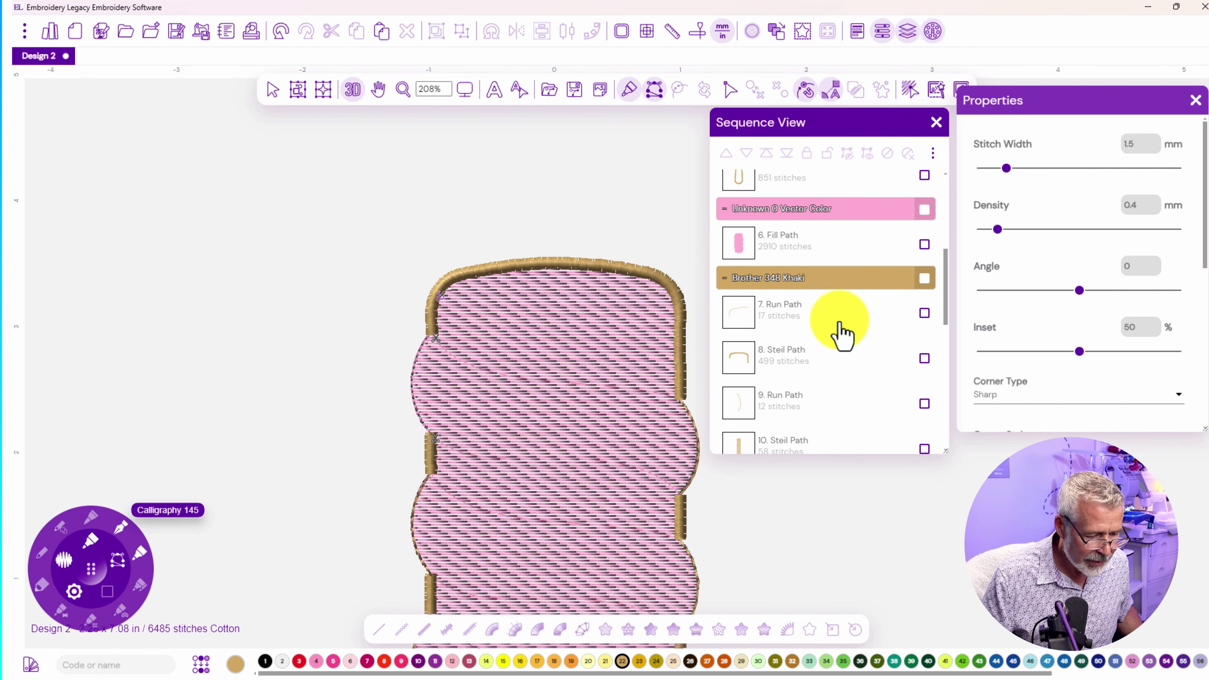
scroll(843, 334, "down", 2)
scroll(846, 303, "up", 2)
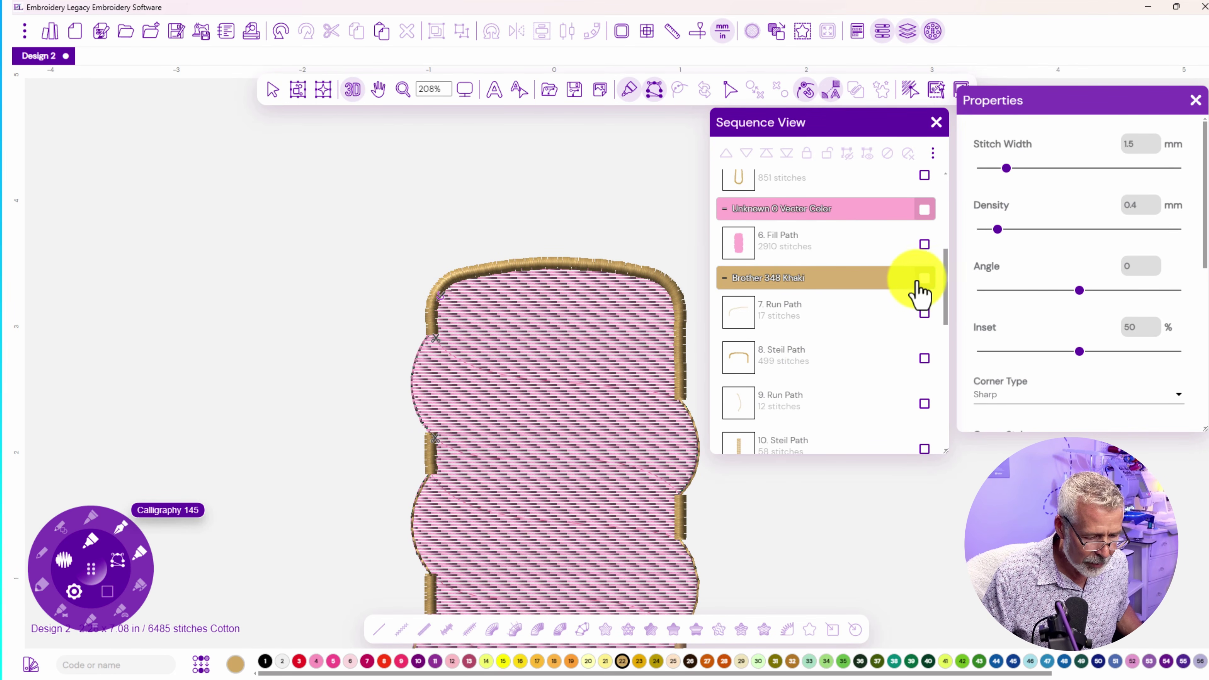
left_click(923, 278)
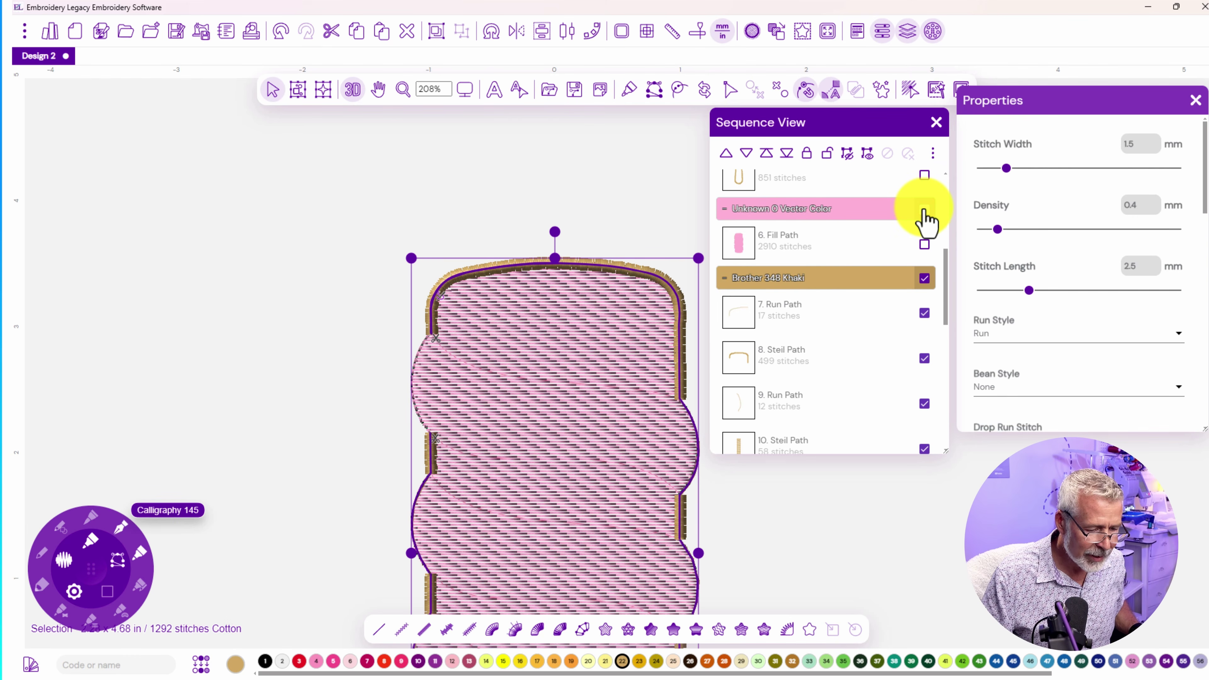
left_click(925, 210)
scroll(913, 292, "down", 3)
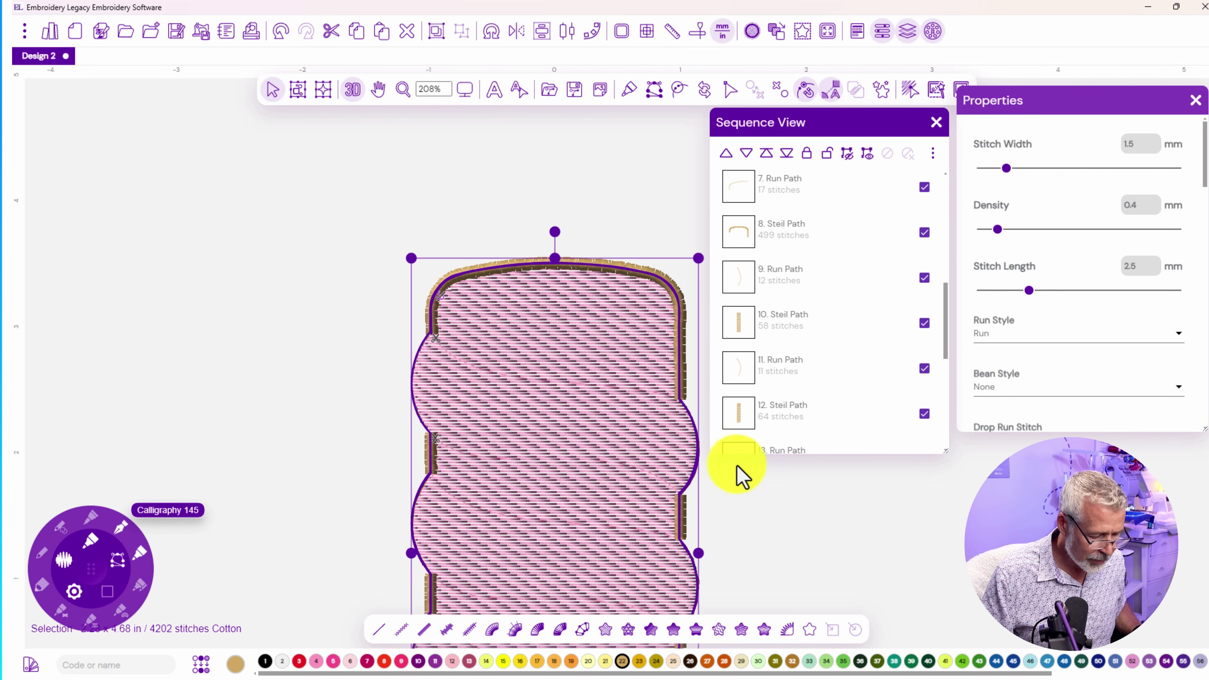
left_click(350, 663)
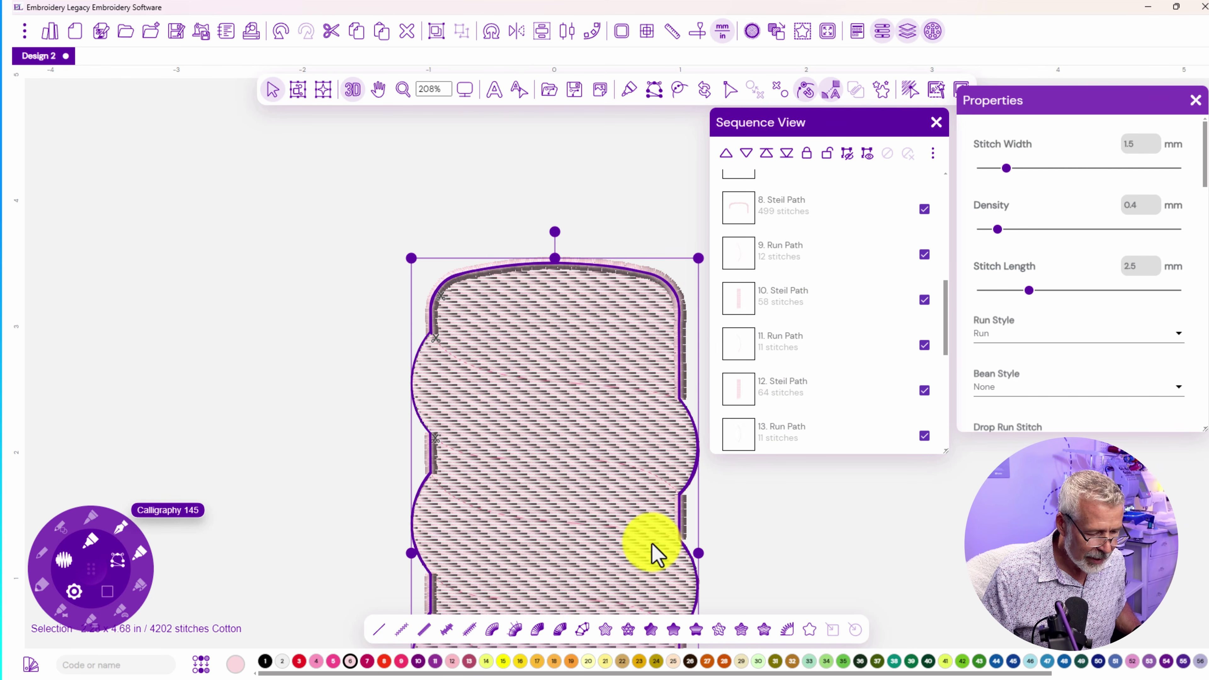
Edit the body fill's nodes and move its stop point to the top edge, at the start of the first run line
scroll(792, 443, "down", 1)
scroll(805, 334, "up", 5)
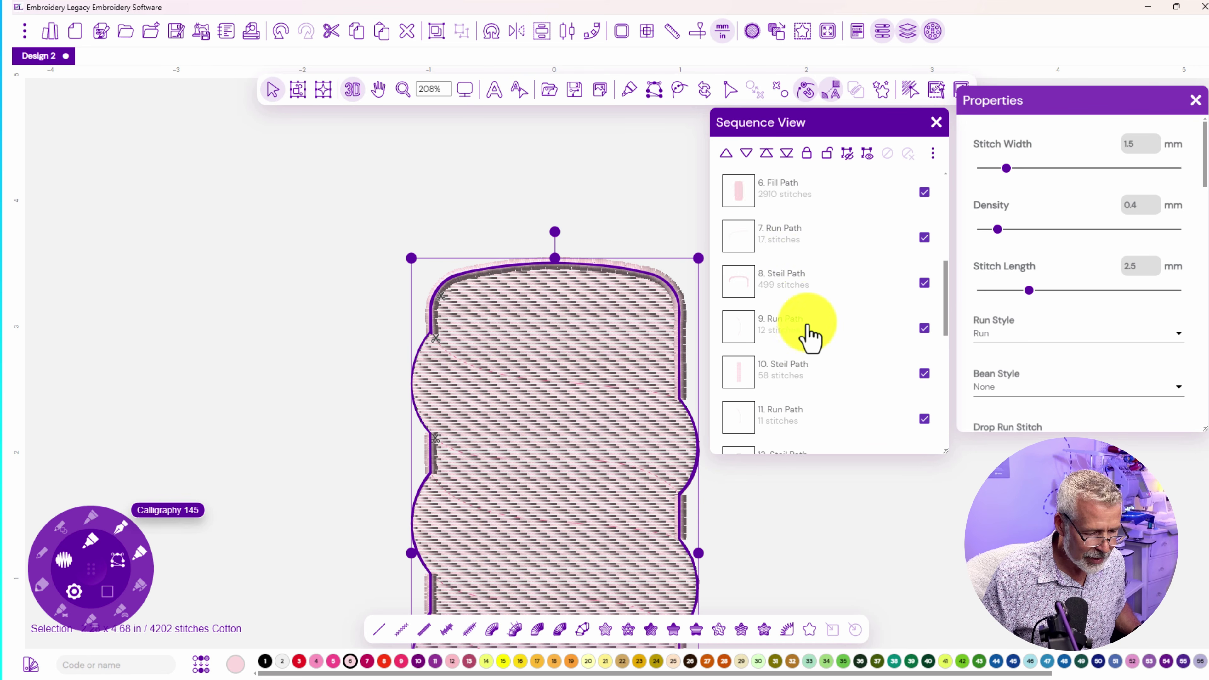
left_click(791, 381)
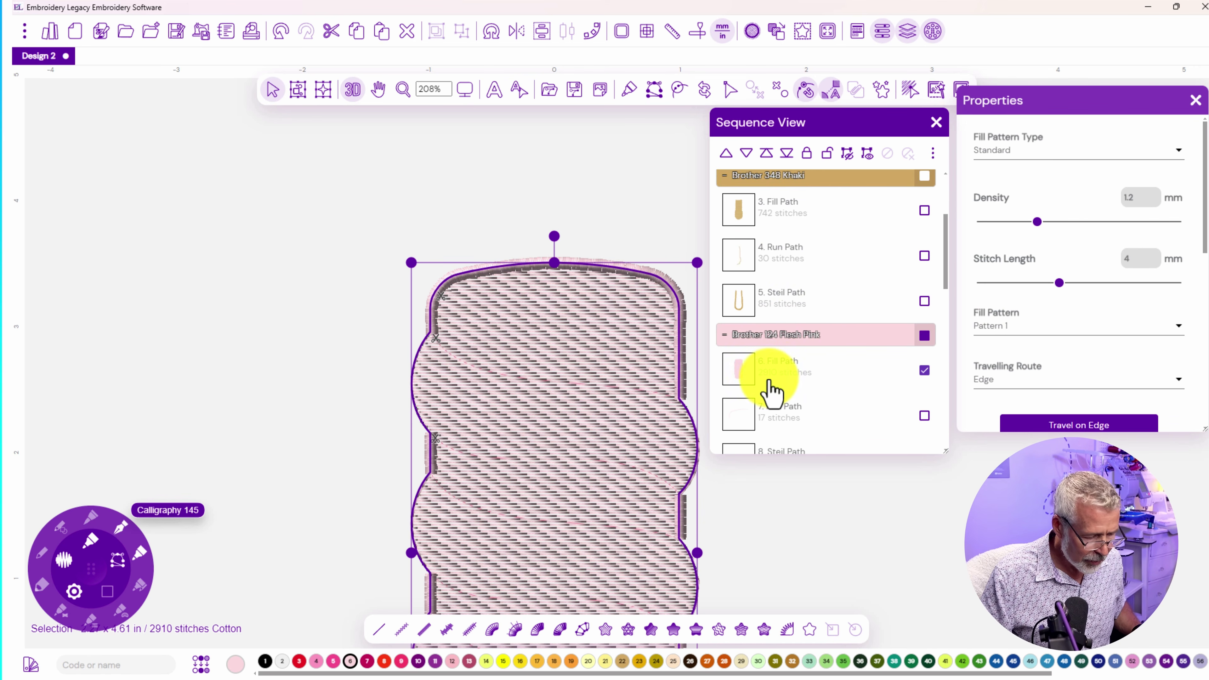
key("F10")
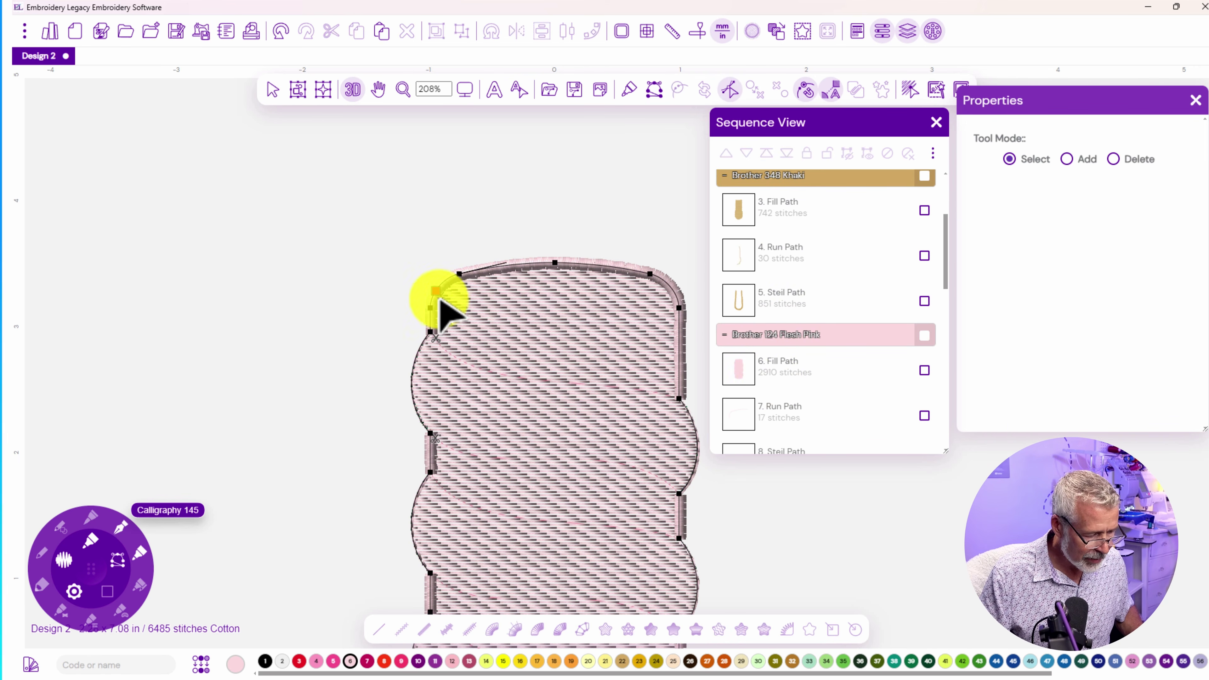
mouse_move(435, 291)
left_mouse_down()
mouse_move(472, 300)
mouse_move(450, 305)
left_mouse_up()
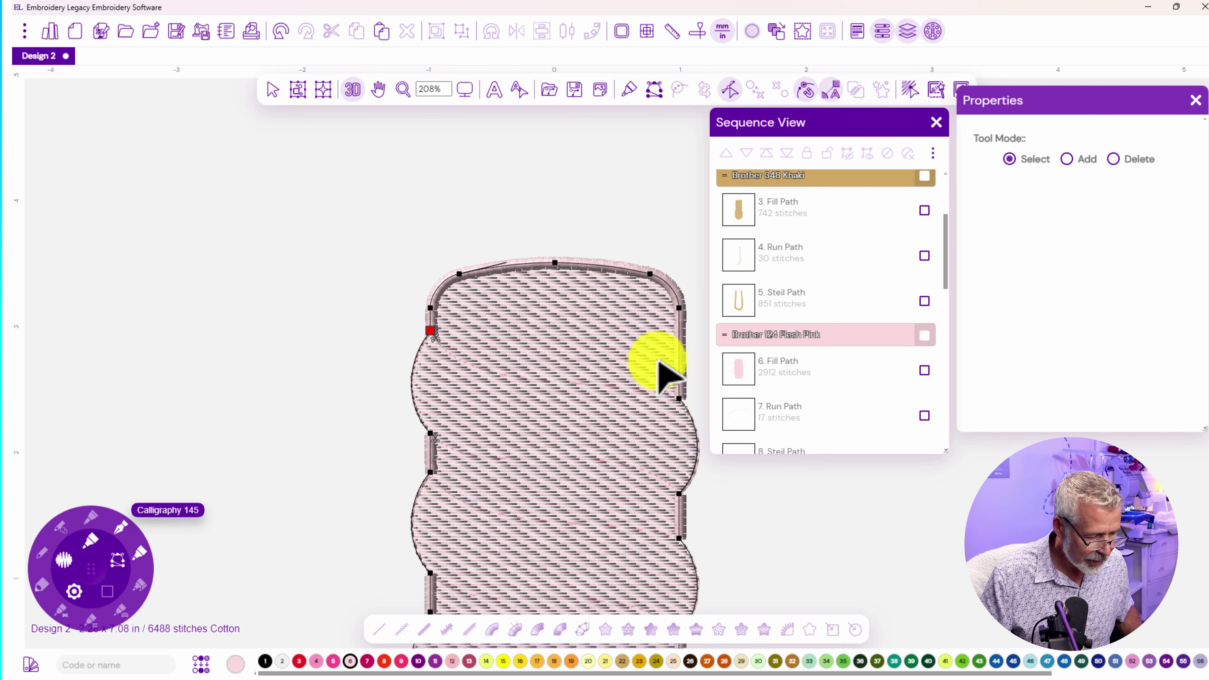
scroll(674, 461, "down", 1)
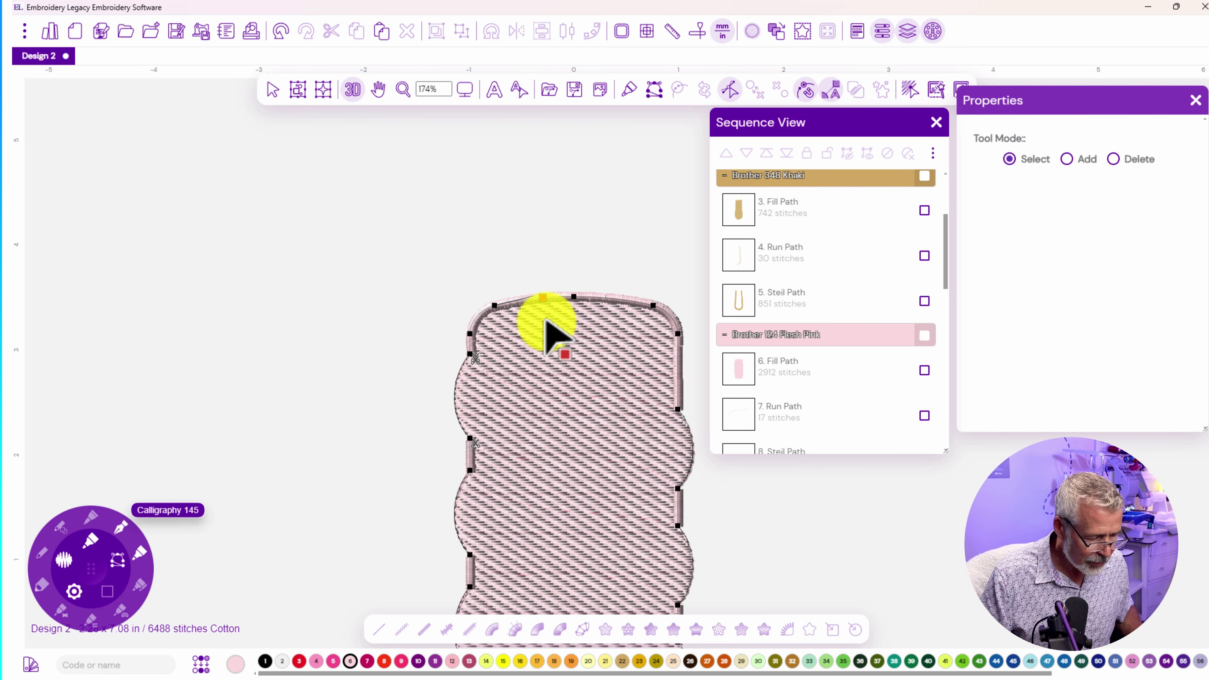
Align the start of the top Steil border with the end of the first run line on the upper left edge
left_click(738, 428)
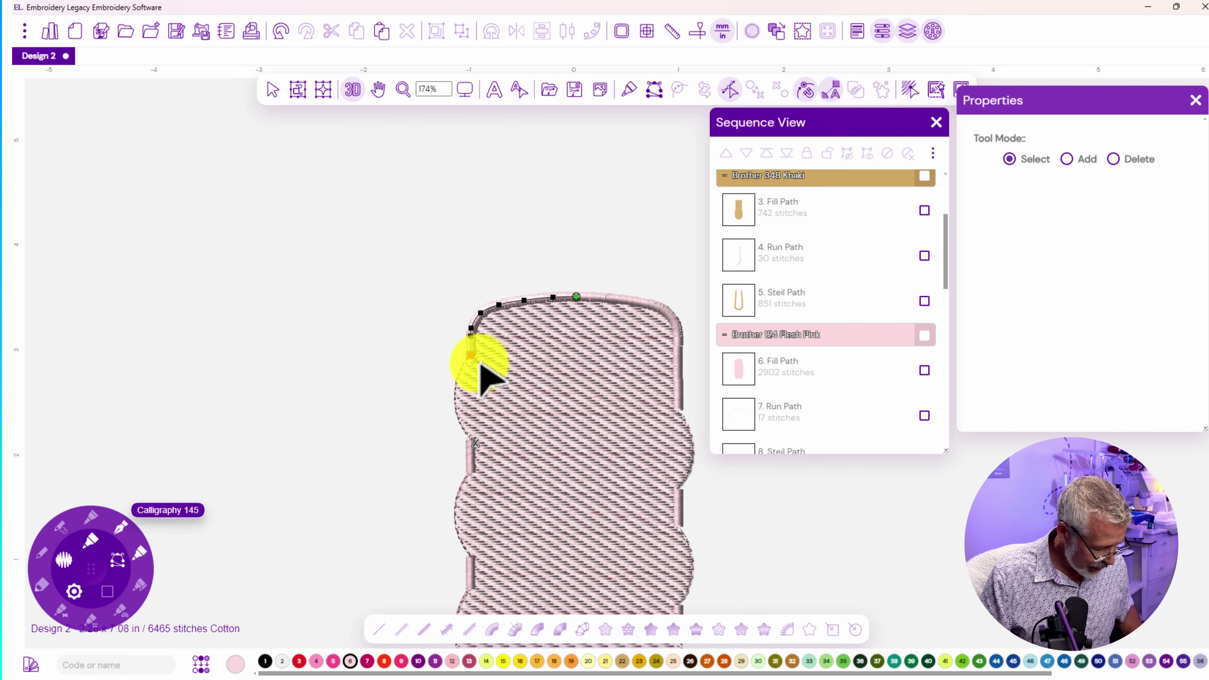
left_click_drag(954, 274, 952, 314)
left_click(815, 353)
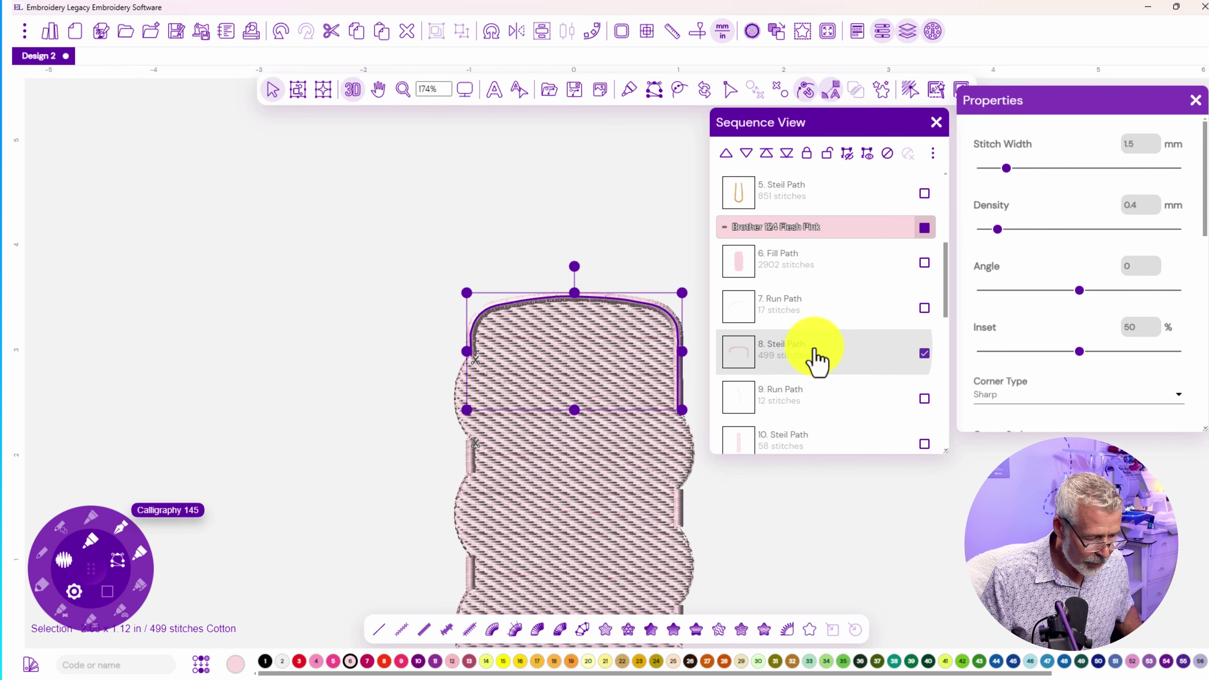
double_click(661, 369)
left_click(486, 371)
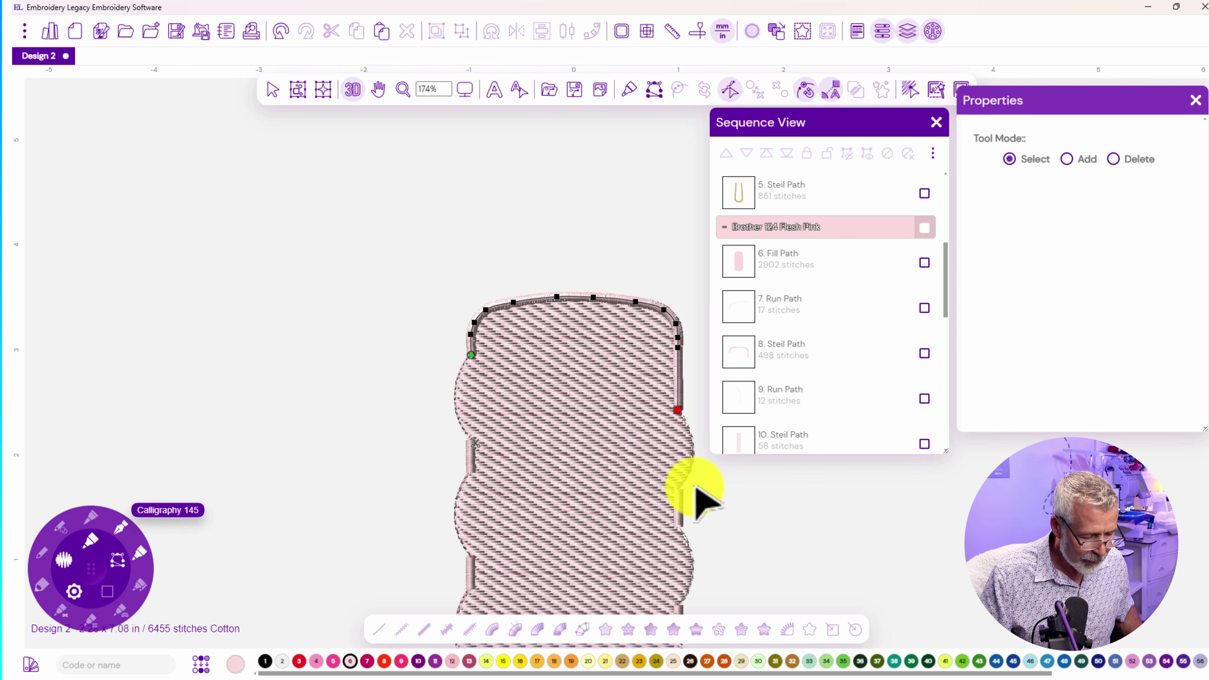
left_click_drag(640, 499, 642, 338)
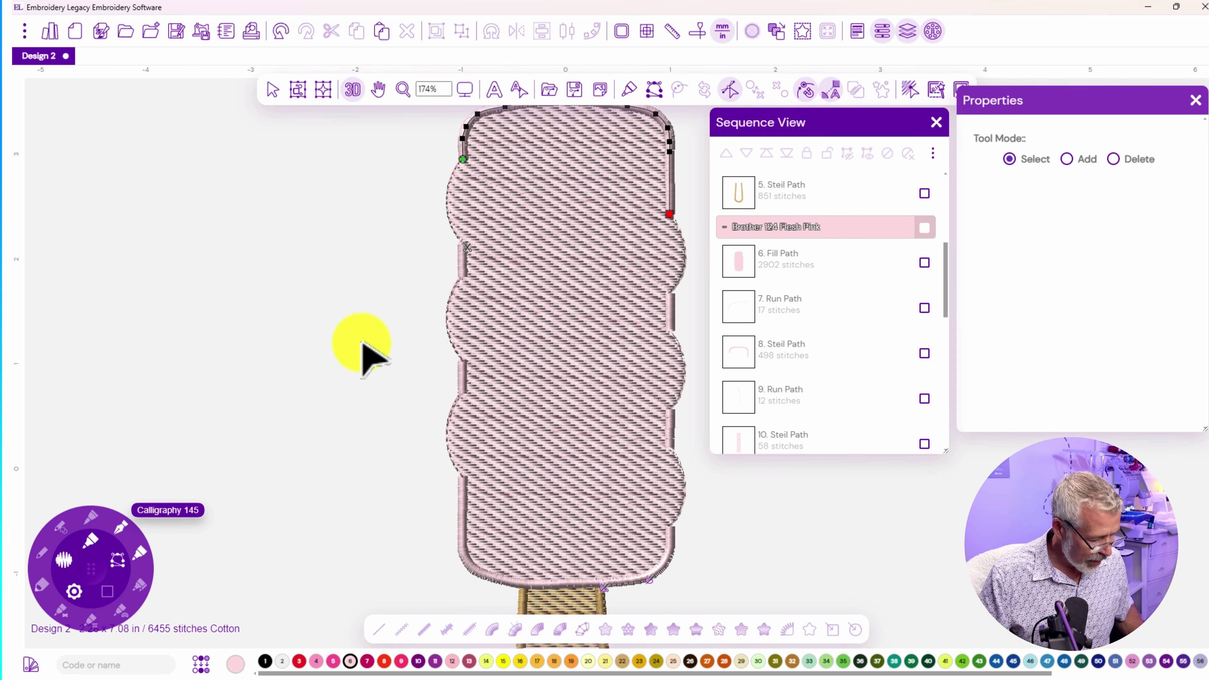
left_click(279, 102)
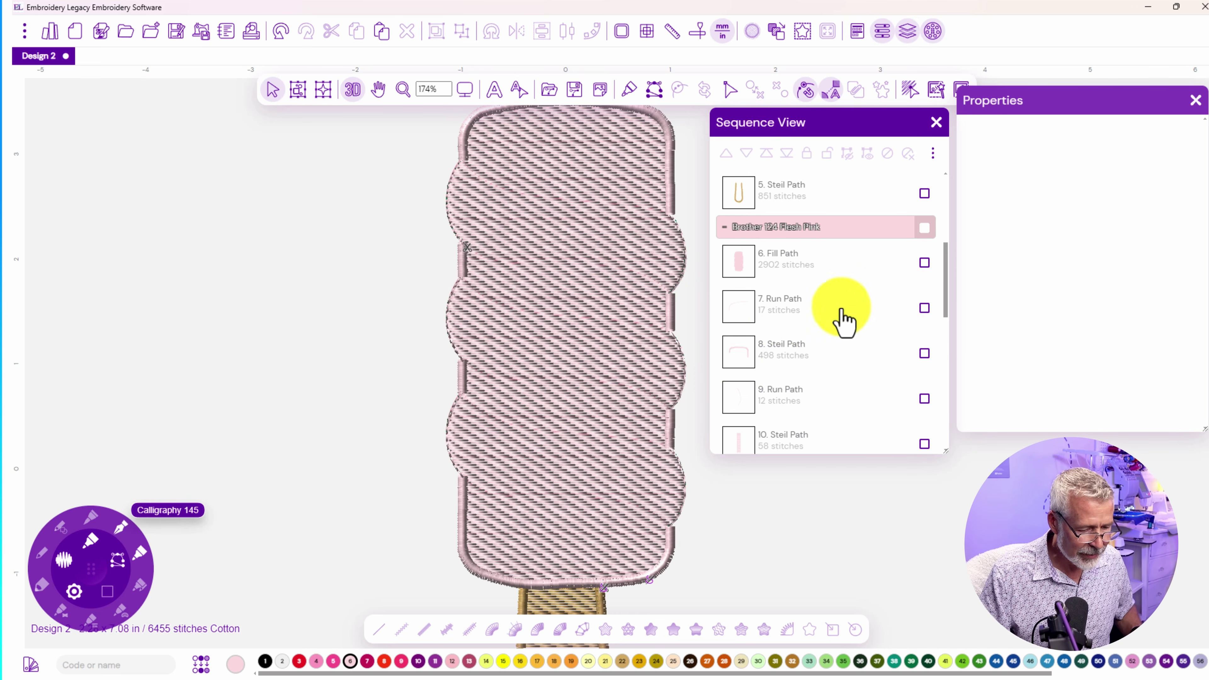
Break up the combined swirl artwork path into separate swirl outlines
left_click_drag(951, 296, 958, 426)
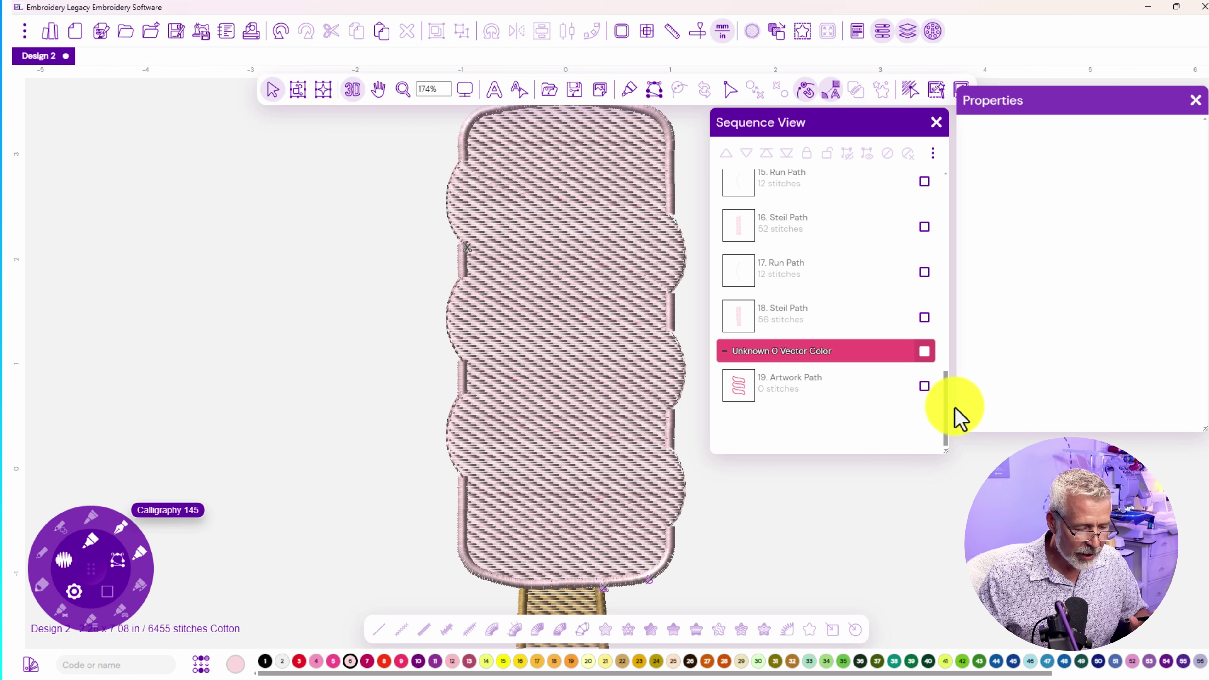
left_click(738, 398)
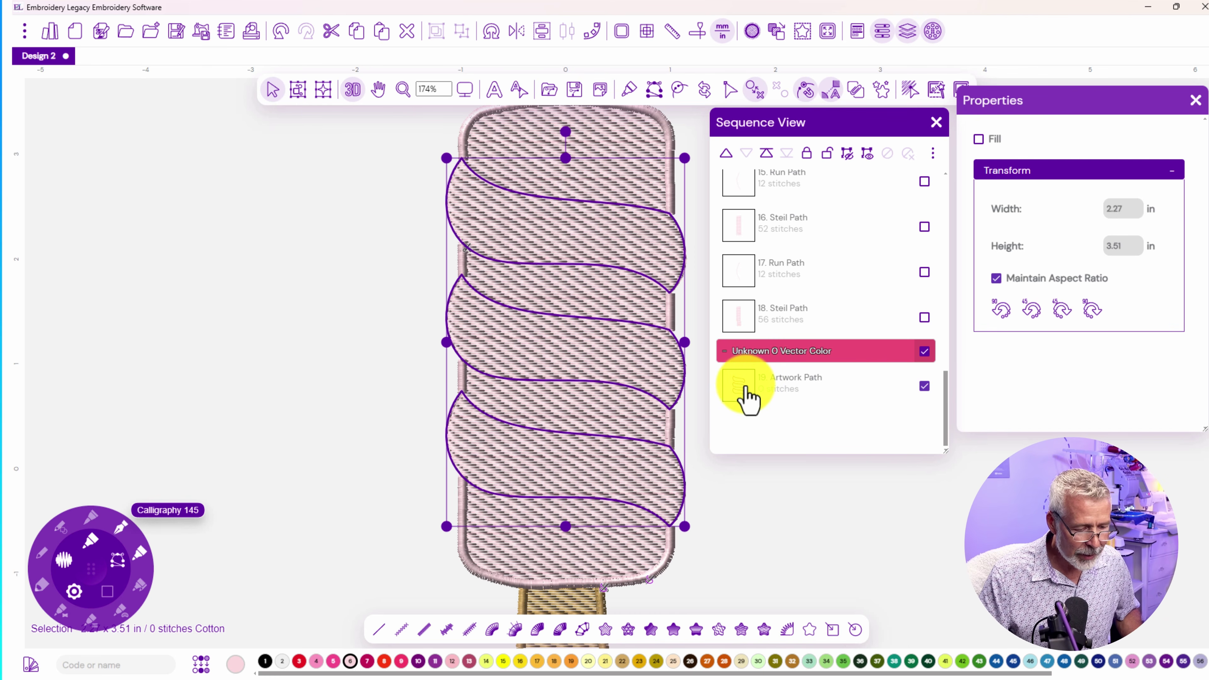
right_click(638, 360)
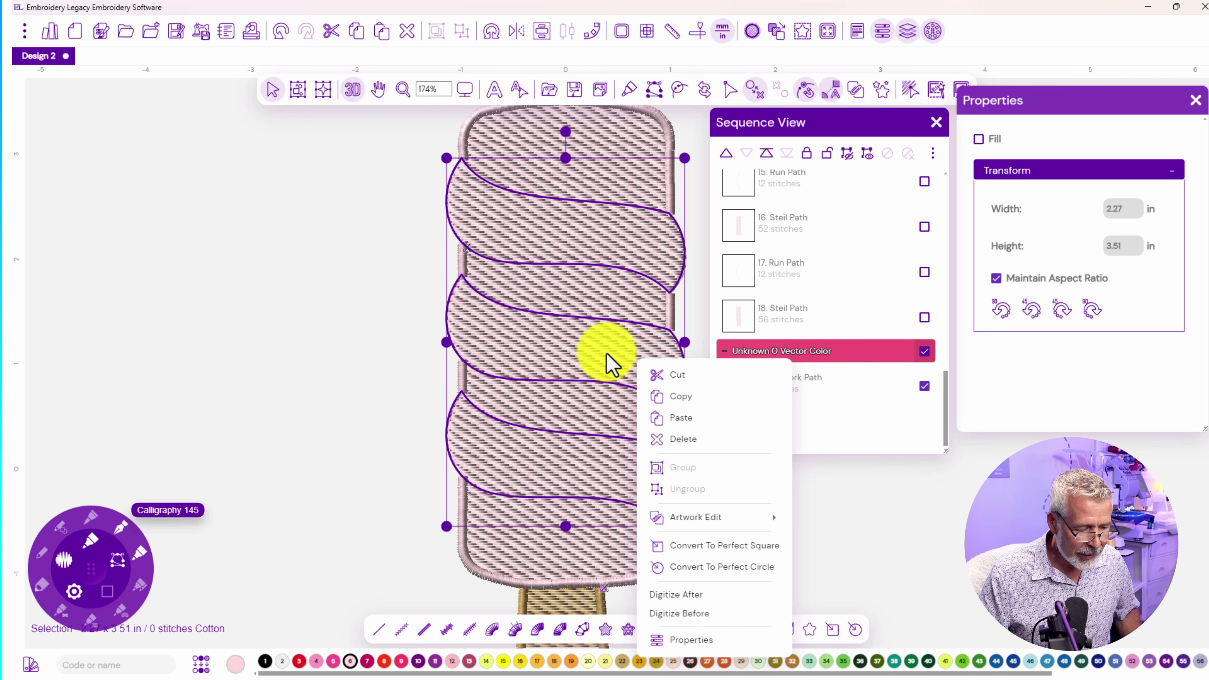
mouse_move(691, 524)
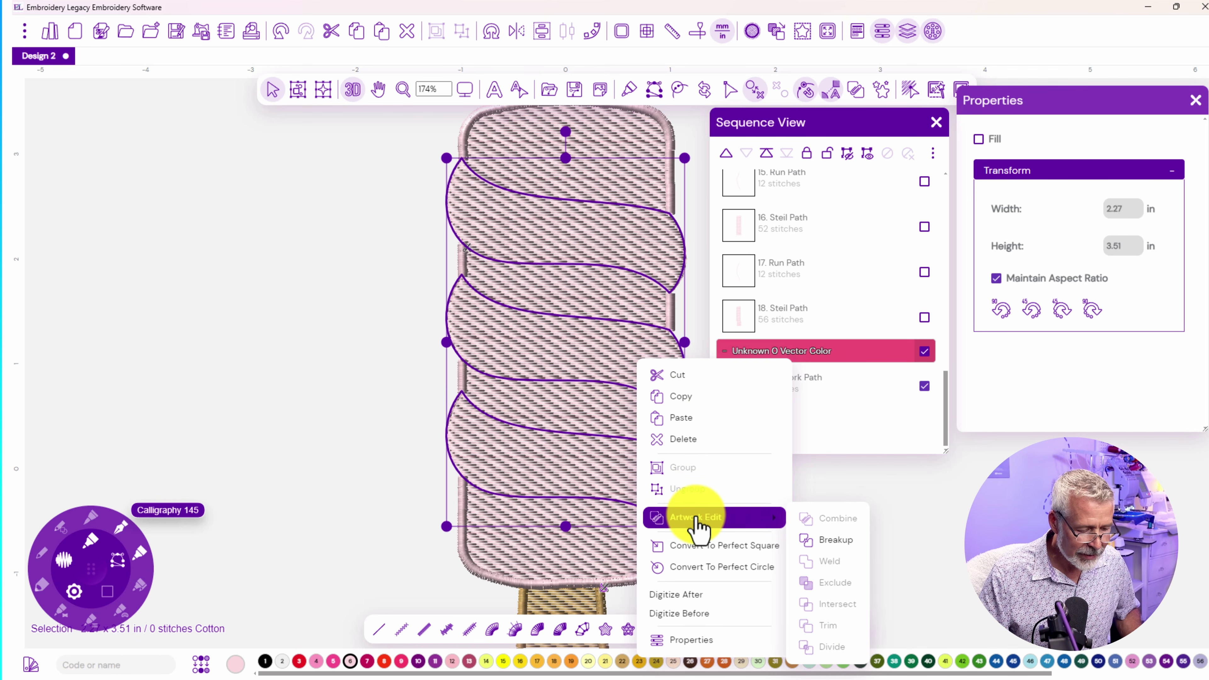
left_click(813, 541)
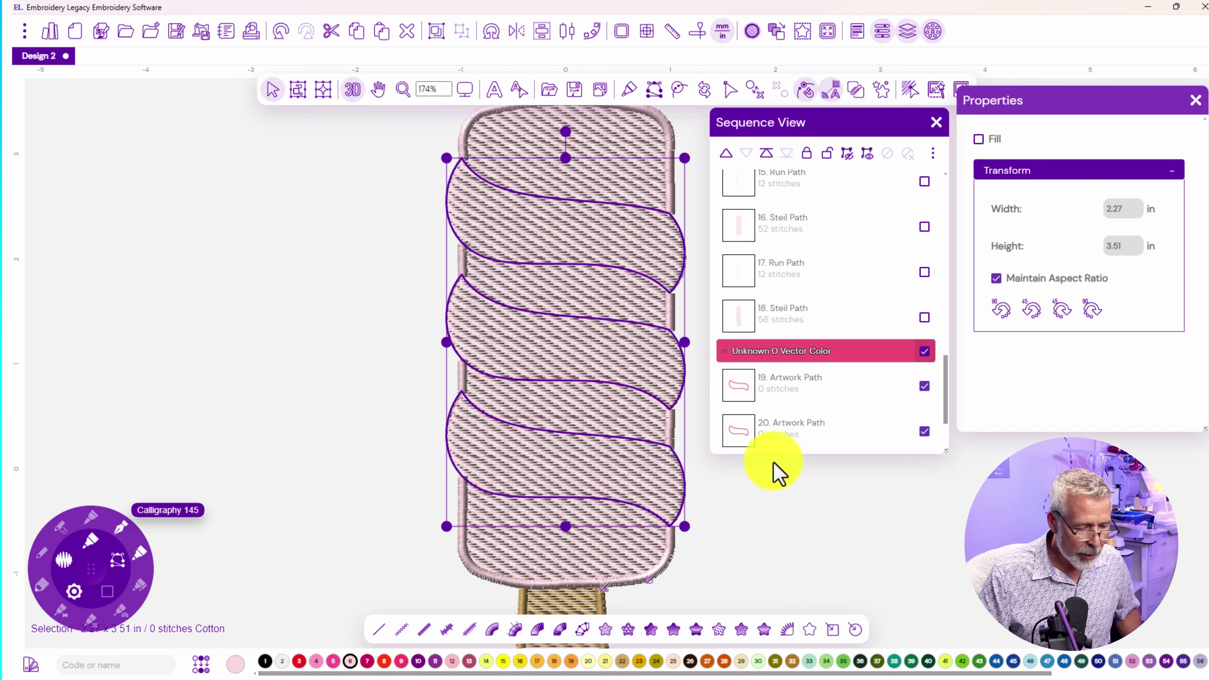
scroll(775, 397, "down", 1)
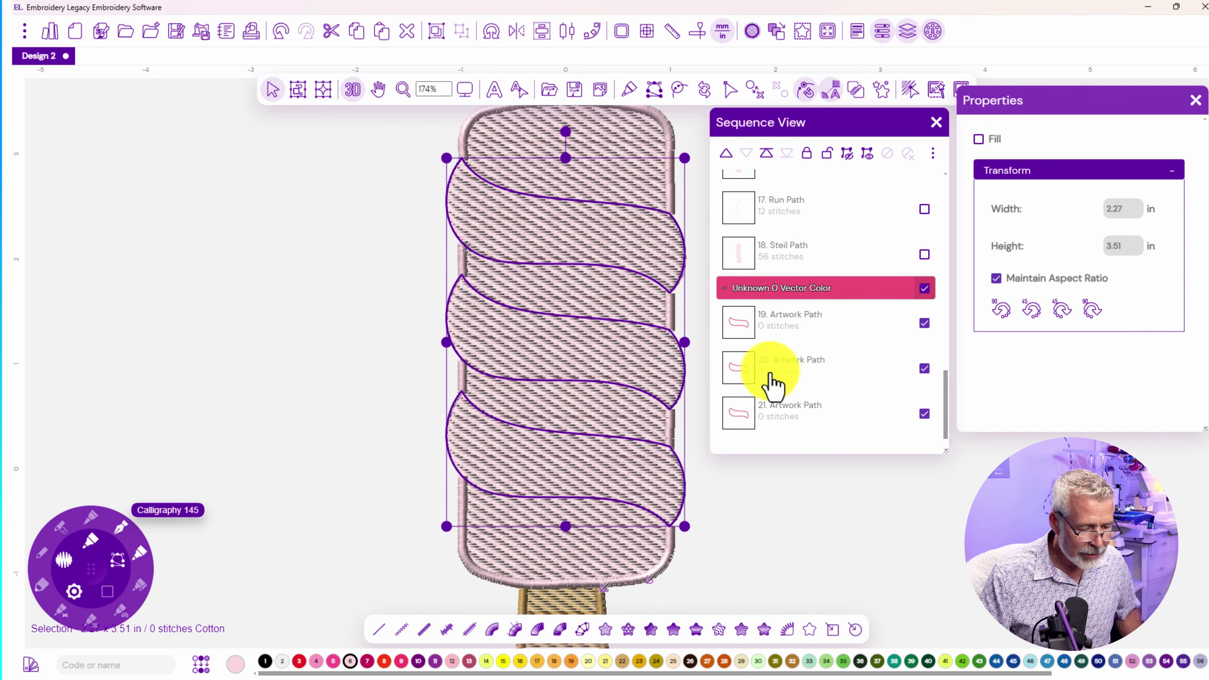
Duplicate the lowest swirl outline in place by copying and pasting it
left_click(782, 328)
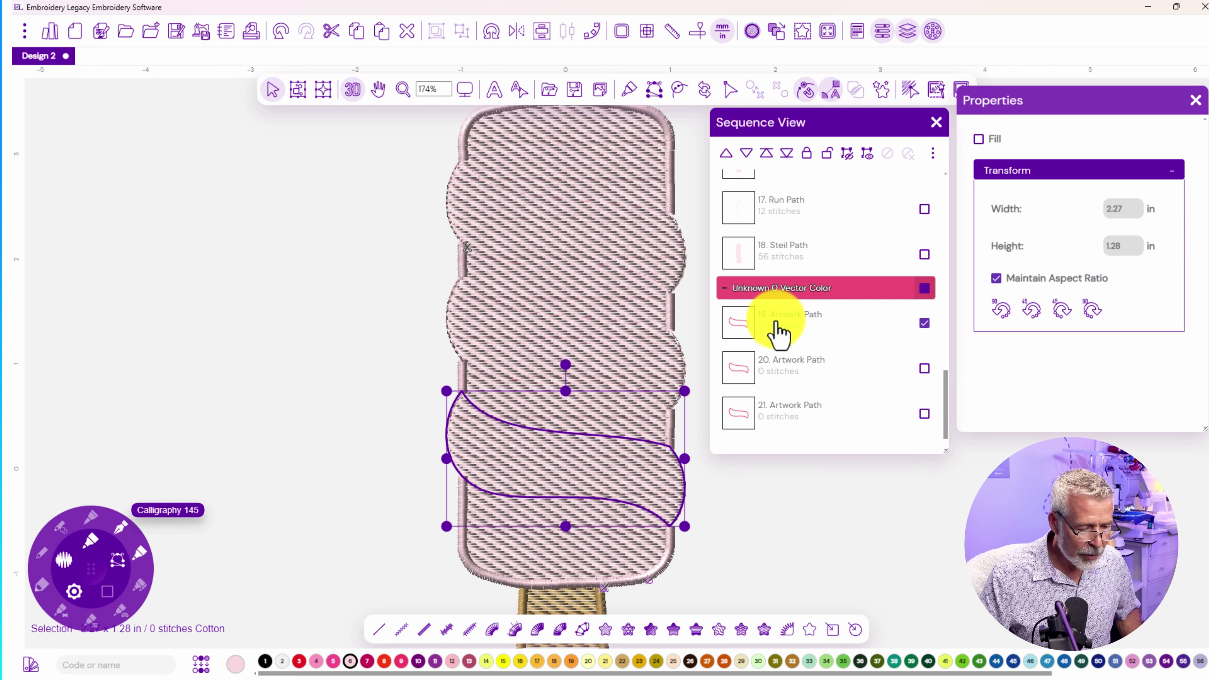
right_click(641, 458)
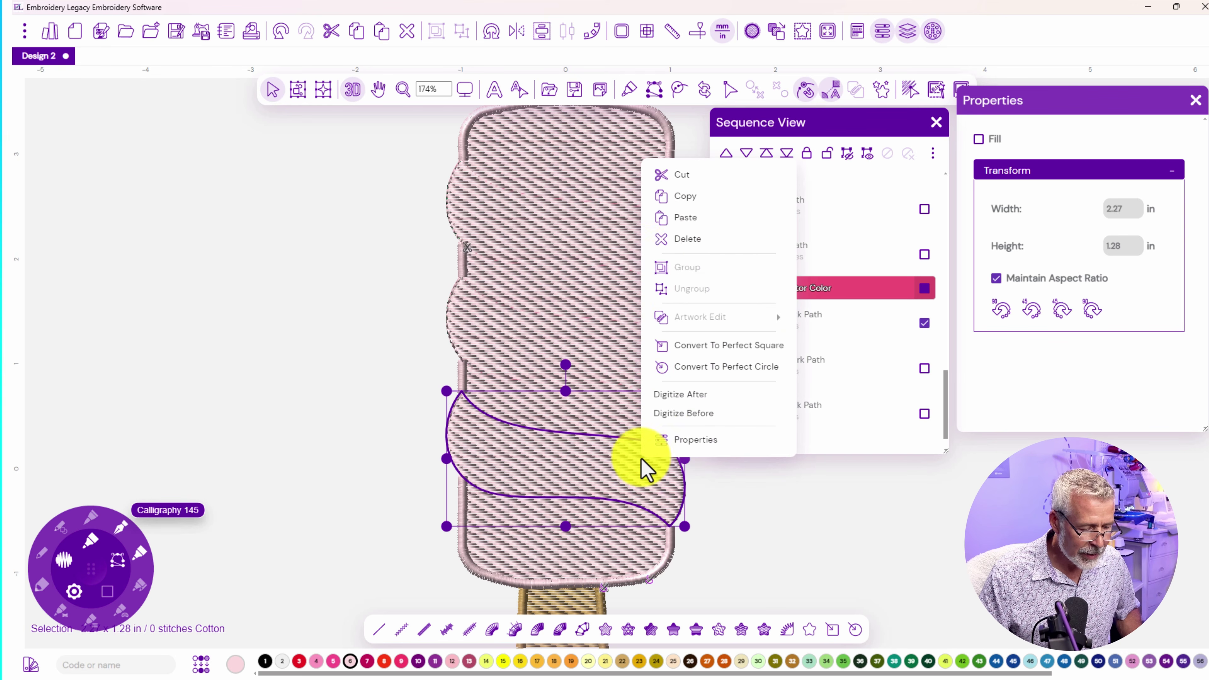
left_click(687, 209)
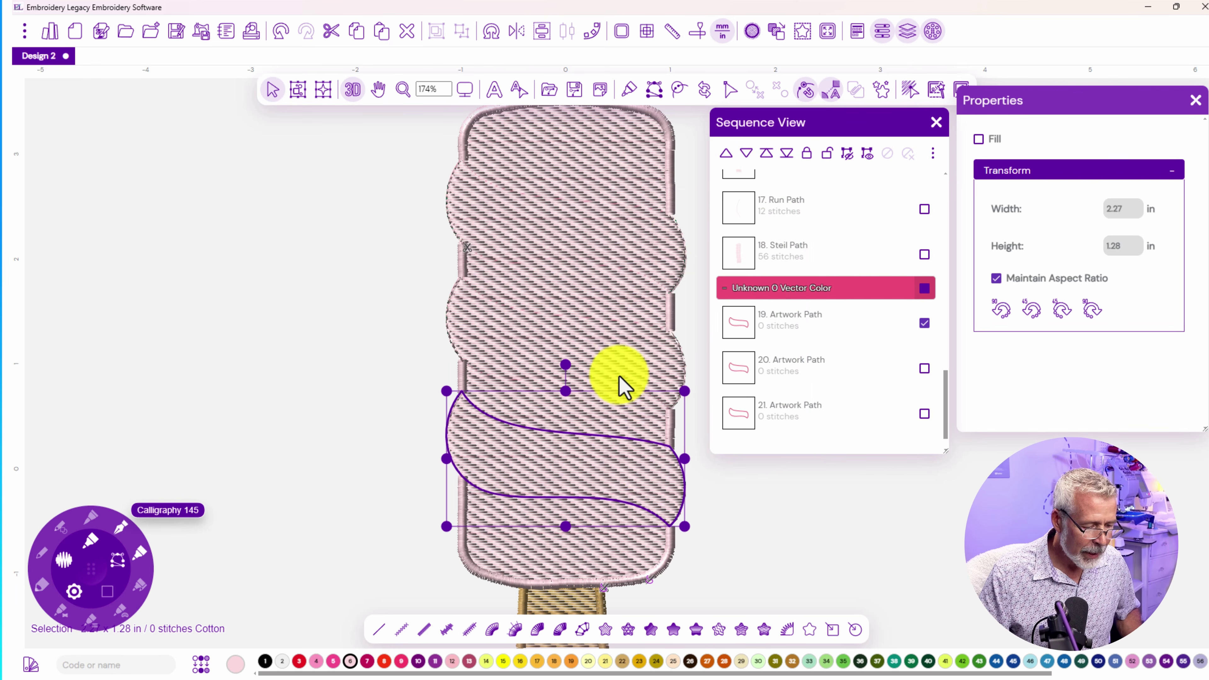
right_click(616, 466)
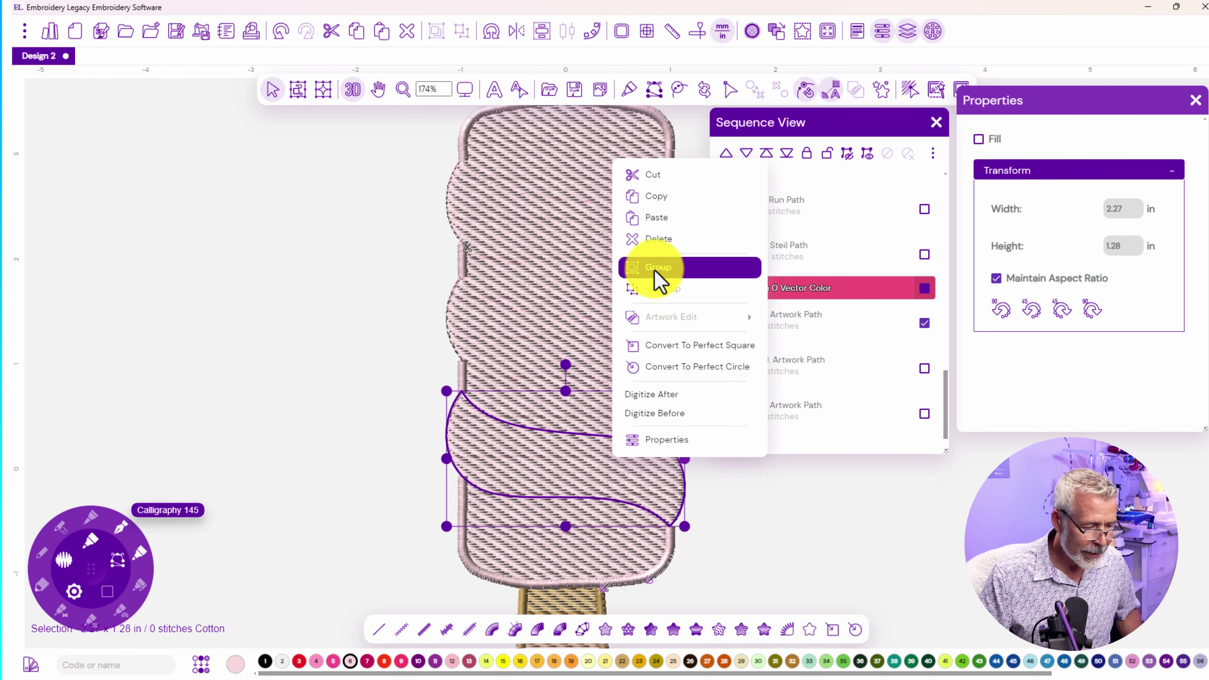
left_click(656, 220)
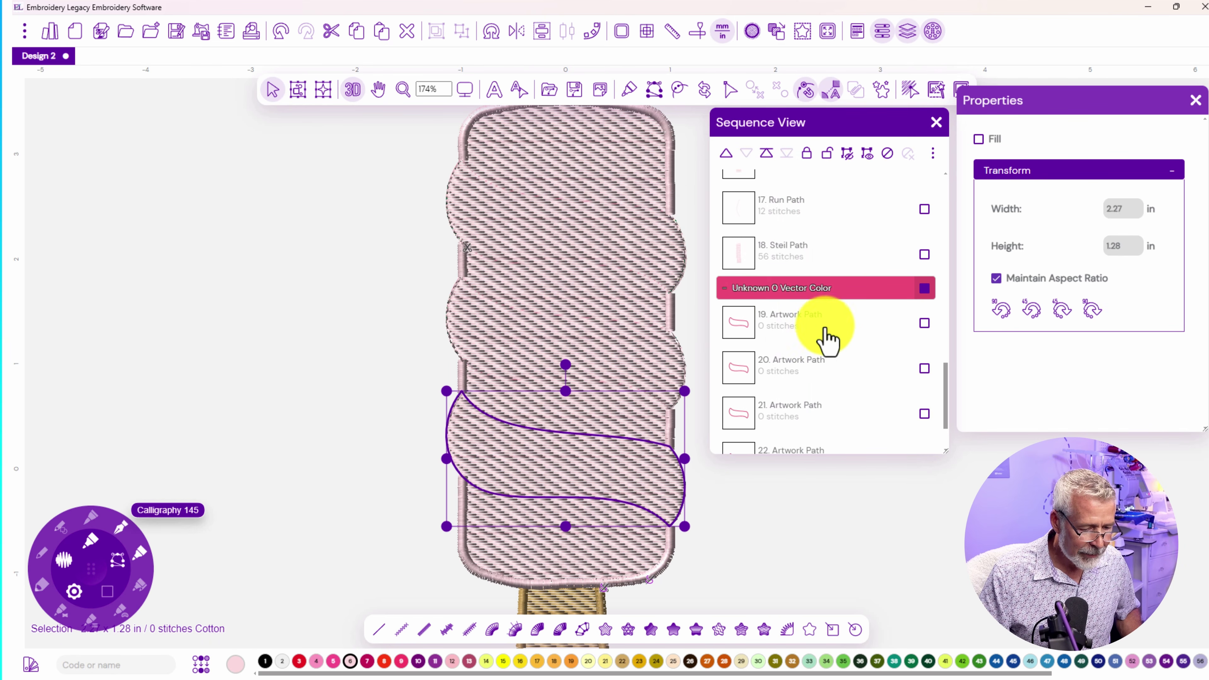
Duplicate the uppermost swirl outline in place by copying and pasting it
left_click(921, 333)
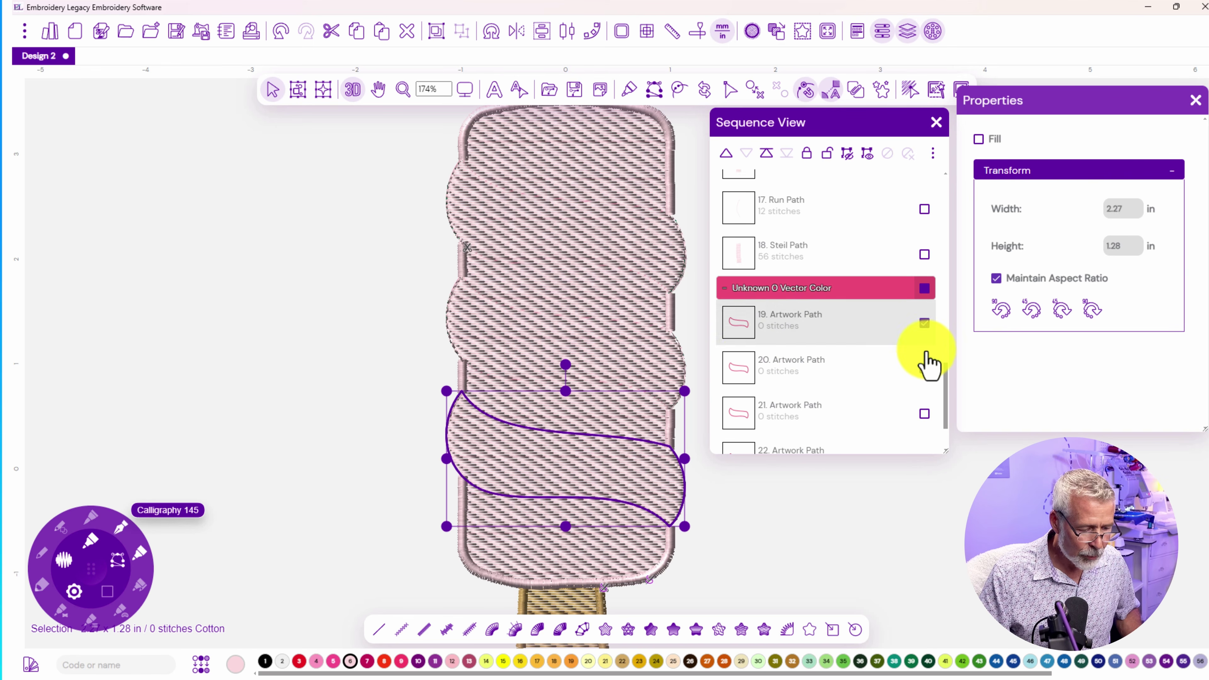
left_click(925, 368)
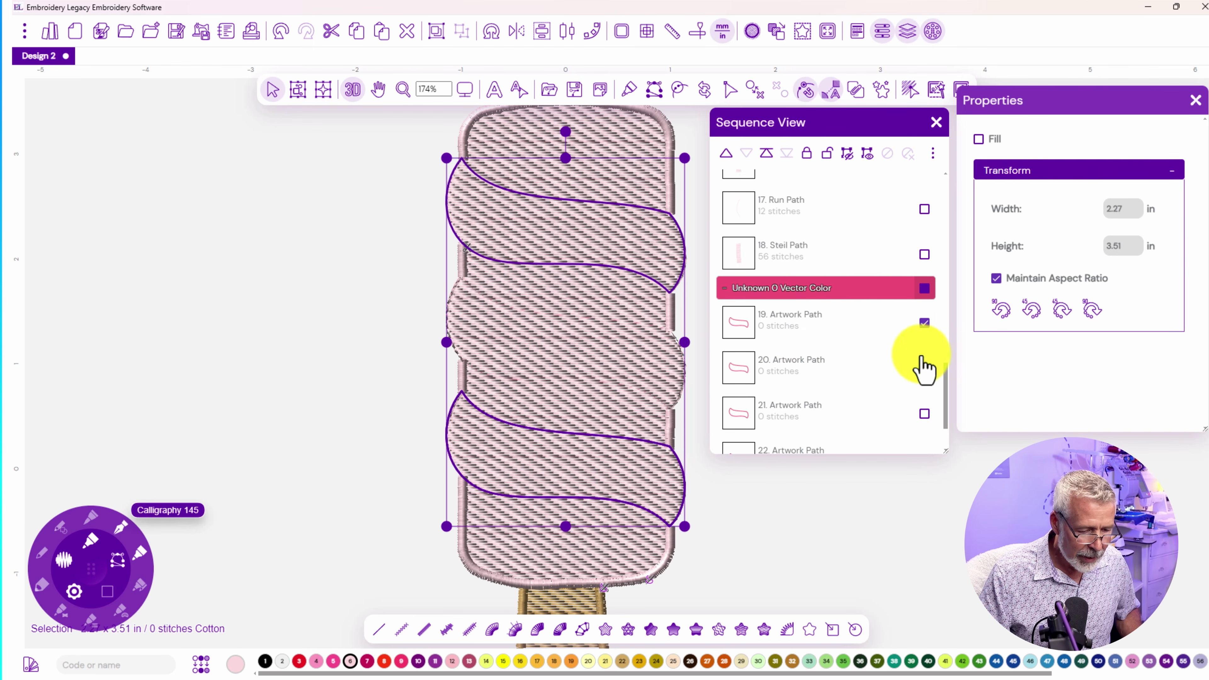
scroll(952, 388, "down", 2)
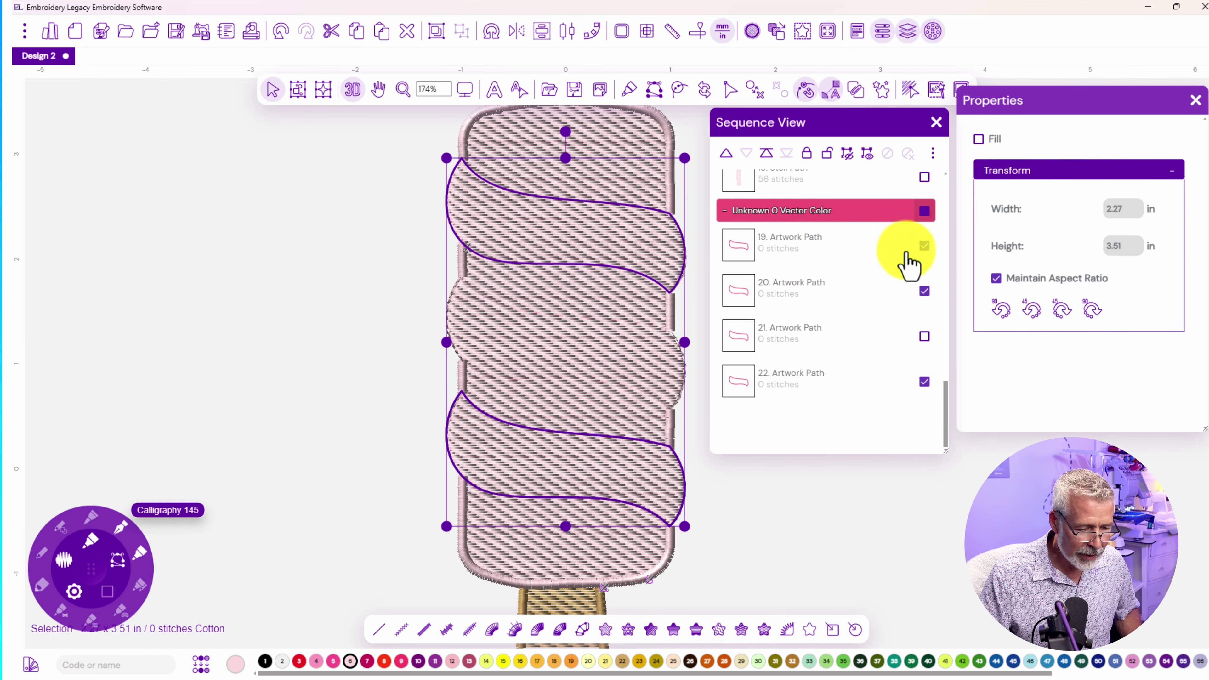
left_click(925, 246)
left_click(924, 381)
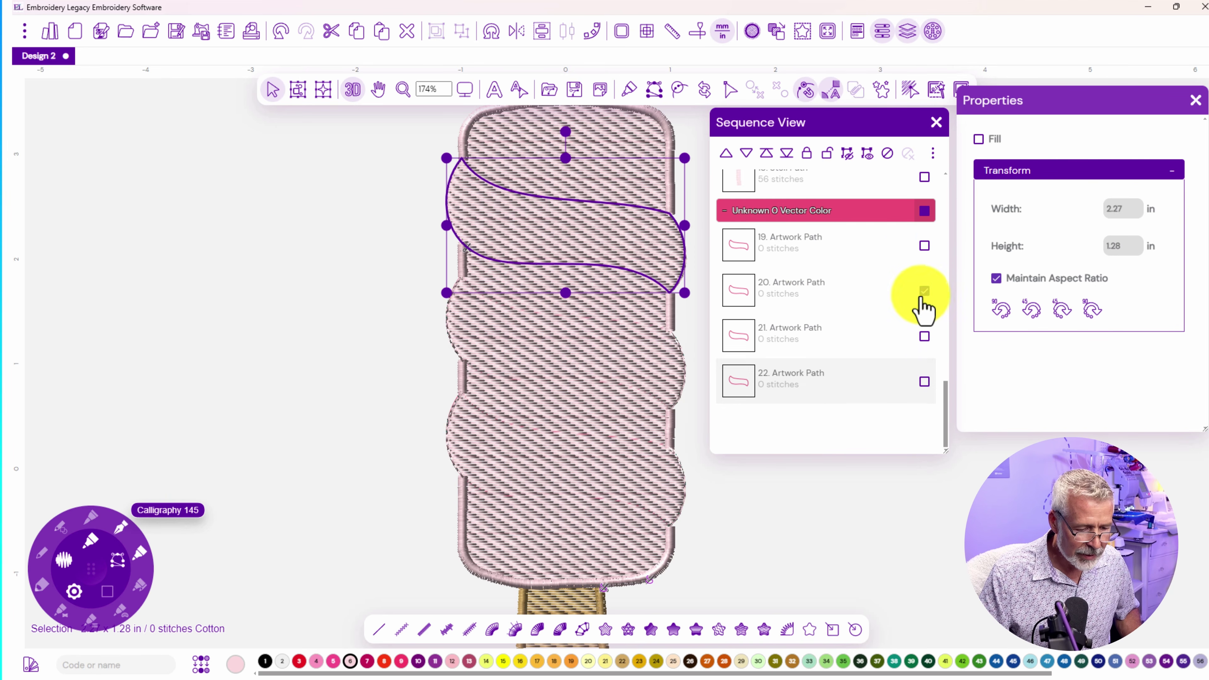
right_click(639, 254)
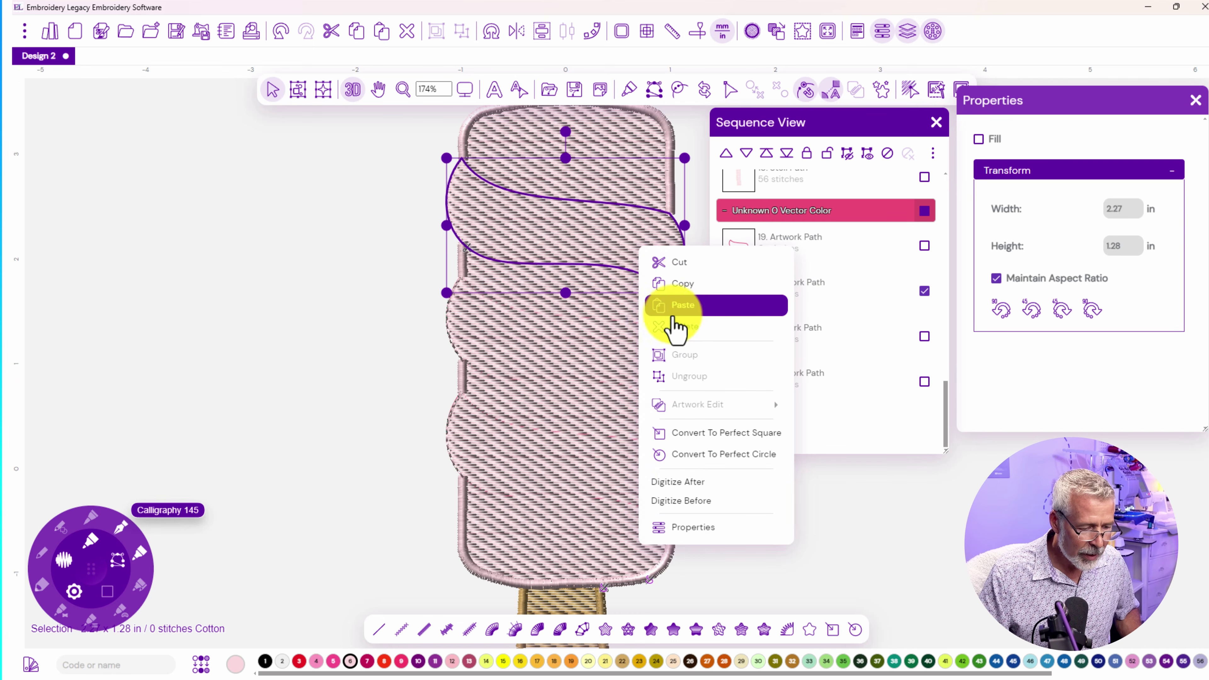
left_click(681, 283)
right_click(637, 256)
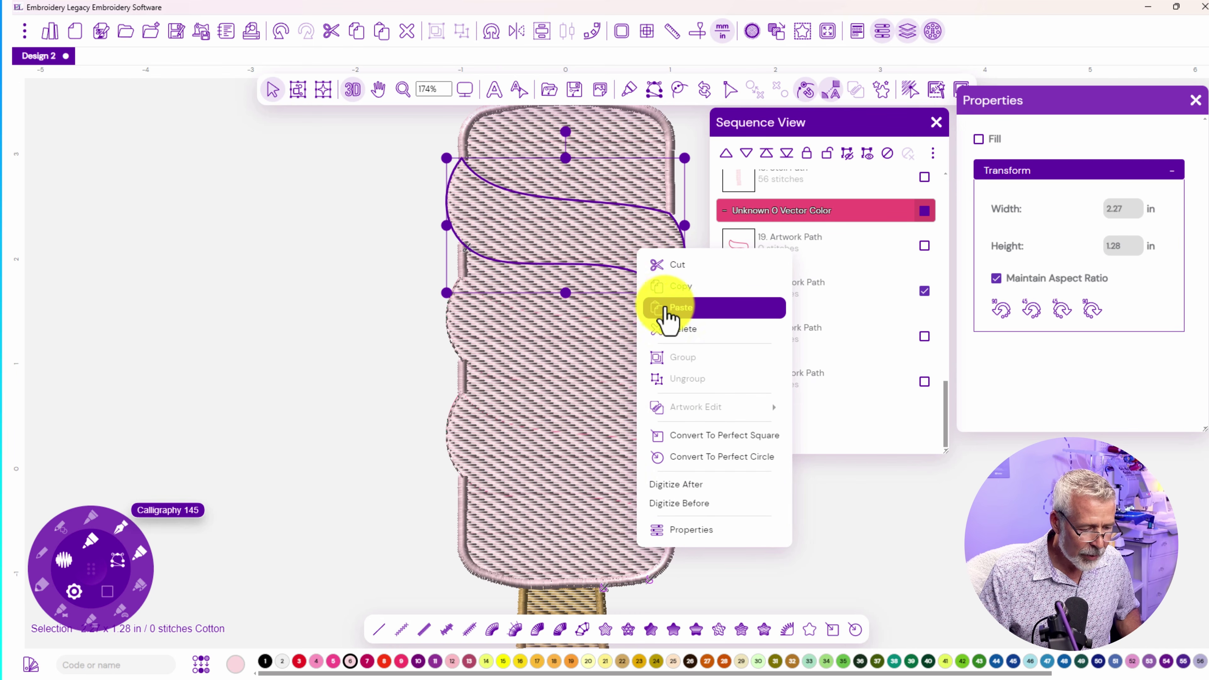
left_click(682, 310)
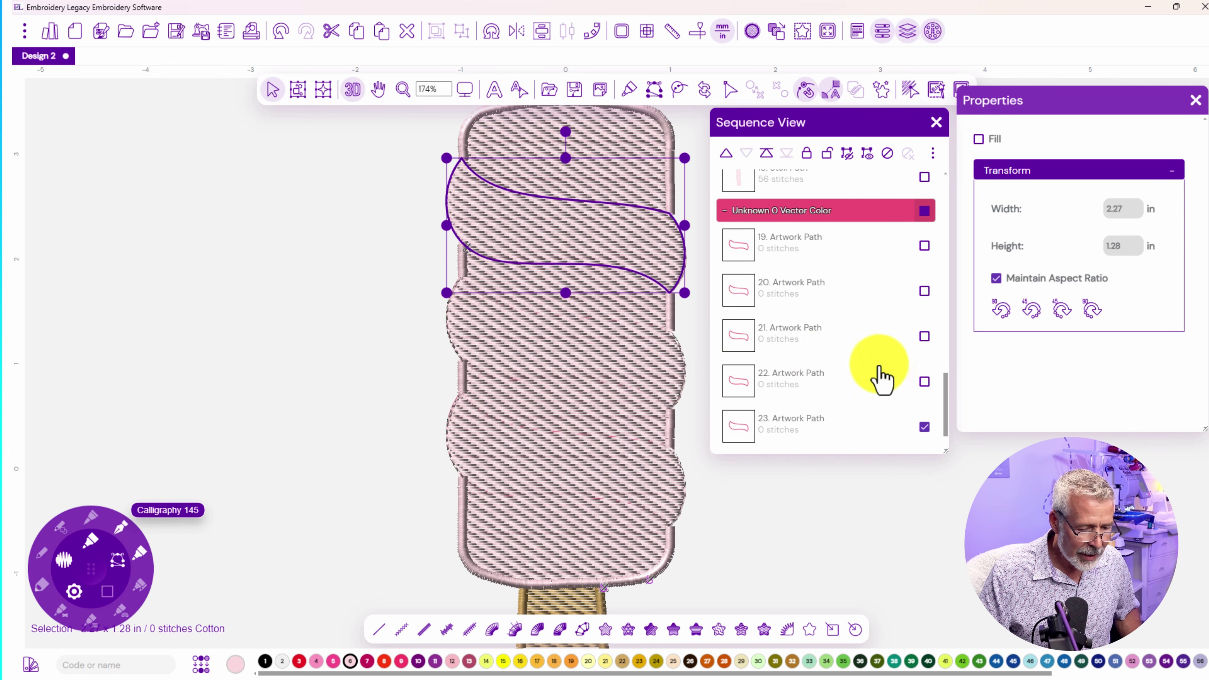
Identify the individual swirl outlines in the sequence and duplicate the middle one in place by copying and pasting it
left_click(925, 427)
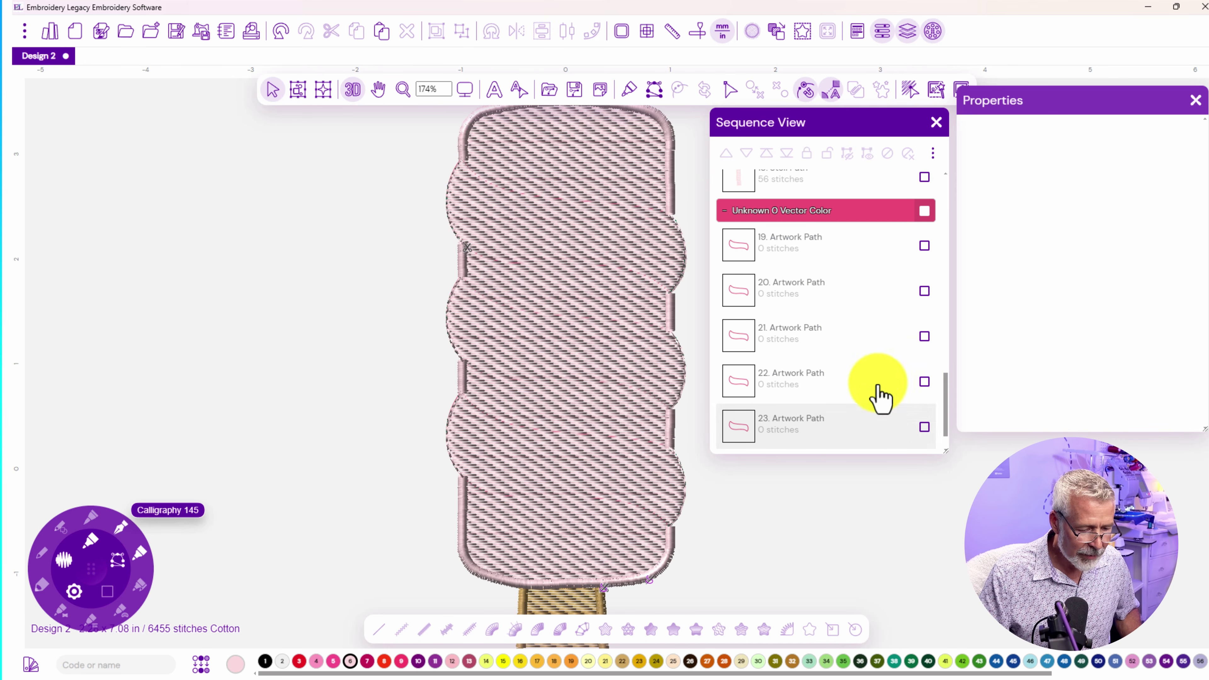
left_click(762, 388)
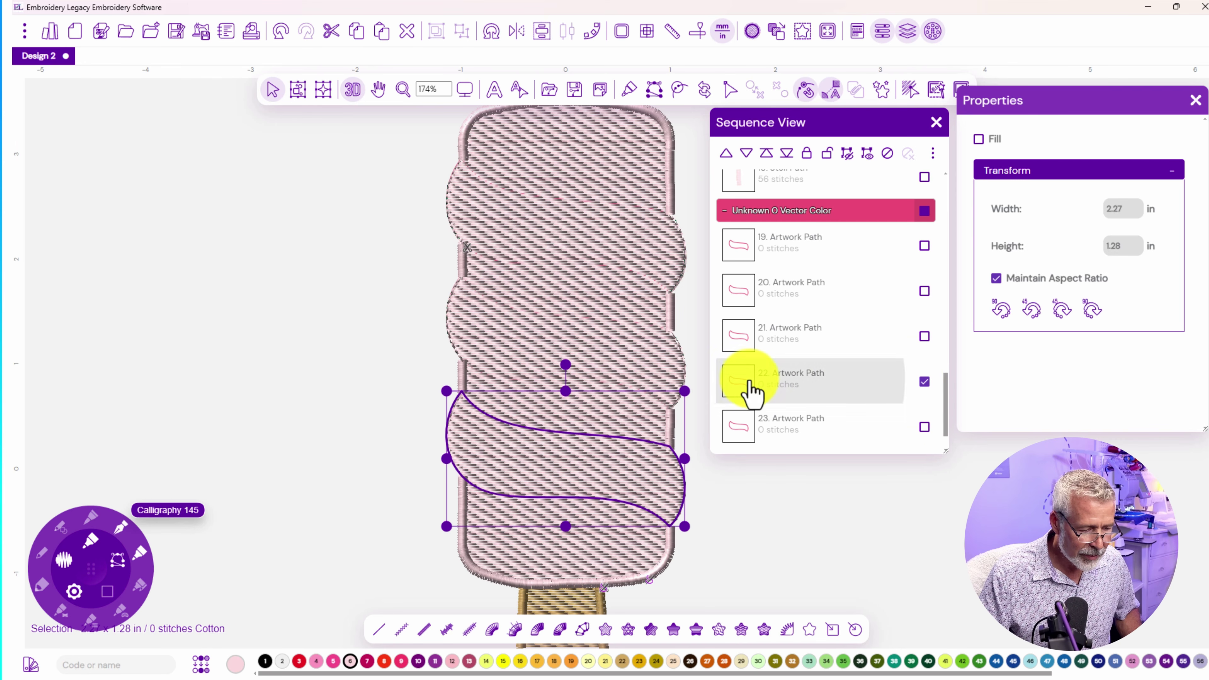
left_click(743, 344)
left_click(736, 291)
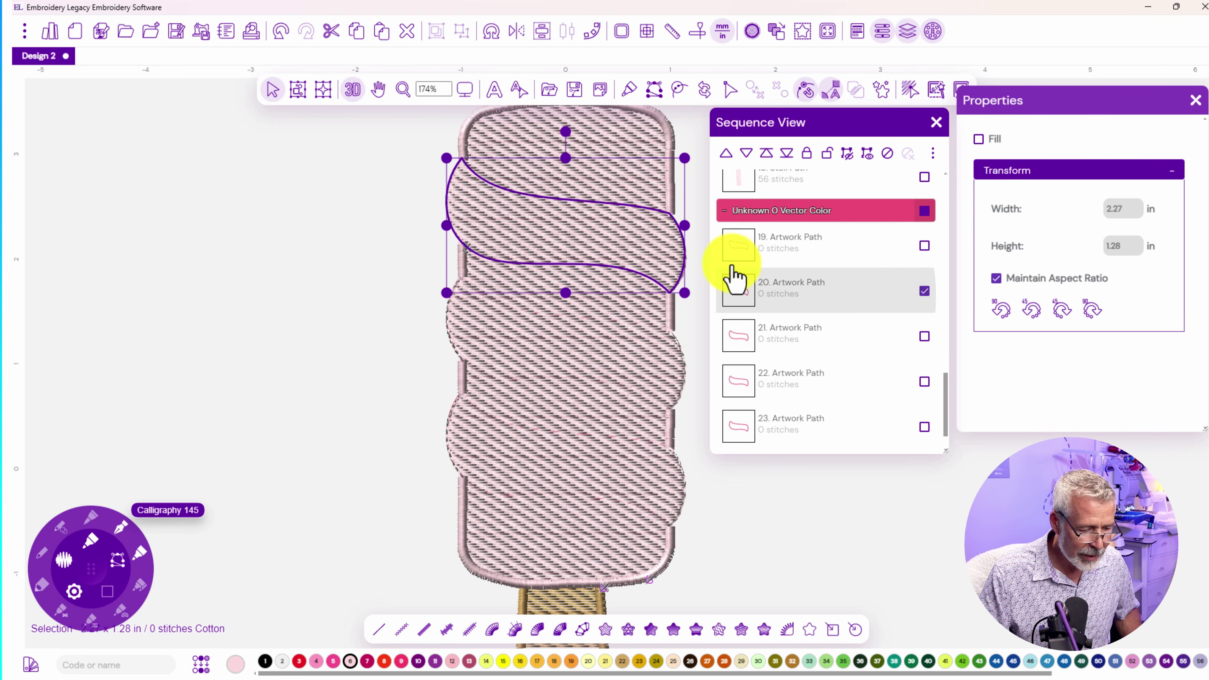
left_click(736, 250)
left_click(738, 430)
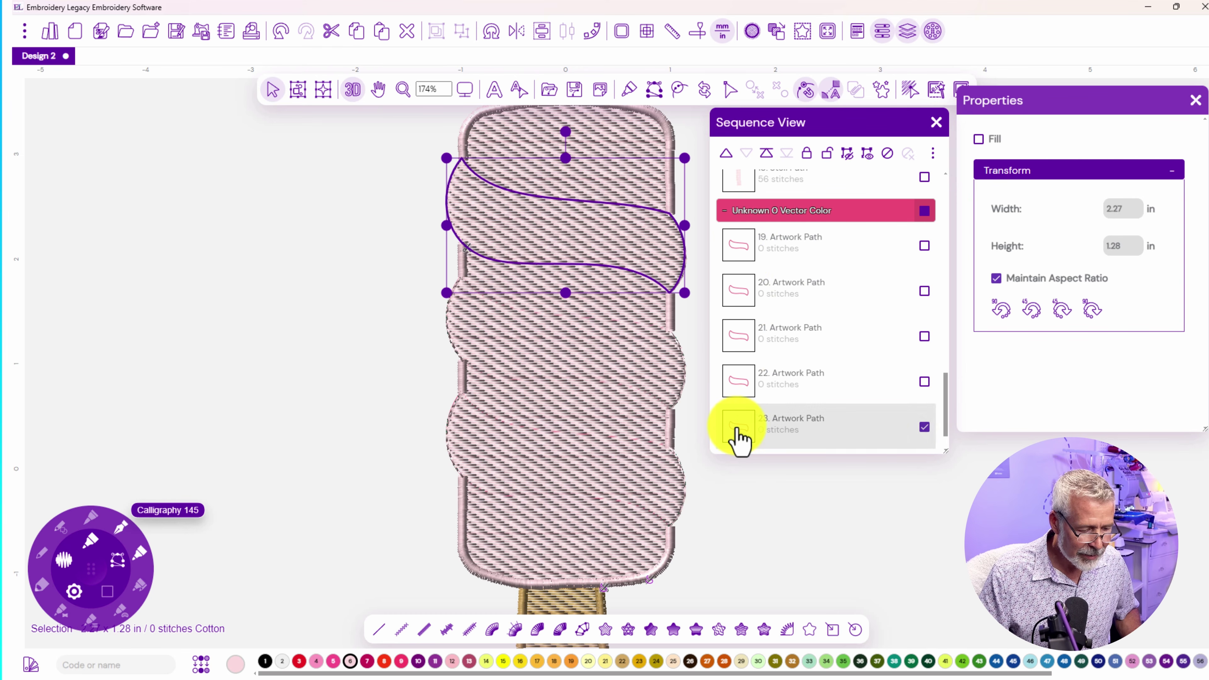
left_click(743, 341)
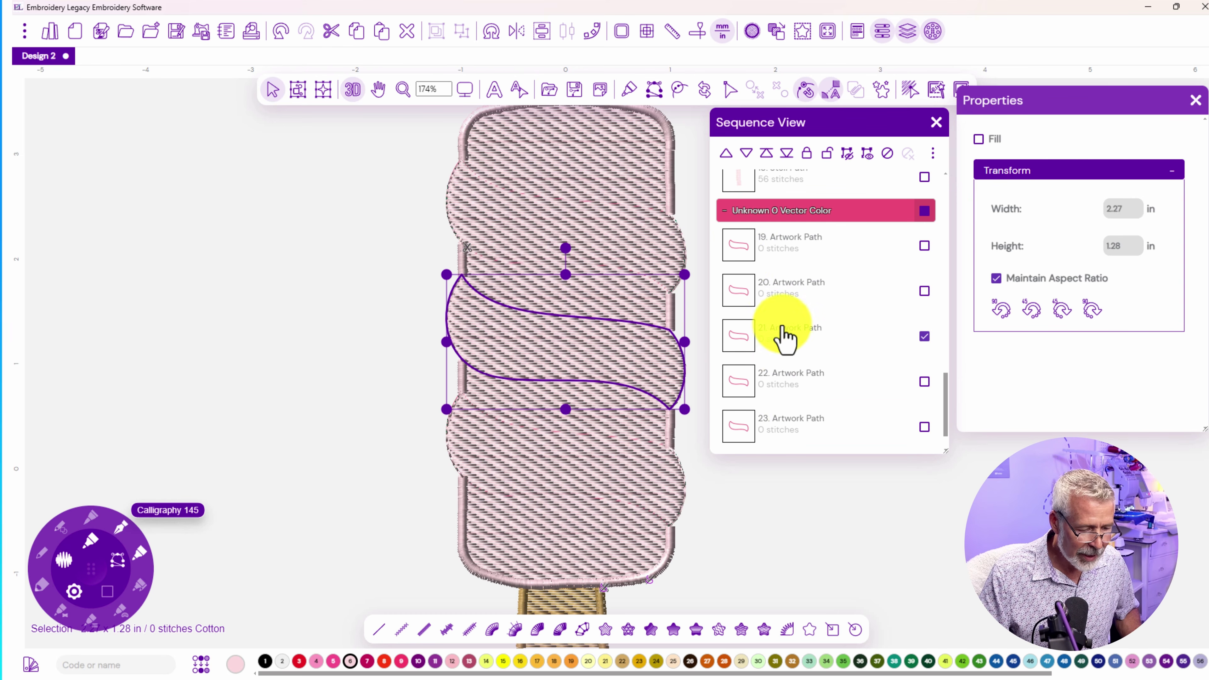
right_click(653, 380)
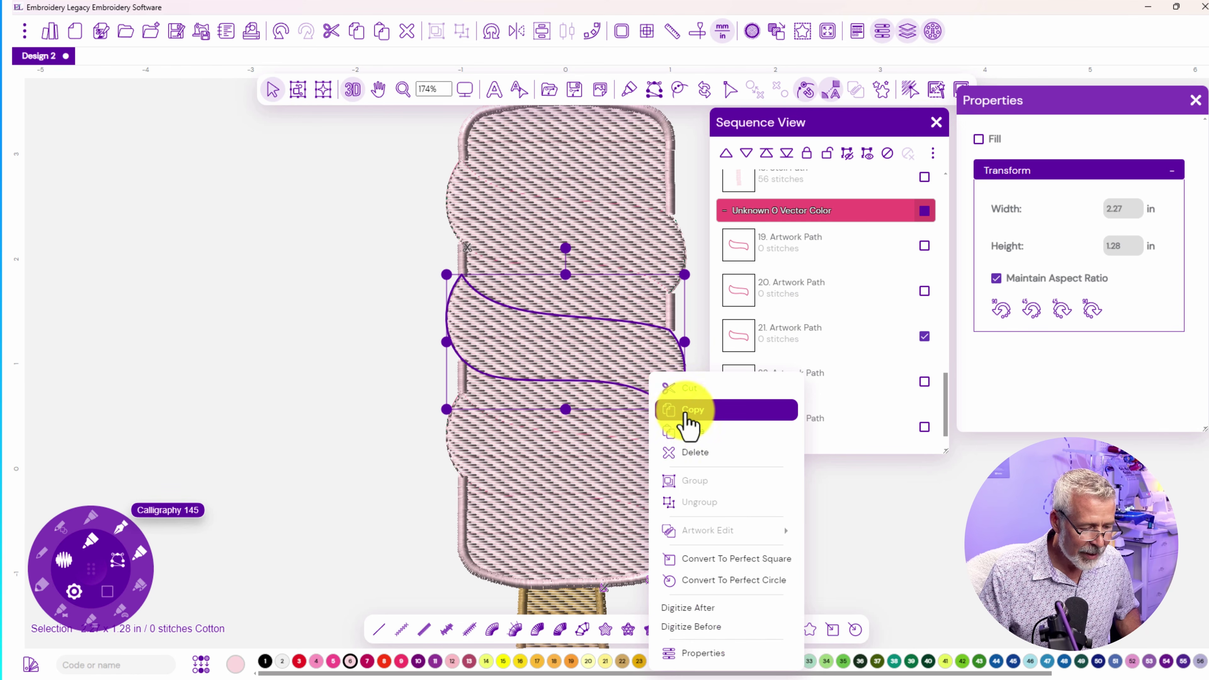
left_click(686, 409)
right_click(652, 380)
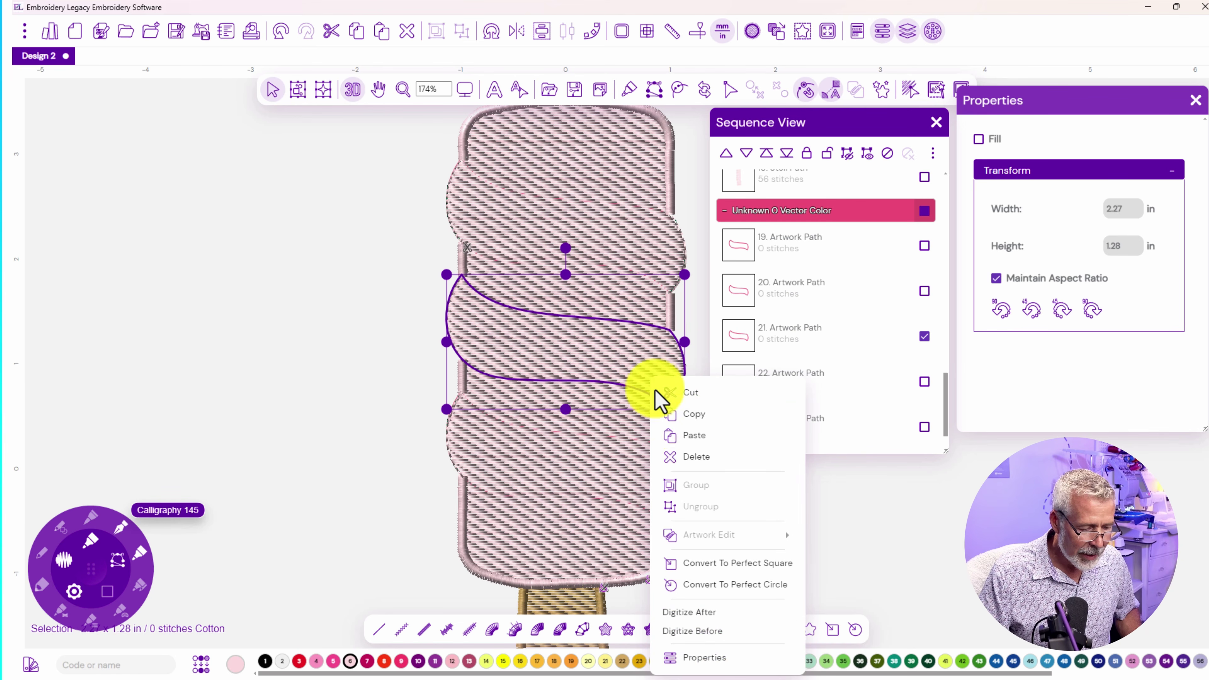
left_click(694, 436)
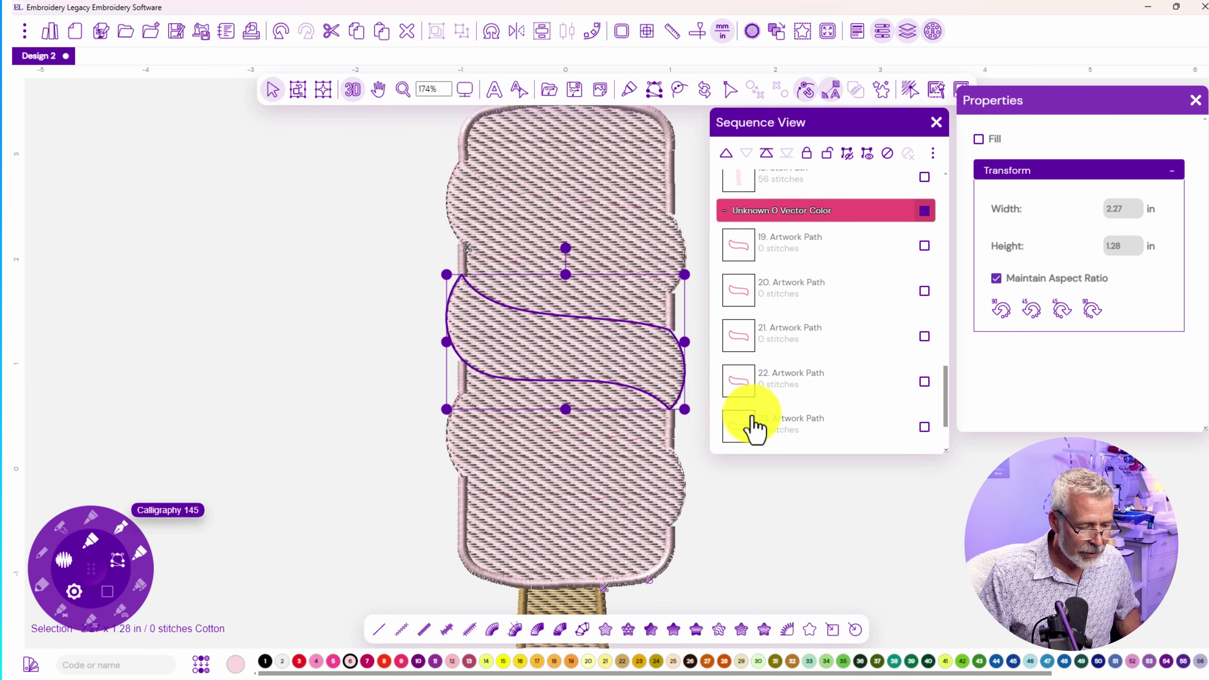
Move the duplicate of the lowest swirl outline up in the sequence so it directly follows its original
left_click(924, 247)
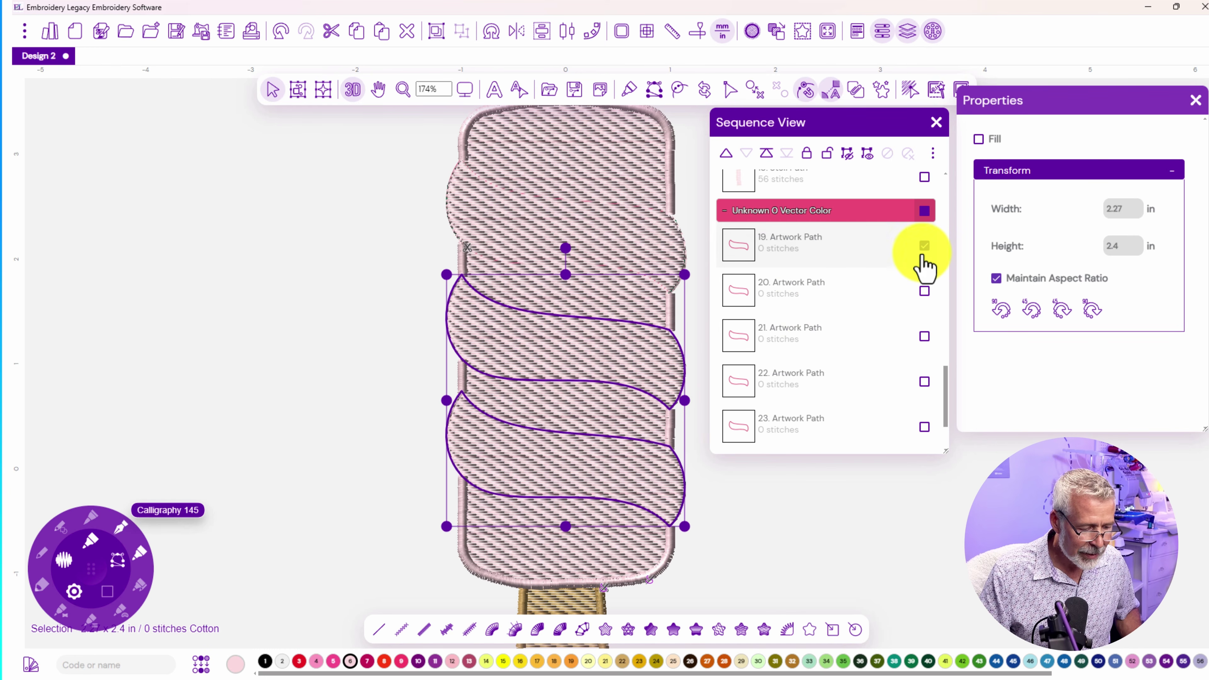
scroll(946, 395, "down", 2)
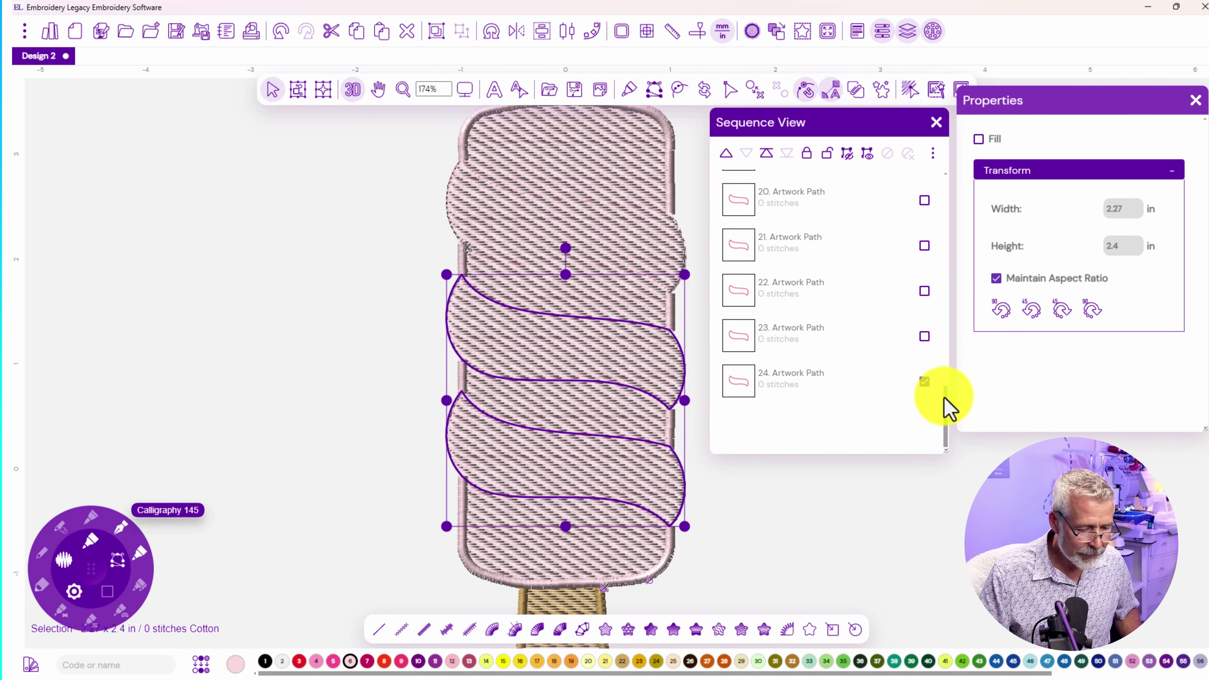
left_click(925, 384)
scroll(942, 398, "up", 2)
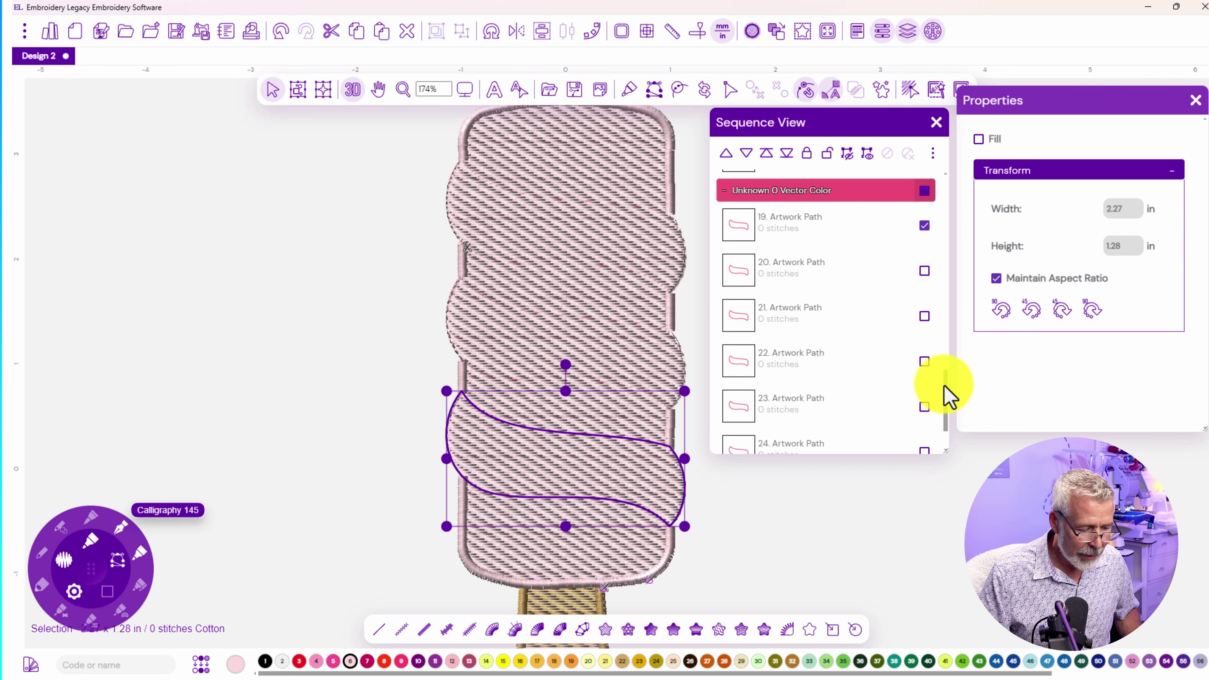
left_click(925, 272)
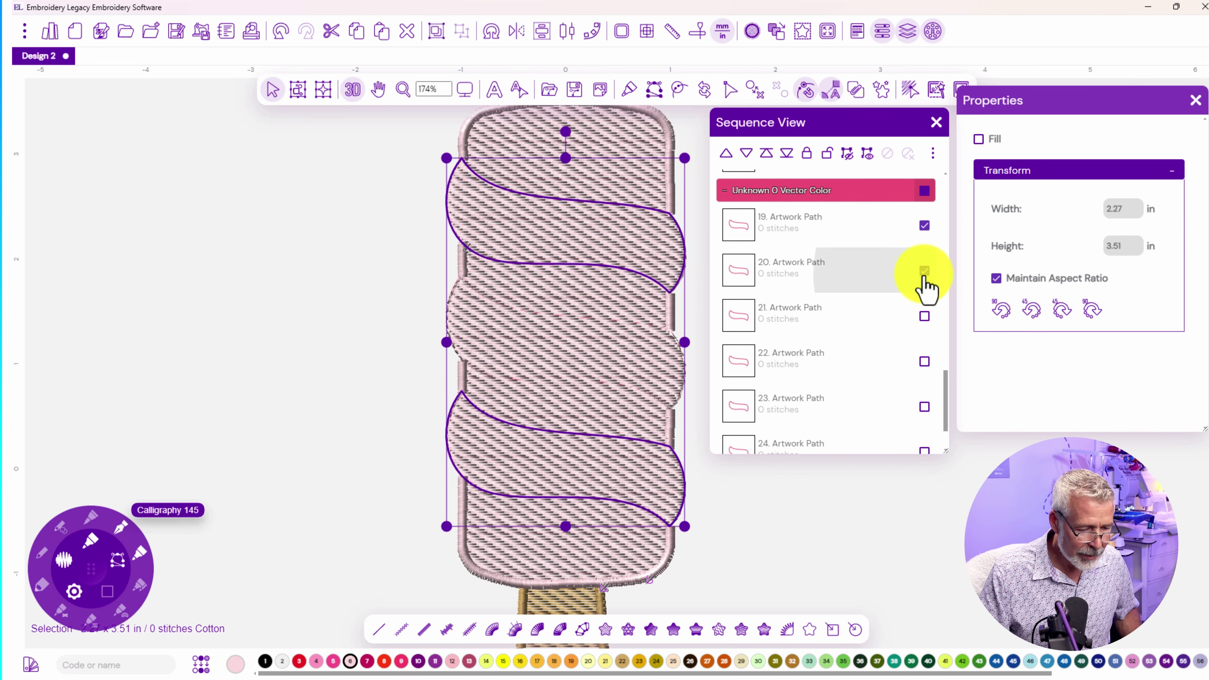
left_click(924, 272)
left_click(924, 316)
left_click(924, 316)
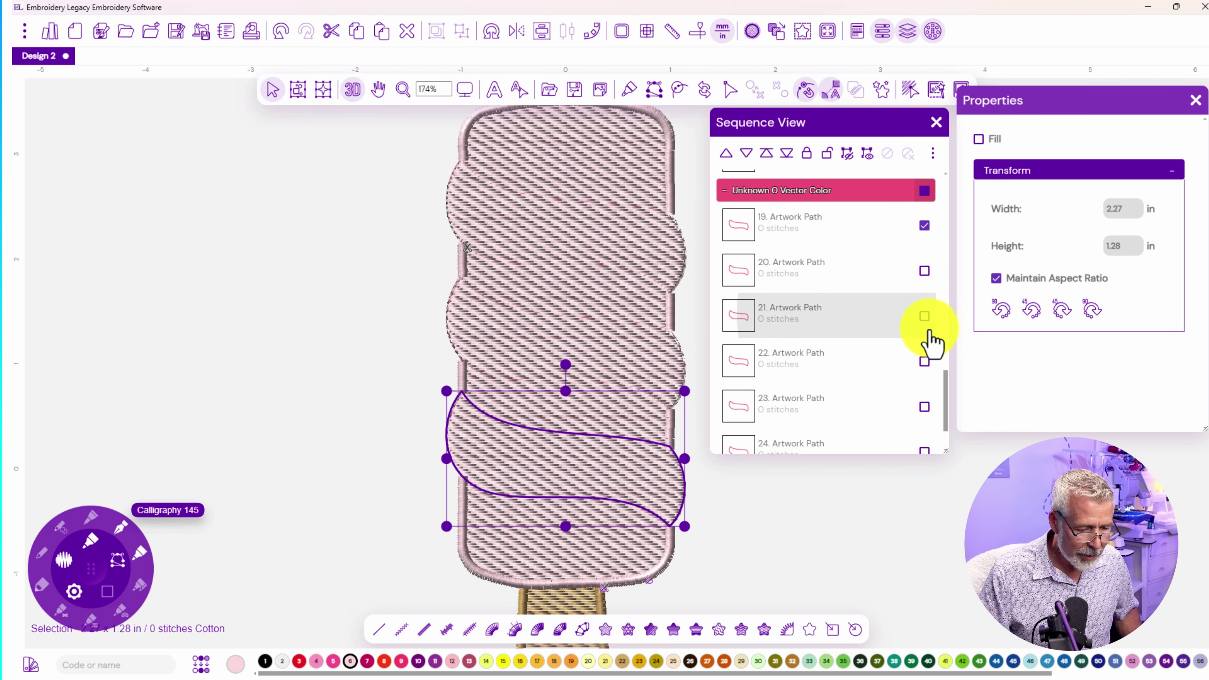
left_click(925, 363)
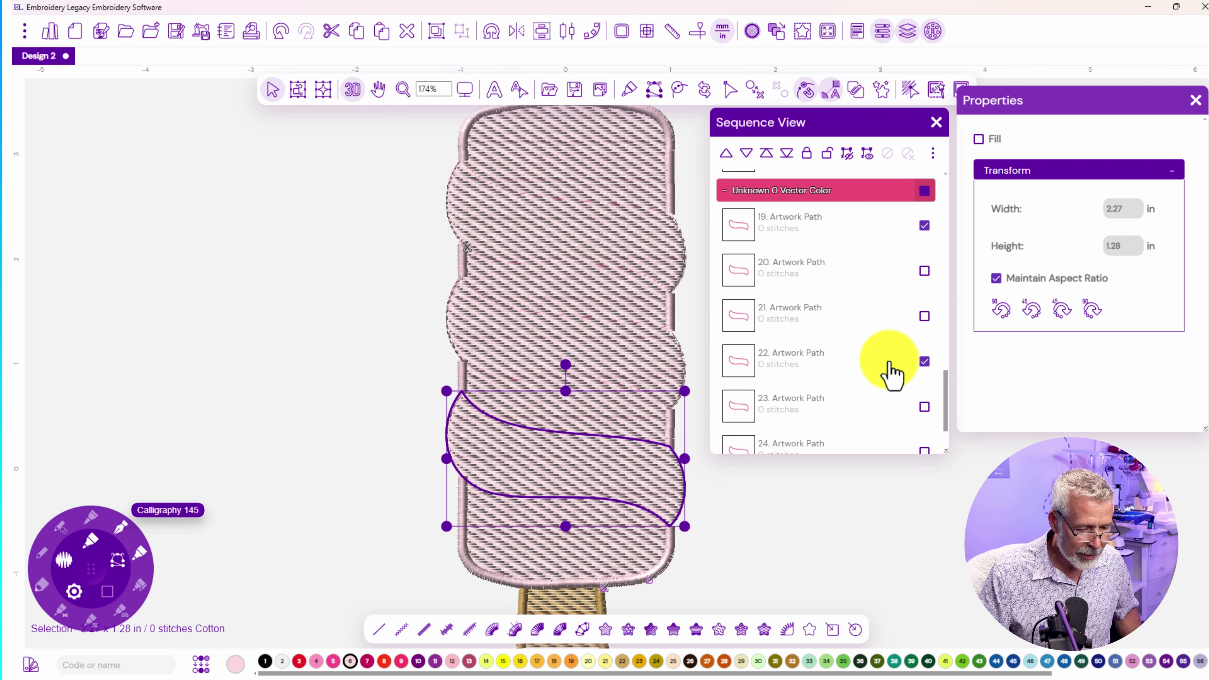
left_click_drag(885, 372, 882, 279)
Check the two lowest swirl outlines and move the original uppermost swirl outline down in the sequence, next to its duplicate
left_click(925, 227)
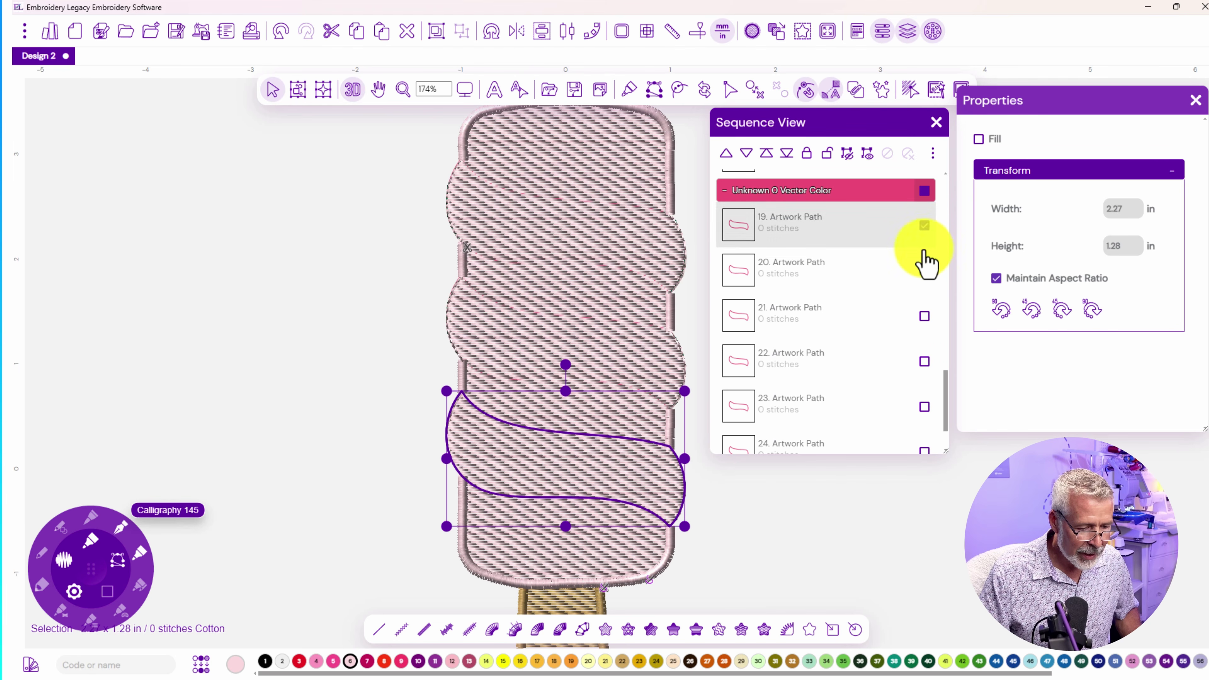
left_click(926, 273)
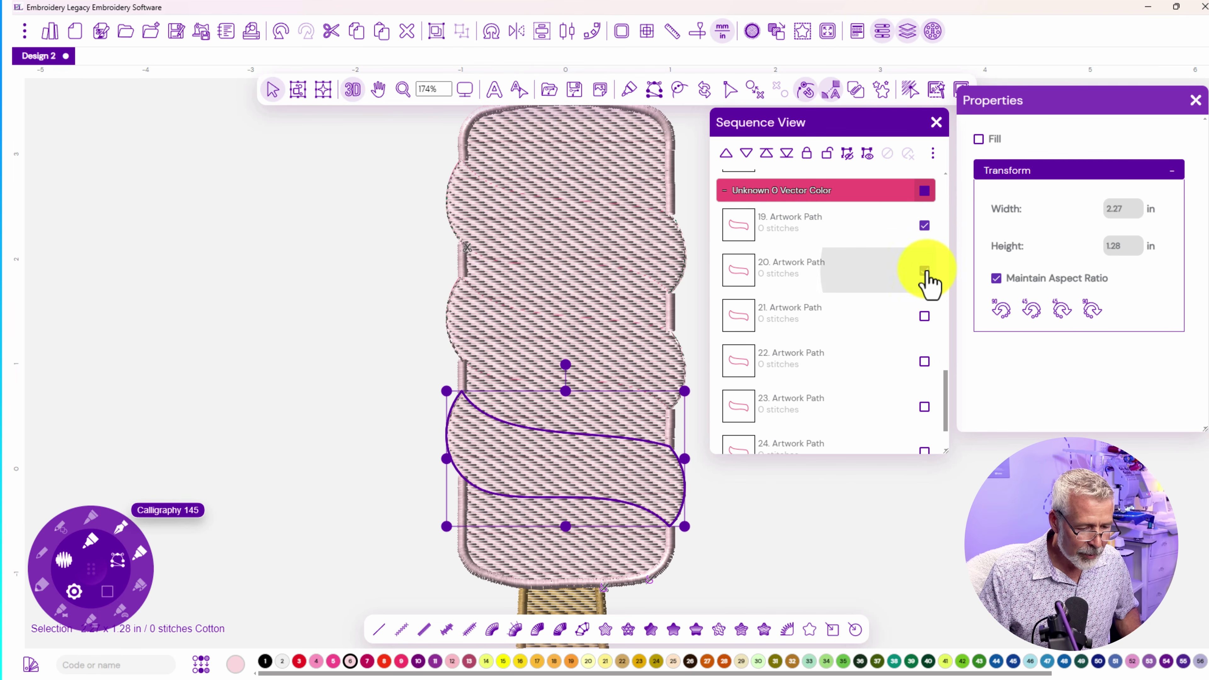
left_click(924, 226)
left_click(924, 317)
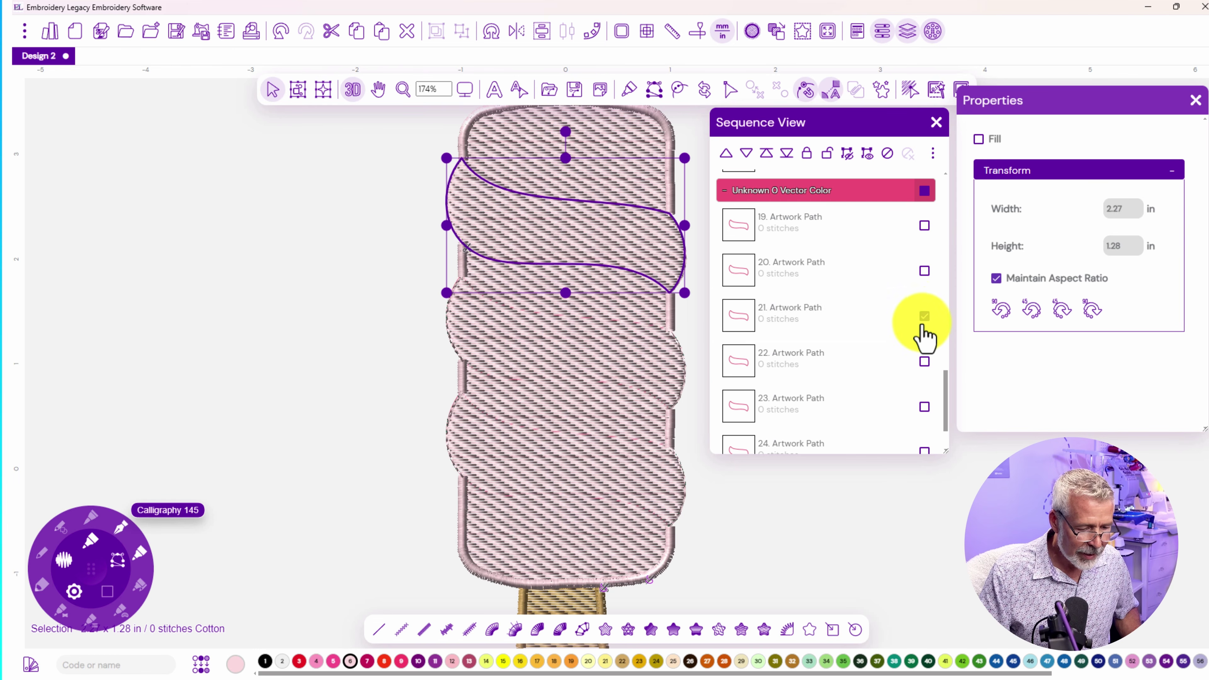
left_click(924, 364)
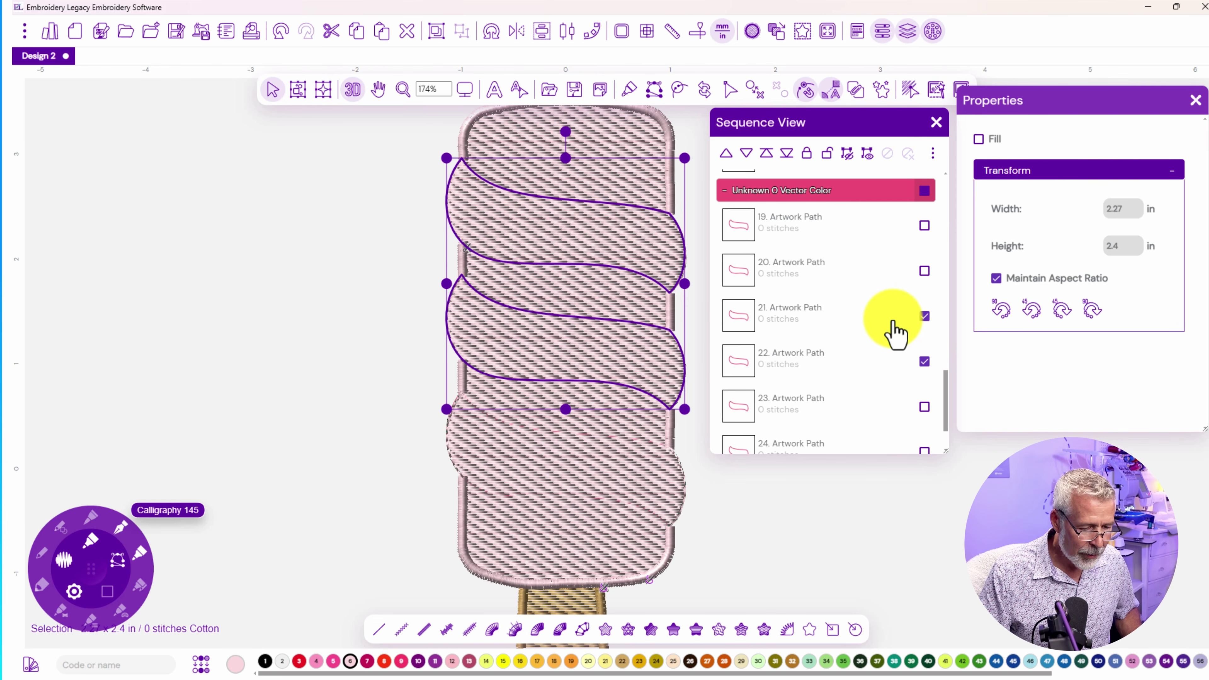
left_click(924, 362)
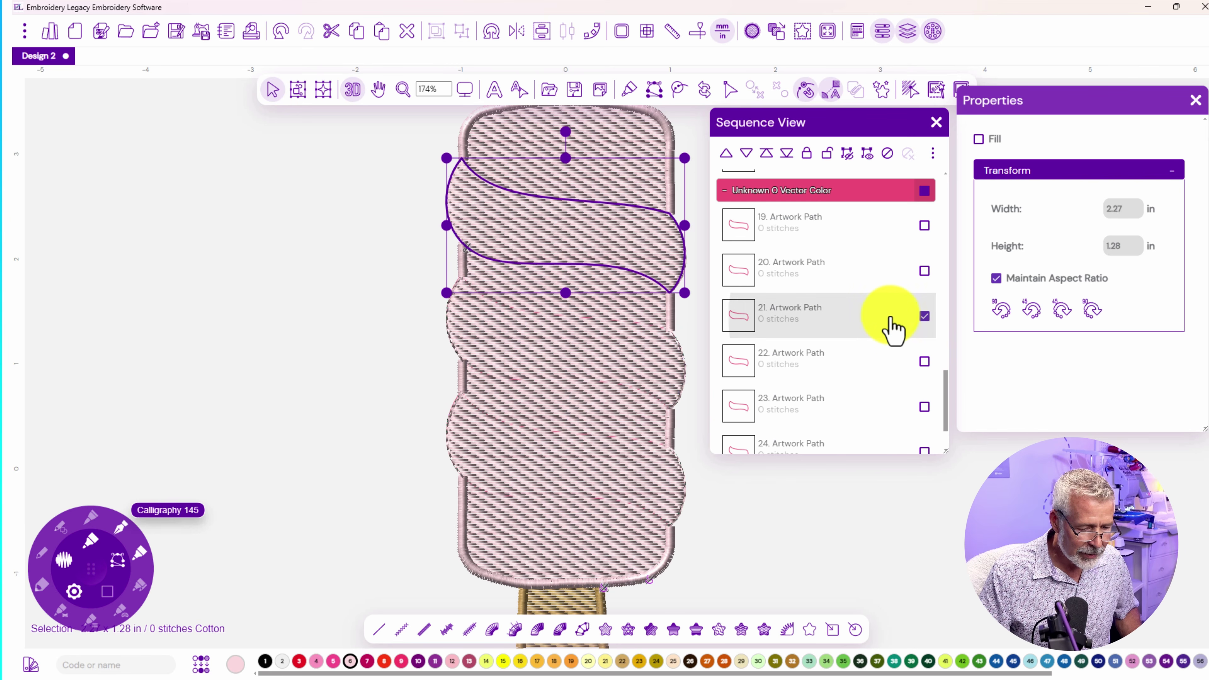
left_click_drag(893, 317, 902, 407)
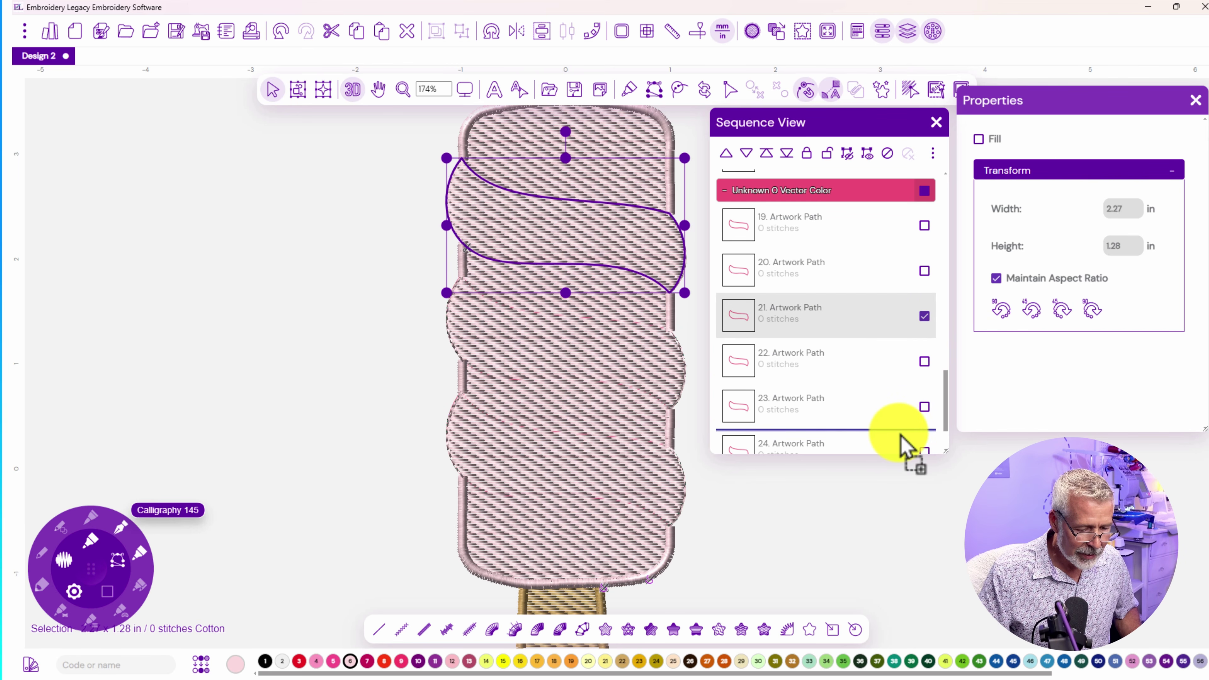
left_click_drag(903, 438, 902, 440)
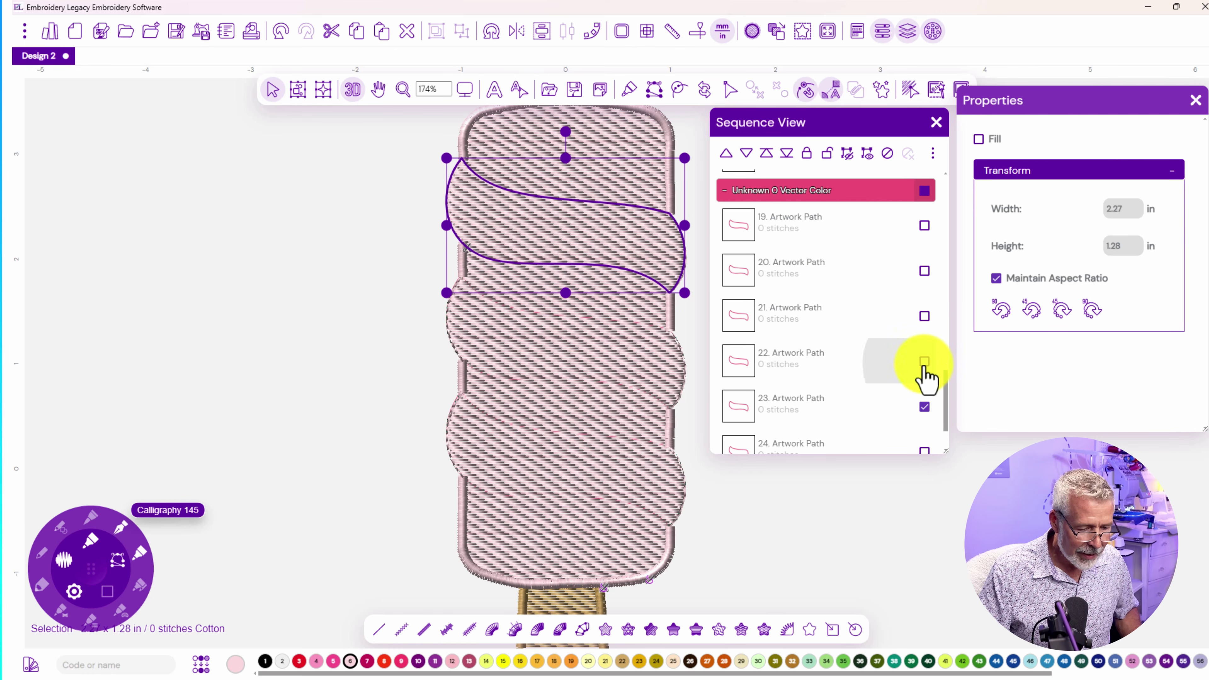
Move one of the two uppermost swirl outlines to the end of the sequence, after the middle swirl's duplicate
left_click(924, 316)
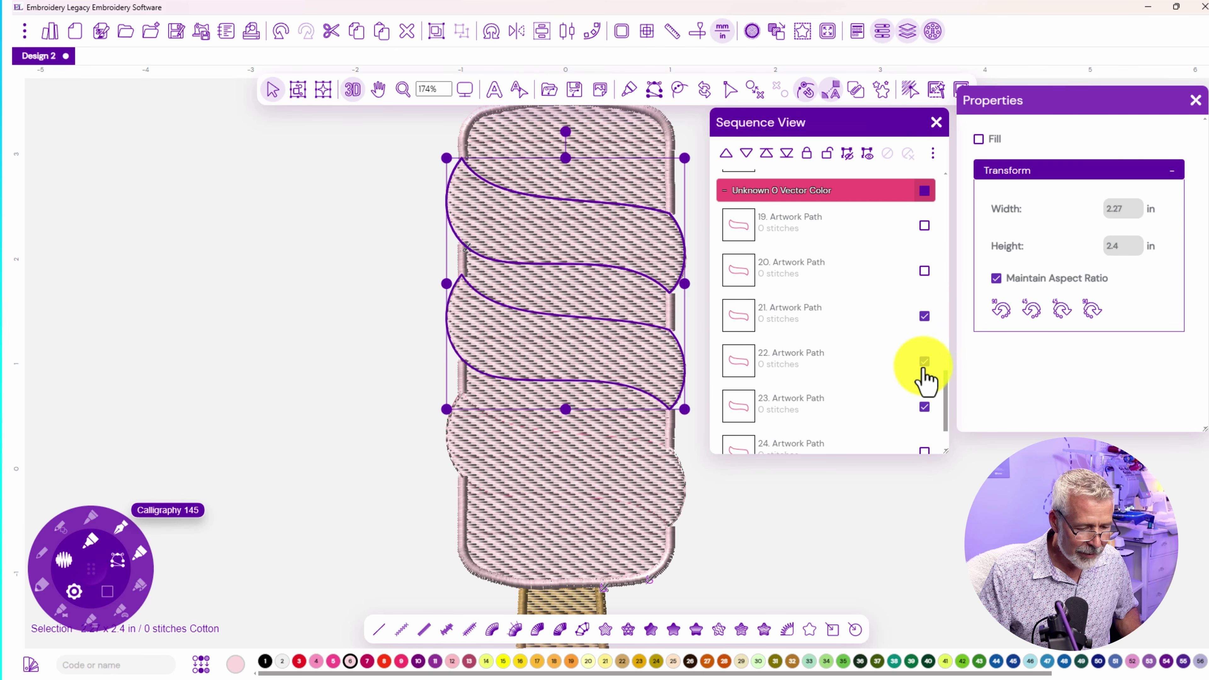
left_click(903, 367)
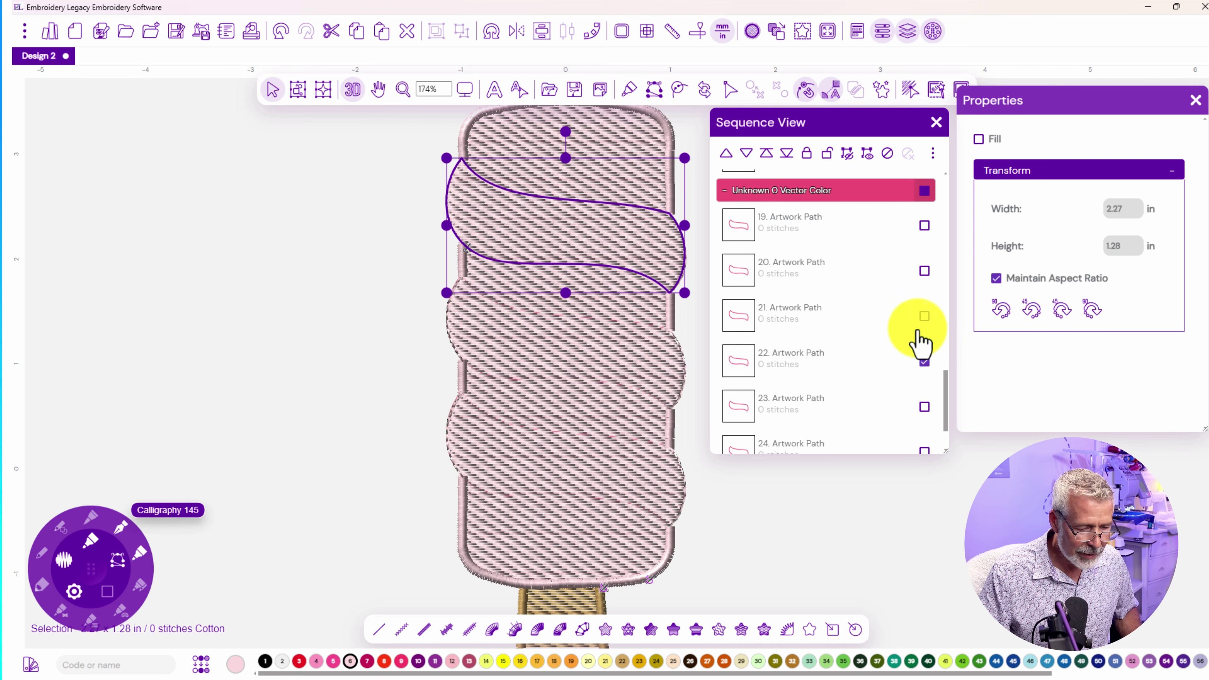
left_click_drag(885, 372, 895, 396)
left_click(881, 351)
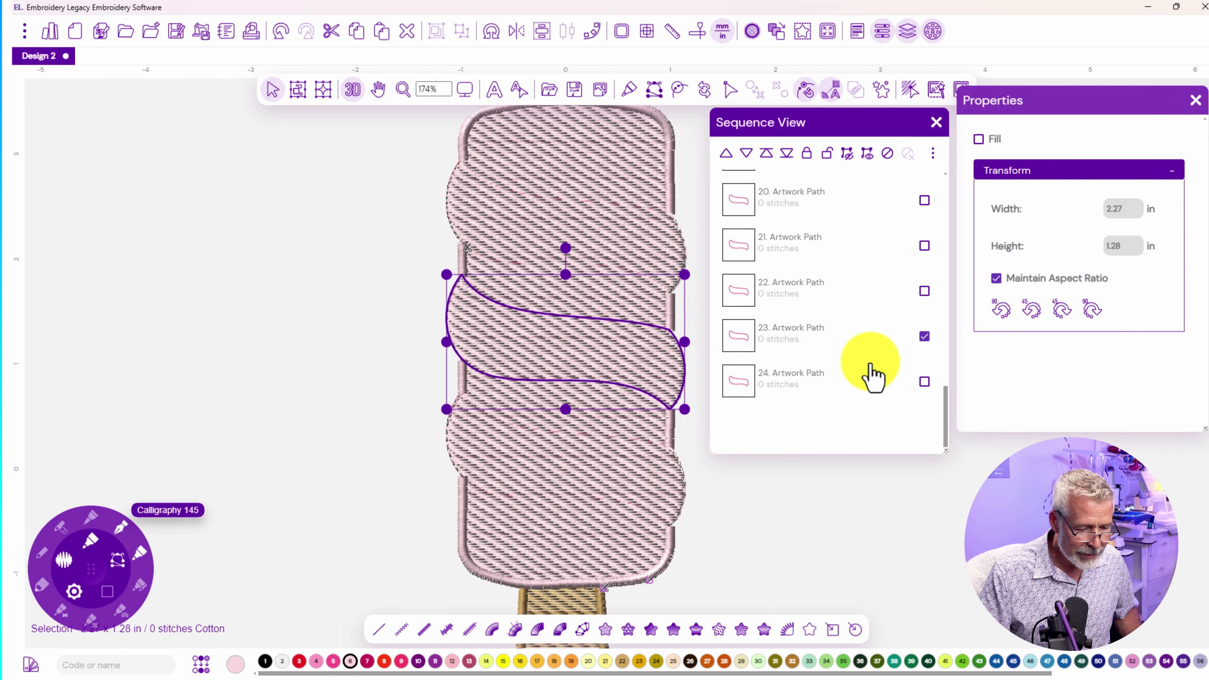
left_click(876, 388)
left_click(871, 339)
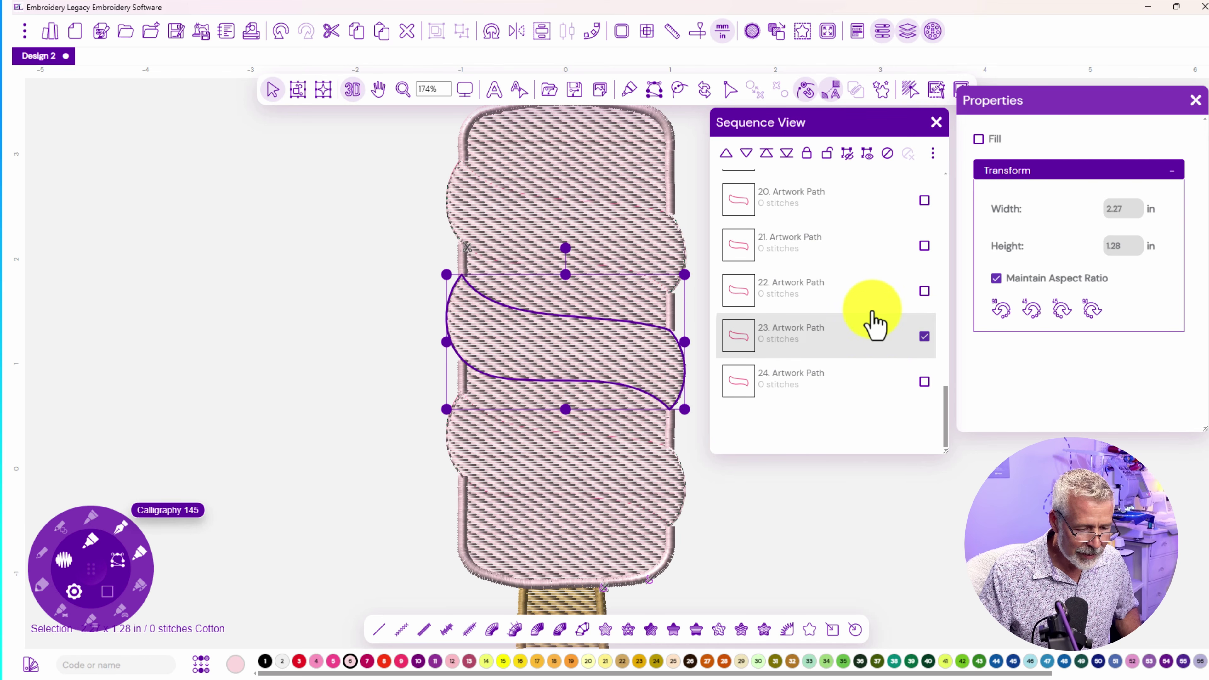
Move the other uppermost swirl outline below the middle swirl's duplicate in the sequence and select both uppermost outlines
left_click(875, 307)
left_click_drag(875, 310, 883, 373)
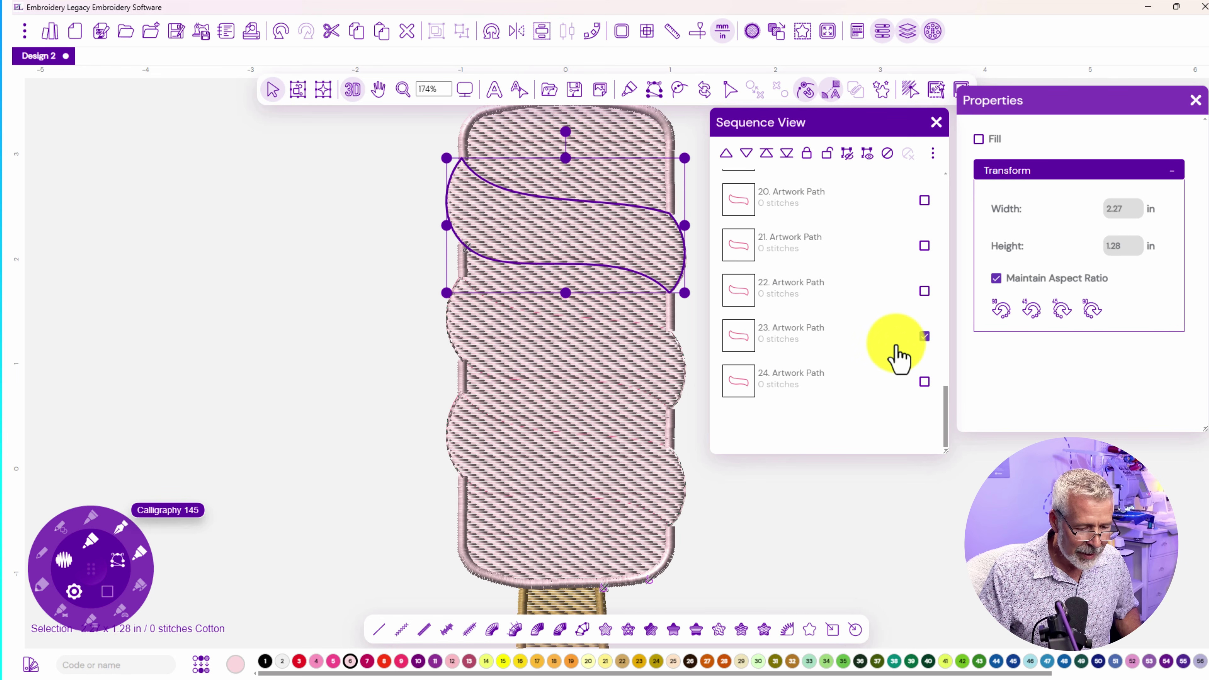
left_click(876, 383)
left_click(832, 350)
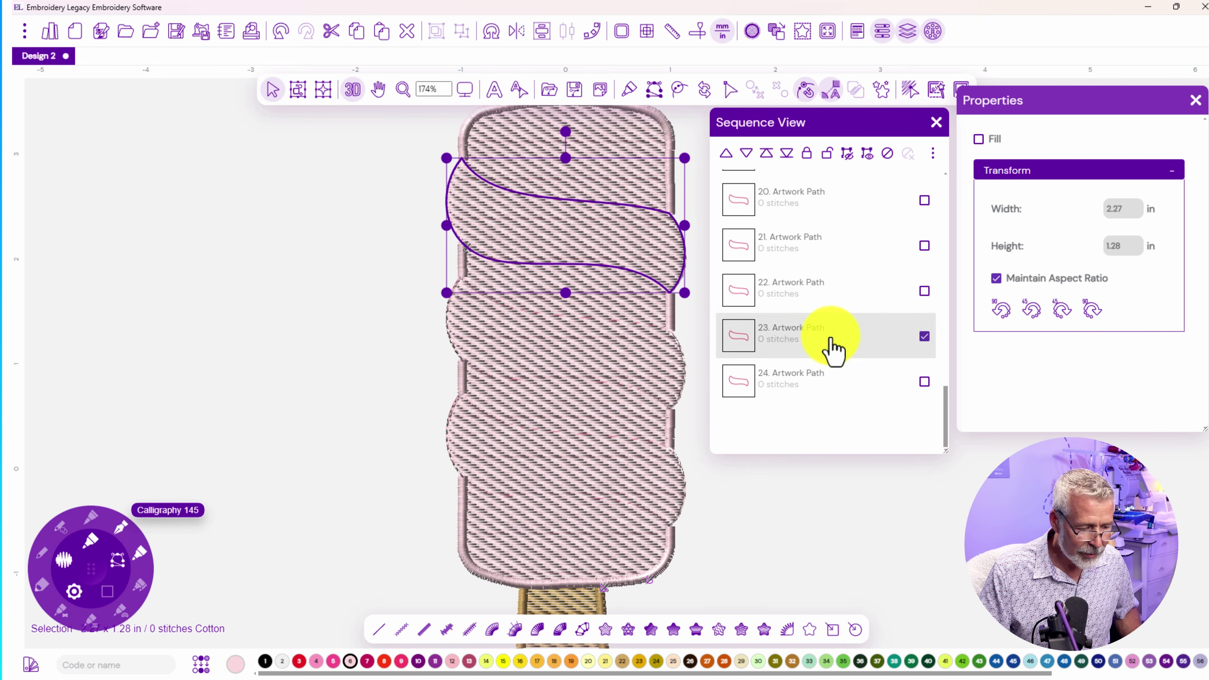
left_click(923, 389)
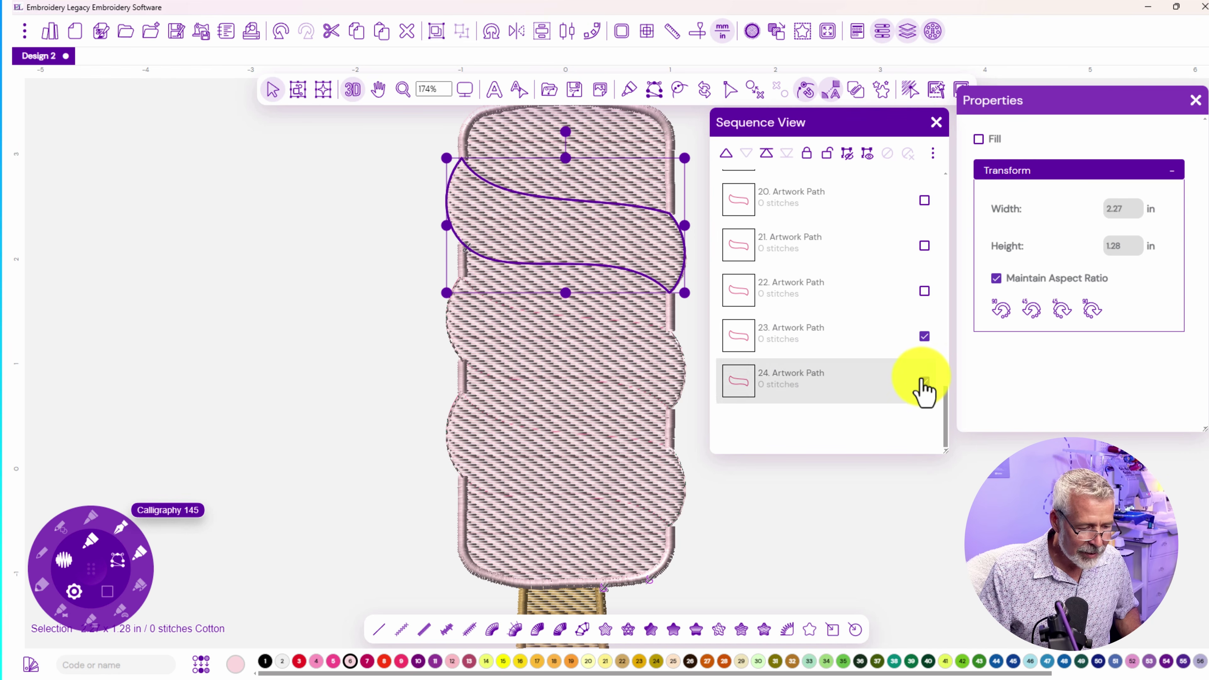
Check which swirl each of the last artwork outlines in the sequence belongs to, from the uppermost pair to the middle one
left_click(830, 347)
left_click(828, 390)
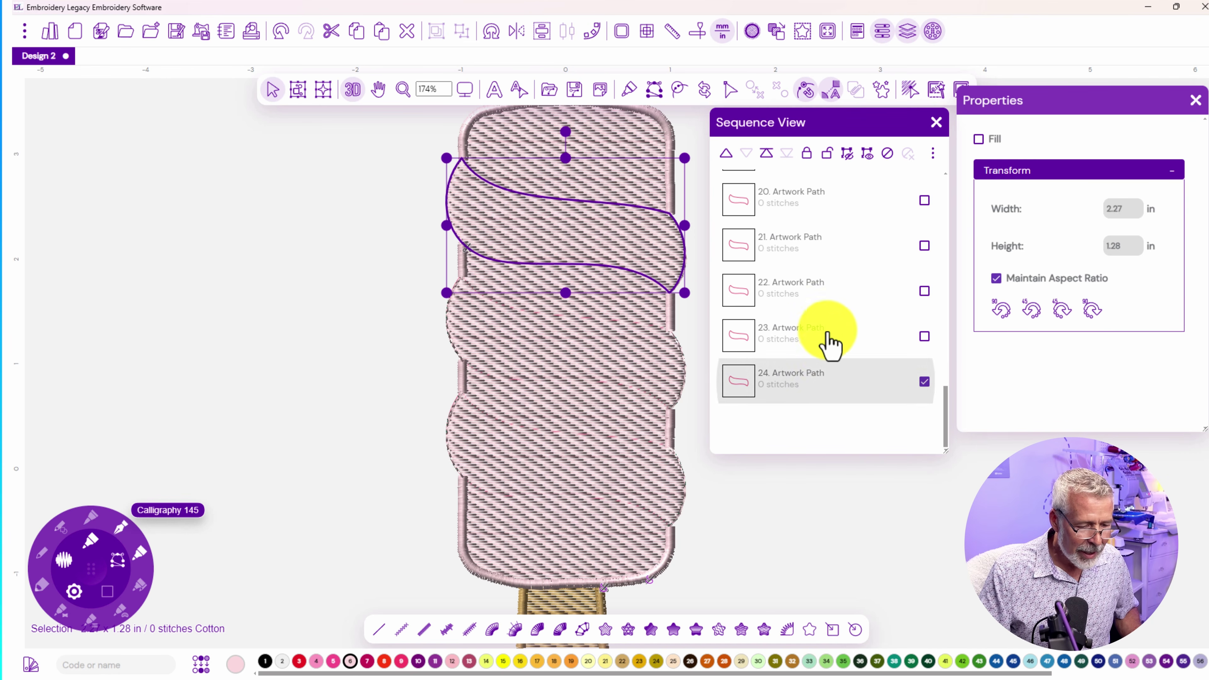
left_click(778, 286)
left_click(776, 252)
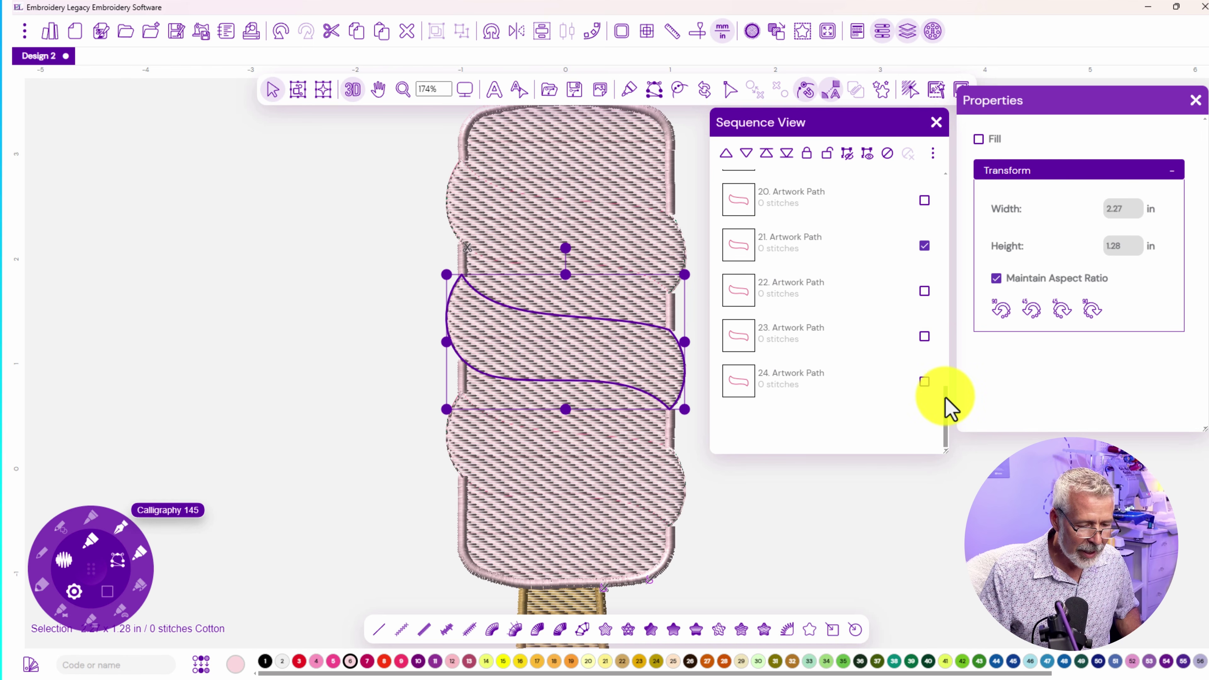
scroll(948, 405, "up", 5)
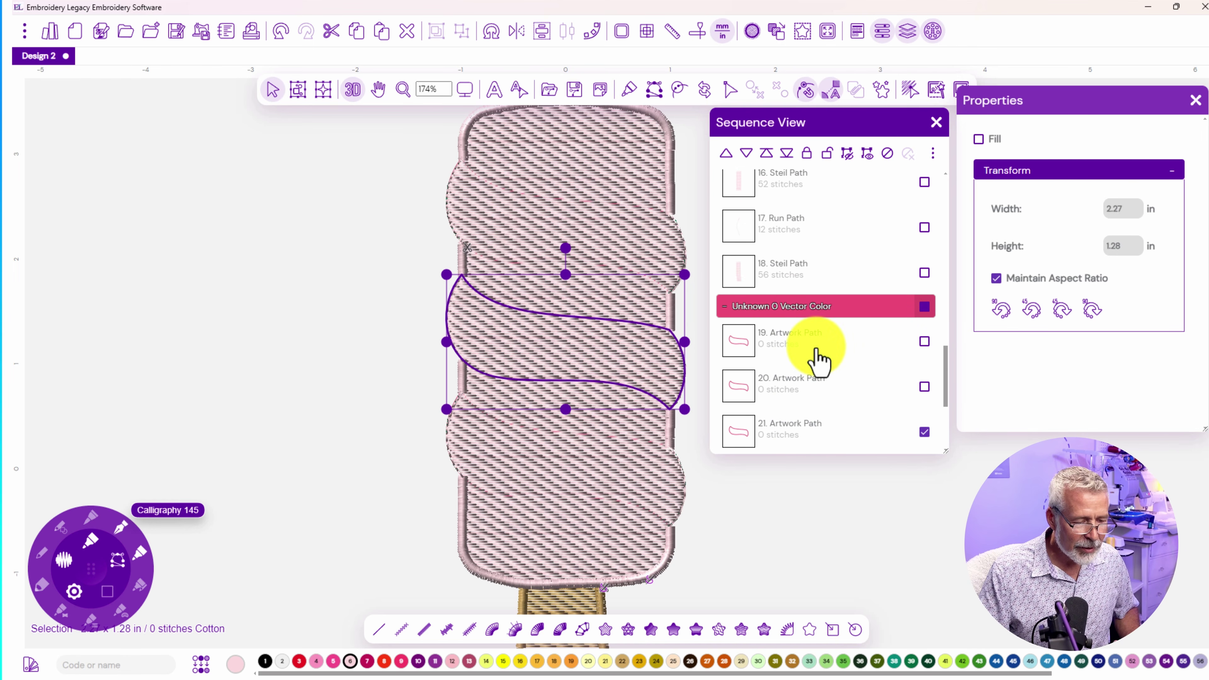
Convert the first of the two lowest swirl outlines in the sequence into a Motif fill with the Line pattern
left_click(805, 344)
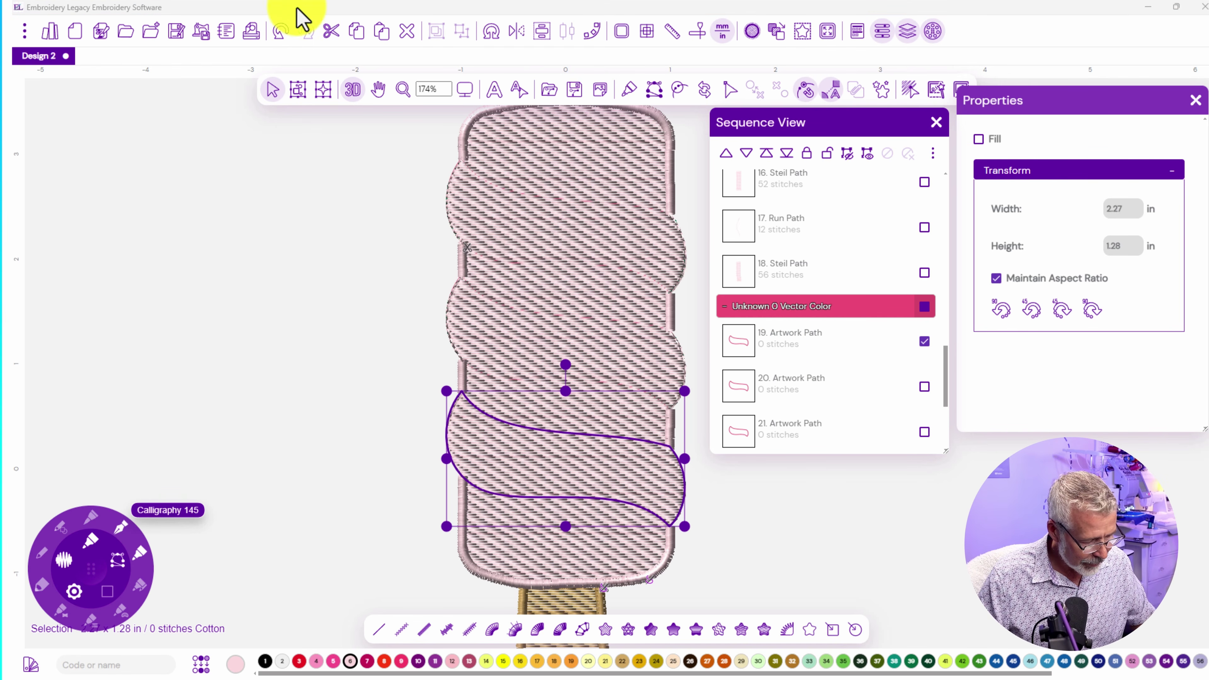
left_click(381, 278)
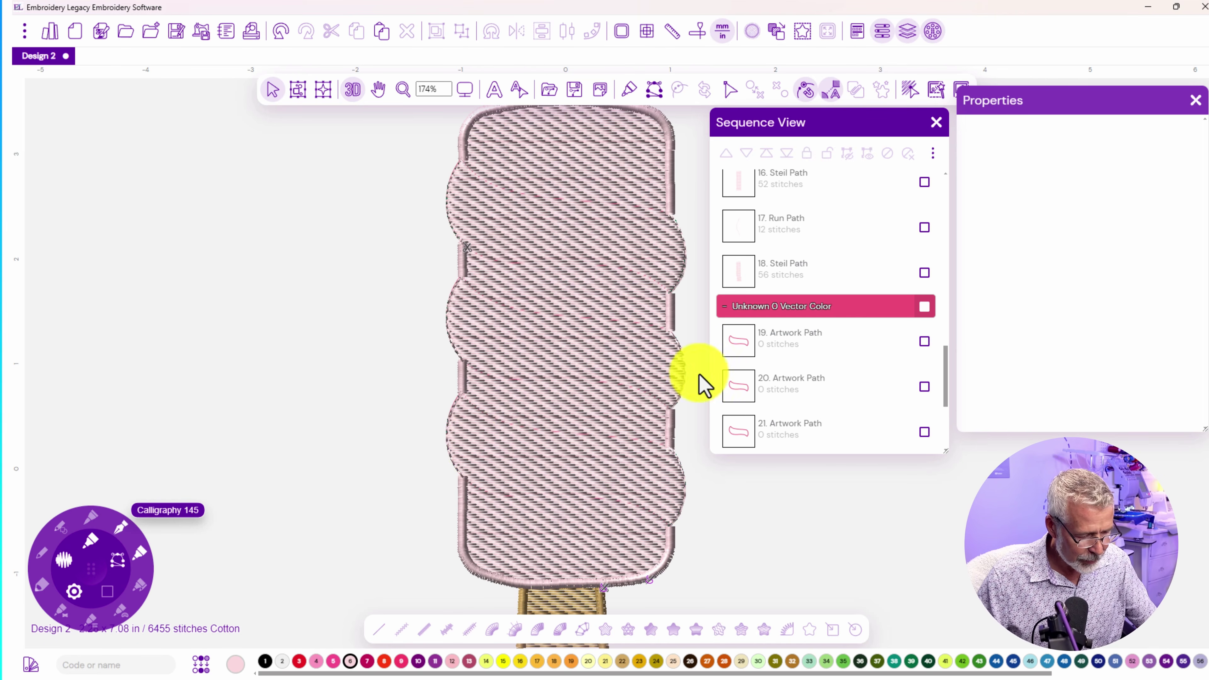
left_click(736, 339)
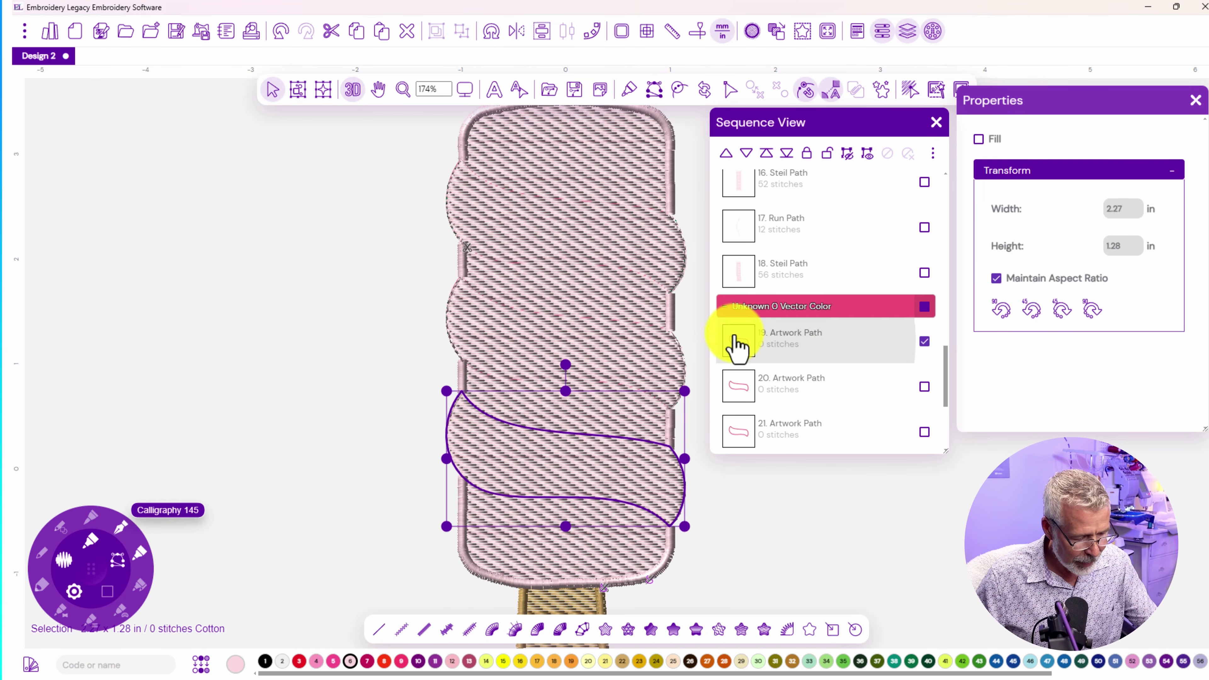
left_click(720, 631)
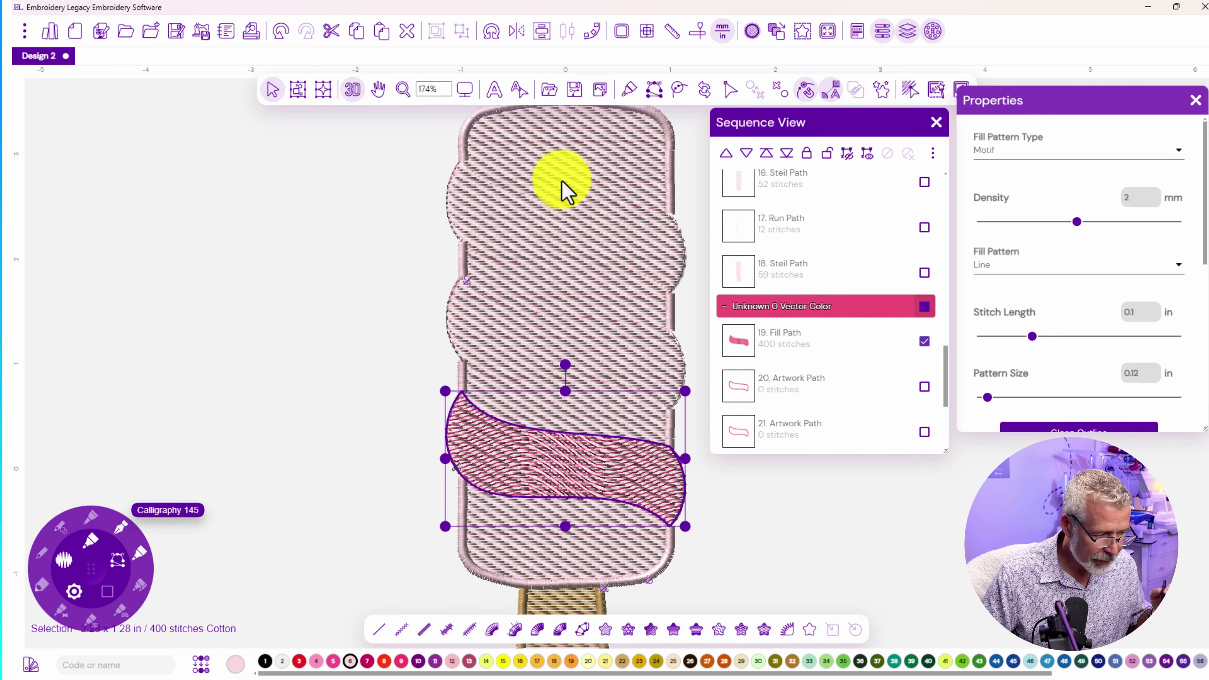
Hide the stitches of the pink body fill and its borders, keeping the stitches of the lowest swirl's fill shown
scroll(853, 240, "up", 2)
scroll(852, 241, "up", 10)
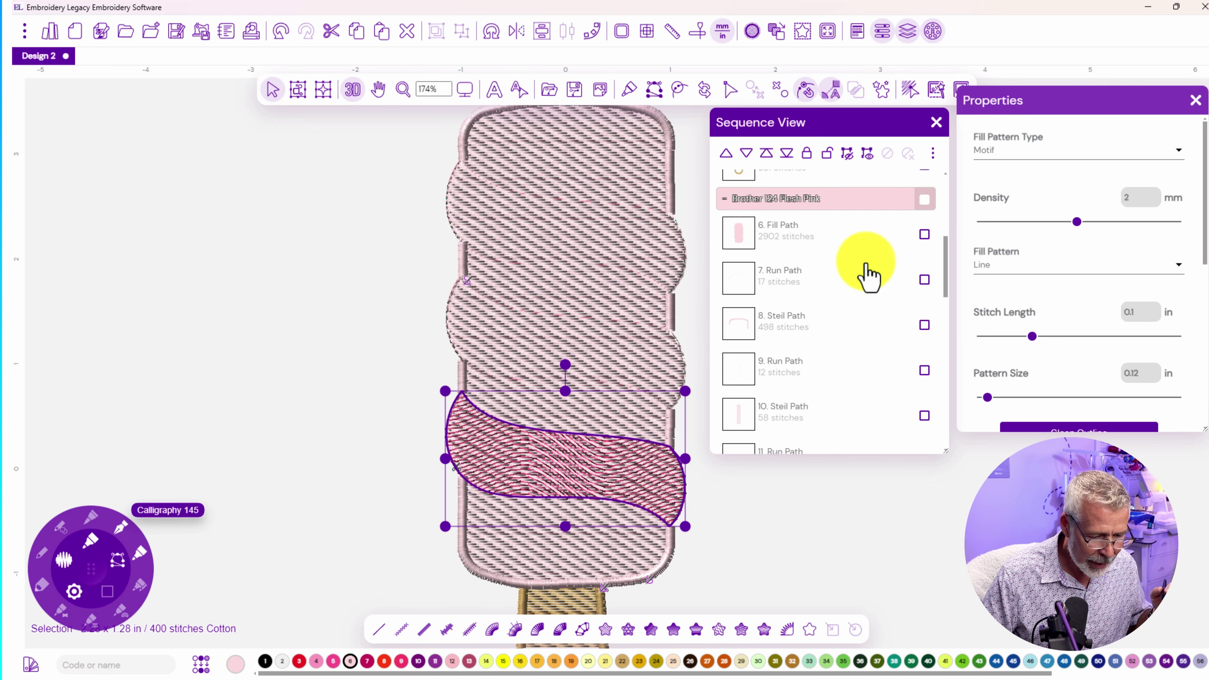
left_click(925, 325)
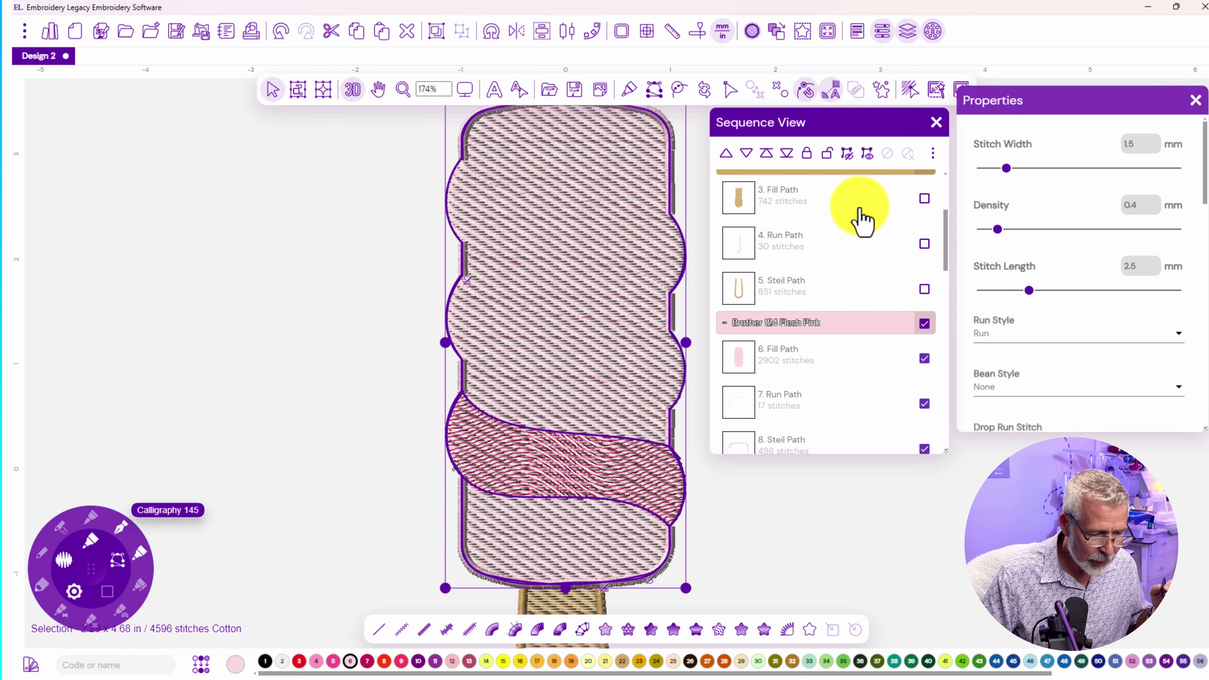
left_click(847, 157)
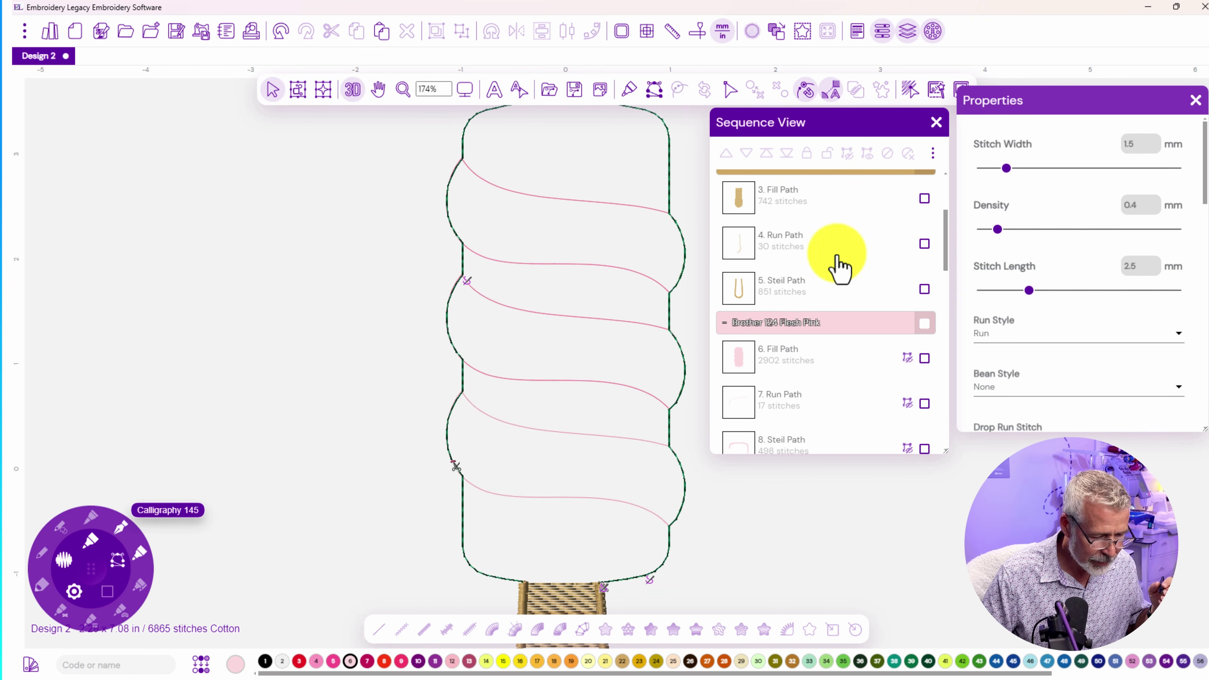
left_click_drag(946, 250, 947, 360)
left_click(924, 389)
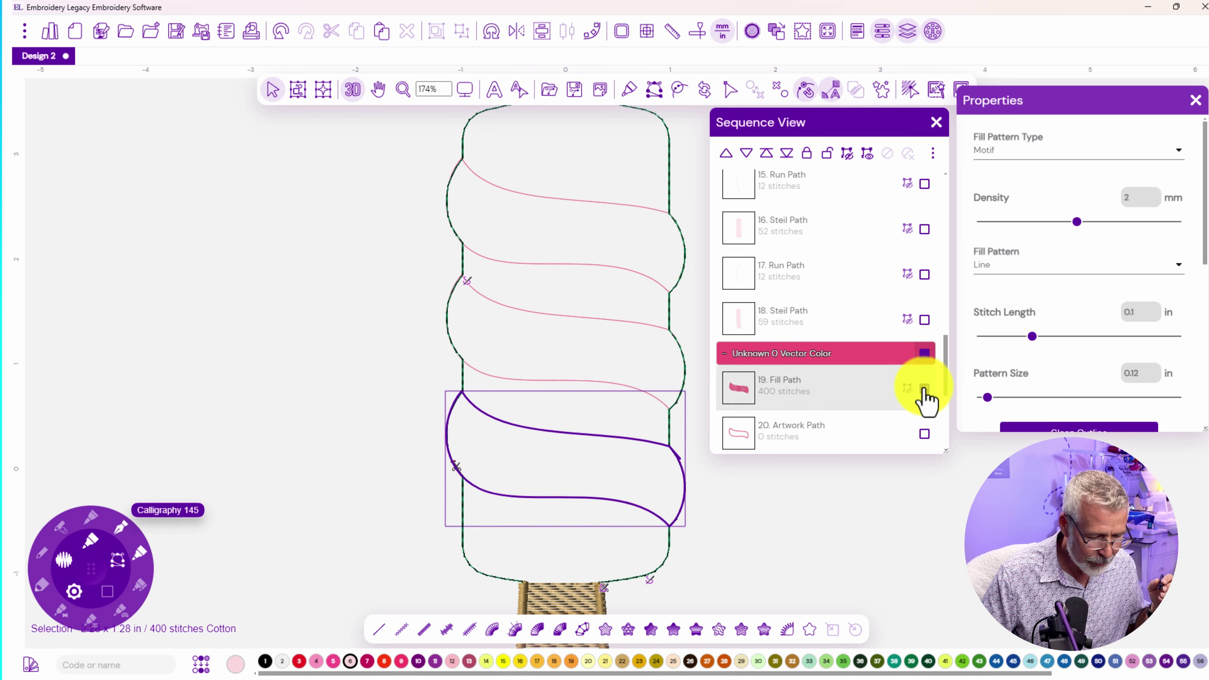
left_click(868, 157)
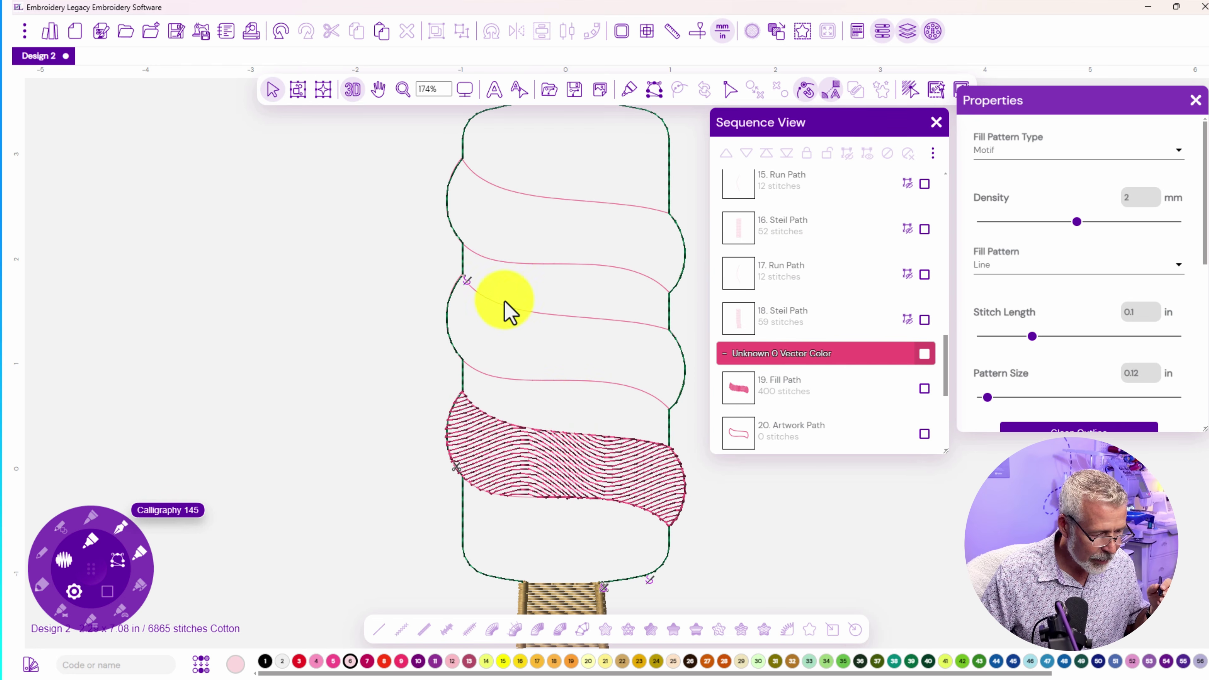
Reshape the lowest swirl fill's stitch-flow curve: raise its left end, lower its right end and align the middle points with the swirl
key("e")
left_click(543, 450)
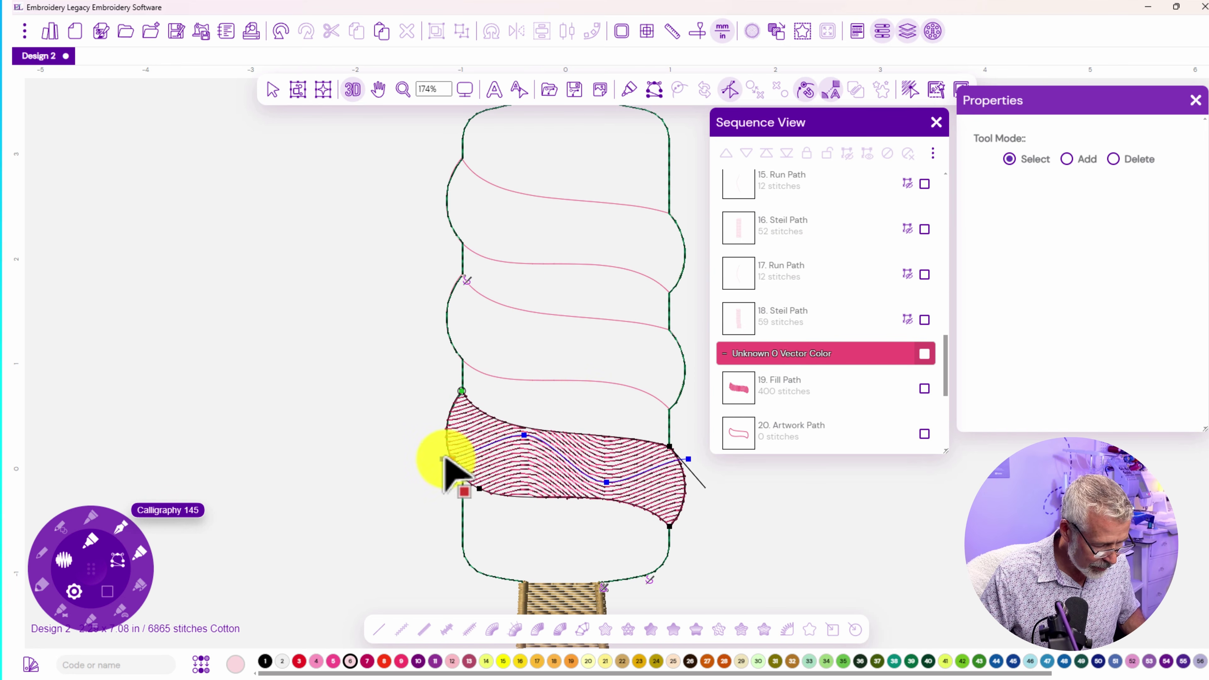
left_click(444, 460)
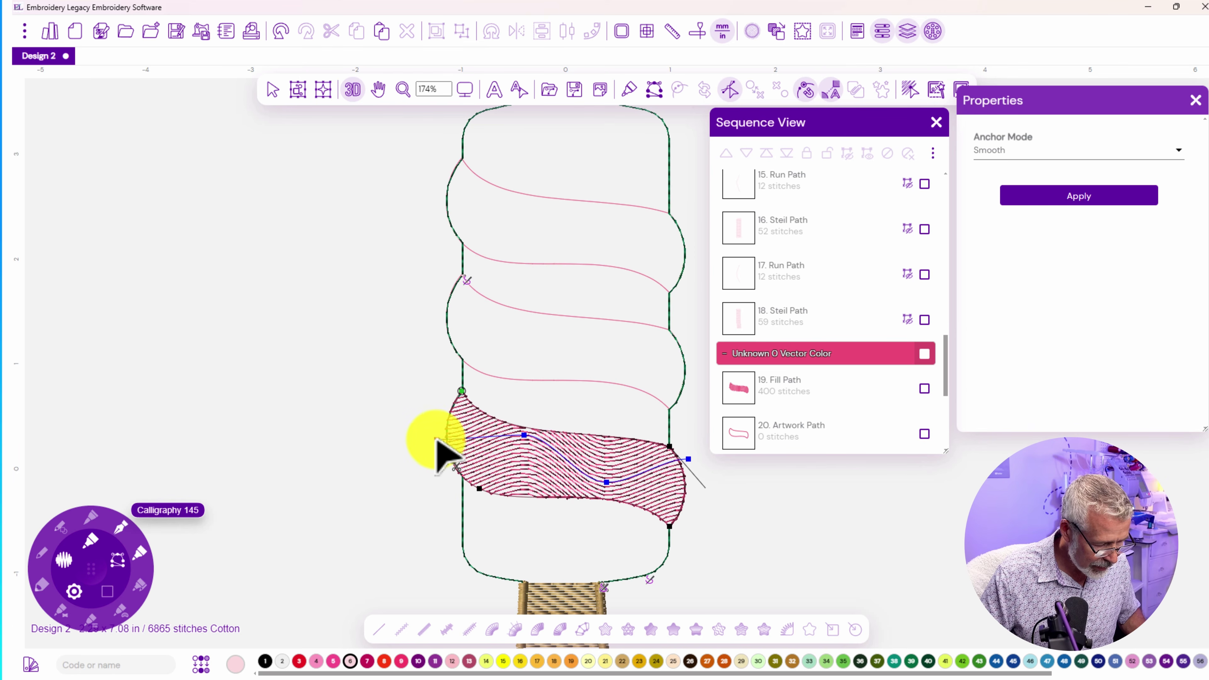
left_click_drag(441, 419, 514, 454)
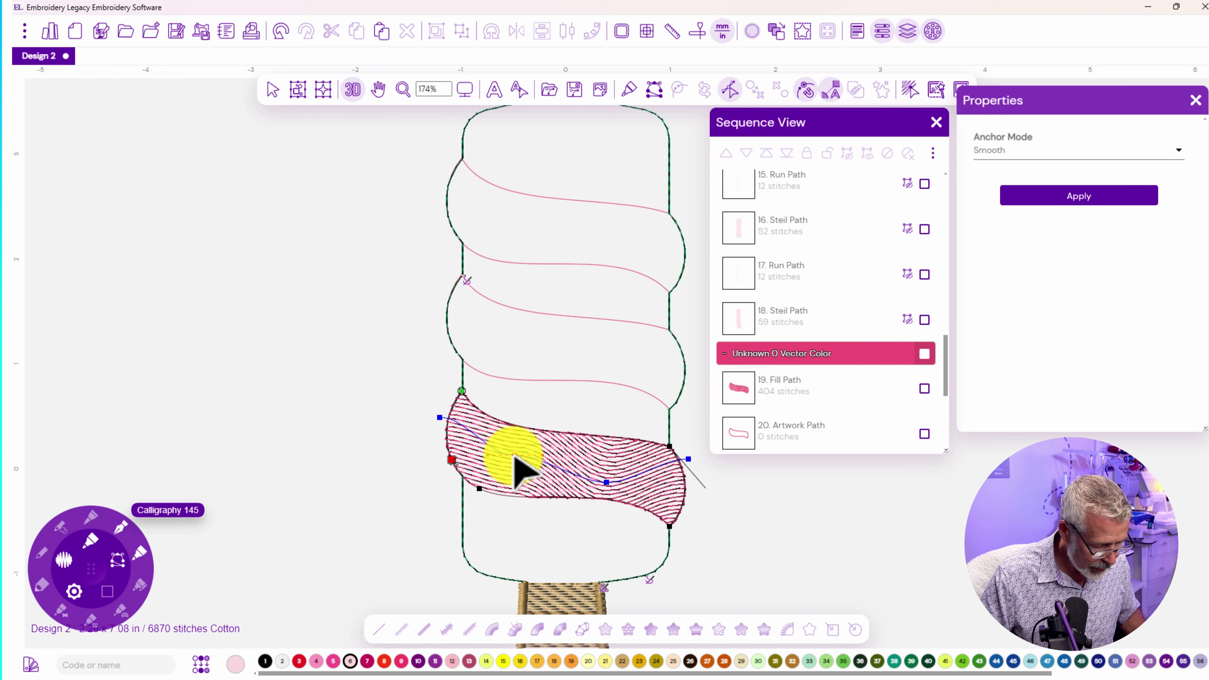
left_click(514, 459)
left_click_drag(604, 482, 608, 471)
left_click_drag(688, 460, 700, 494)
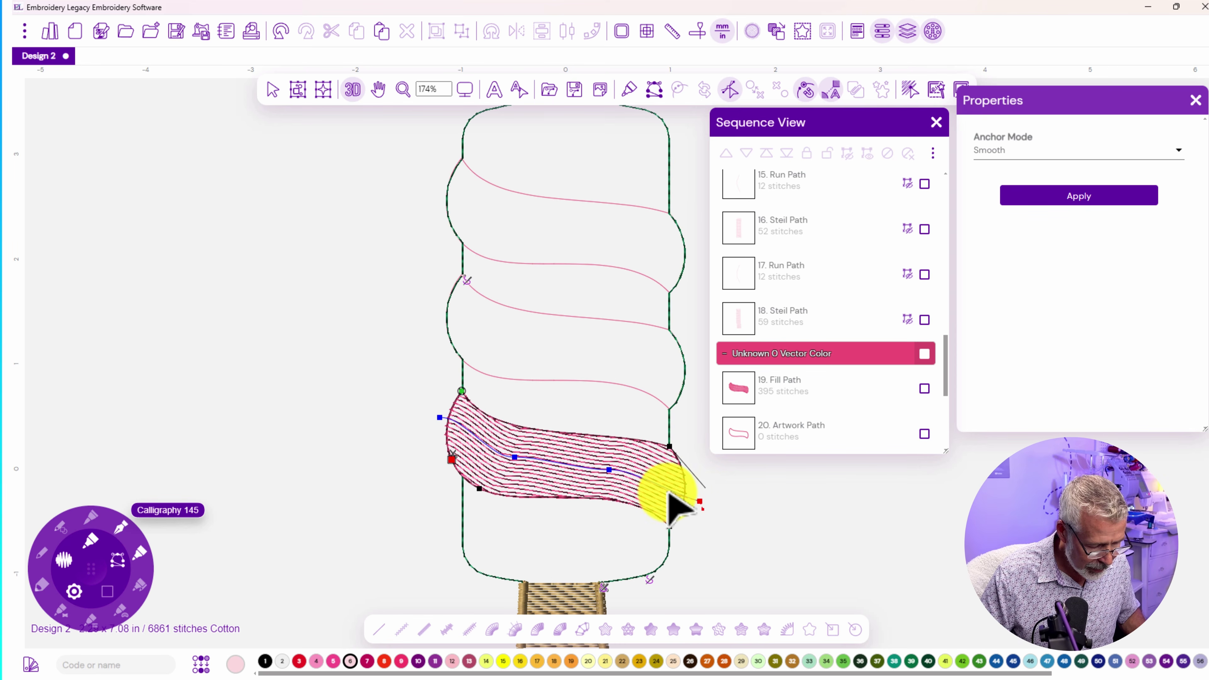
Adjust the right-end anchor and curve handle of the lowest swirl's stitch-flow line to follow the swirl's downward bend
left_click(661, 472)
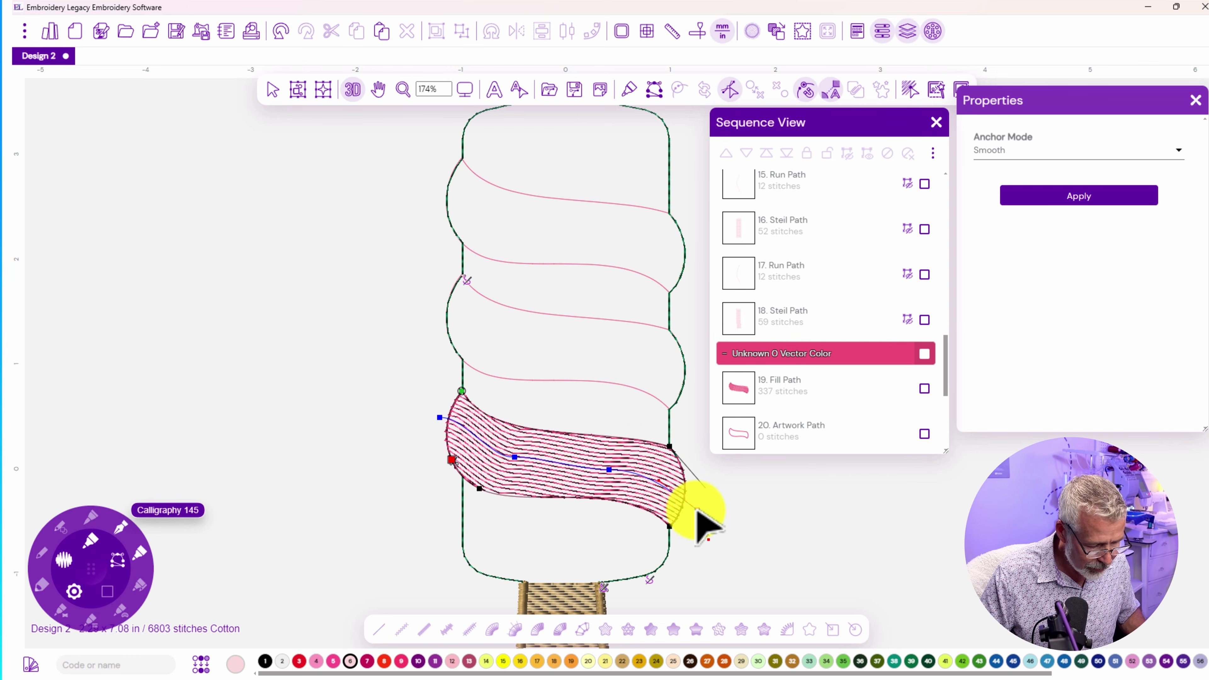
left_click(696, 510)
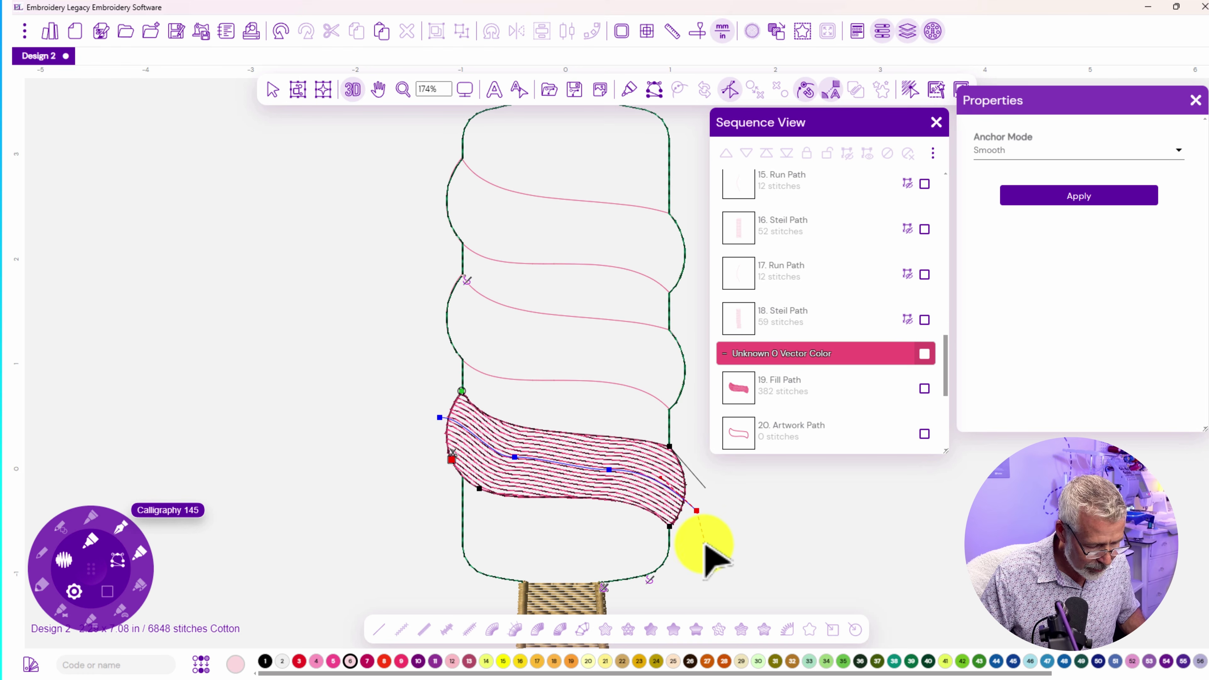
left_click(703, 546)
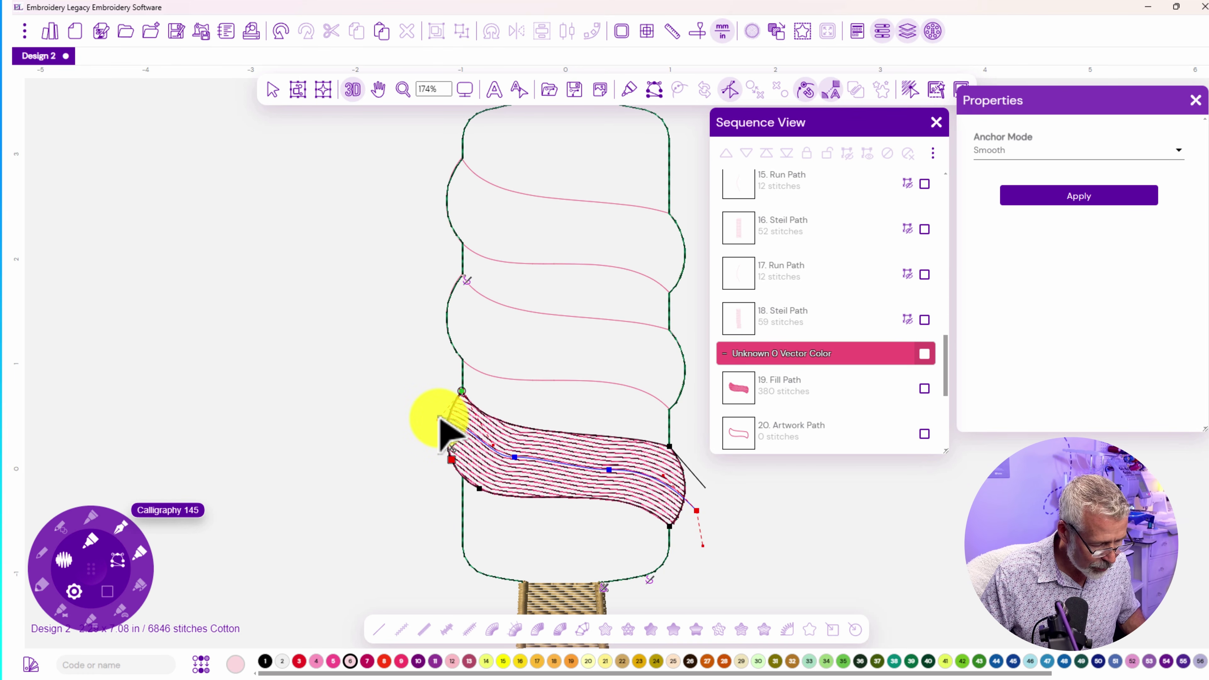
Refine the left part of the stitch-flow curve and move the fill's start point slightly right along the swirl's upper edge
left_click(439, 418)
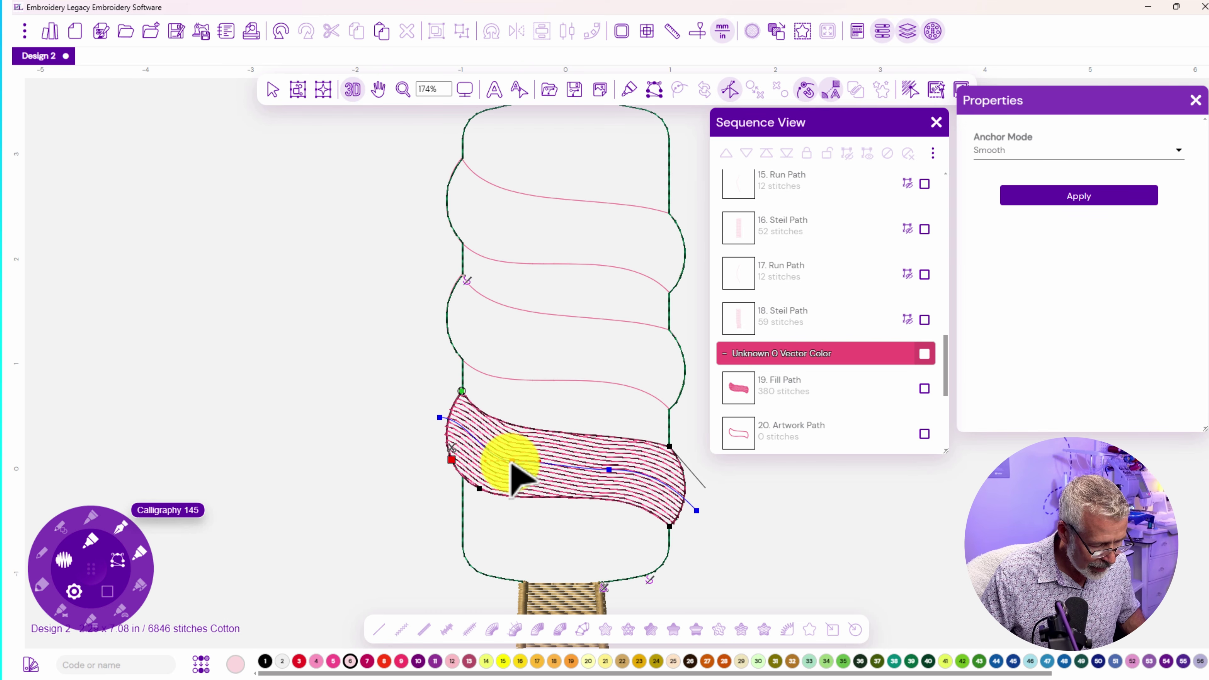
left_click(511, 461)
left_click(440, 418)
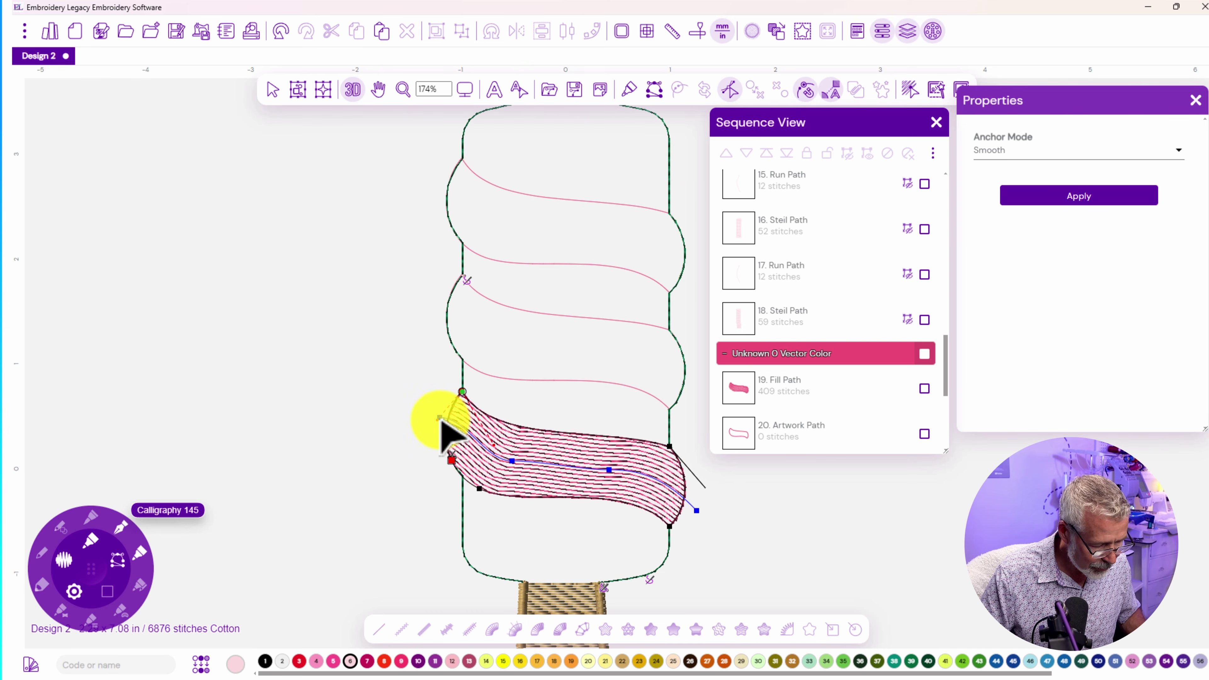
left_click_drag(436, 414, 433, 409)
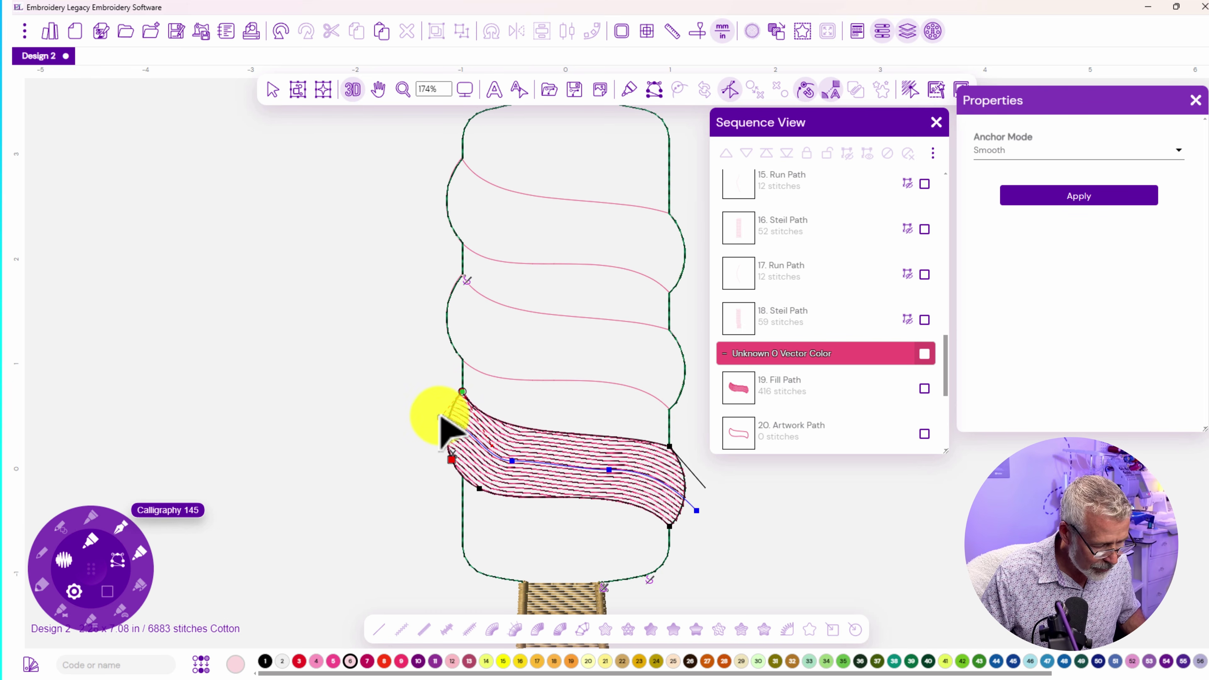
left_click(440, 419)
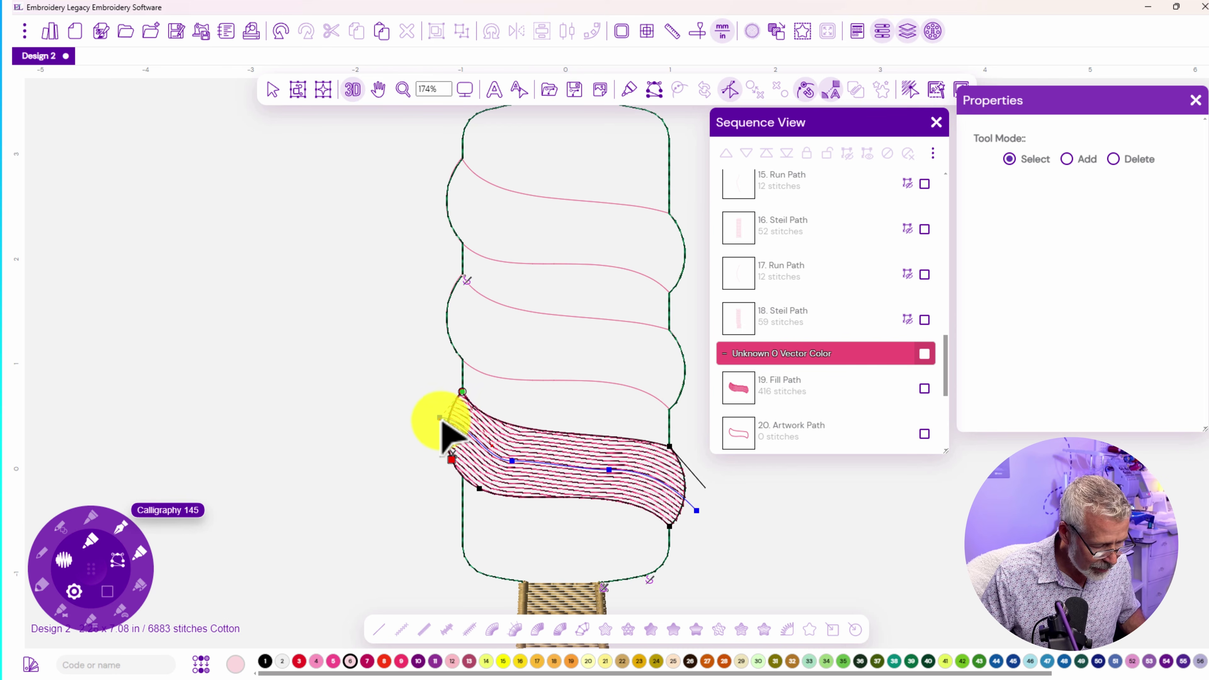
left_click_drag(440, 422, 478, 406)
Redirect the curve handle at the flow line's left end so the stitches sweep smoothly into the lowest swirl
left_click(439, 416)
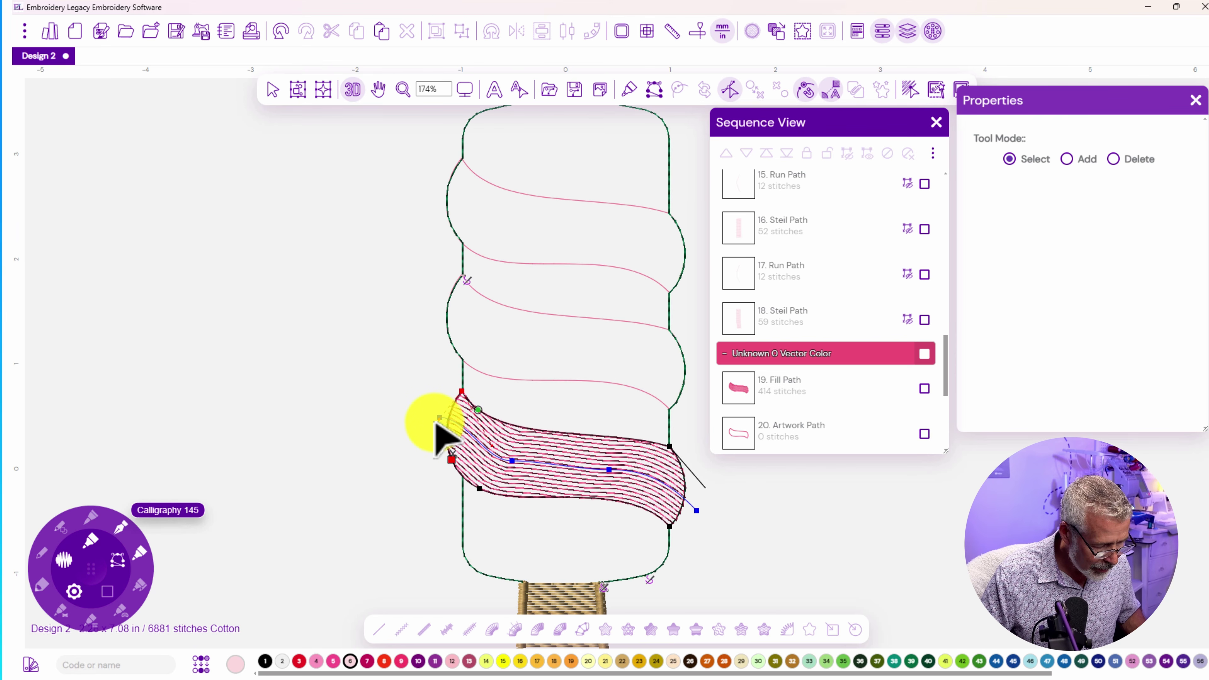
scroll(435, 419, "up", 4)
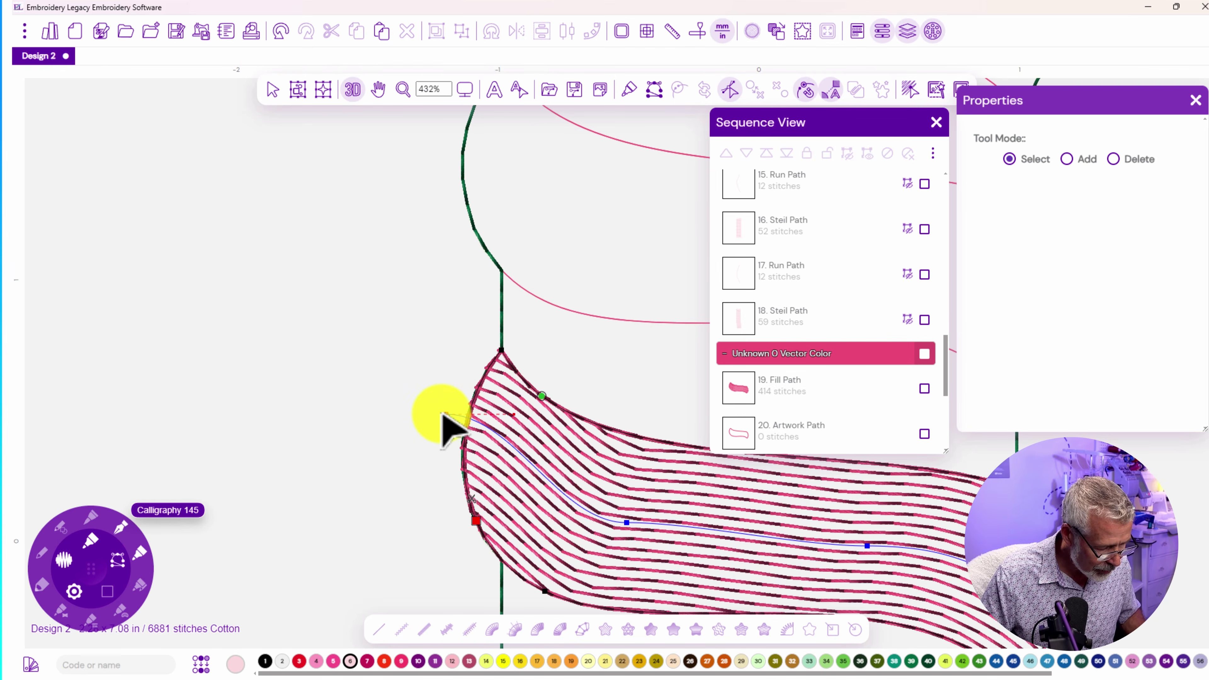
left_click(443, 416)
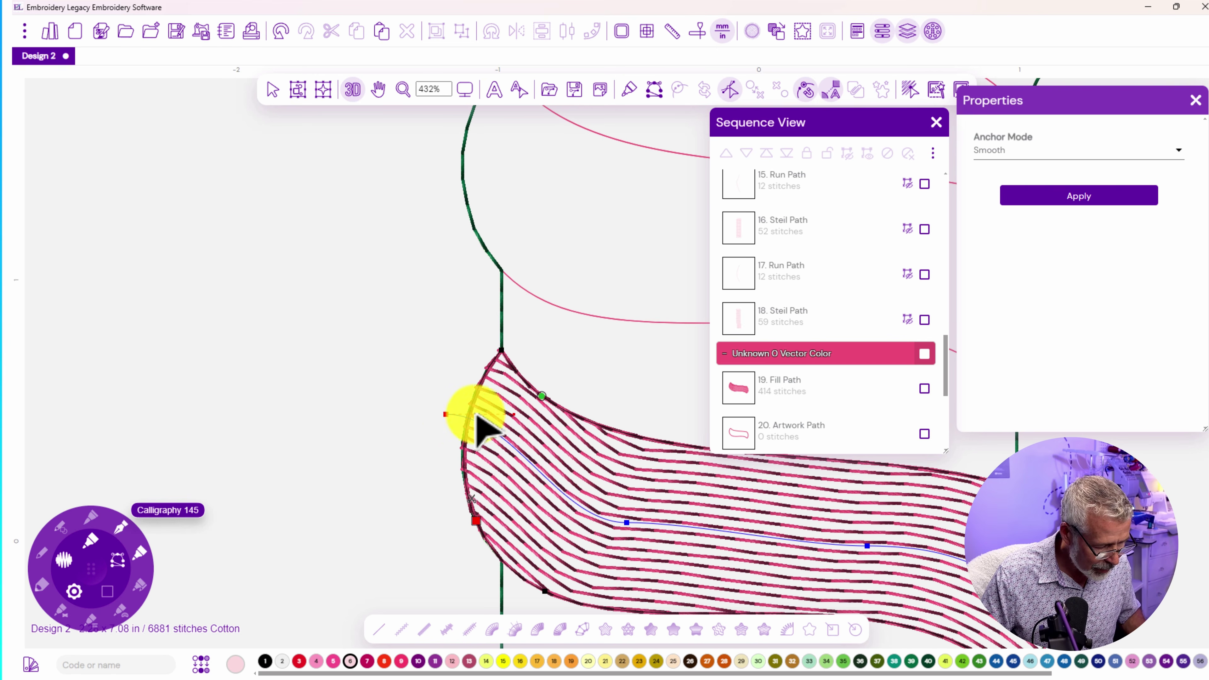
left_click_drag(513, 417, 464, 447)
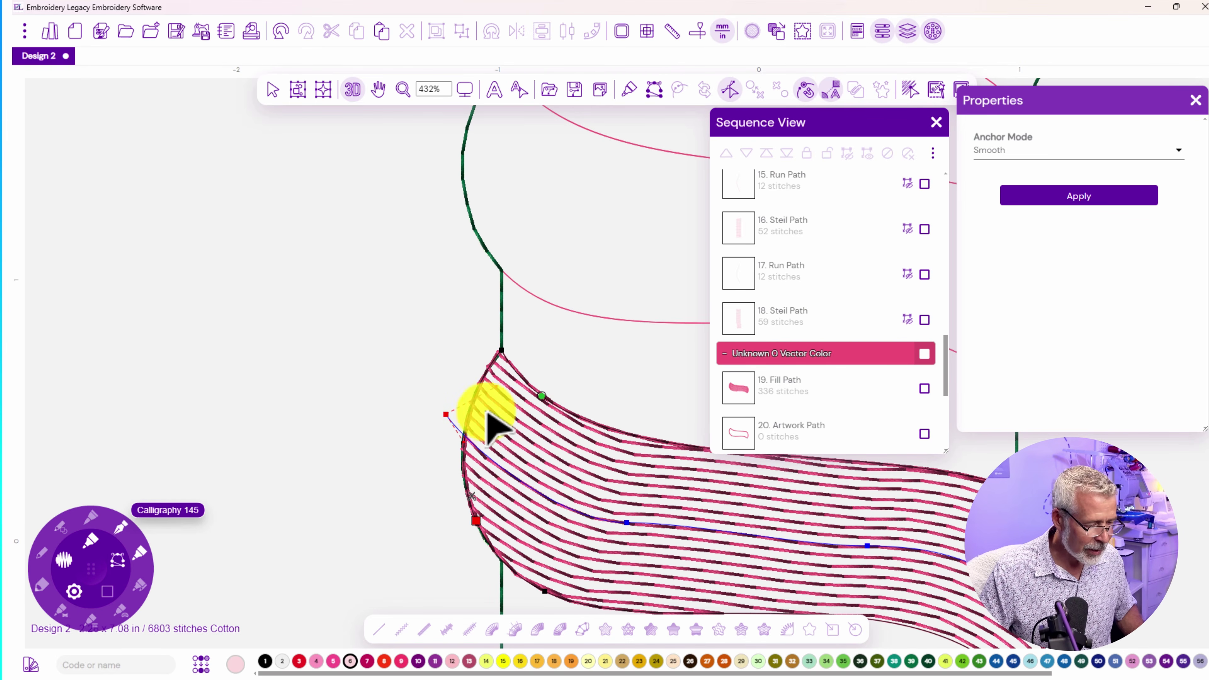
scroll(434, 411, "down", 3)
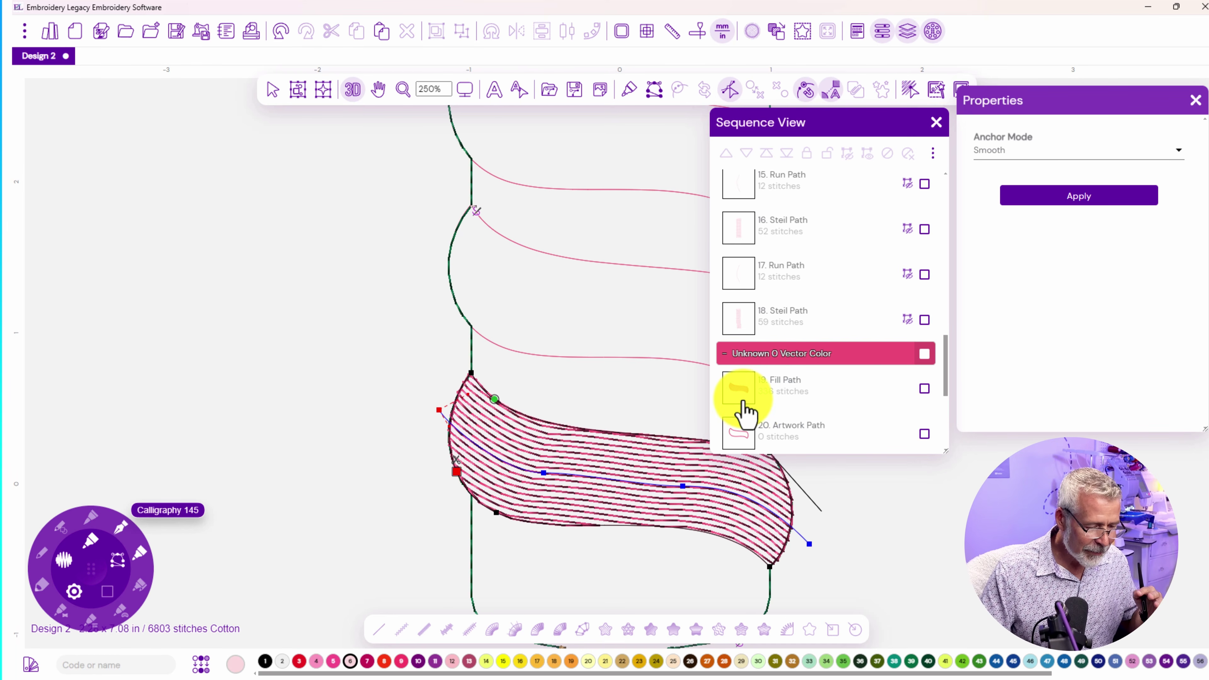
left_click(390, 417)
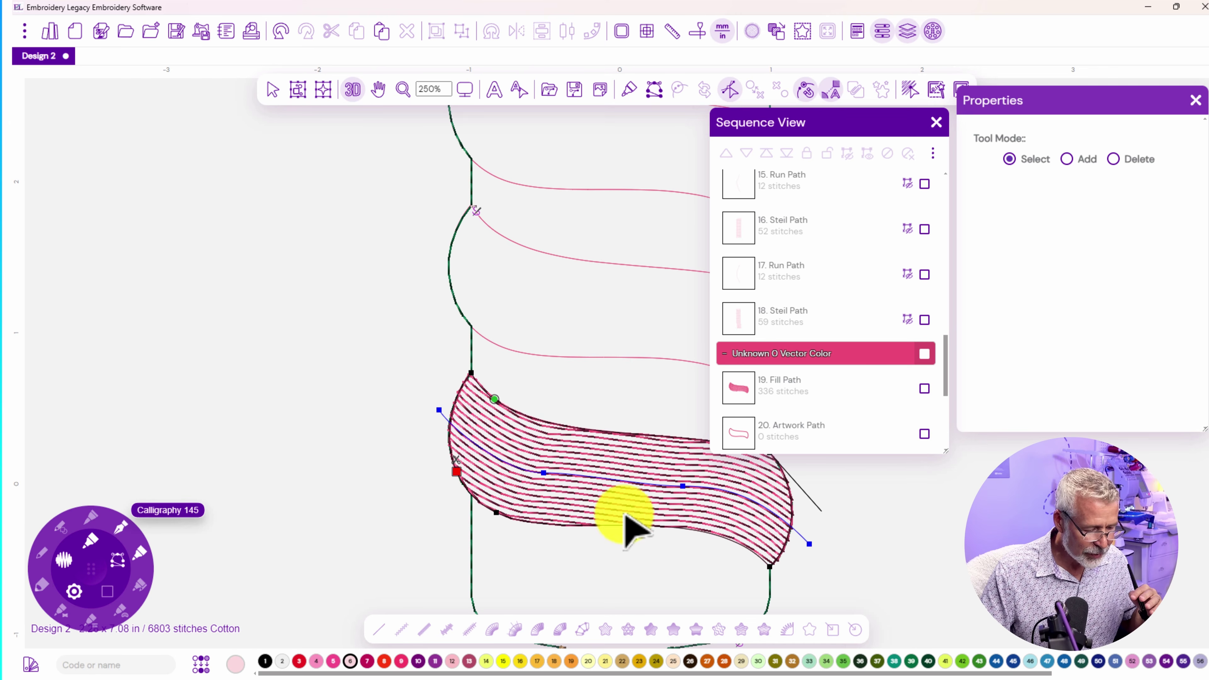
Convert the remaining artwork outline of the lowest swirl into a Steil border
left_click(743, 443)
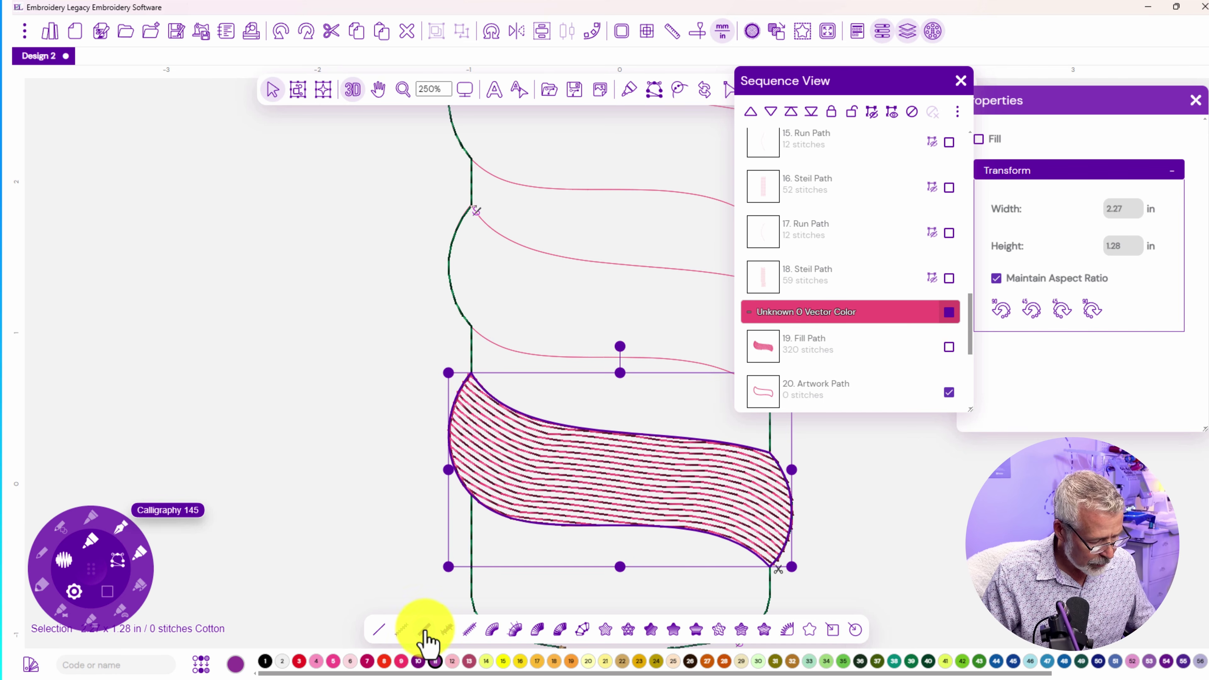
left_click(425, 630)
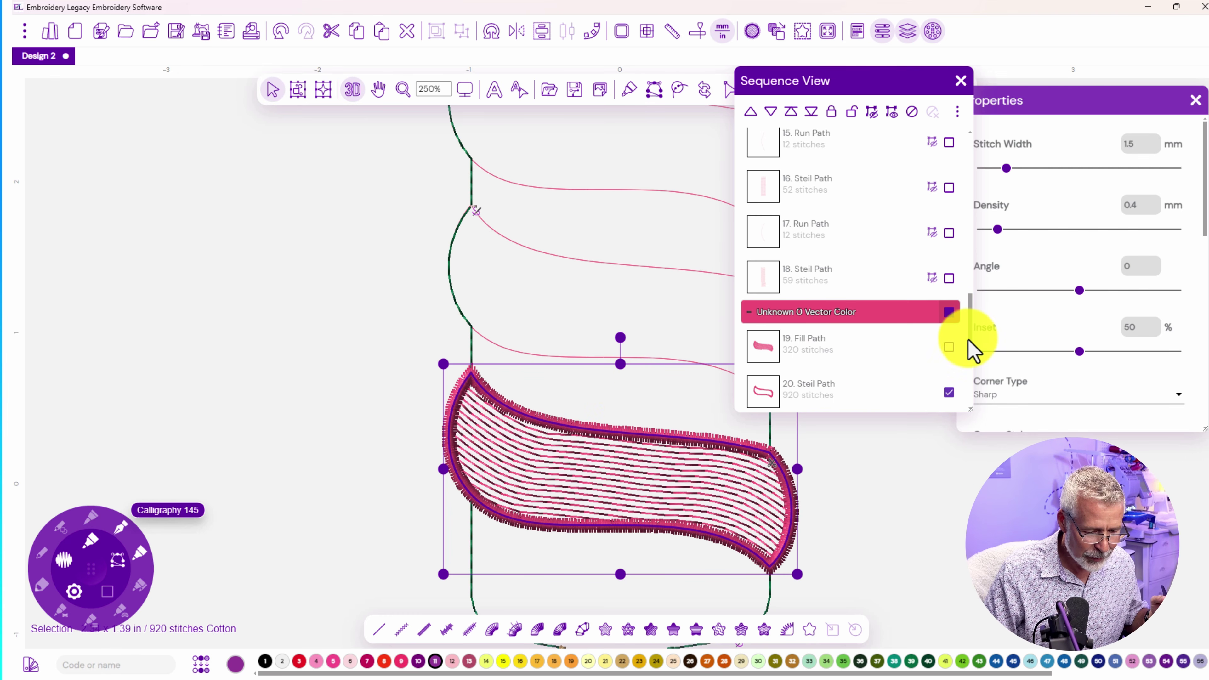
Select the lowest swirl's fill together with its Steil border and copy both
scroll(972, 350, "down", 3)
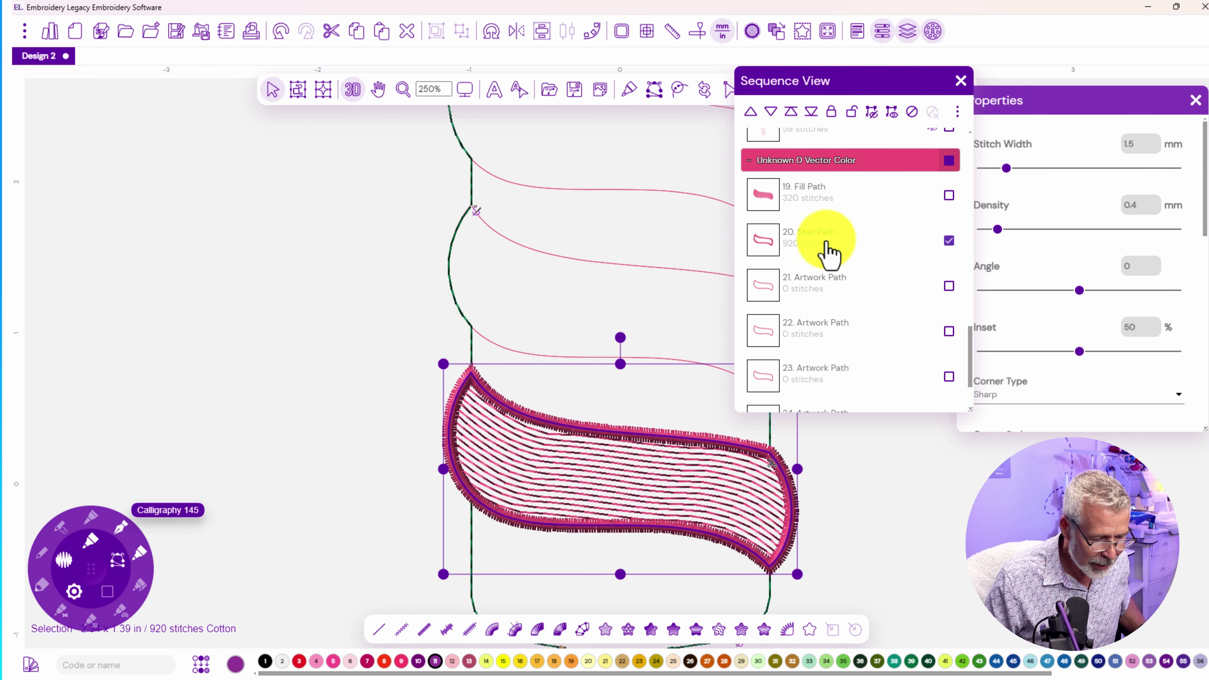
left_click(949, 196)
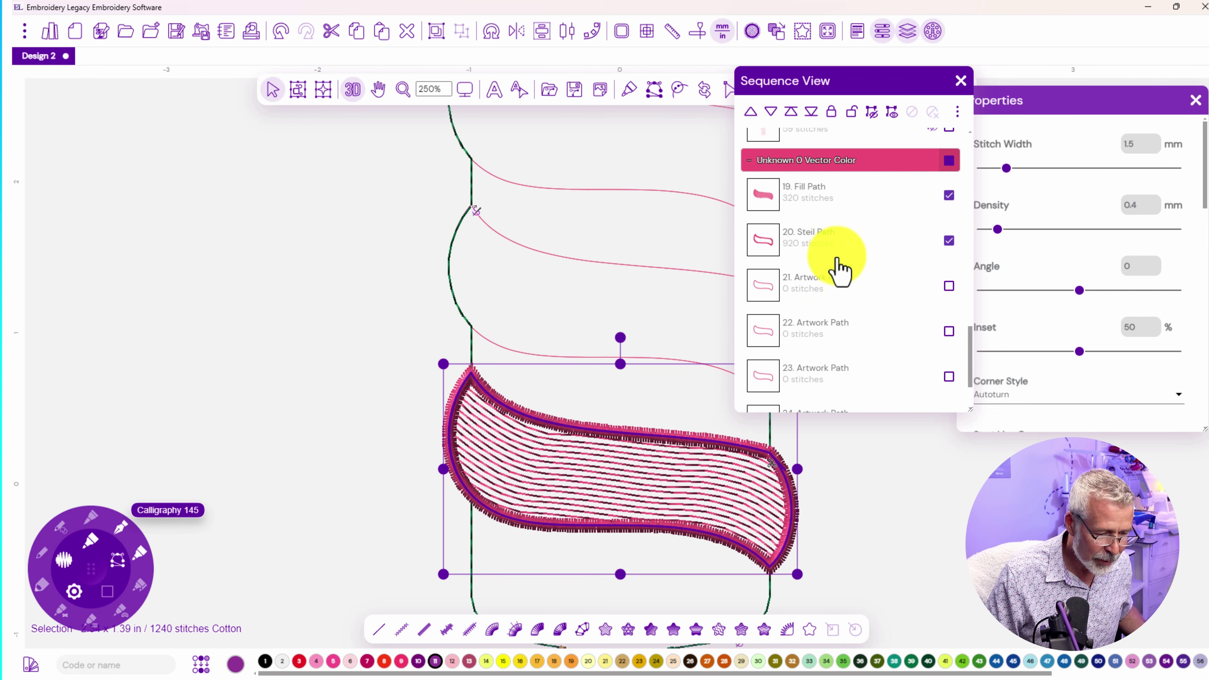
right_click(705, 469)
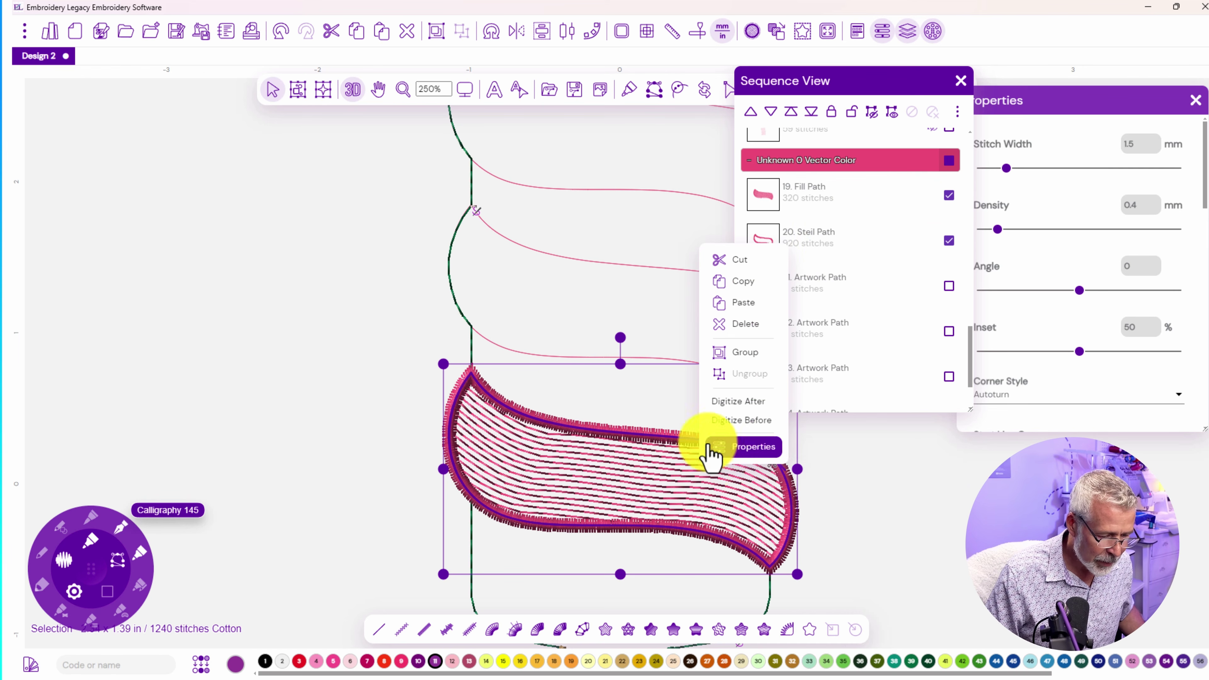
left_click(743, 286)
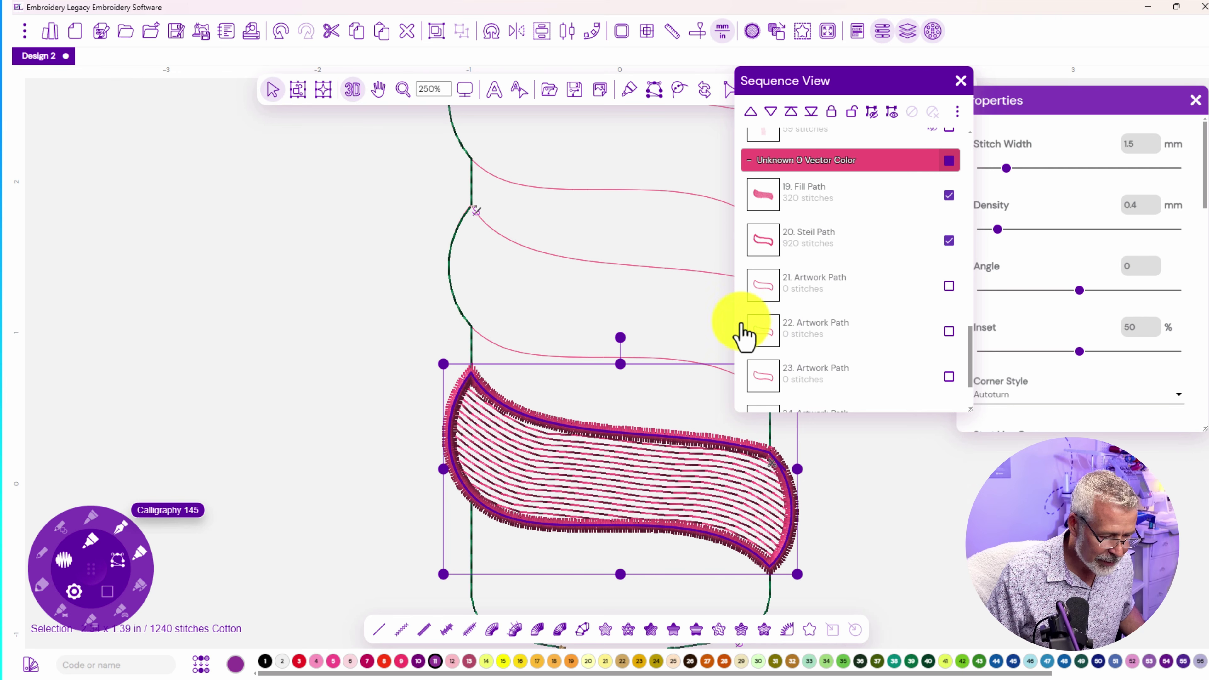
Paste a copy of the lowest swirl's fill and Steil border and move it up onto the middle swirl outline
right_click(714, 459)
left_click(742, 499)
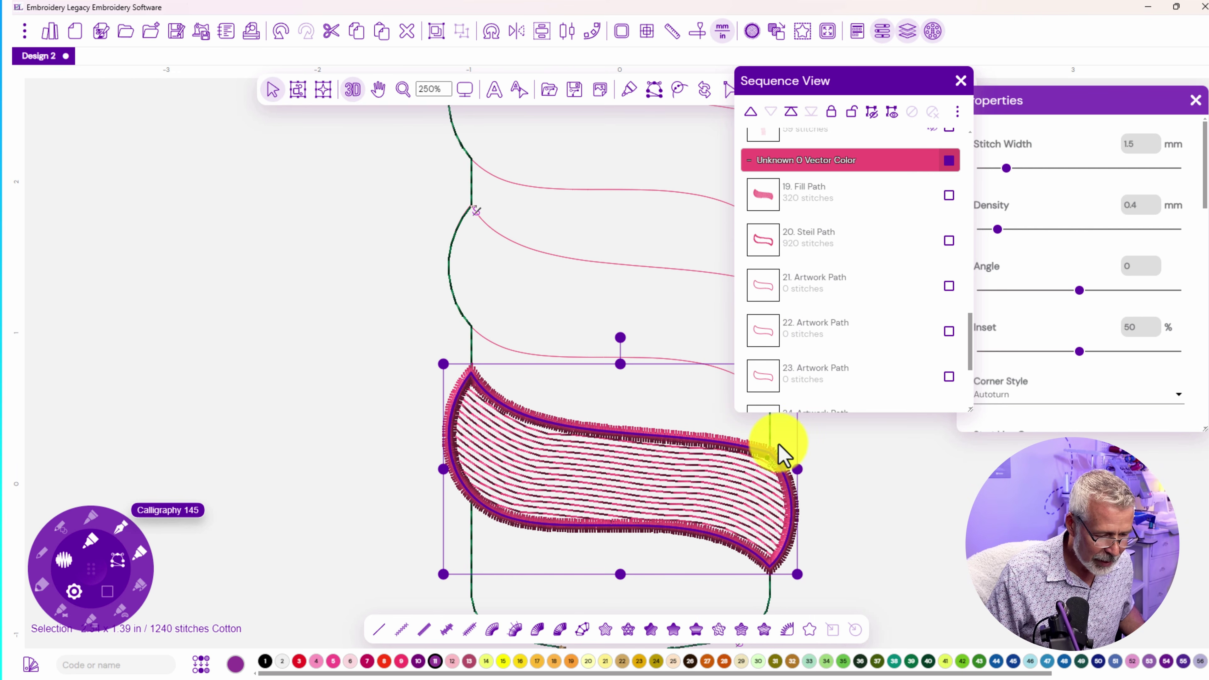
scroll(974, 350, "down", 4)
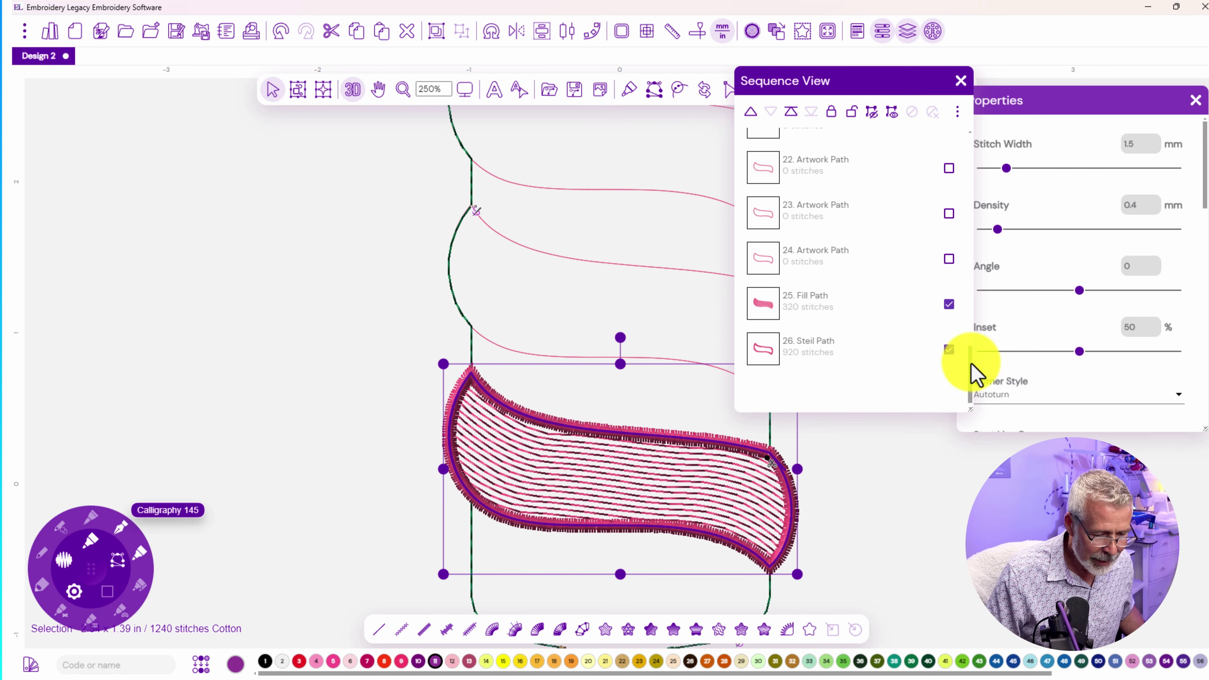
scroll(968, 328, "up", 5)
scroll(969, 341, "down", 2)
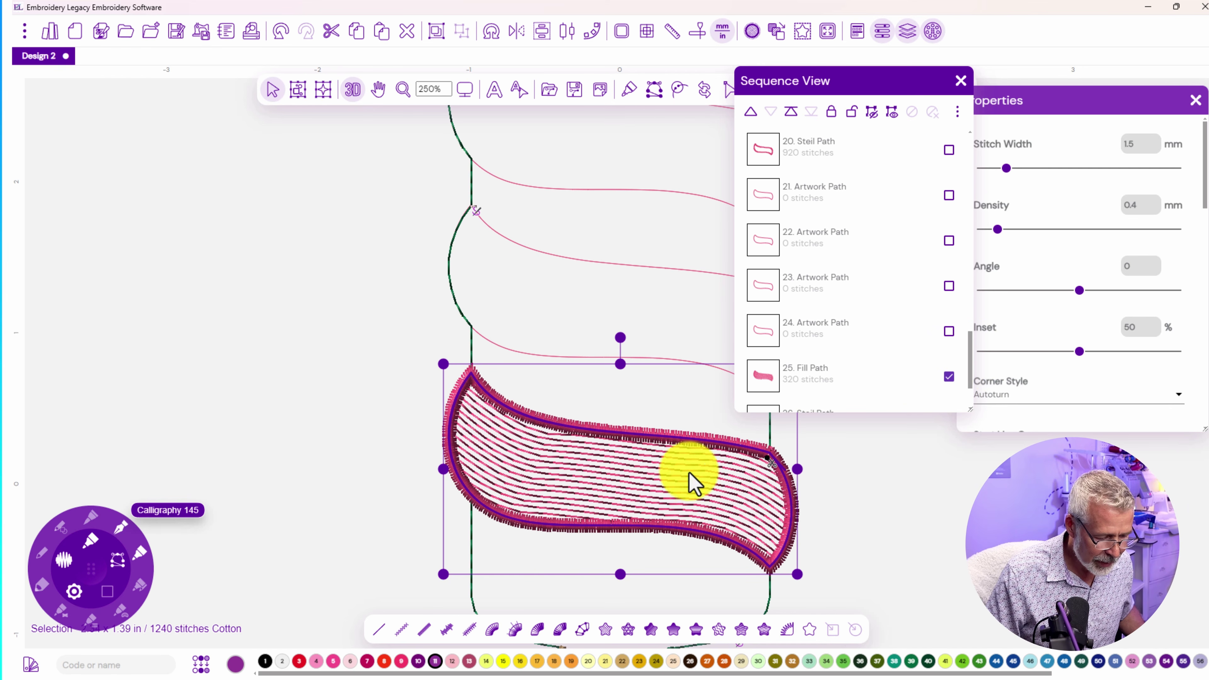
left_click_drag(646, 482, 645, 319)
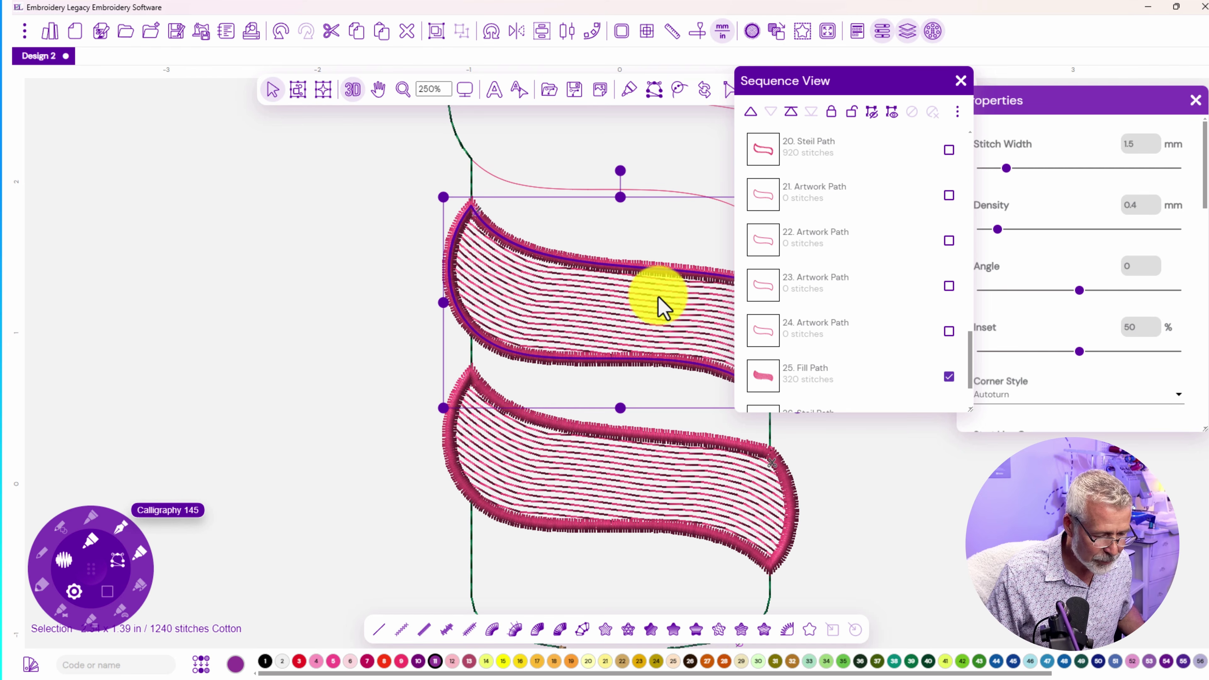
Copy the middle swirl's fill and border, paste them, and move the duplicate up onto the top swirl outline
right_click(664, 310)
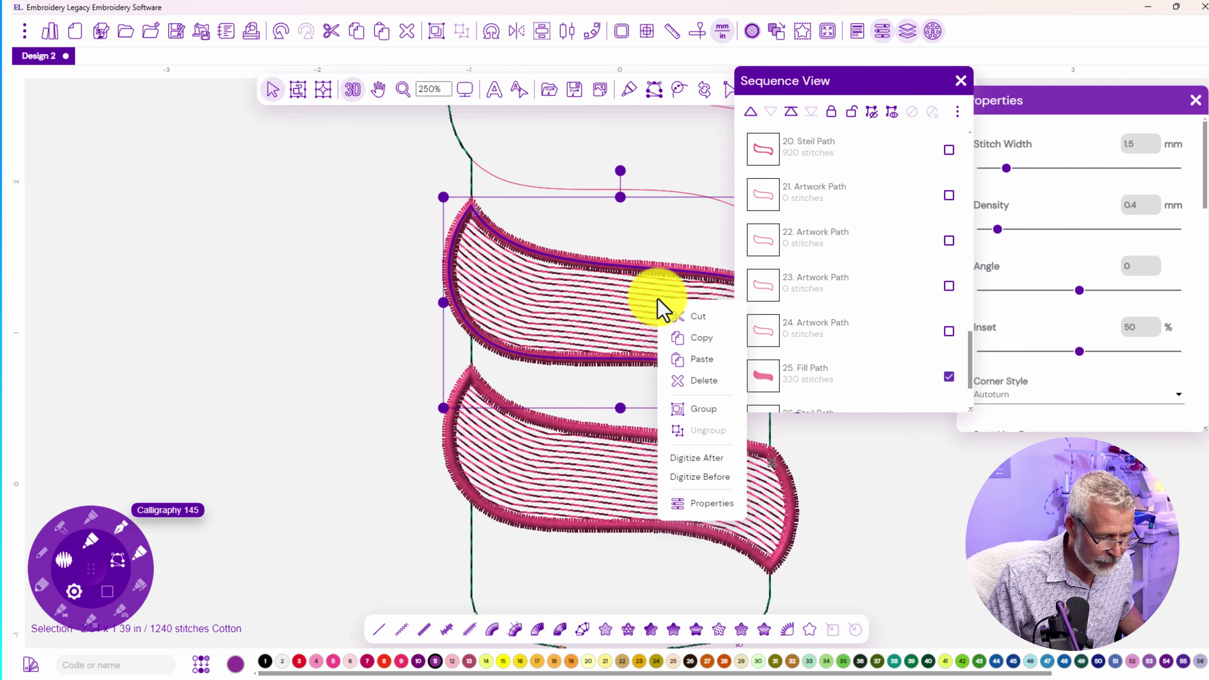
left_click(698, 342)
right_click(693, 350)
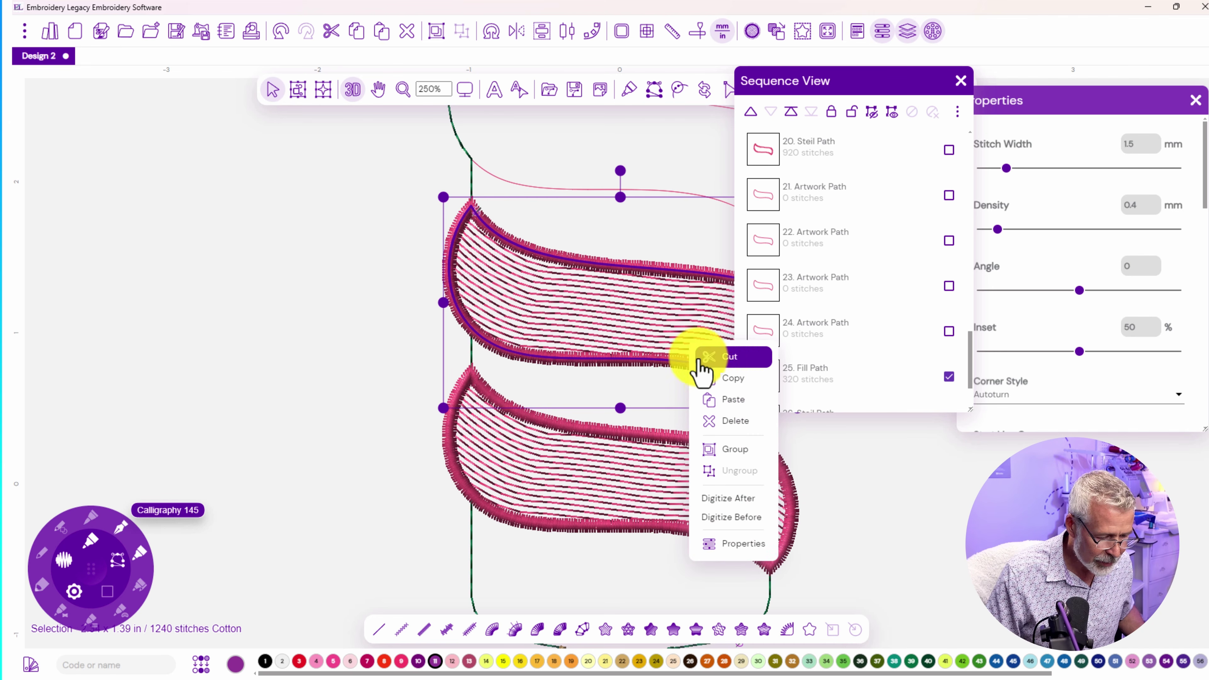
left_click(734, 405)
left_click_drag(656, 319, 655, 156)
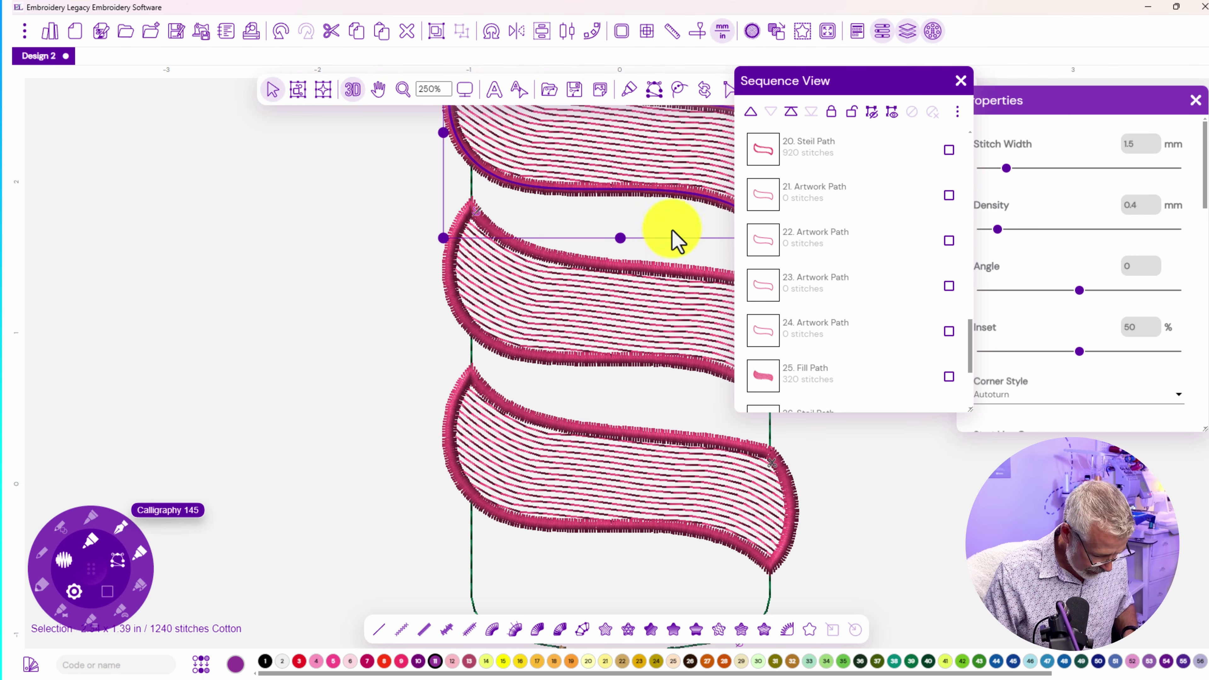
left_click_drag(653, 235, 600, 433)
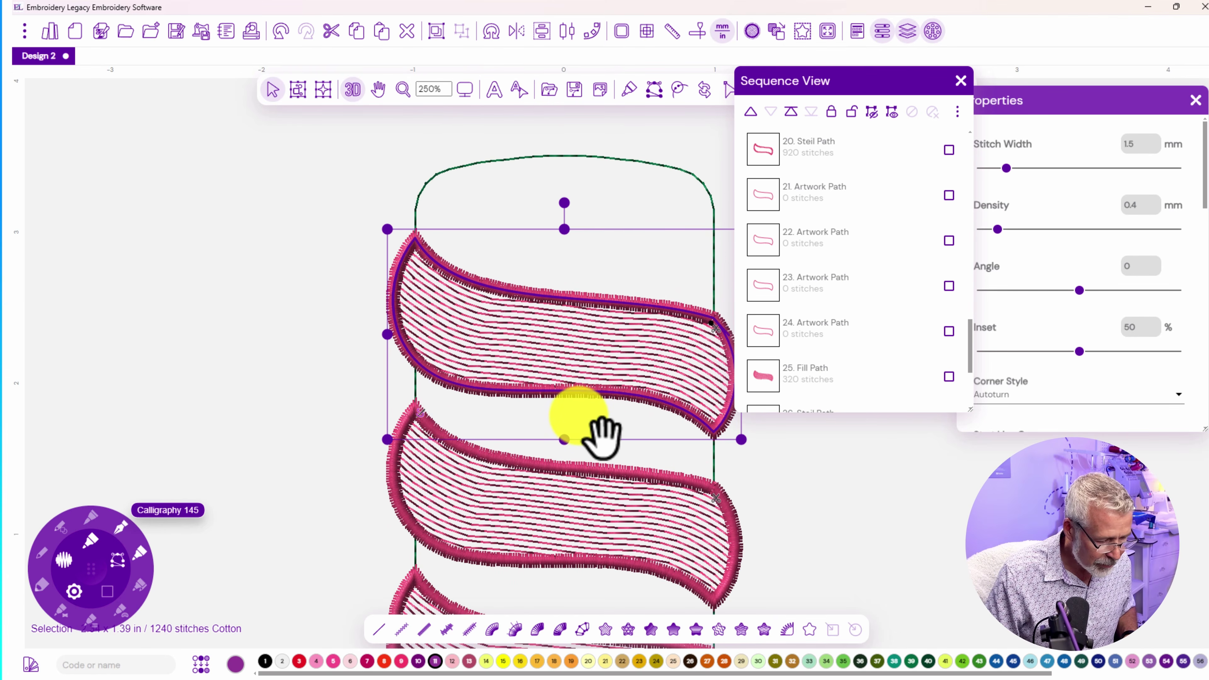
Delete the four leftover artwork paths, 21 to 24, from the swirl colour group
left_click(291, 337)
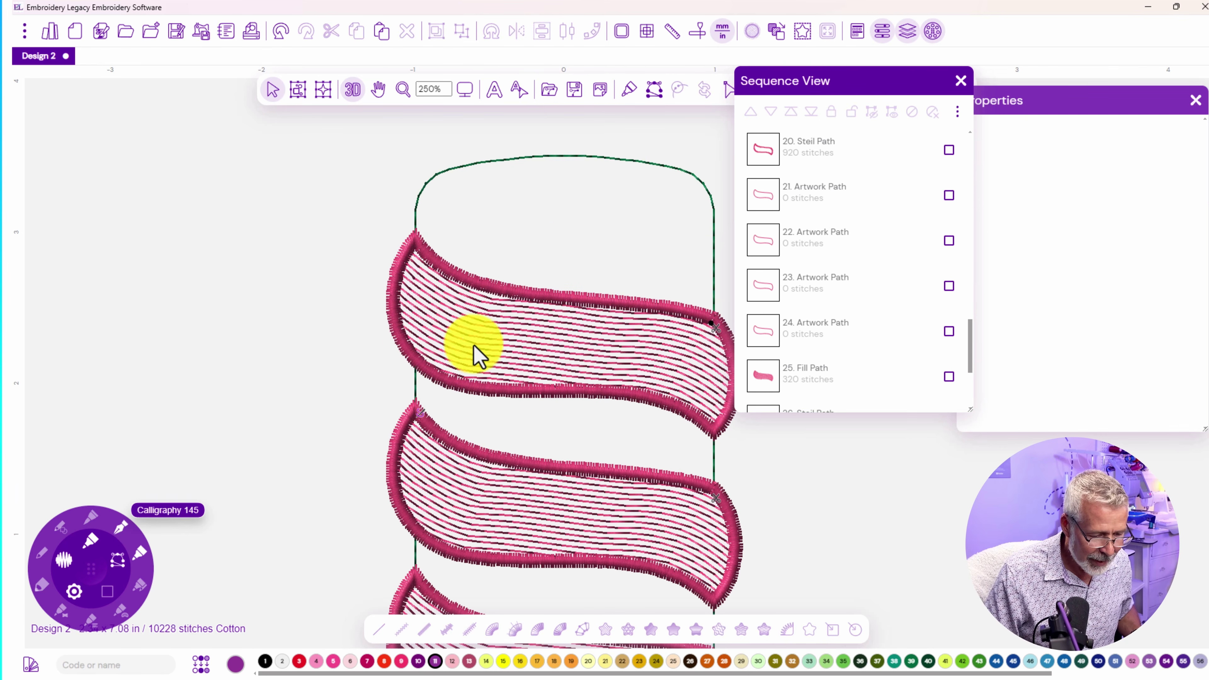
left_click(949, 332)
left_click(949, 288)
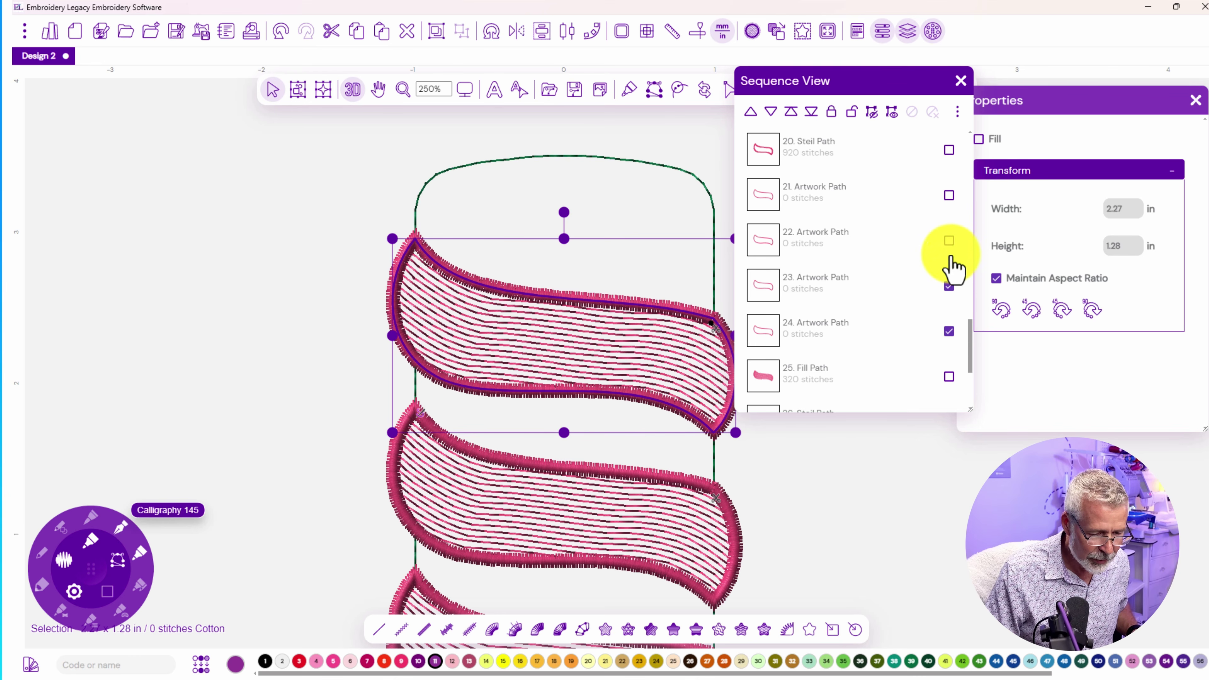
left_click(950, 241)
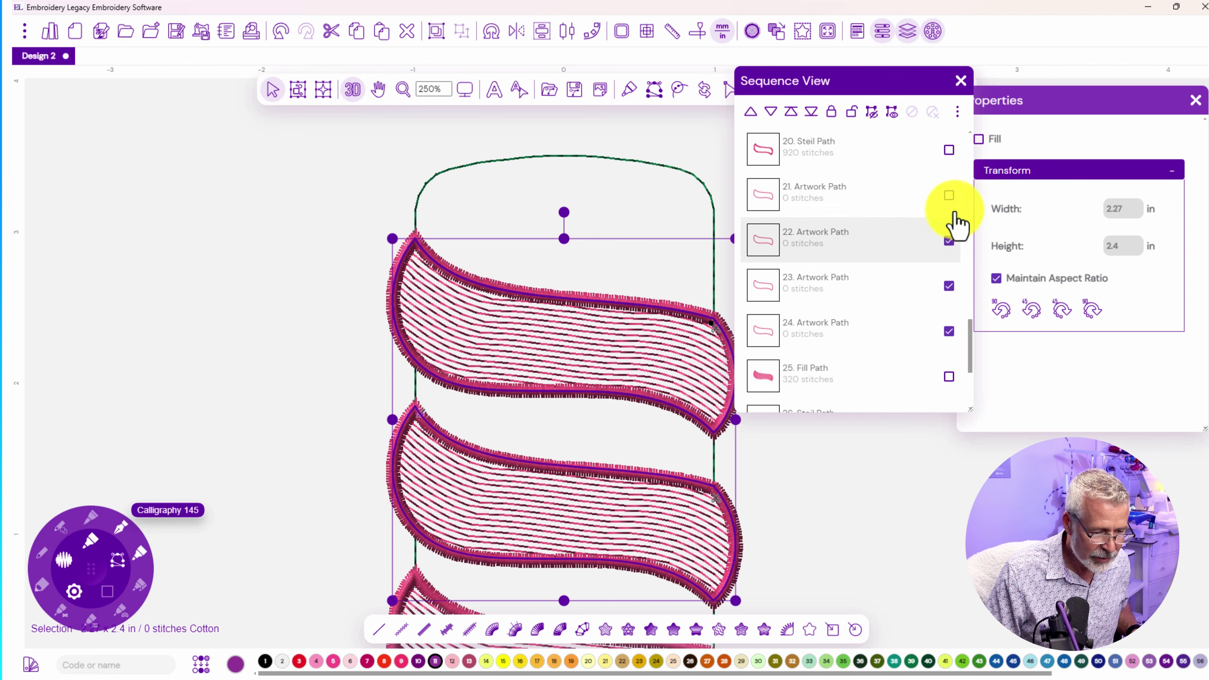
left_click(950, 195)
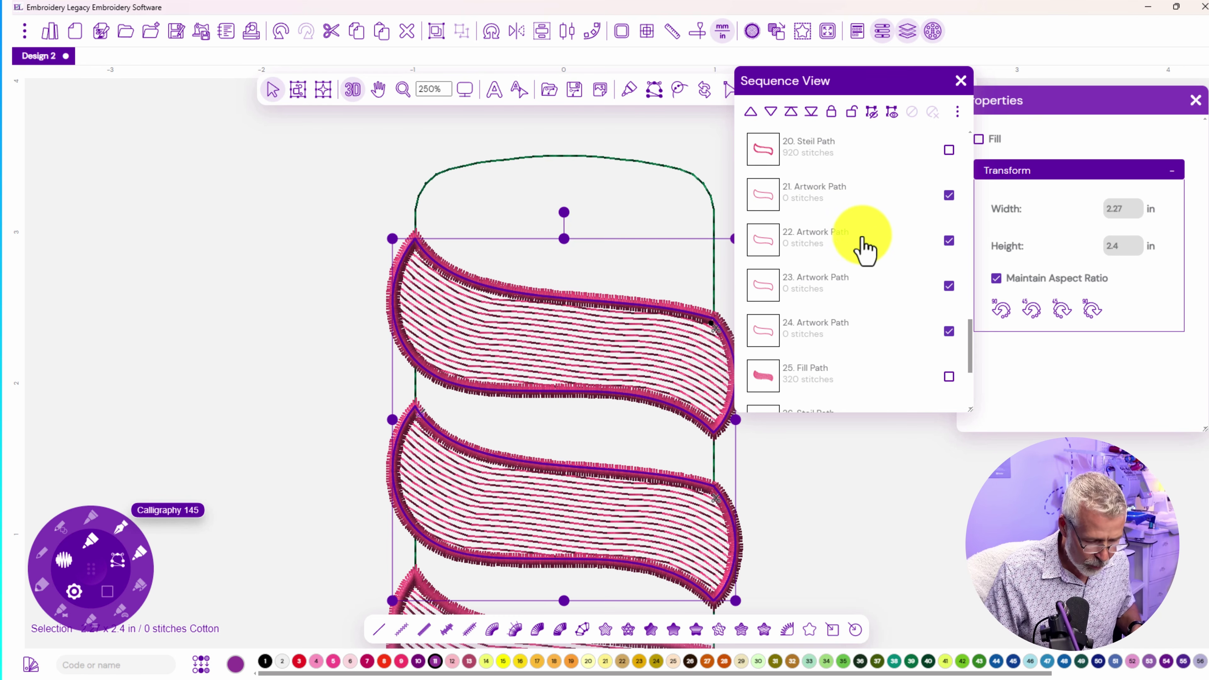
key("Delete")
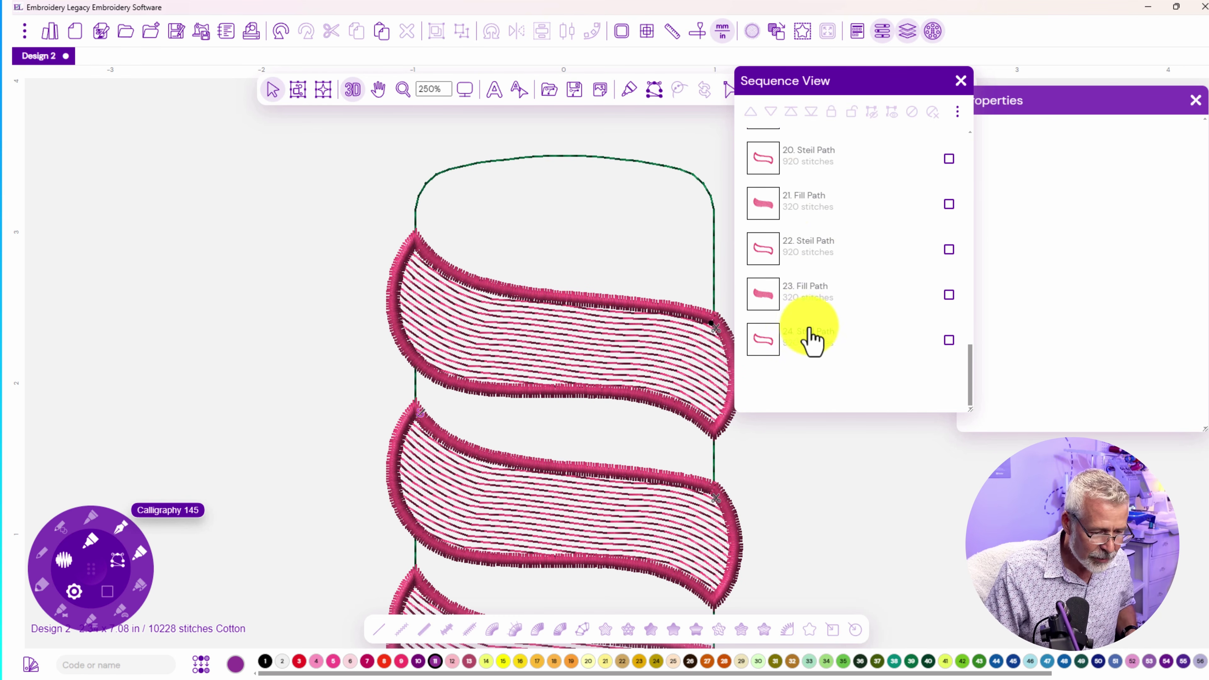
scroll(796, 207, "up", 1)
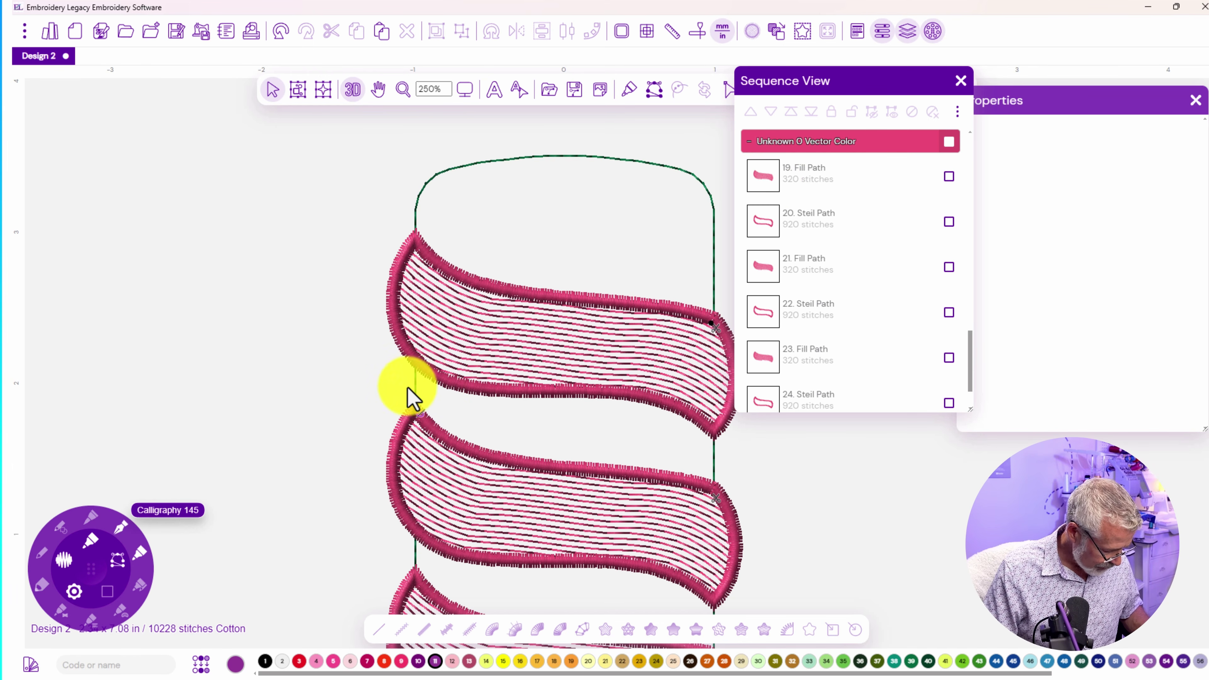
Check the stitching order of the swirl fills and Steil borders, starting from the lowest swirl and going upward
scroll(412, 398, "down", 5)
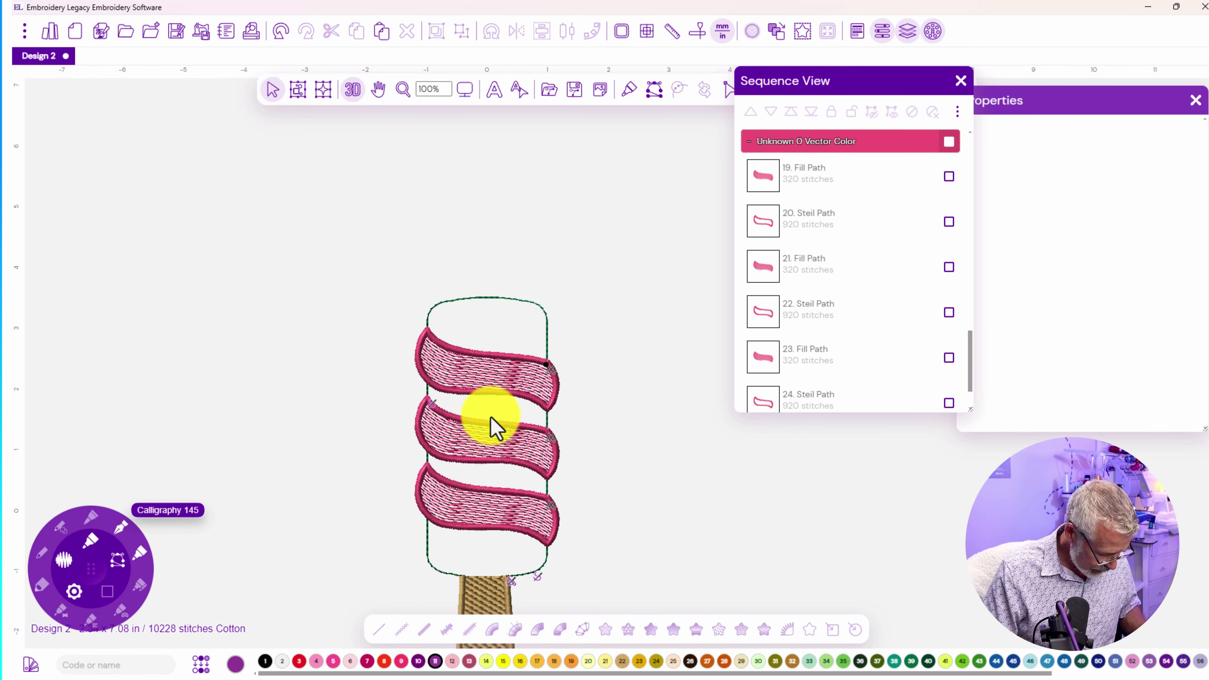
left_click_drag(500, 440, 524, 286)
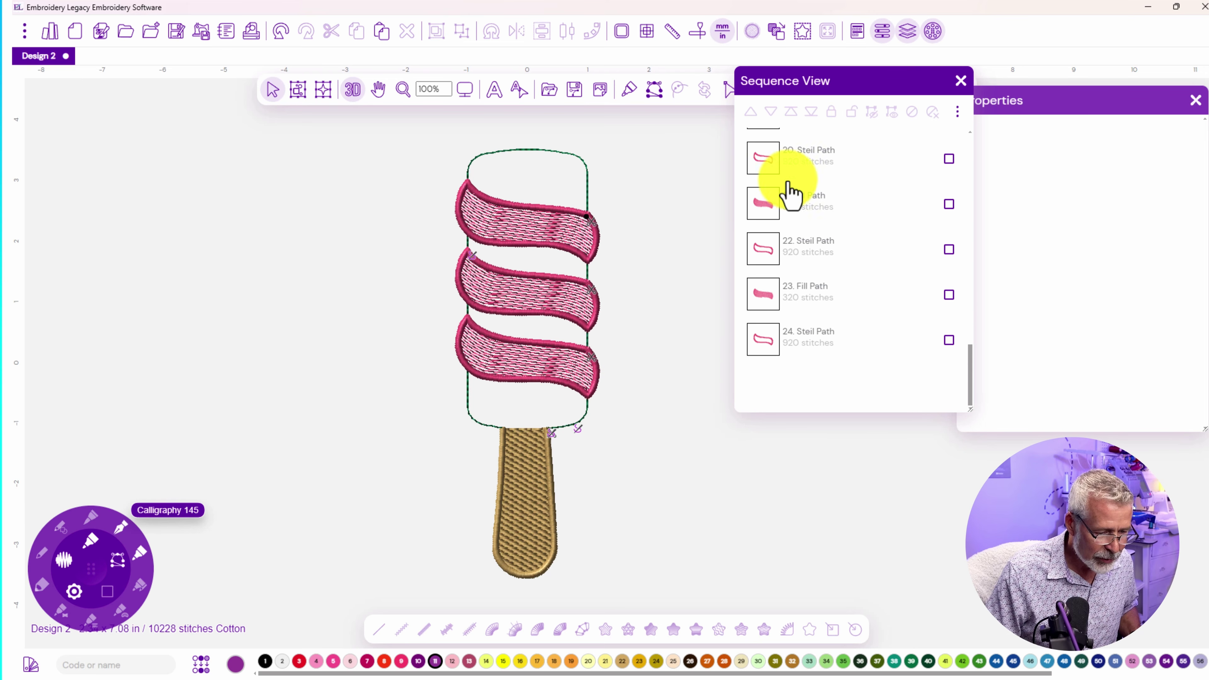
scroll(809, 229, "up", 3)
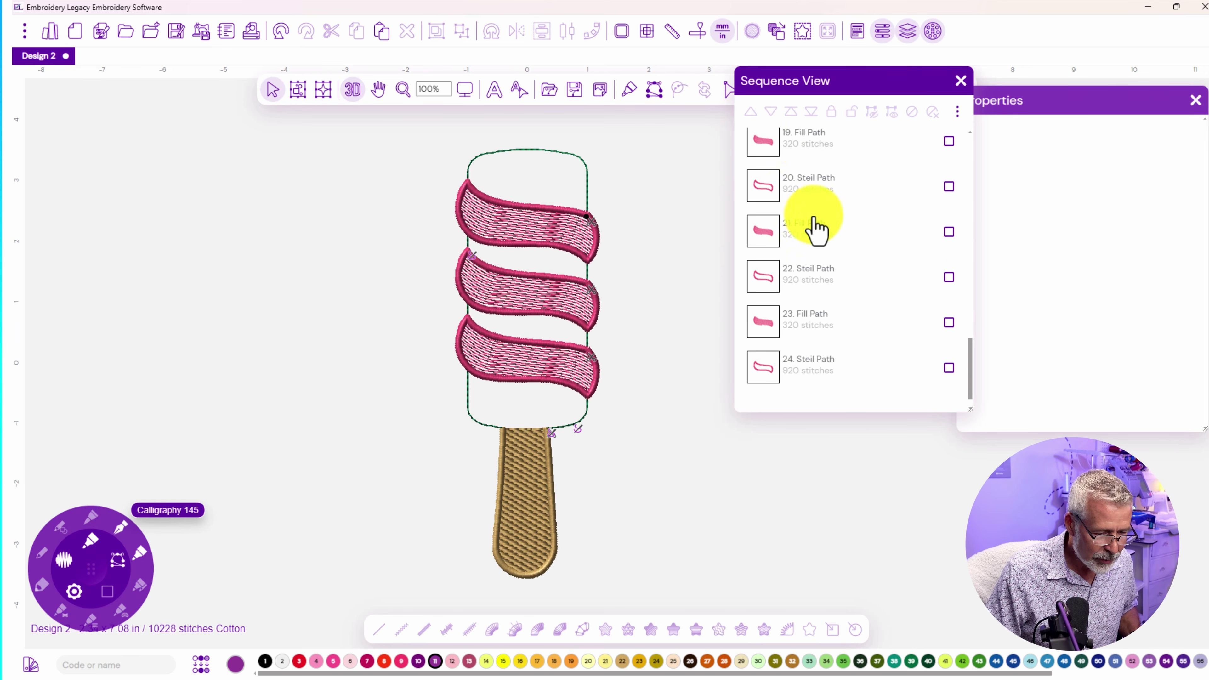
left_click(949, 241)
left_click(950, 287)
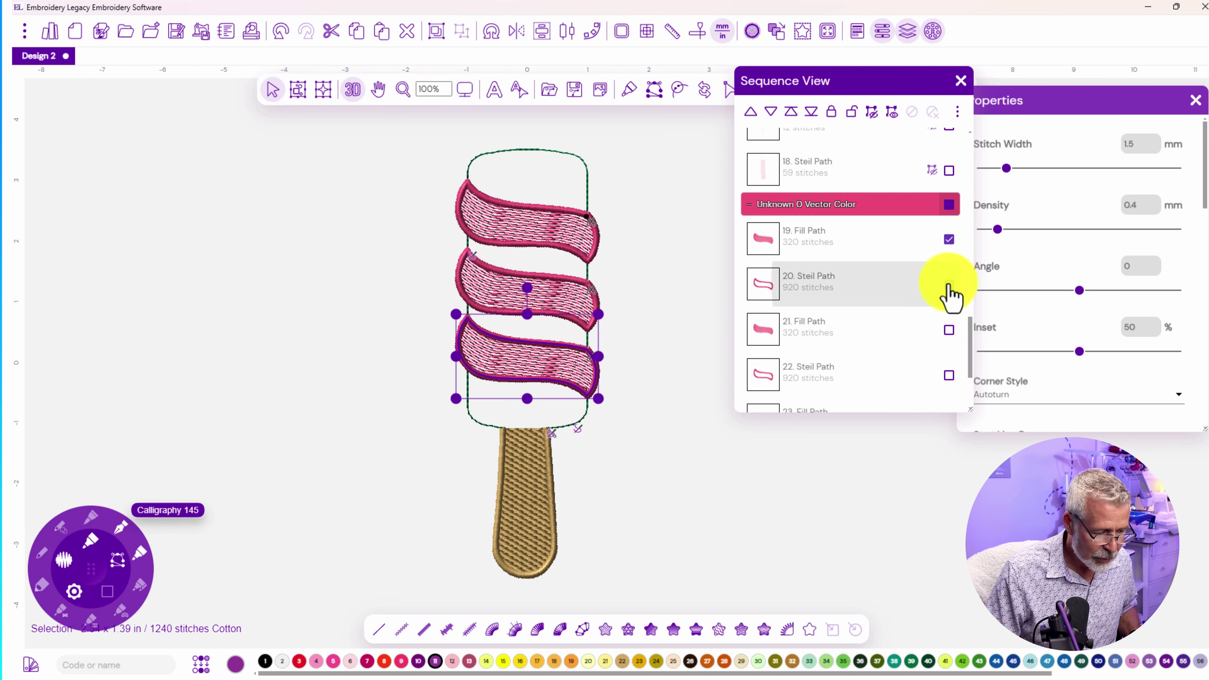
left_click(949, 330)
left_click(948, 375)
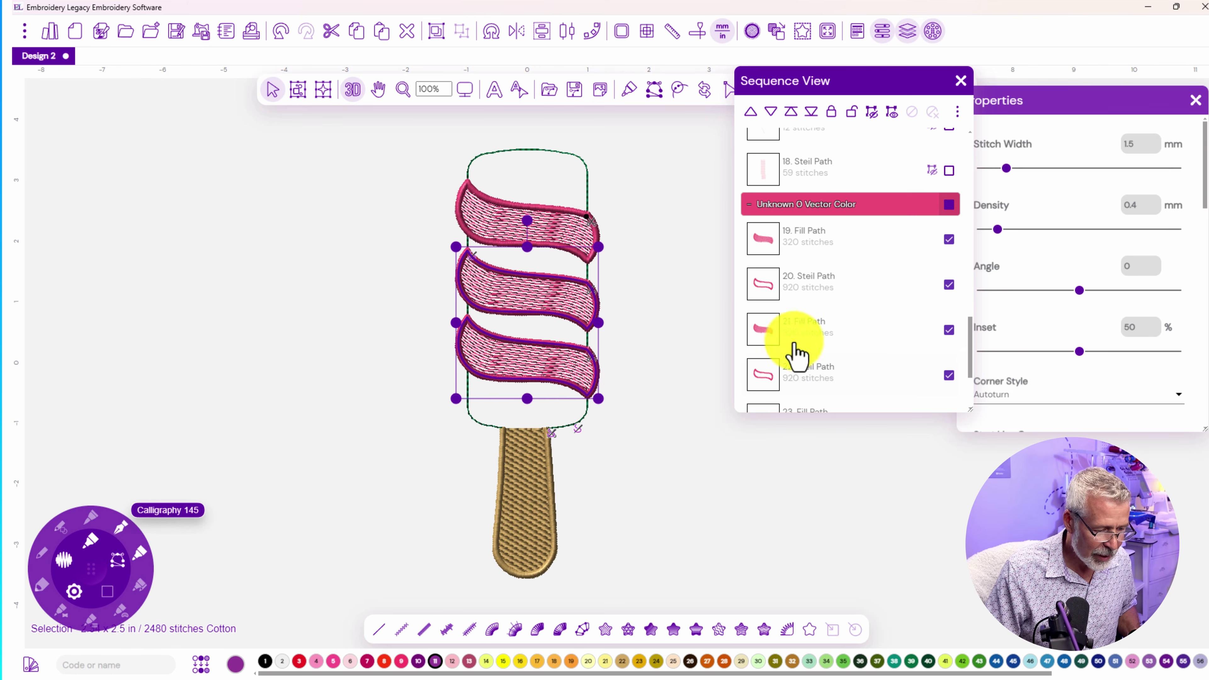
left_click(686, 344)
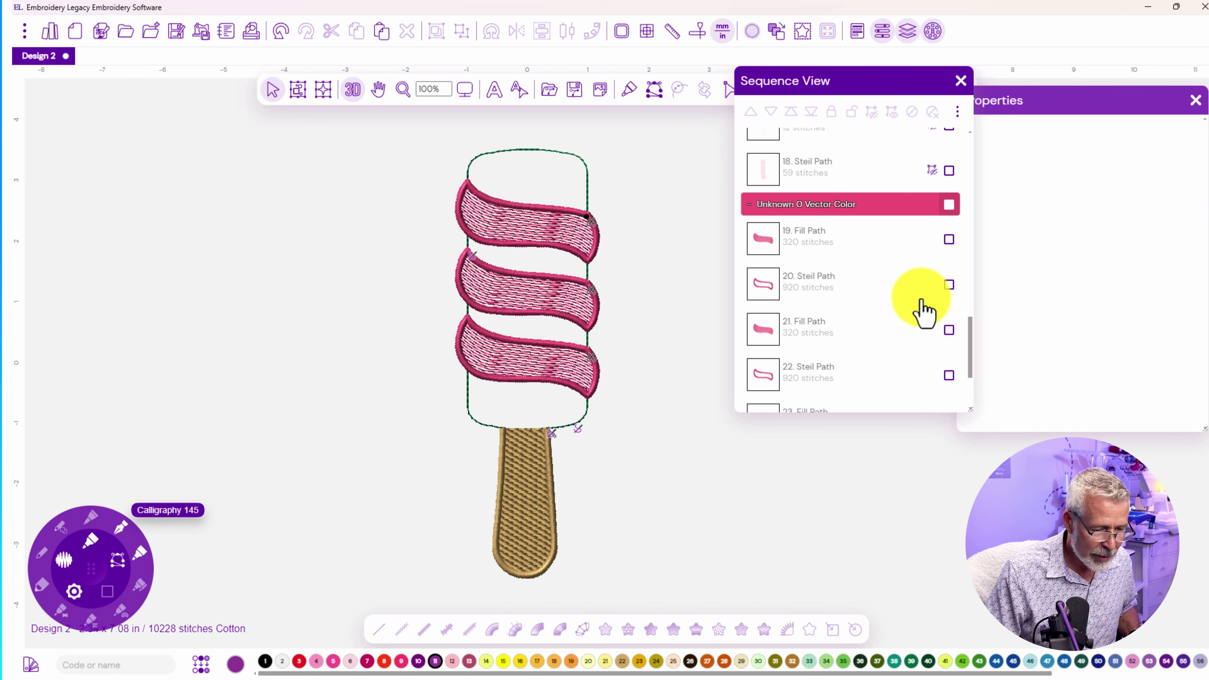
Unhide all objects of the Brother 124 Flesh Pink colour group that form the popsicle body
scroll(973, 324, "up", 1)
left_click_drag(973, 324, 978, 202)
left_click(949, 231)
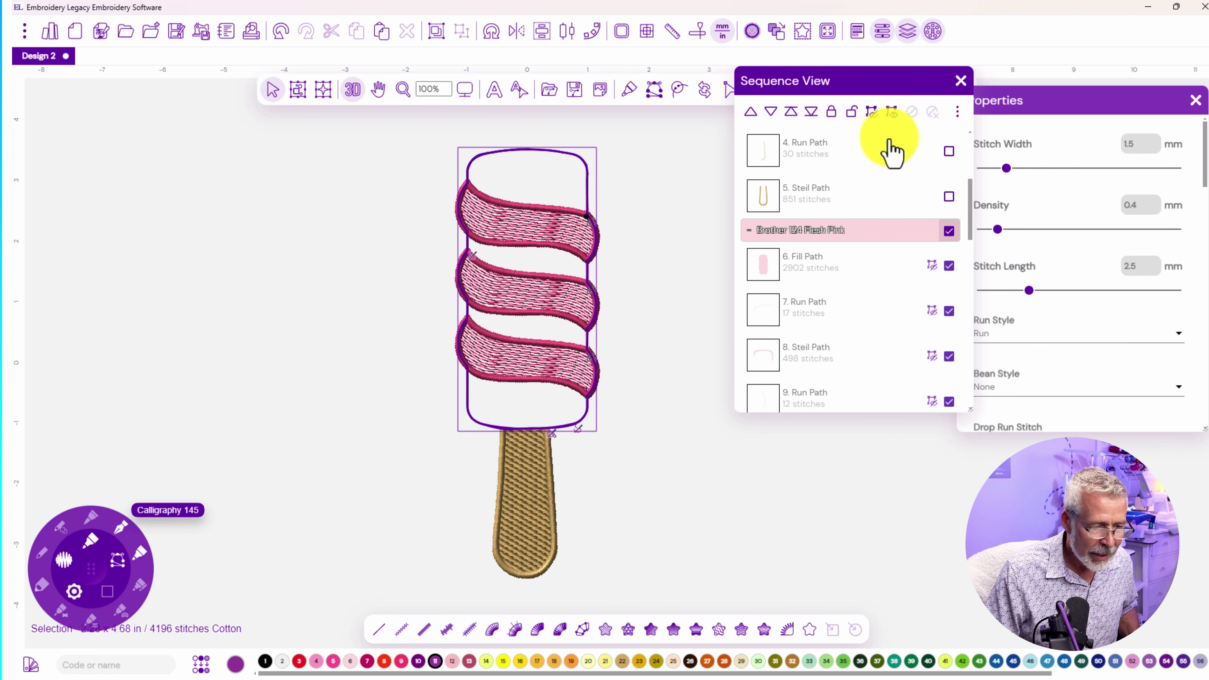
left_click(893, 115)
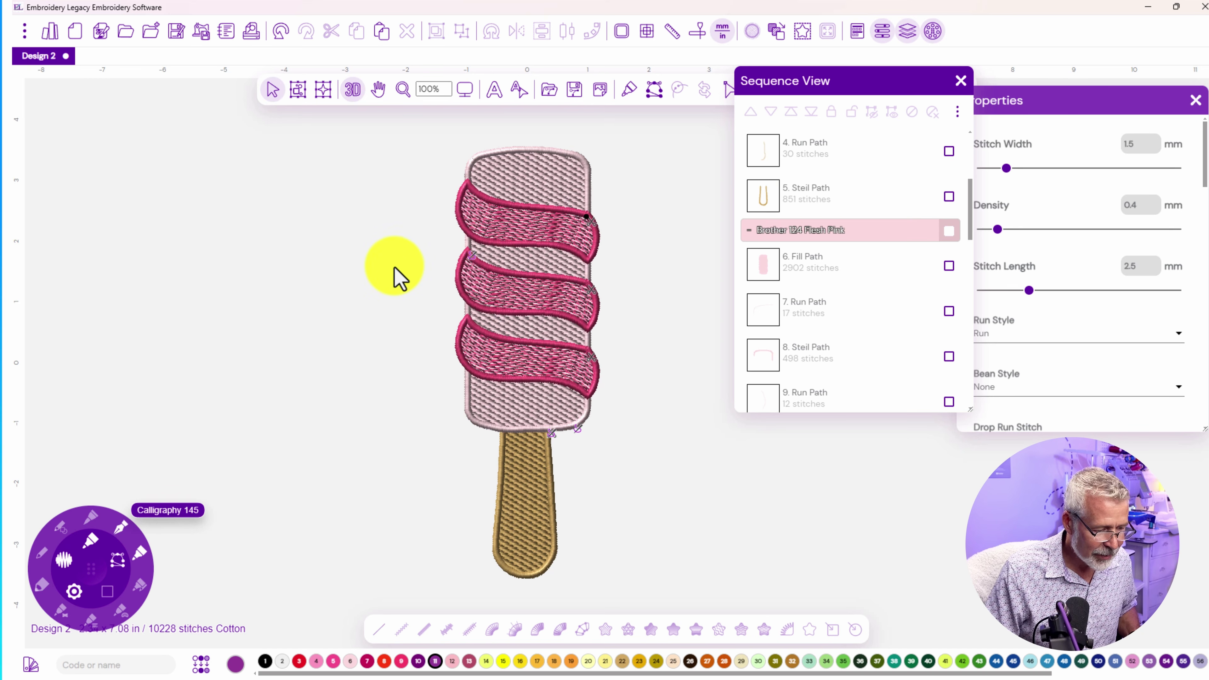
left_click(634, 405)
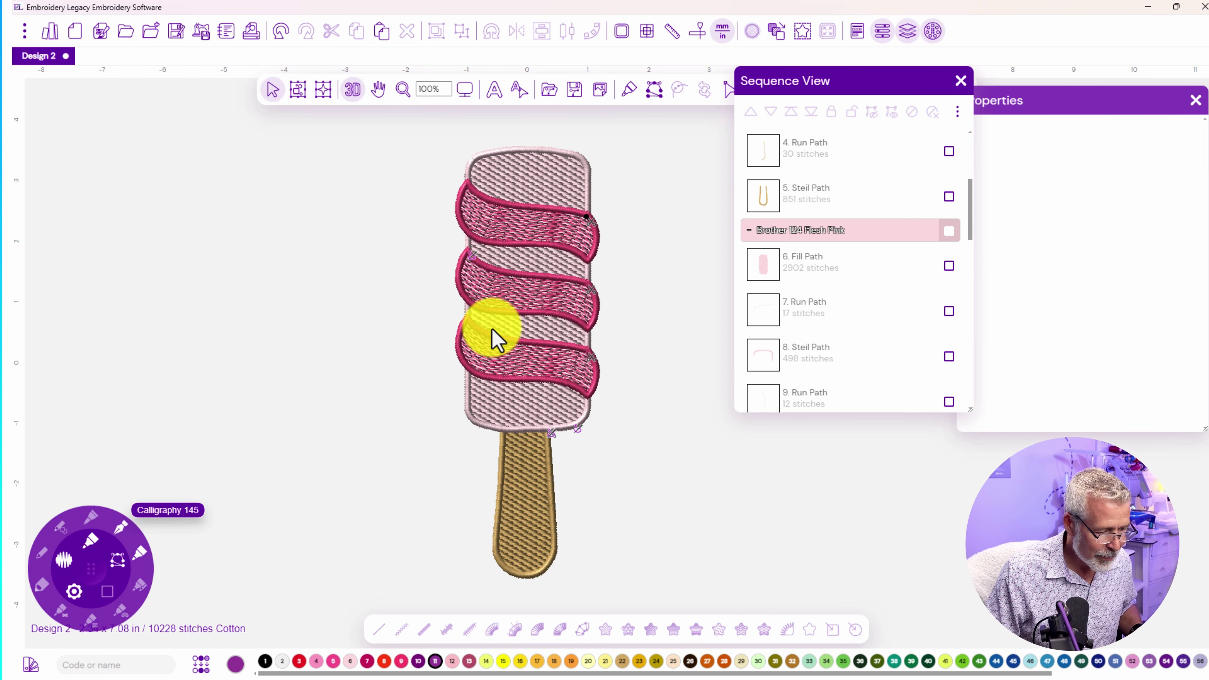